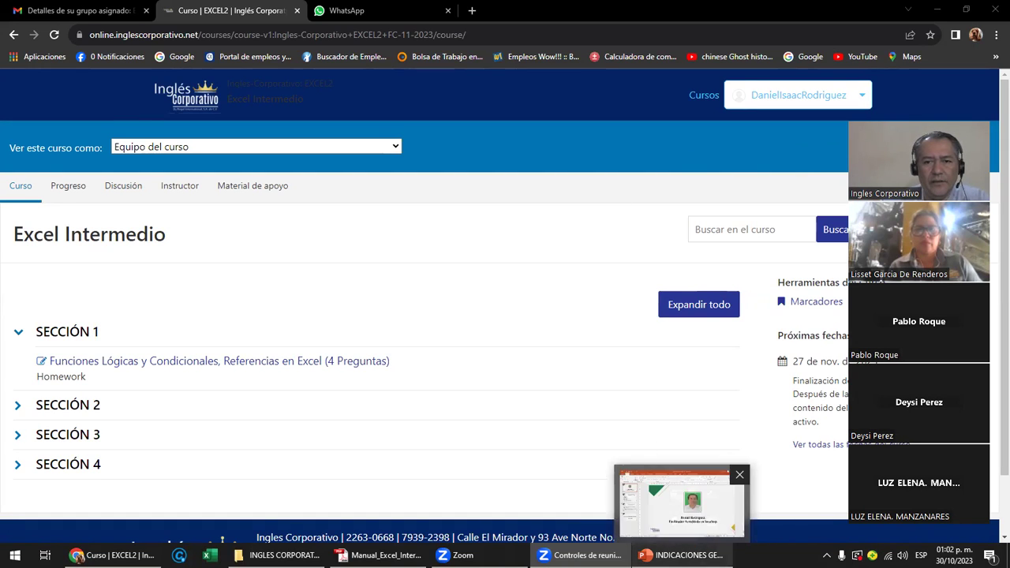
Bring the INDICACIONES GENERALES PowerPoint presentation to the front on its title slide.
left_click(681, 554)
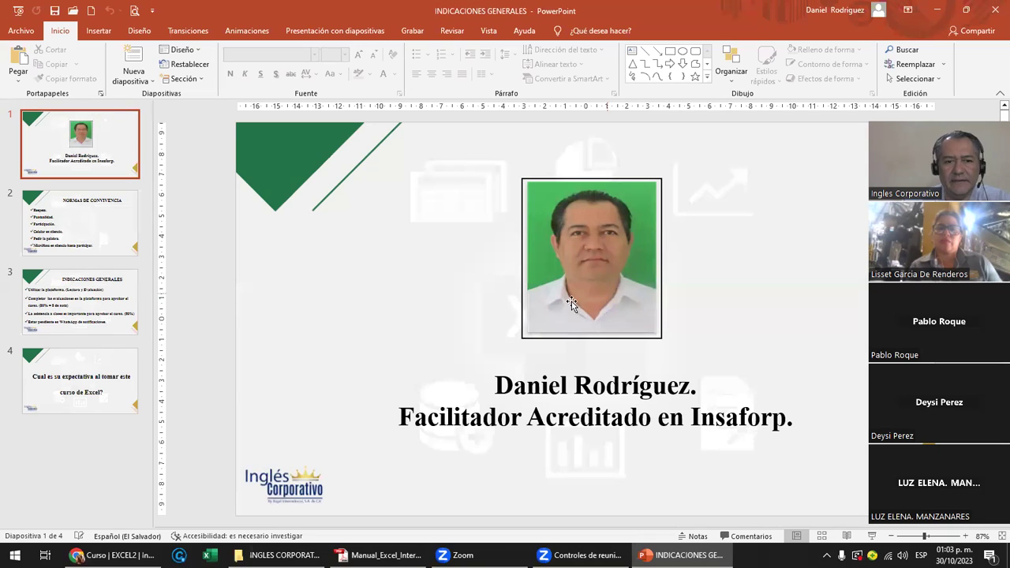
Switch back to the Excel Intermedio course outline in Chrome.
left_click(114, 554)
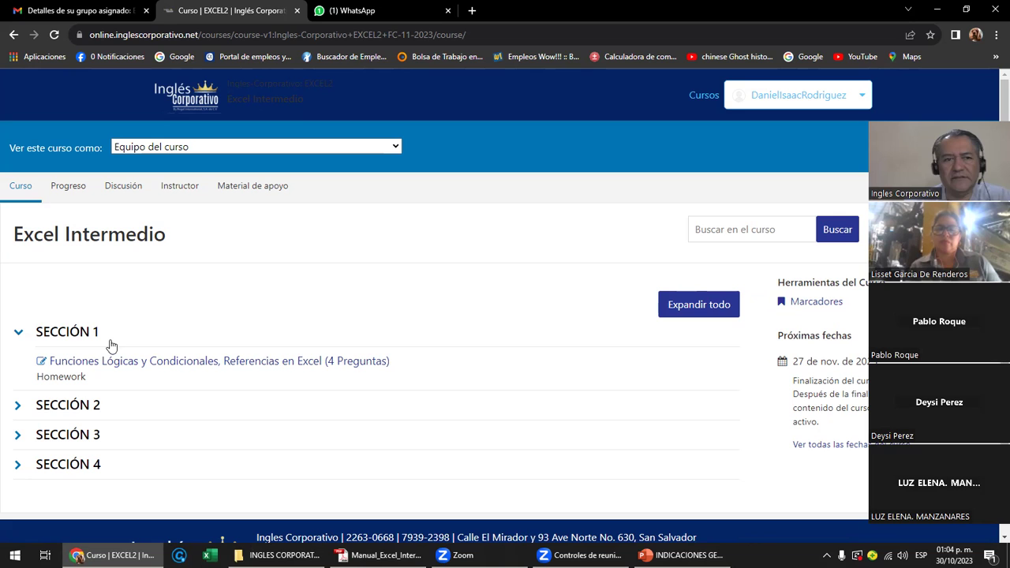
Expand Sección 1 and open Funciones Lógicas' 1.0 Objetivo de la lección, reviewing the APROBADO/REPROBADO example.
left_click(78, 341)
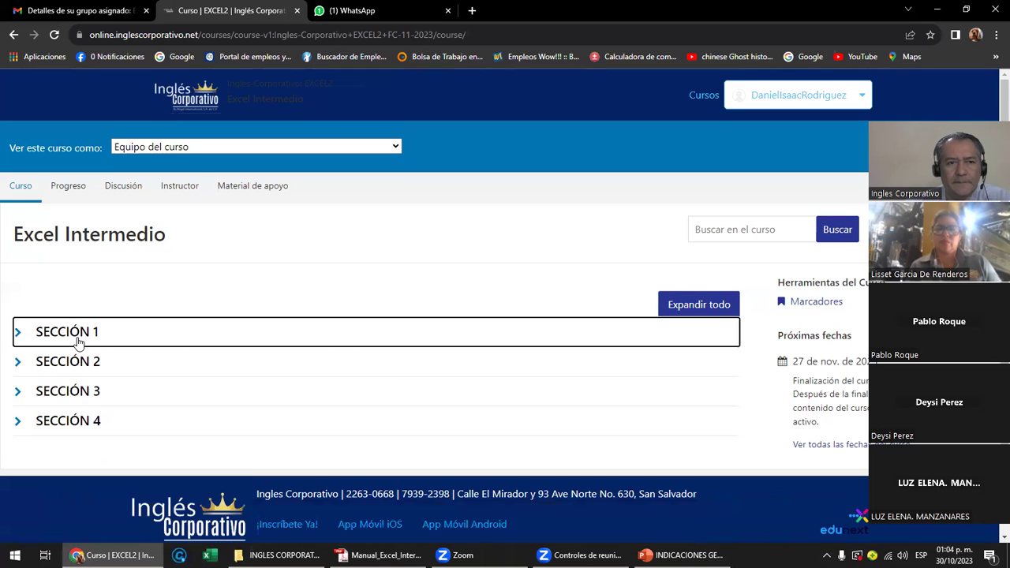
left_click(78, 341)
left_click(118, 366)
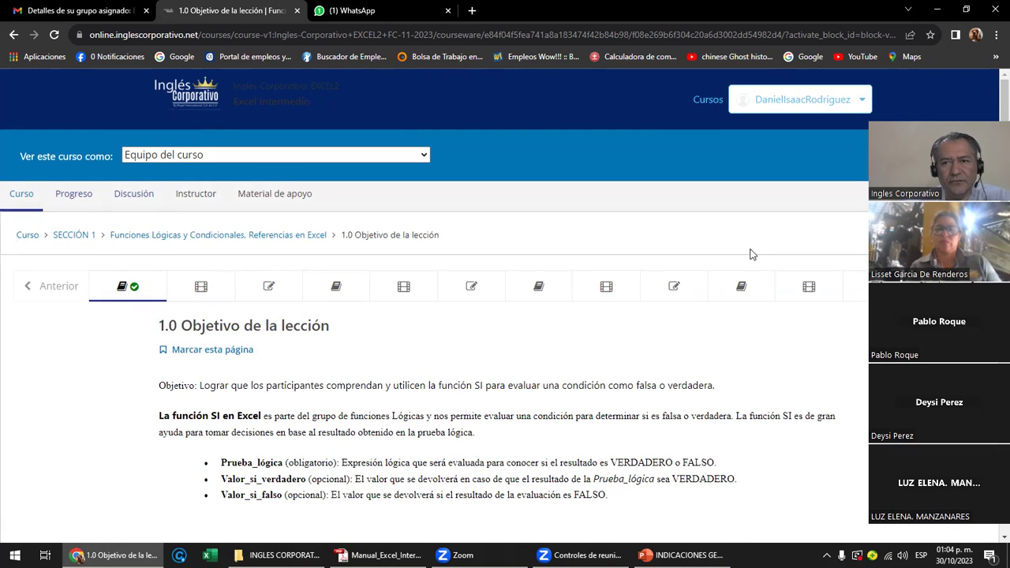
scroll(489, 249, "down", 1)
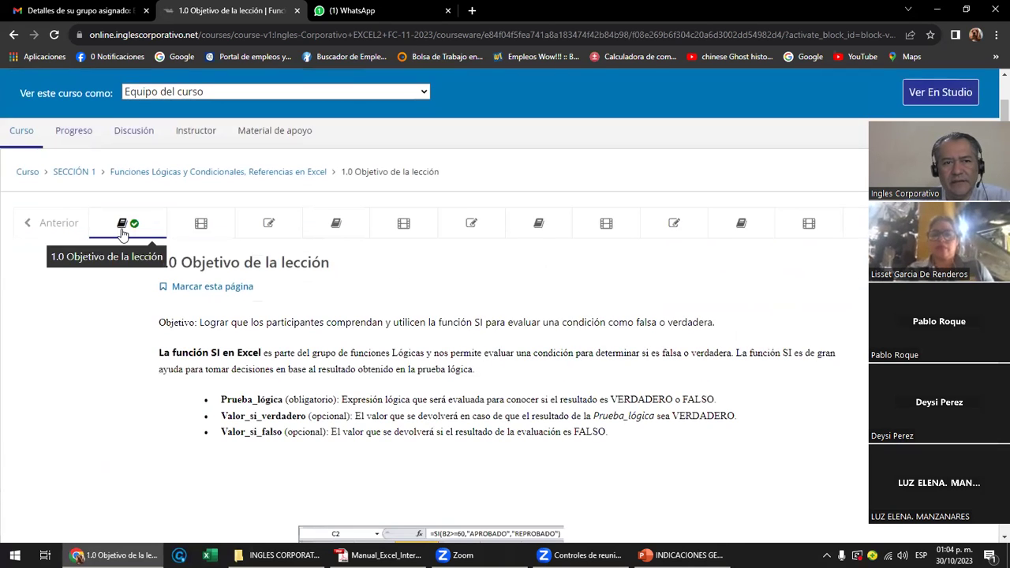
scroll(243, 301, "down", 3)
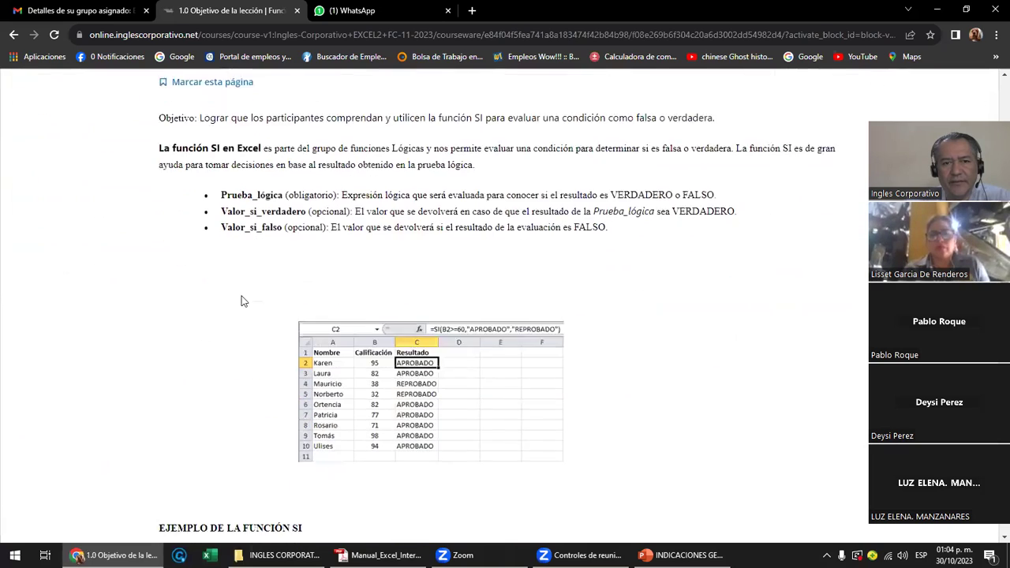
scroll(243, 301, "down", 3)
scroll(249, 294, "down", 4)
scroll(253, 292, "down", 1)
scroll(253, 293, "up", 2)
scroll(253, 294, "up", 4)
scroll(253, 296, "up", 3)
scroll(253, 296, "up", 1)
scroll(253, 294, "up", 2)
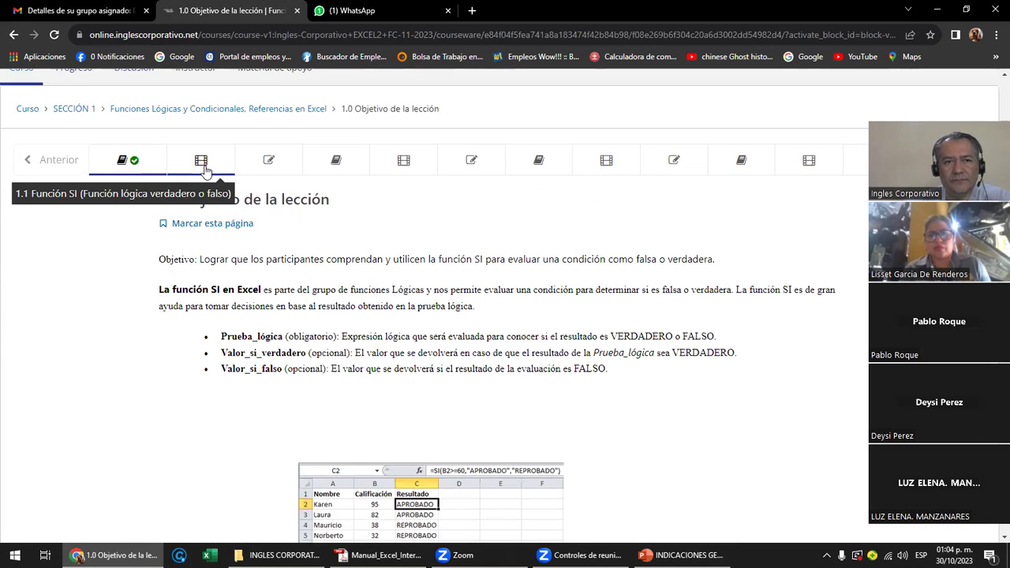
Open lesson 1.1 Función SI and scroll to its embedded video.
left_click(203, 168)
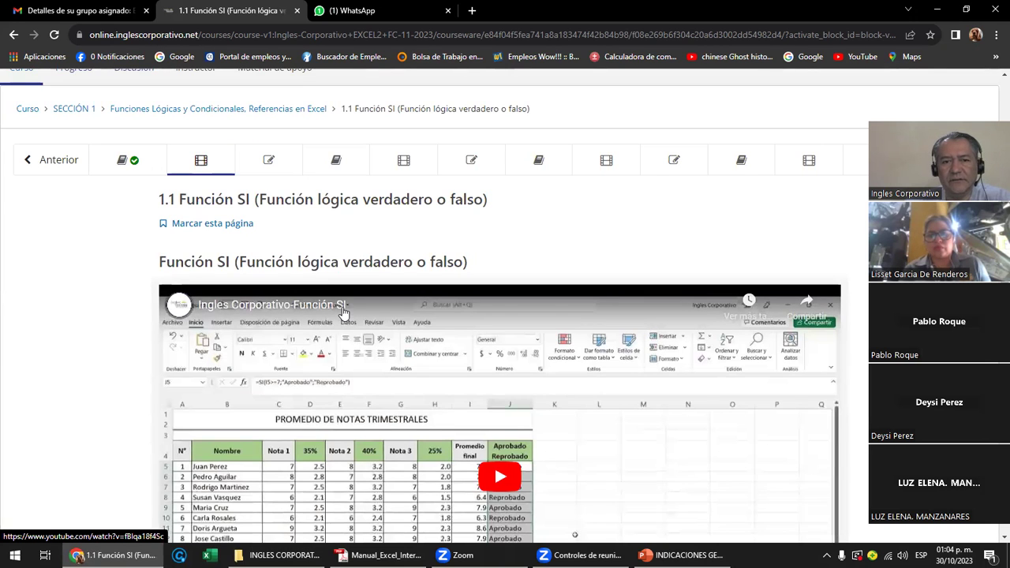
scroll(363, 311, "down", 1)
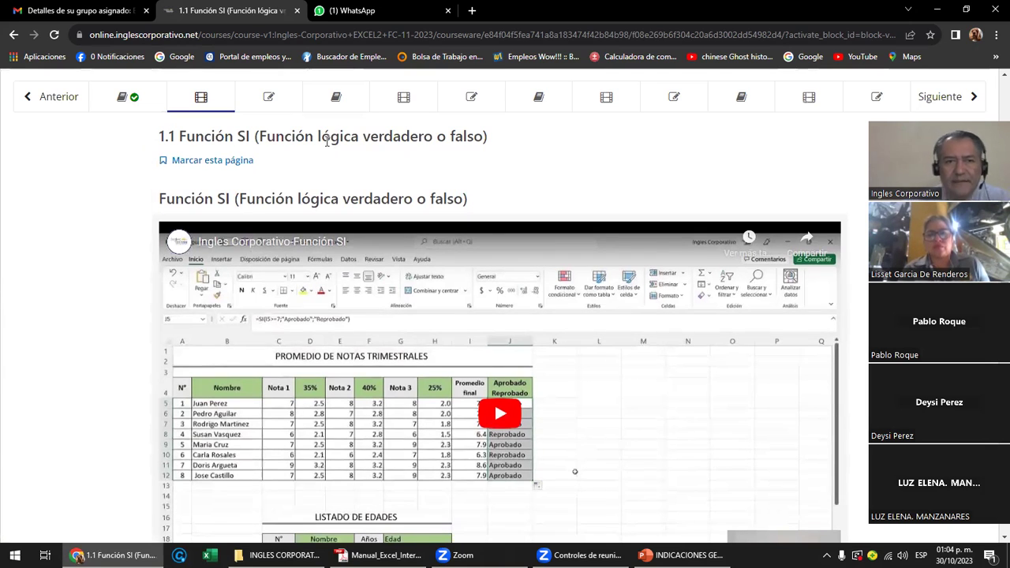
Open the 25-point 1.2 Laboratorio 1 quiz and look through questions 1–4.
left_click(269, 98)
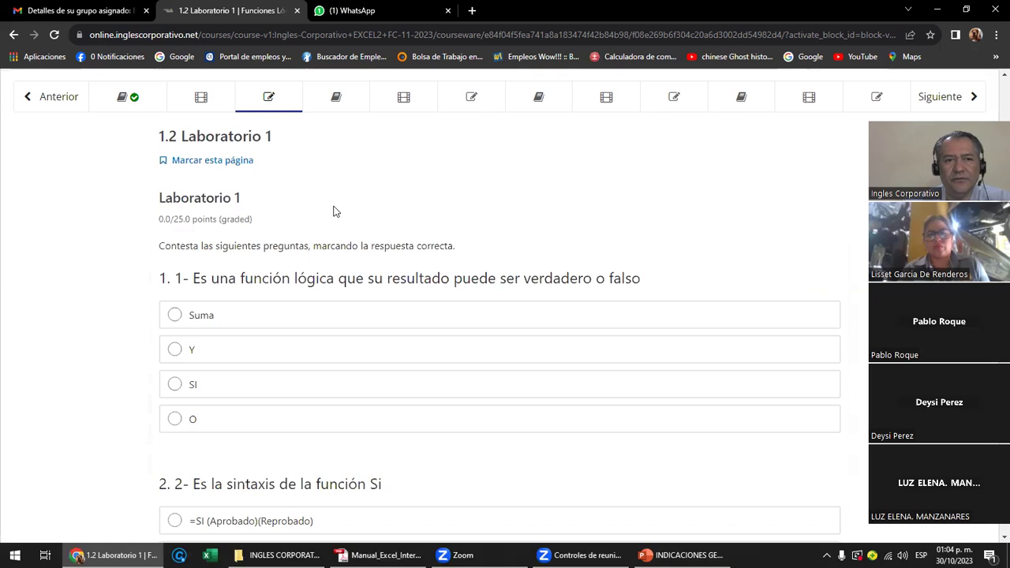
scroll(337, 208, "down", 1)
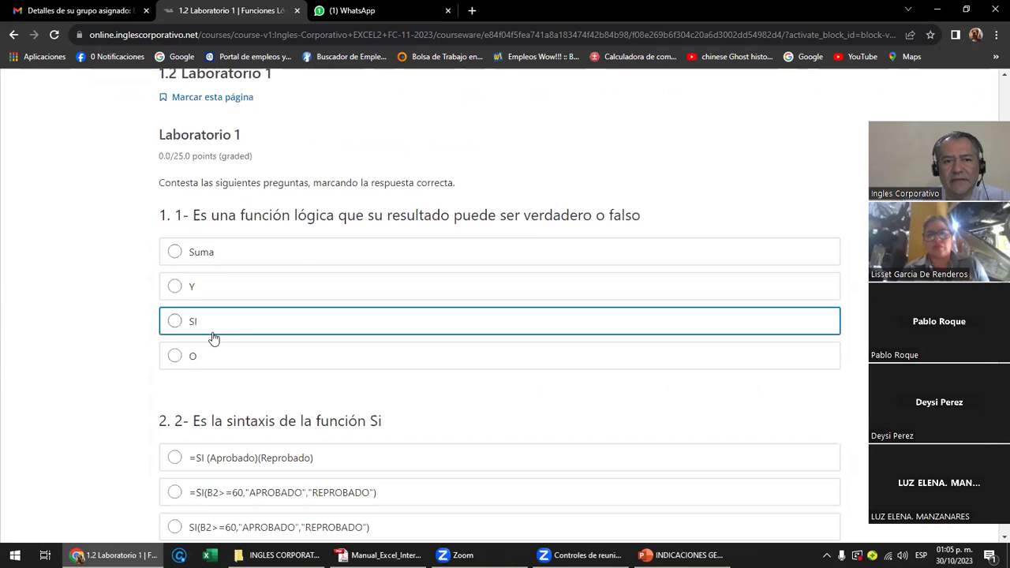
scroll(213, 338, "down", 2)
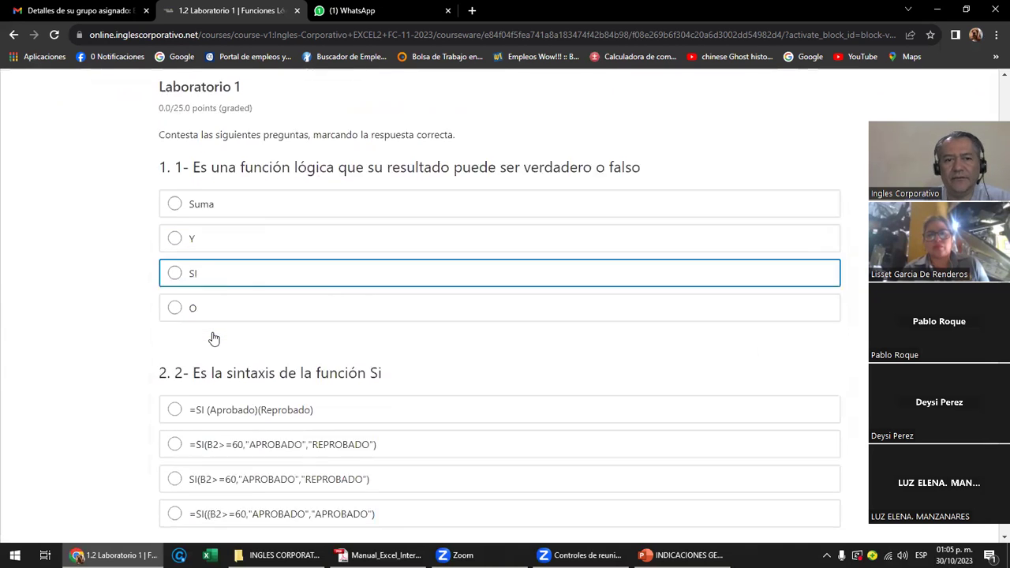
scroll(212, 337, "down", 1)
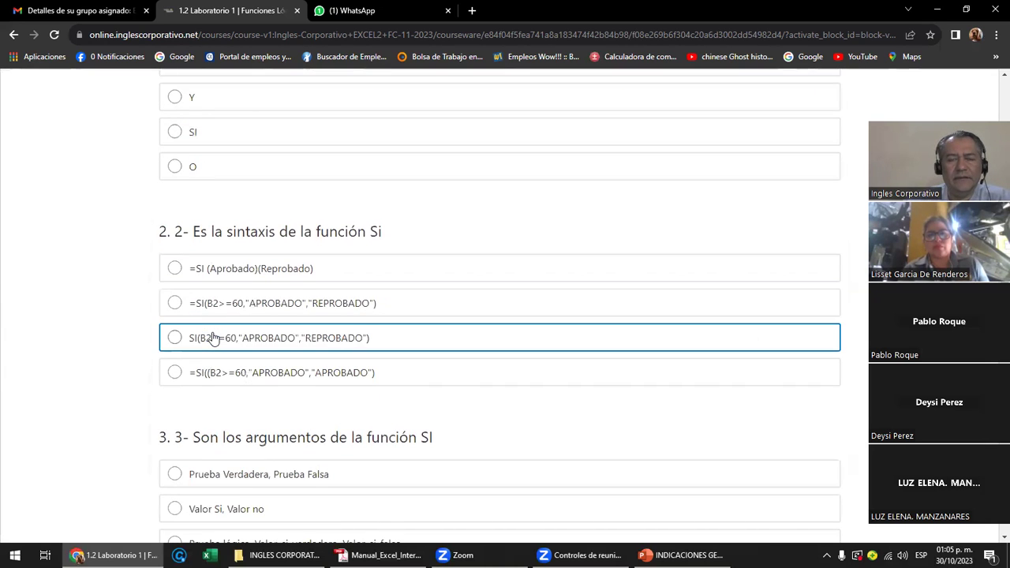
scroll(213, 337, "down", 1)
scroll(213, 337, "down", 2)
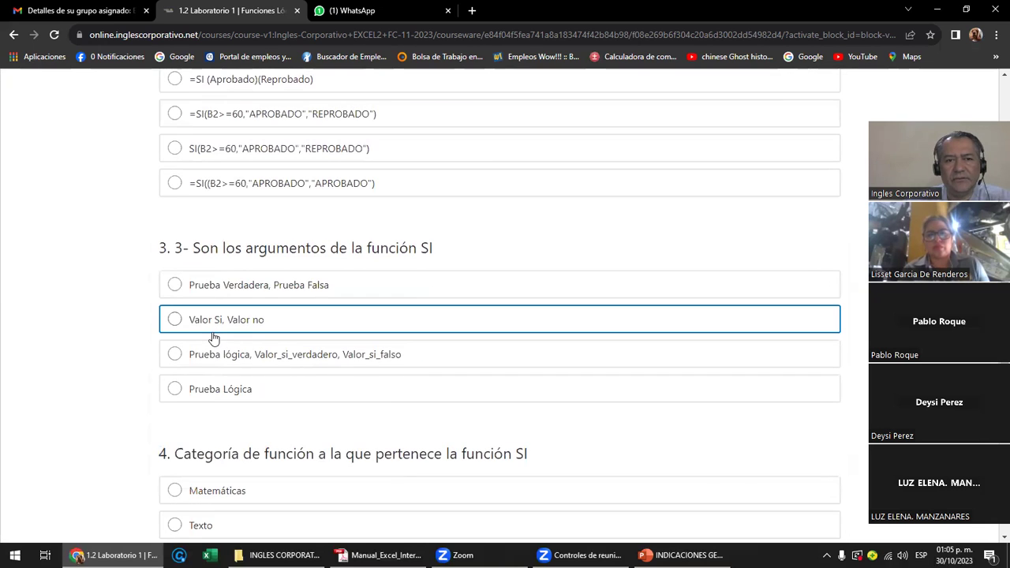
scroll(253, 321, "down", 2)
scroll(259, 321, "down", 2)
scroll(259, 322, "down", 1)
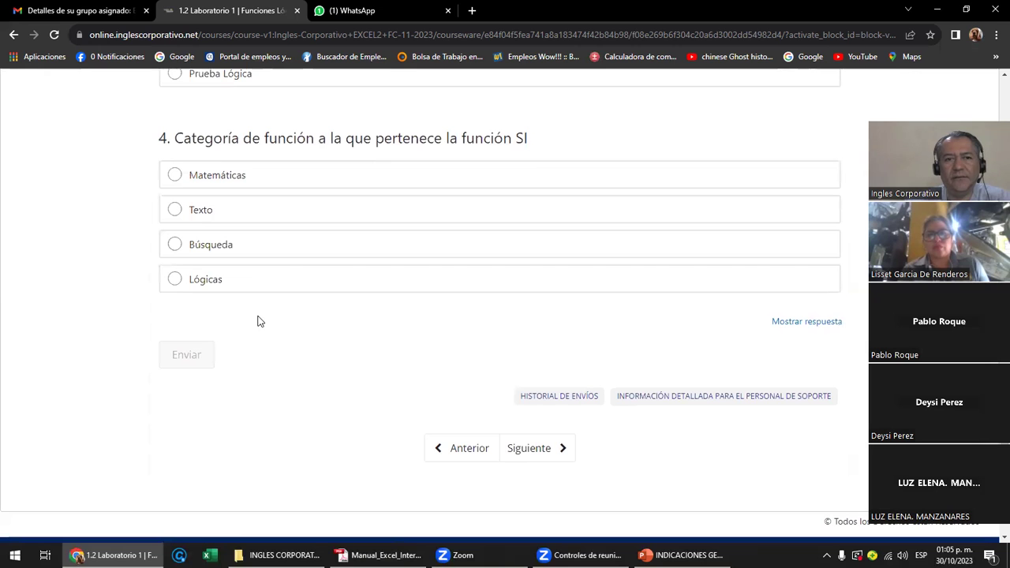
scroll(259, 322, "up", 5)
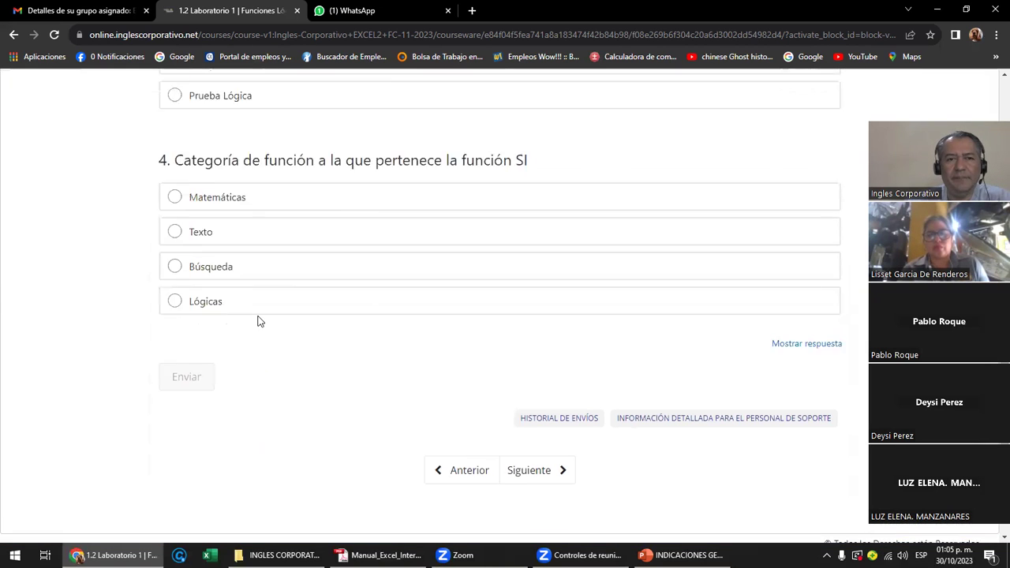
scroll(259, 320, "up", 2)
scroll(259, 320, "up", 4)
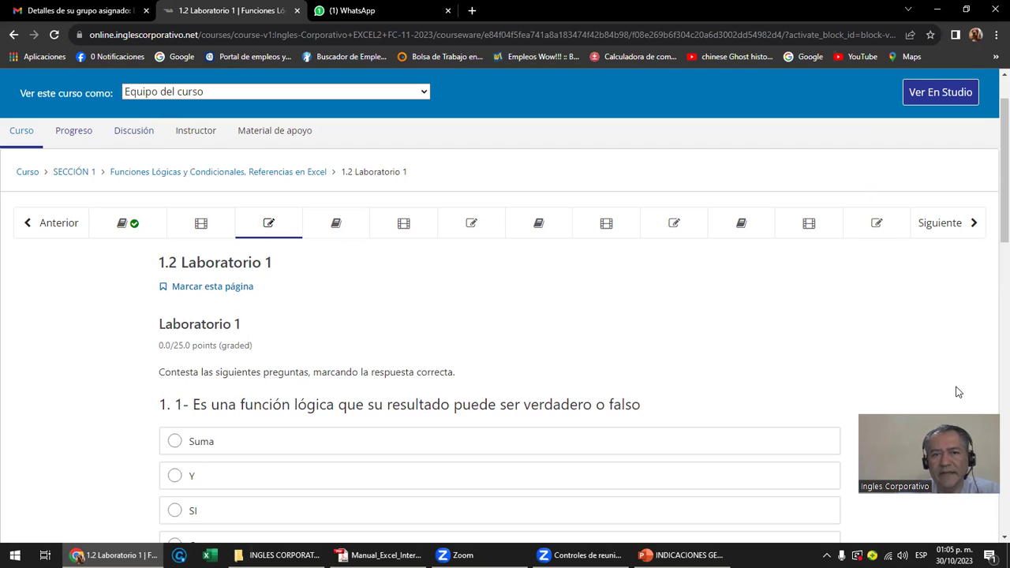
Show the Progreso page with its grade chart and Sección 1 homework at 0/100.
left_click(83, 134)
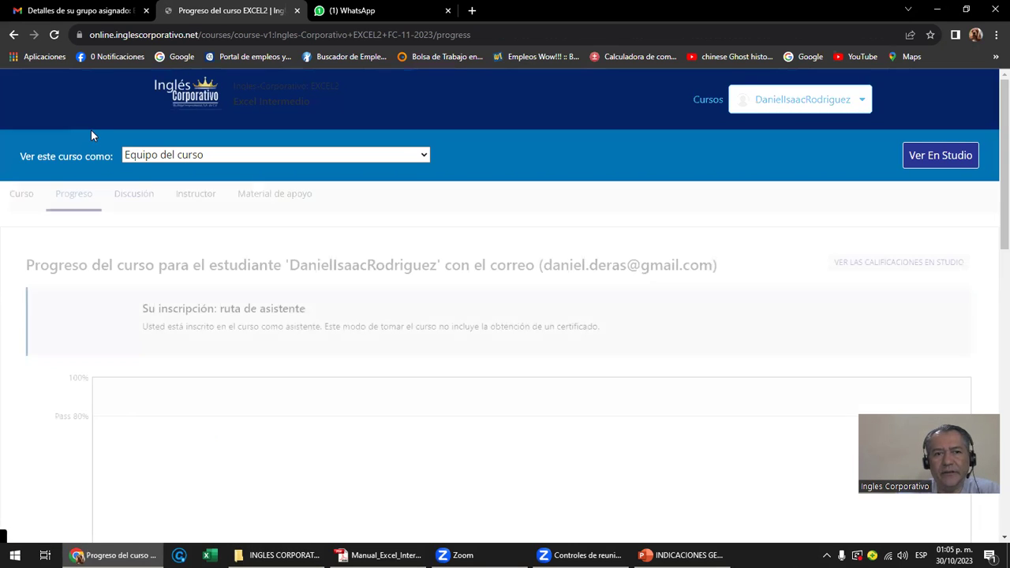
scroll(92, 134, "down", 3)
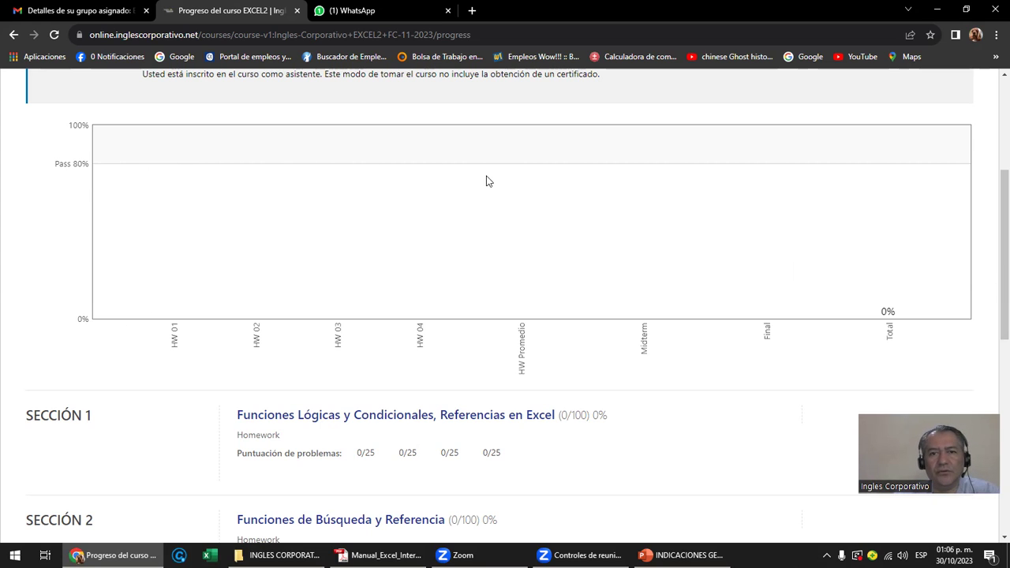
left_click(867, 421)
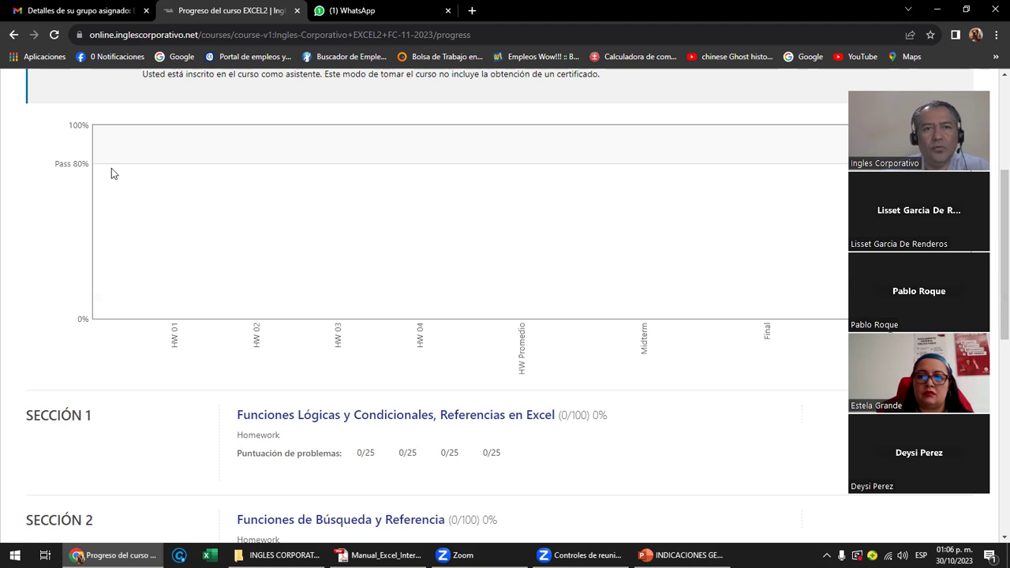
Switch to the EXI-02 WhatsApp group chat holding the 2-FUNSION SI SIMPLE workbook.
left_click(384, 15)
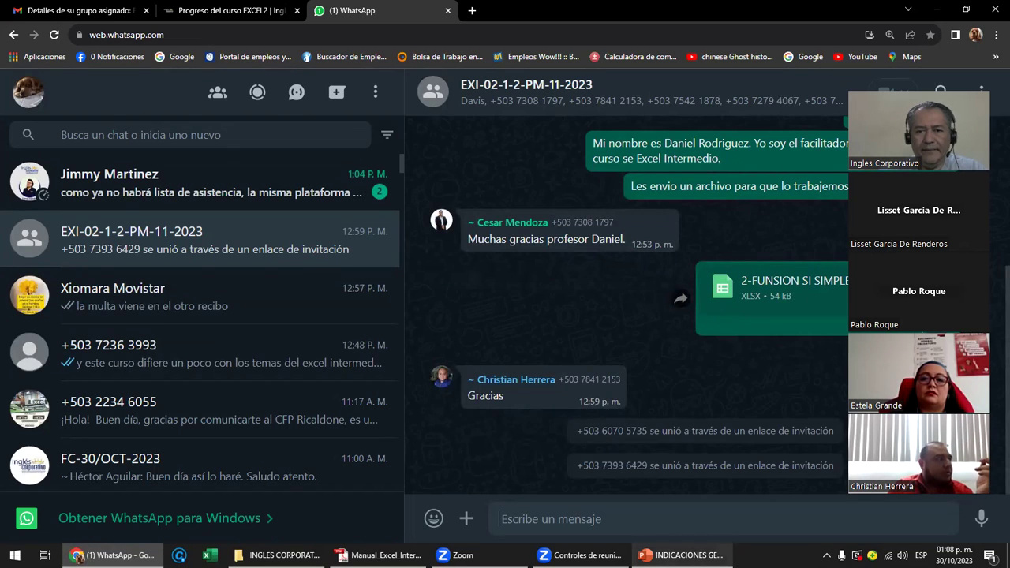
Return to PowerPoint and show slide 2, NORMAS DE CONVIVENCIA, with its six class rules.
left_click(680, 555)
left_click(88, 241)
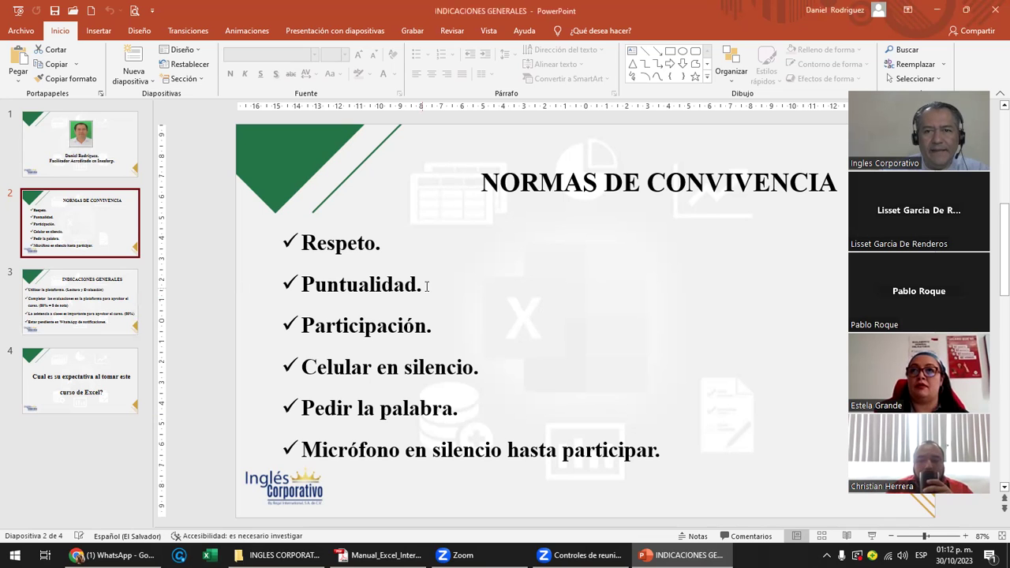
On slide 3, append (80%) after 'el curso.' in the class-attendance bullet.
left_click(52, 303)
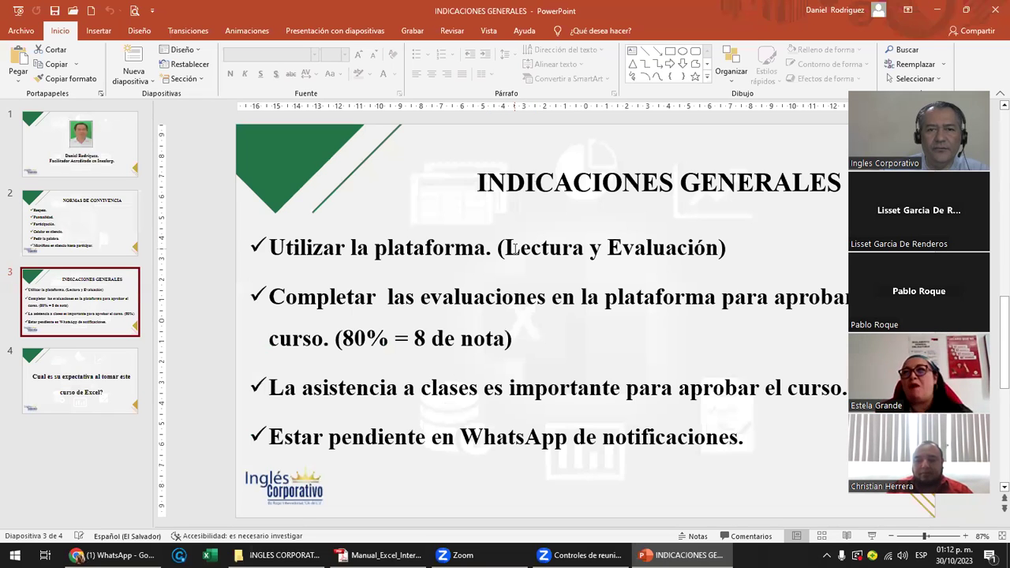
left_click(528, 247)
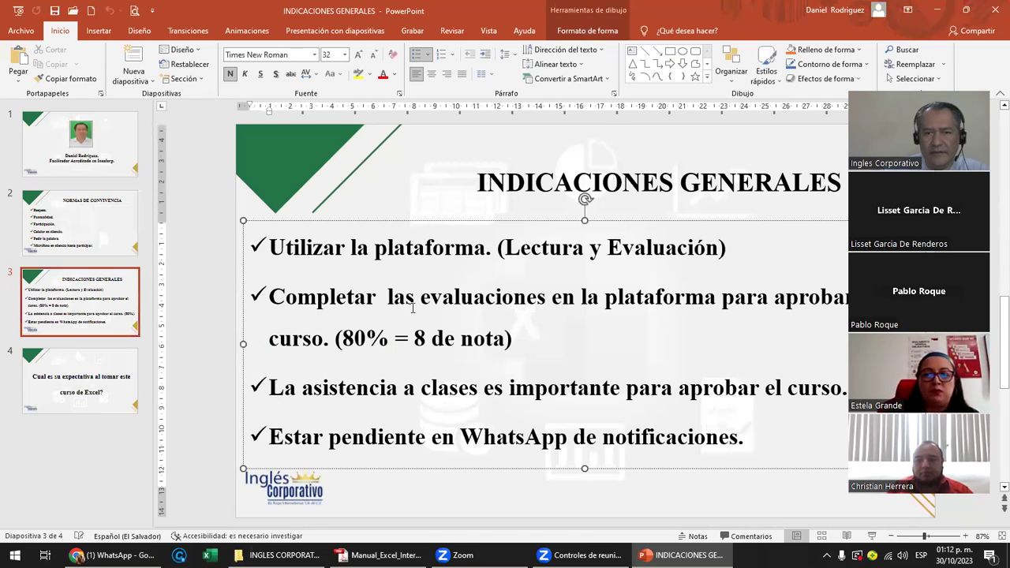
left_click(646, 247)
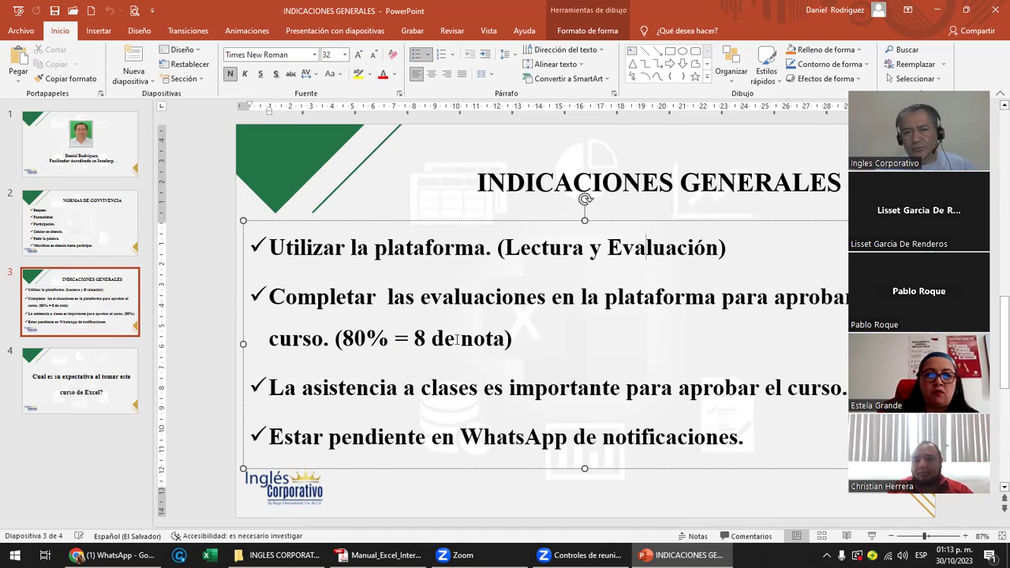
left_click(467, 394)
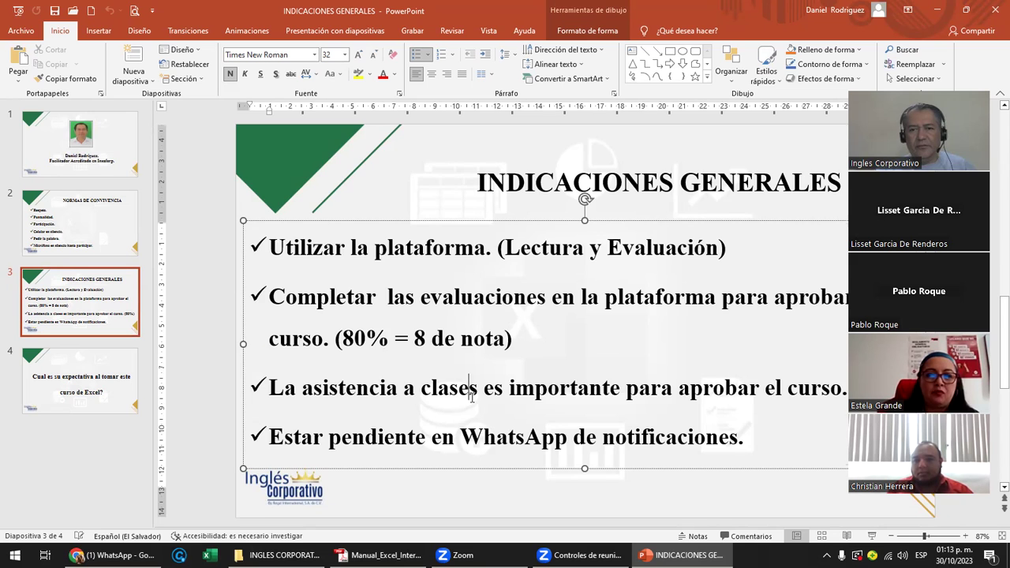
scroll(467, 400, "down", 3)
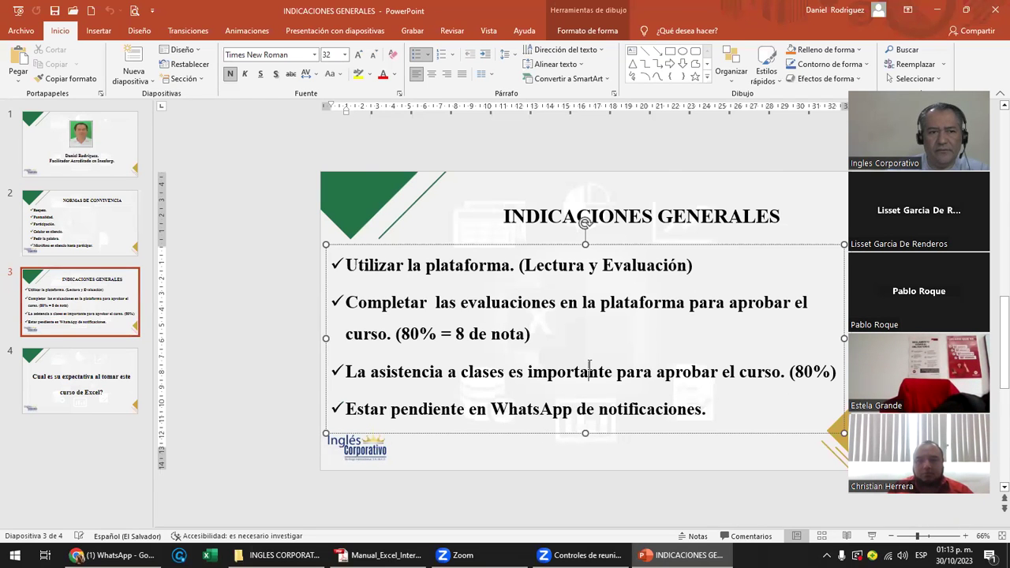
Move to slide 4, which asks what students expect from the Excel course.
scroll(589, 365, "down", 1)
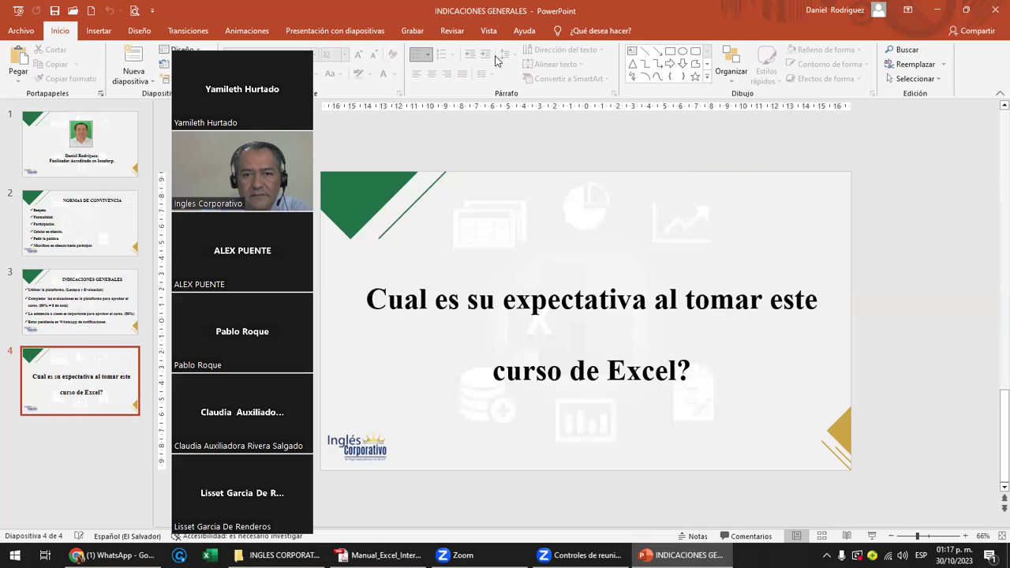
left_click(467, 302)
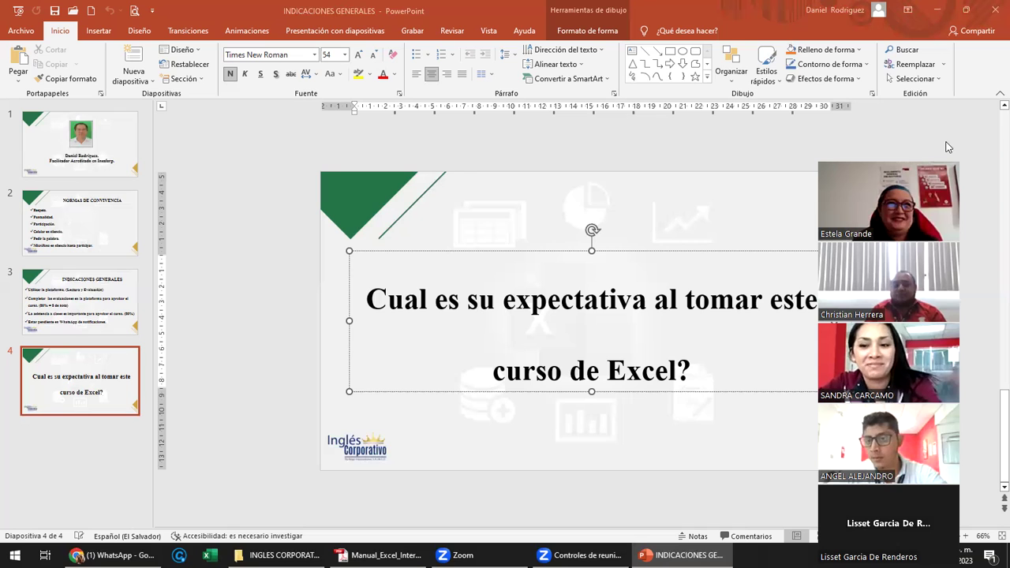
Close the INDICACIONES GENERALES presentation and minimize Chrome to reveal the INGLES CORPORATIVO folder.
left_click_drag(861, 160, 891, 110)
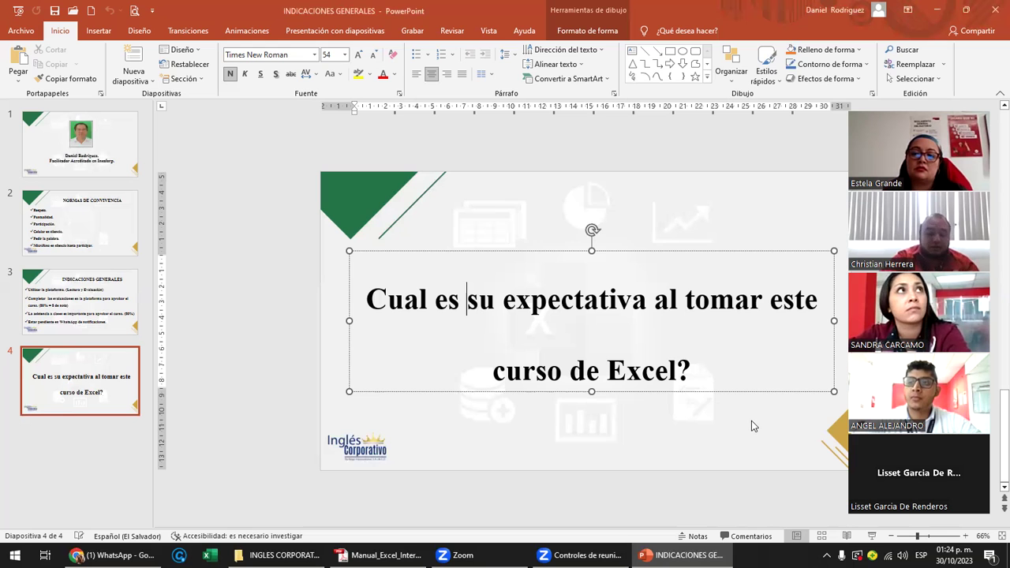
left_click(486, 158)
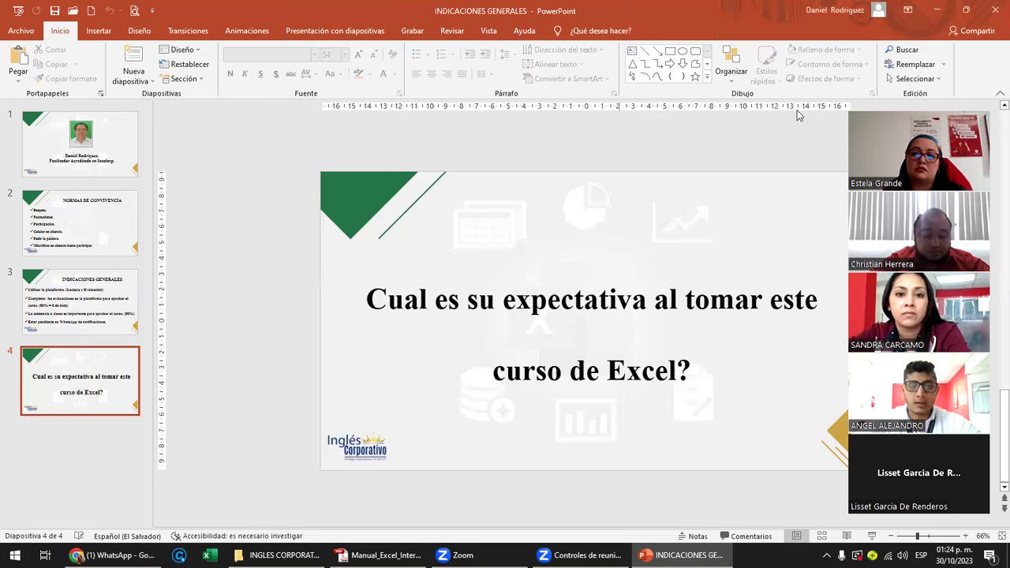
left_click(995, 11)
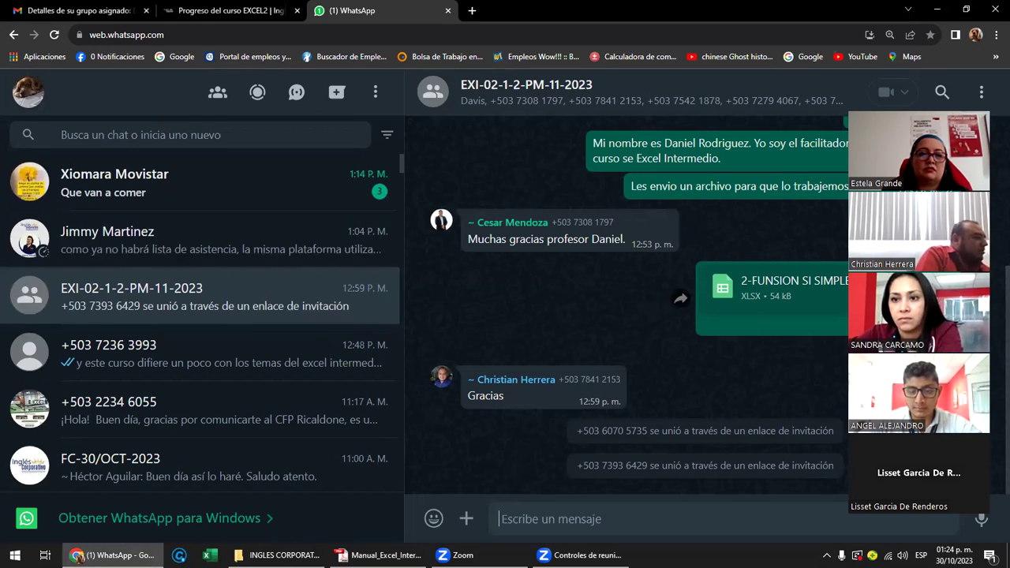
left_click(114, 555)
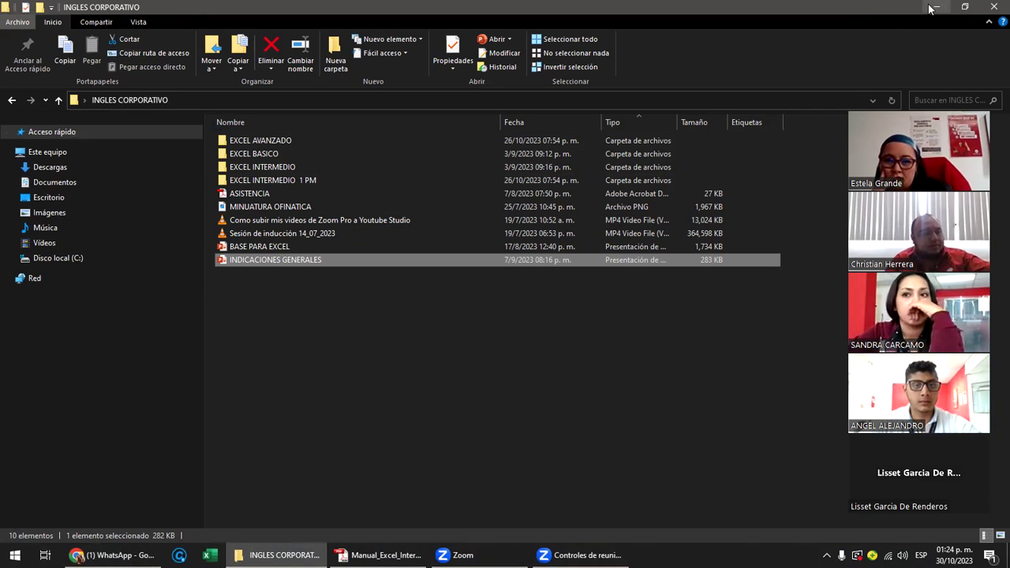
Go into EXCEL INTERMEDIO 1 PM > LIBRO DE TRABAJO EXCEL INTERMEDIO and open 2-FUNSION SI SIMPLE.
left_click(300, 181)
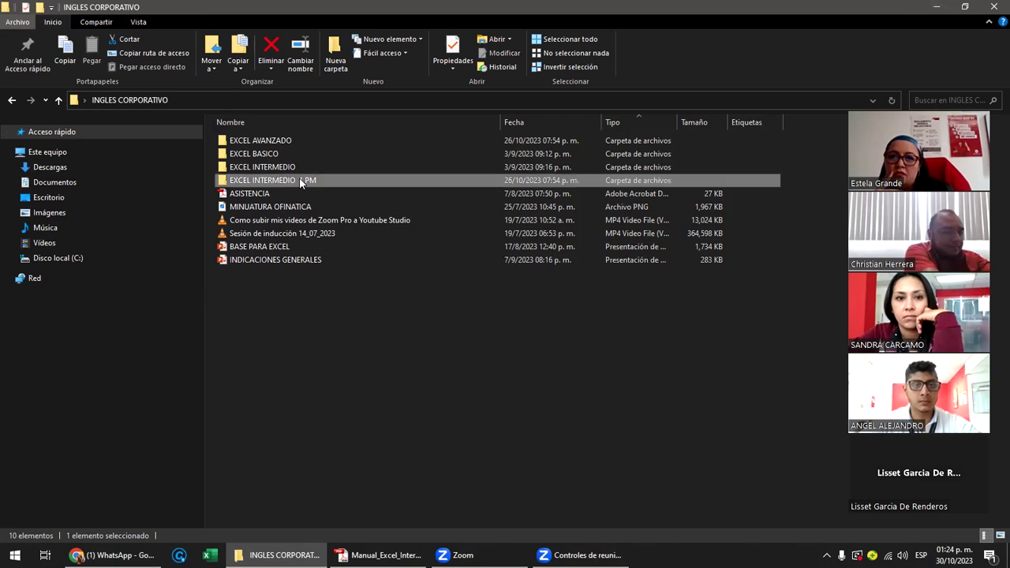
double_click(300, 181)
double_click(296, 142)
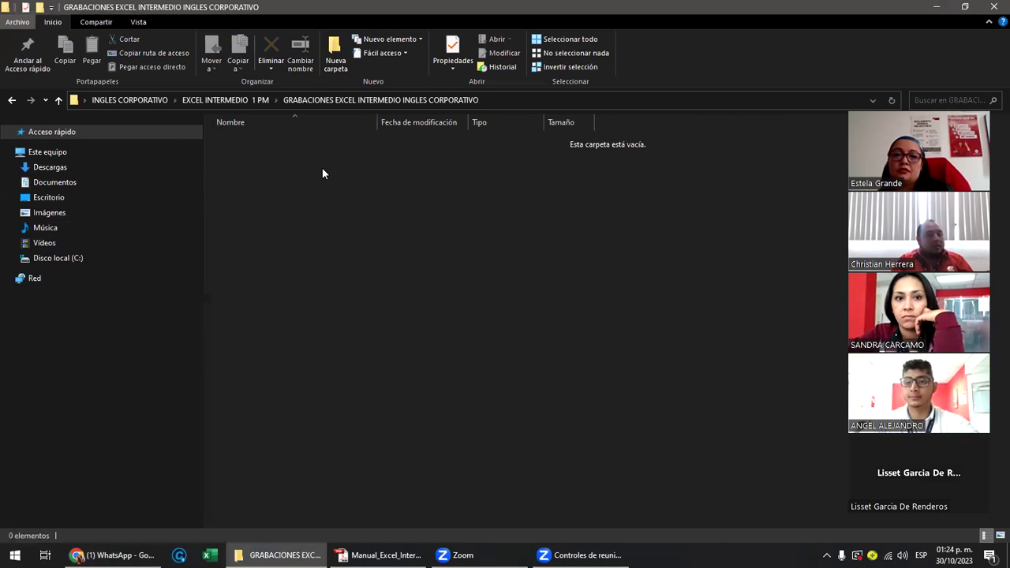
left_click(53, 101)
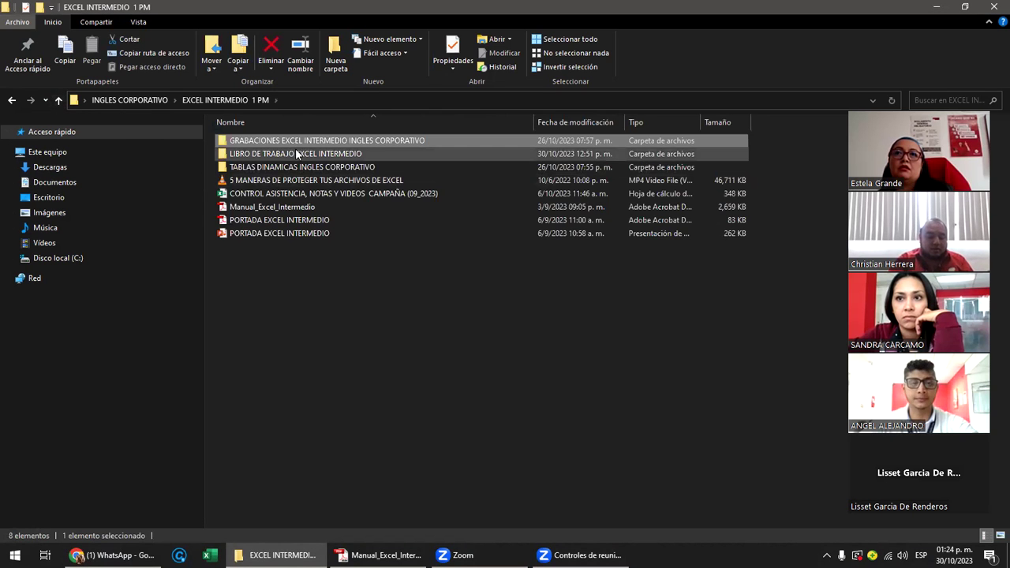
double_click(298, 155)
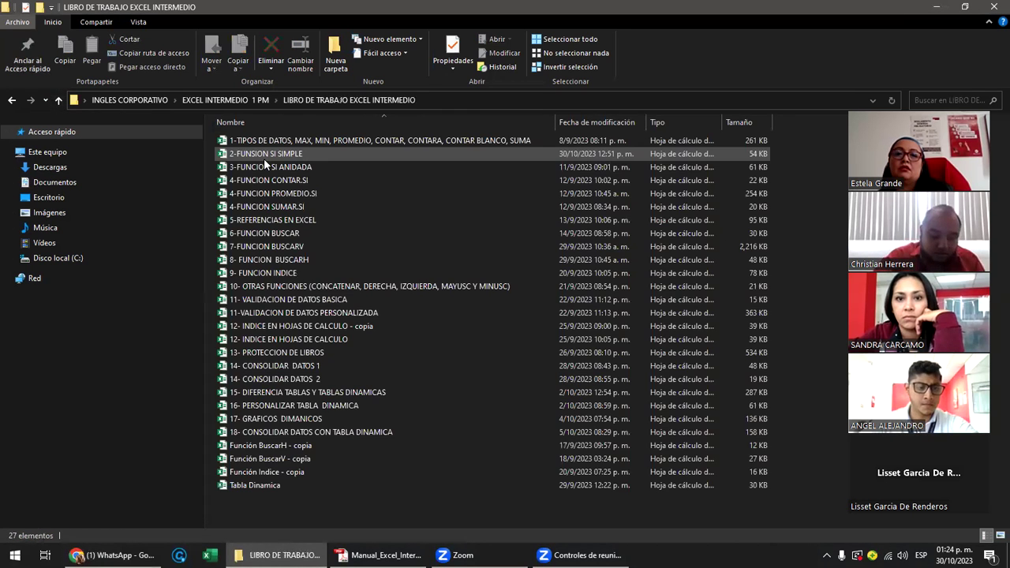
double_click(263, 155)
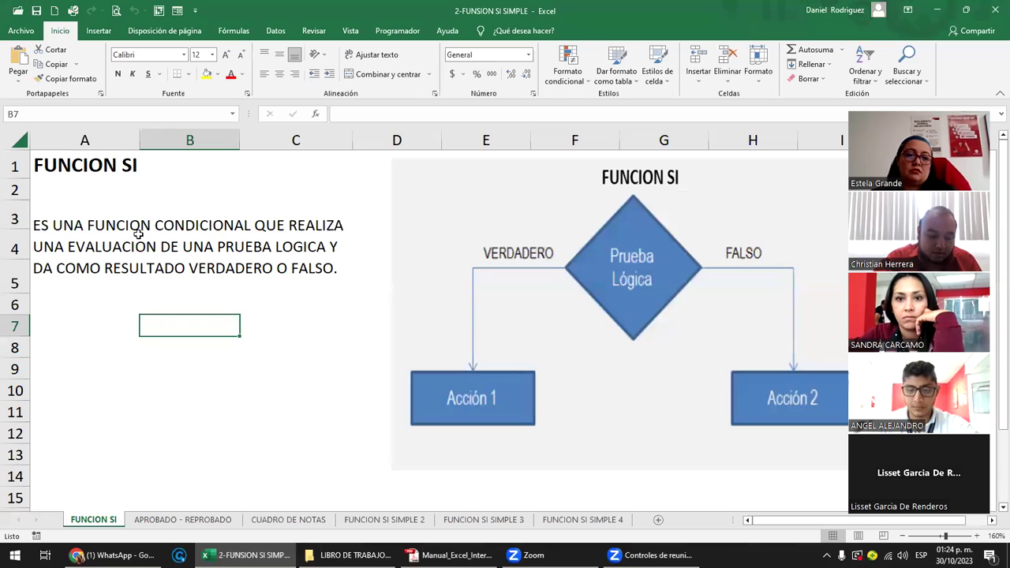
Select the FUNCION SI definition in cell A3, then switch over to Chrome.
left_click(57, 224)
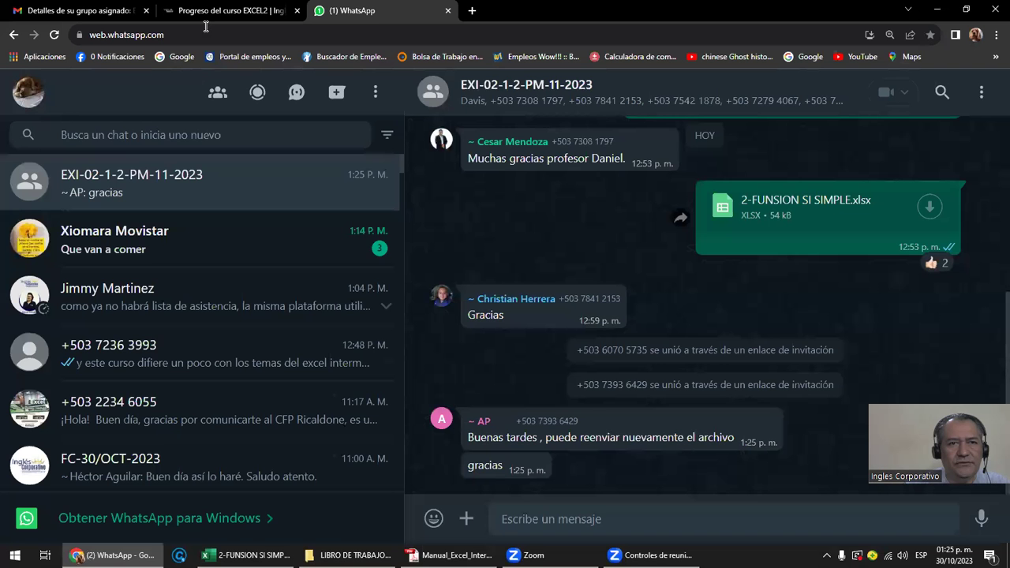
key("alt+Tab")
From the course content, open Funciones Lógicas y Condicionales and step back toward lesson 1.0.
left_click(97, 14)
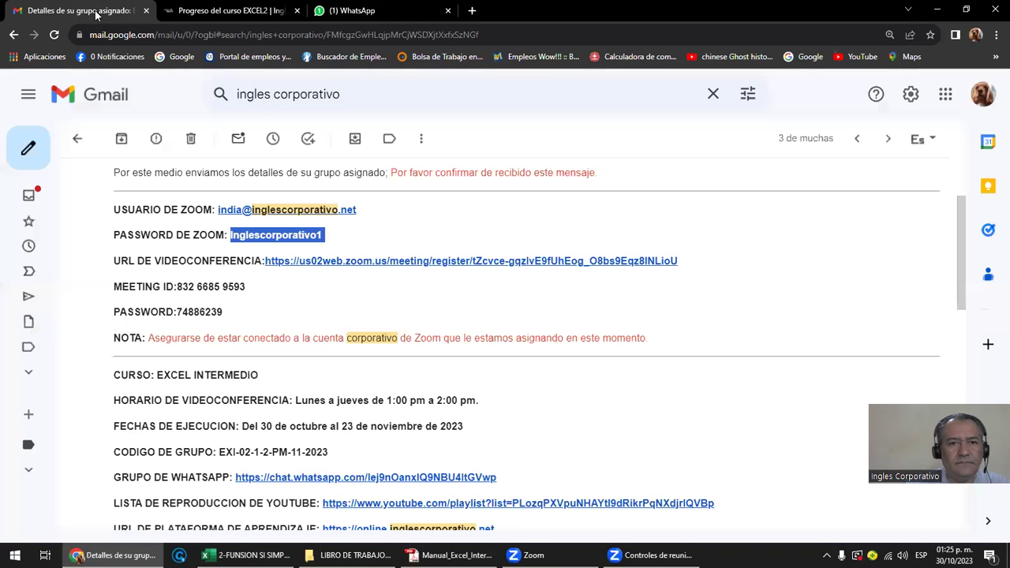
left_click(221, 10)
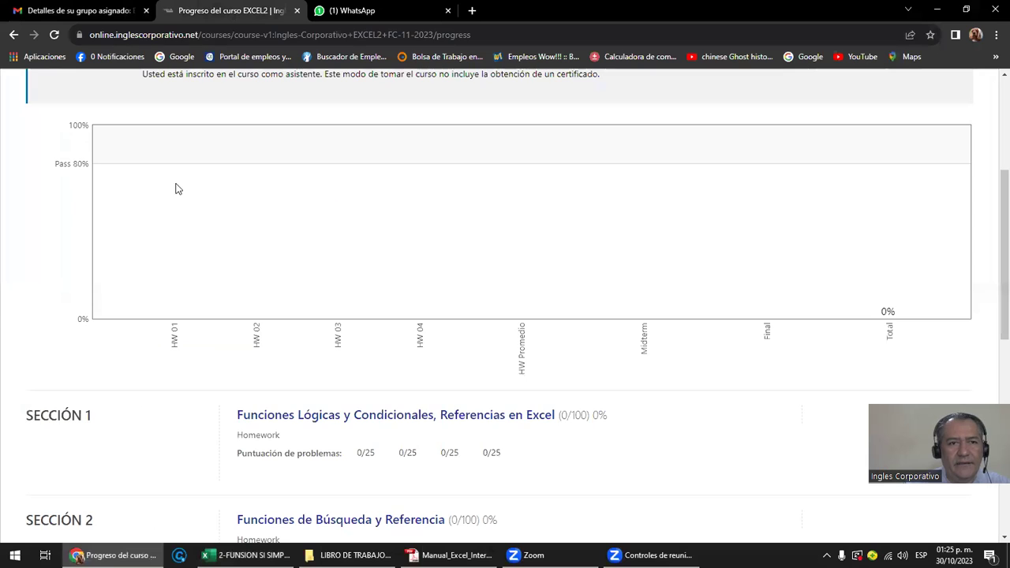
scroll(140, 140, "up", 3)
left_click(21, 134)
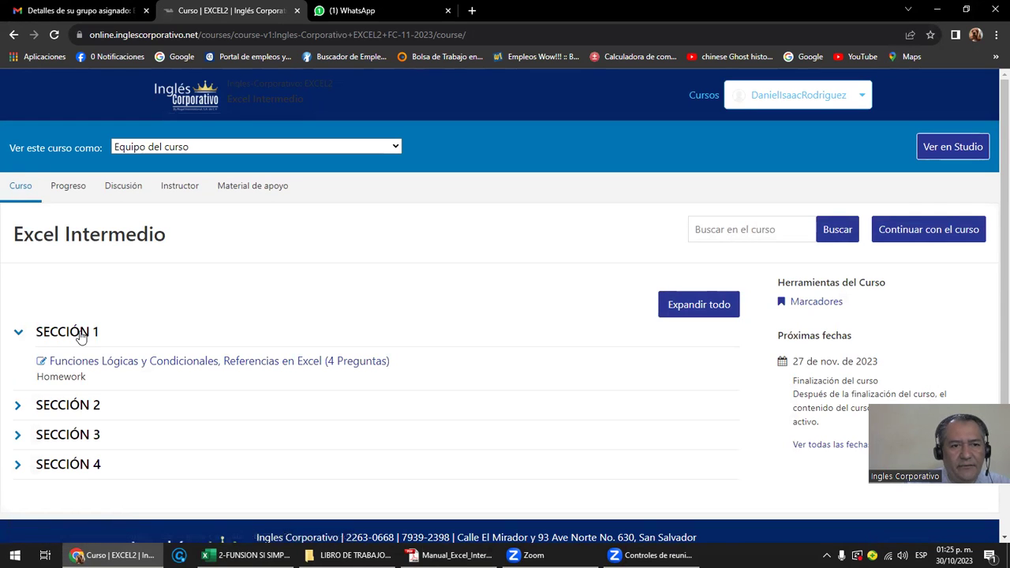
left_click(126, 368)
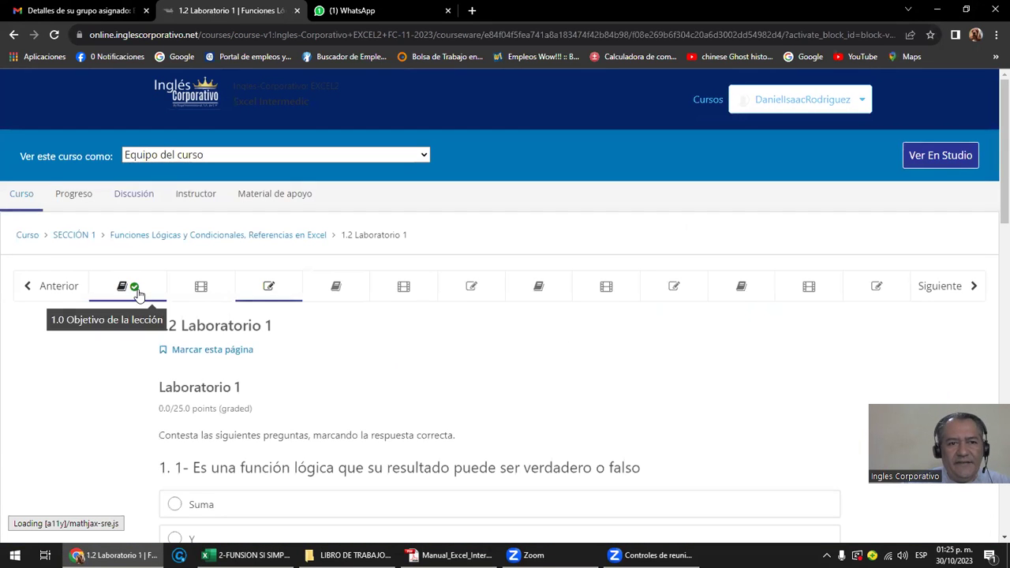
left_click(71, 287)
Read lesson 1.0 down to the APROBADO/REPROBADO example and Argumentos de función image, then switch to WhatsApp.
left_click(71, 287)
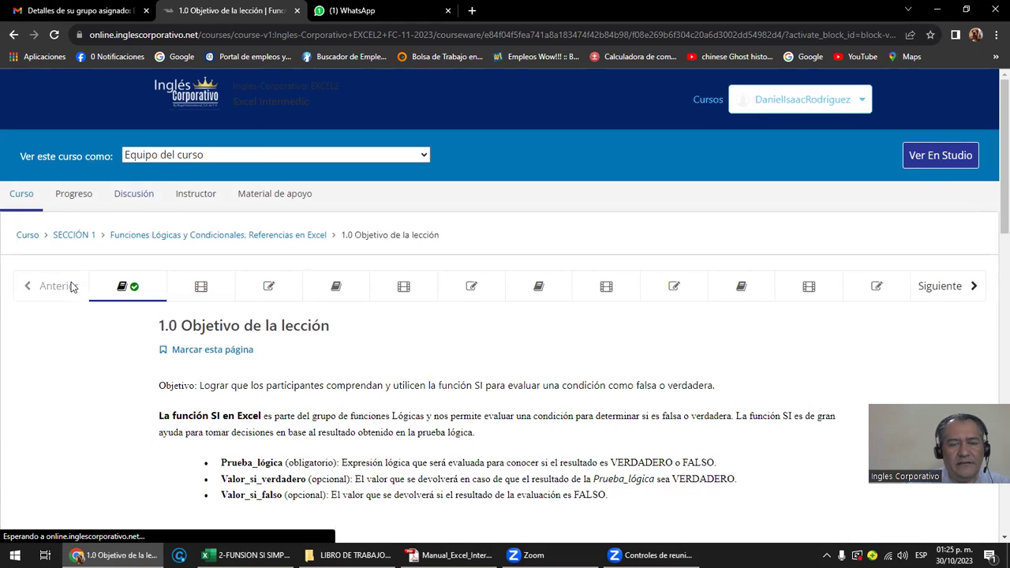
scroll(196, 313, "down", 2)
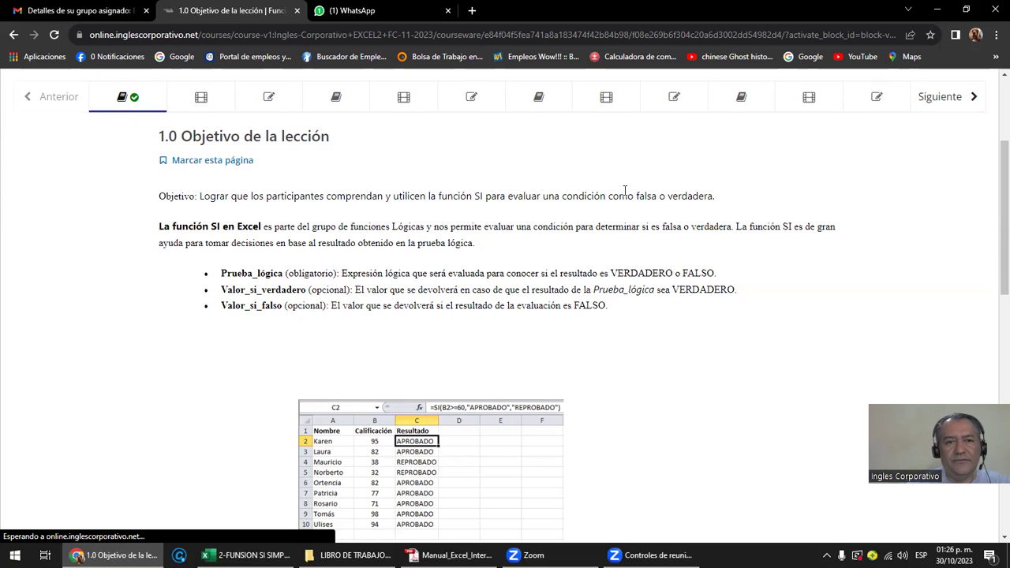
scroll(624, 190, "down", 1)
scroll(624, 196, "down", 1)
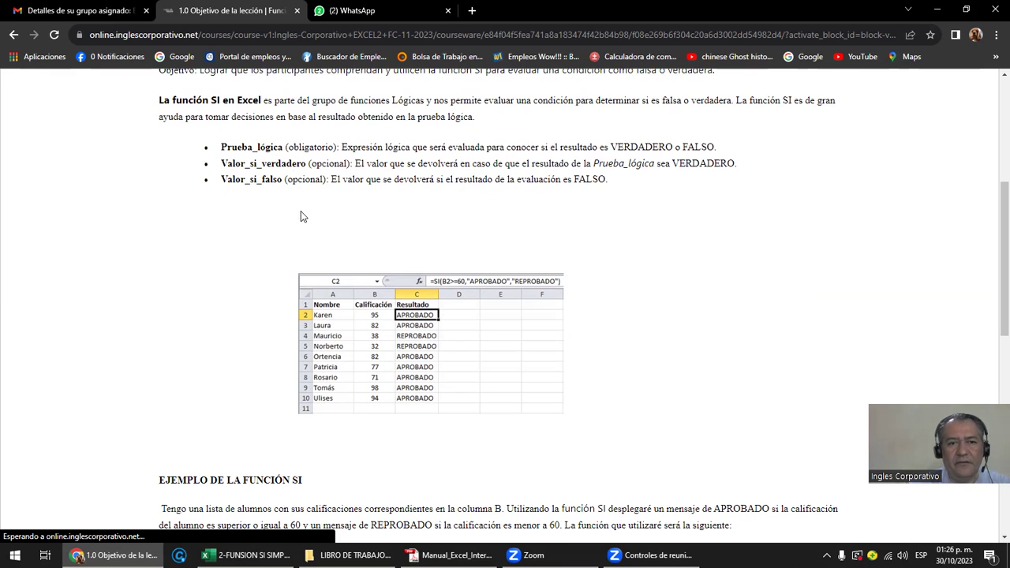
scroll(301, 216, "down", 3)
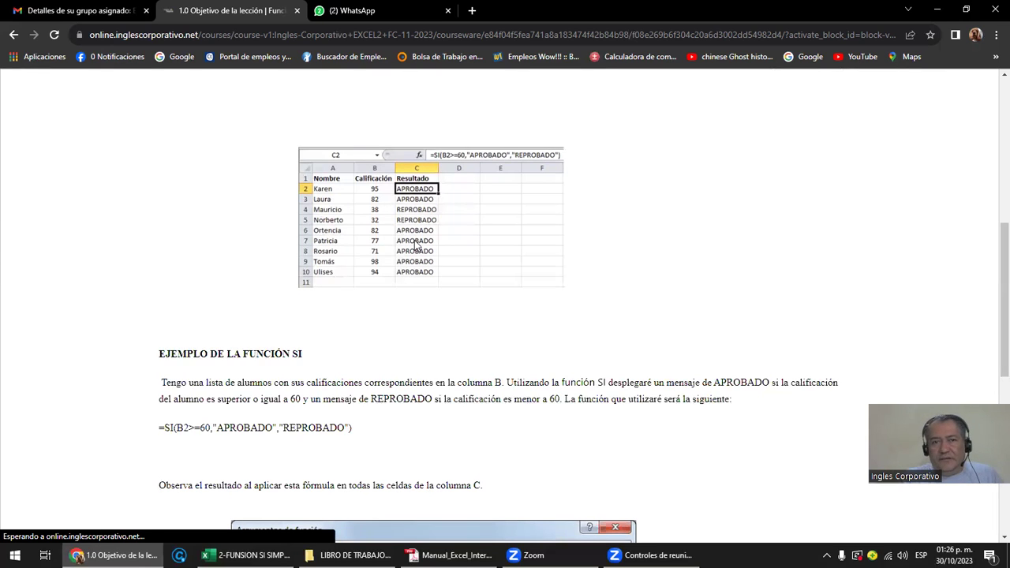
scroll(415, 246, "down", 2)
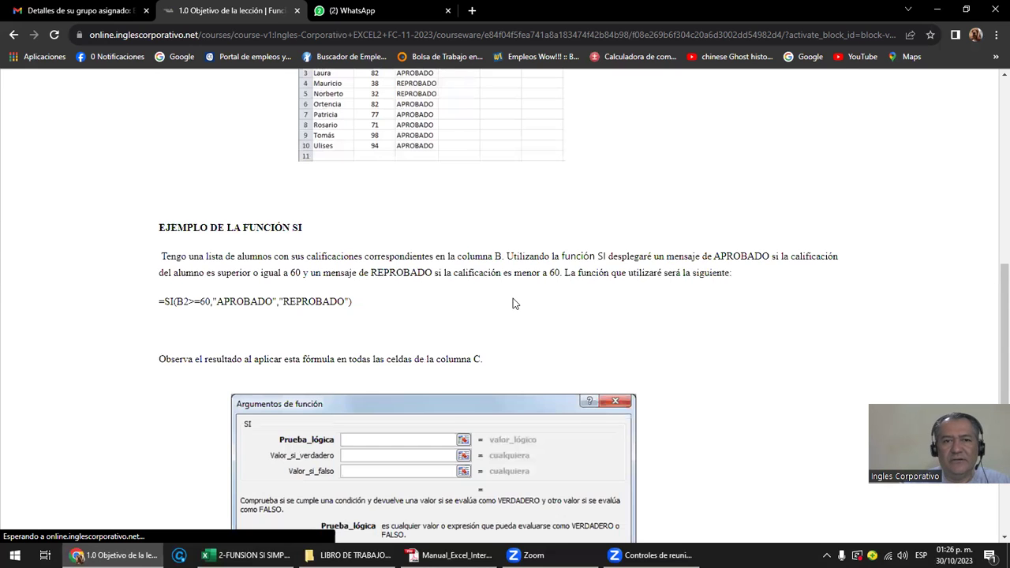
scroll(513, 302, "up", 1)
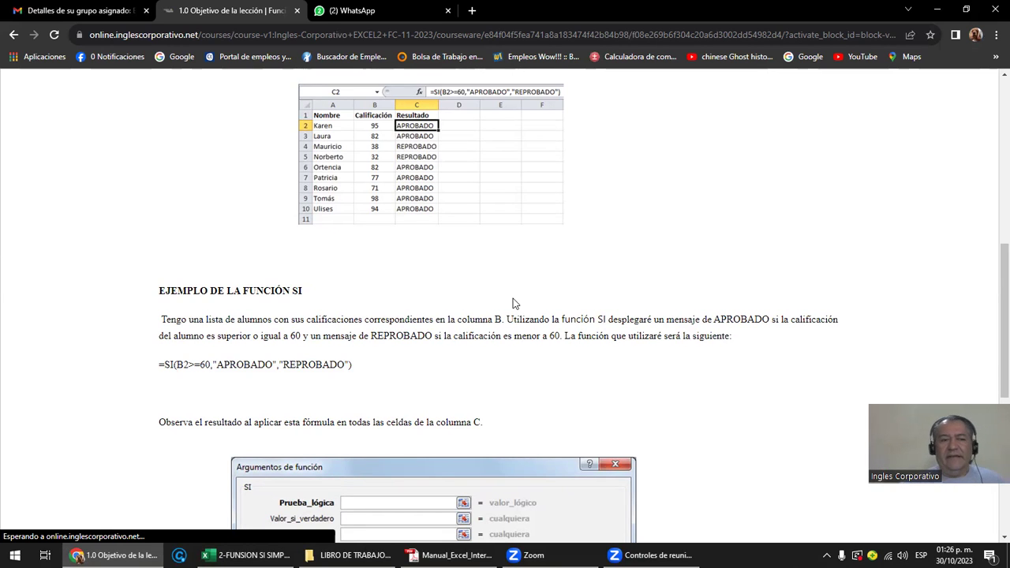
scroll(511, 308, "up", 2)
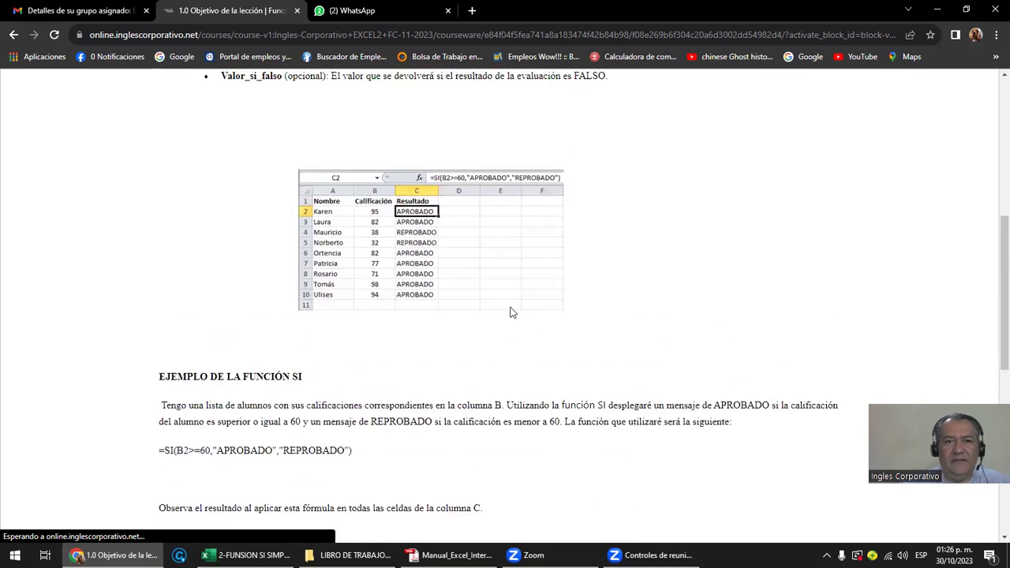
scroll(506, 307, "down", 2)
scroll(509, 307, "down", 2)
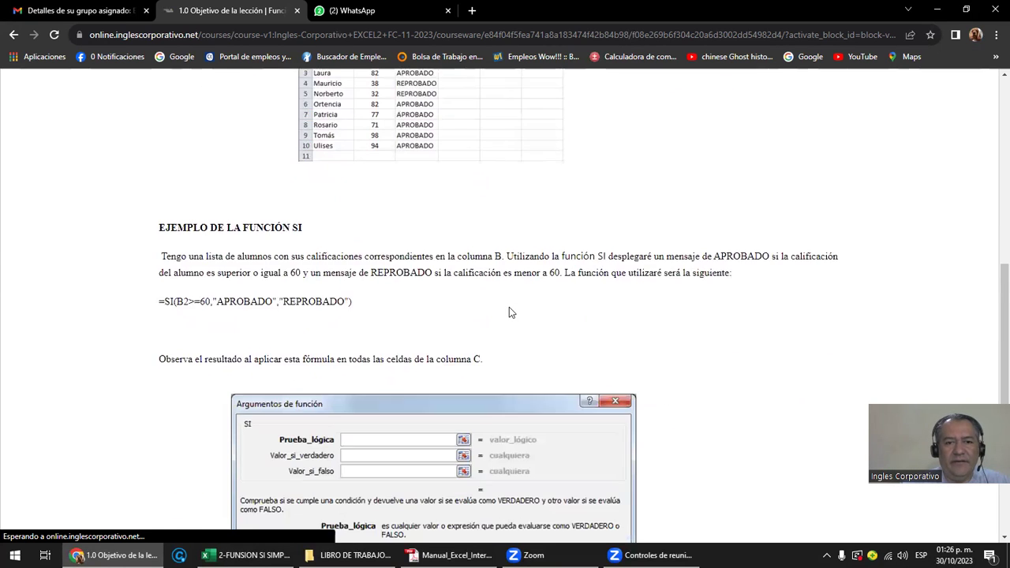
scroll(509, 307, "down", 1)
scroll(509, 307, "down", 2)
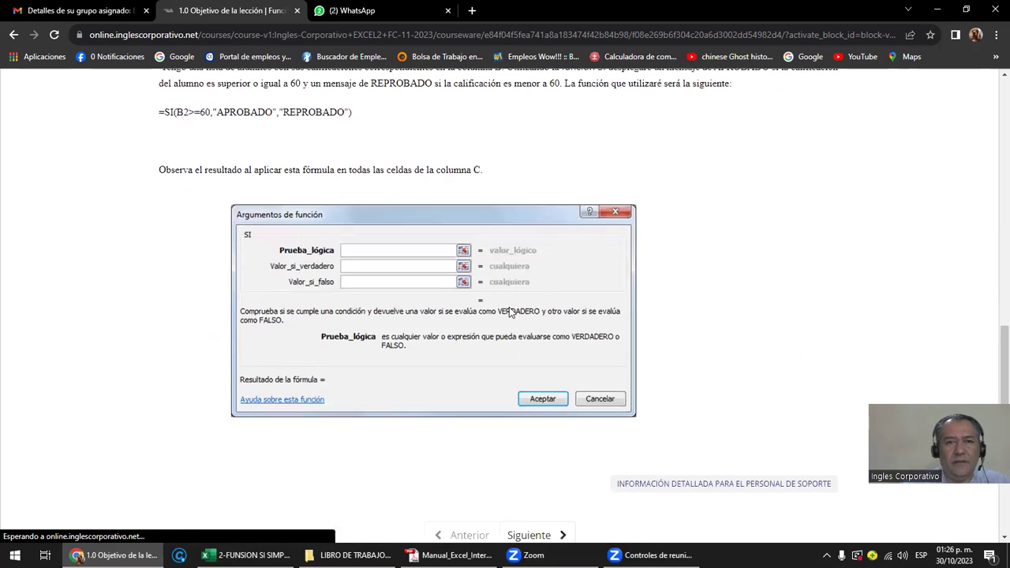
left_click(366, 11)
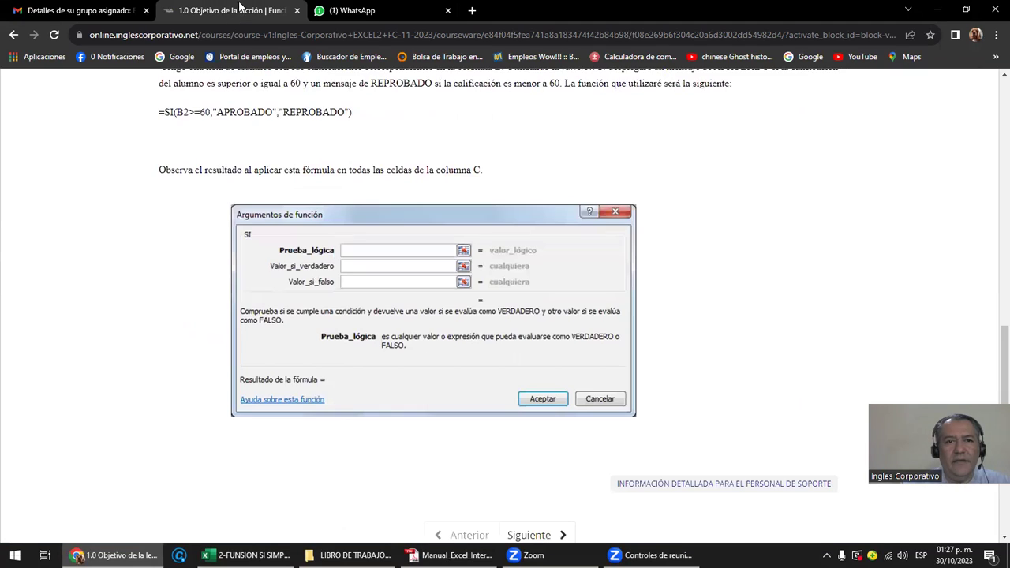
left_click(233, 10)
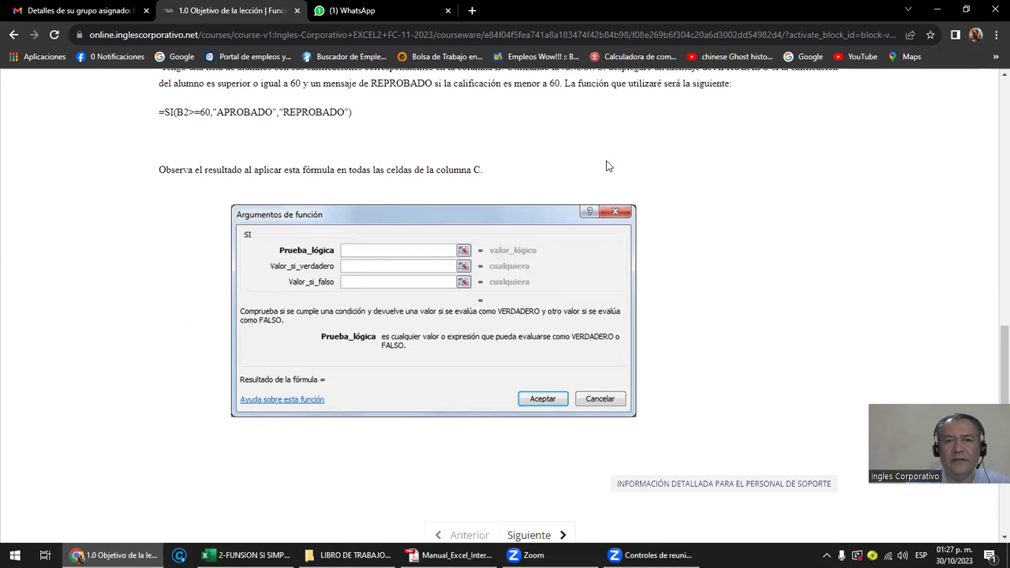
Minimize Chrome to bring the 2-FUNSION SI SIMPLE workbook into view.
left_click(937, 10)
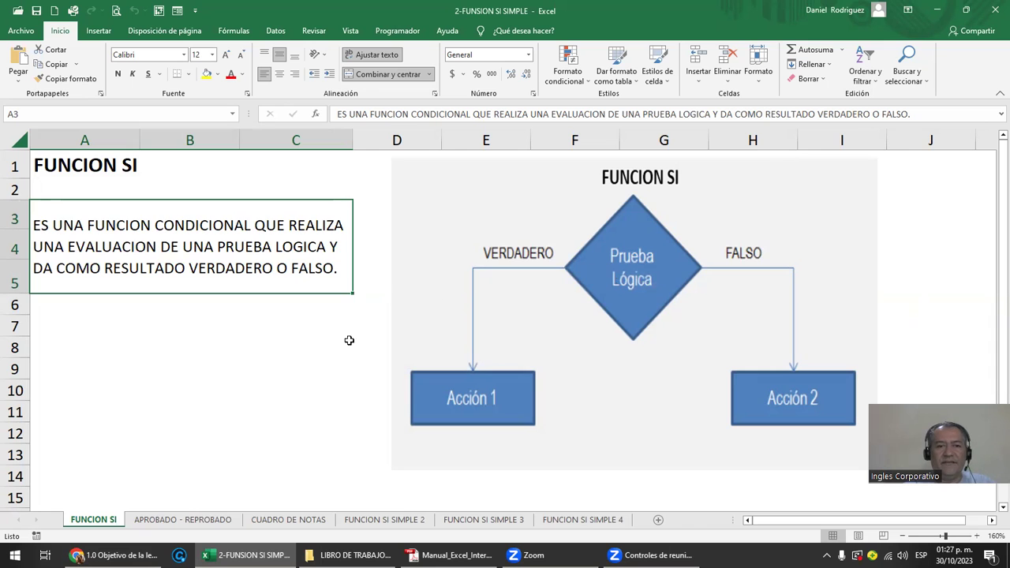
Open the APROBADO - REPROBADO sheet and highlight the NOMBRE, NOTA, ESTADO columns and criteria table.
scroll(297, 361, "down", 2)
scroll(298, 359, "up", 1)
scroll(299, 359, "up", 1)
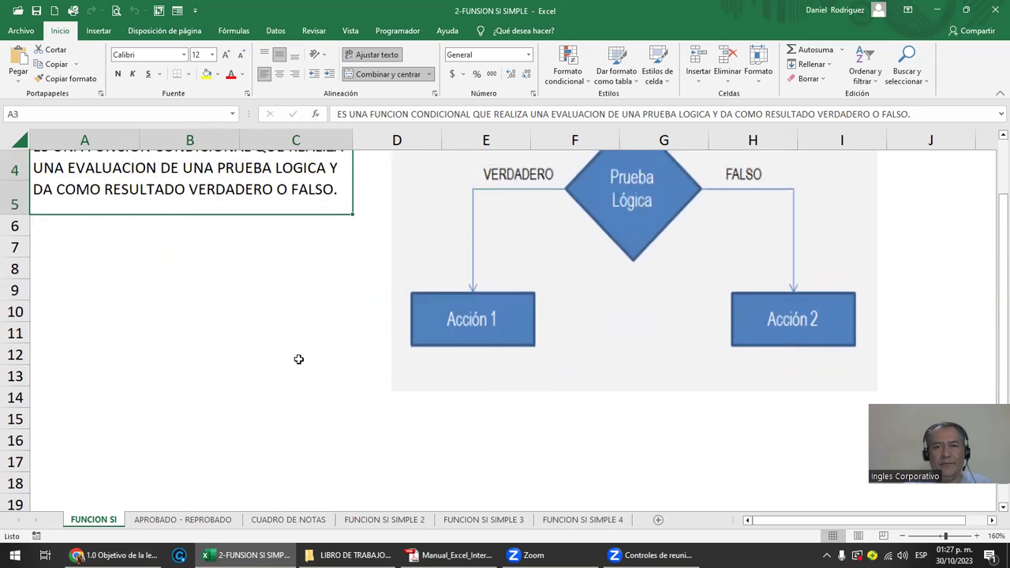
left_click(152, 520)
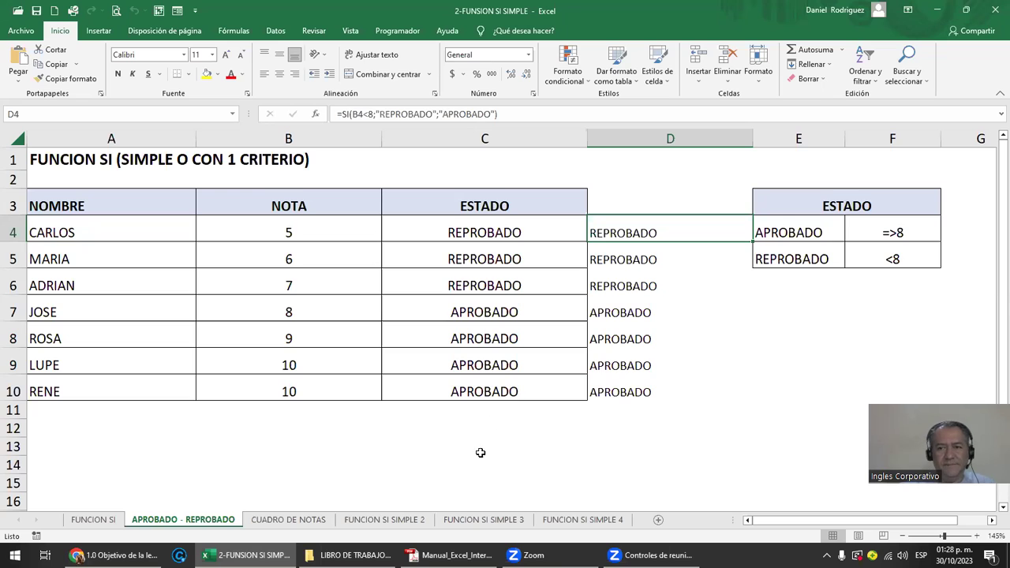
left_click(87, 231)
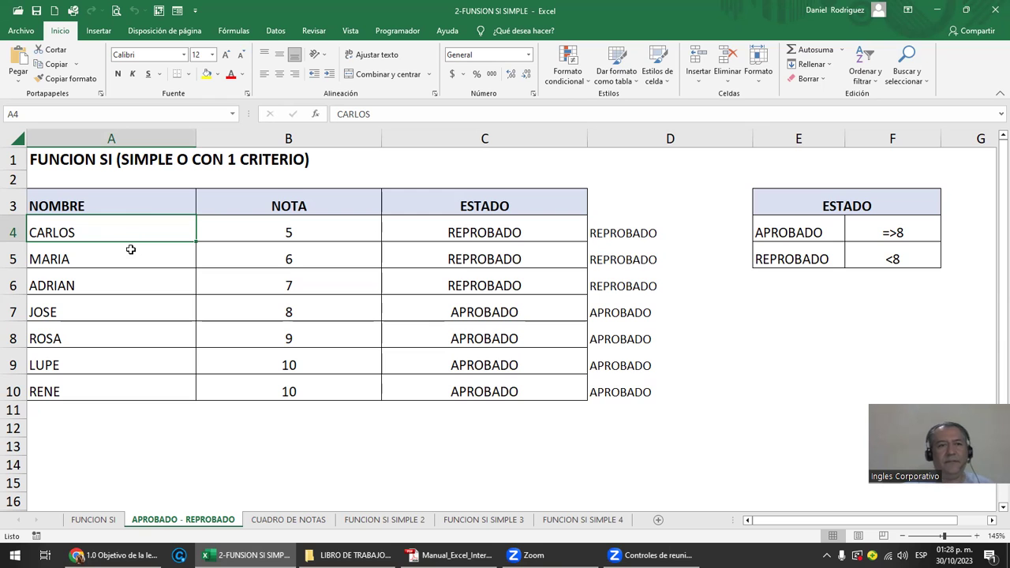
left_click_drag(70, 206, 67, 393)
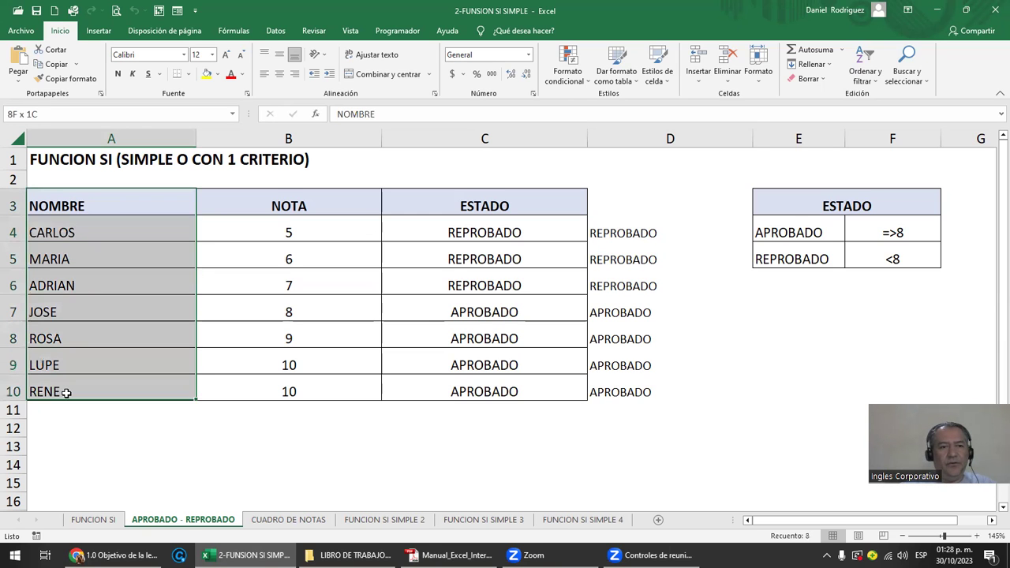
left_click_drag(327, 205, 340, 387)
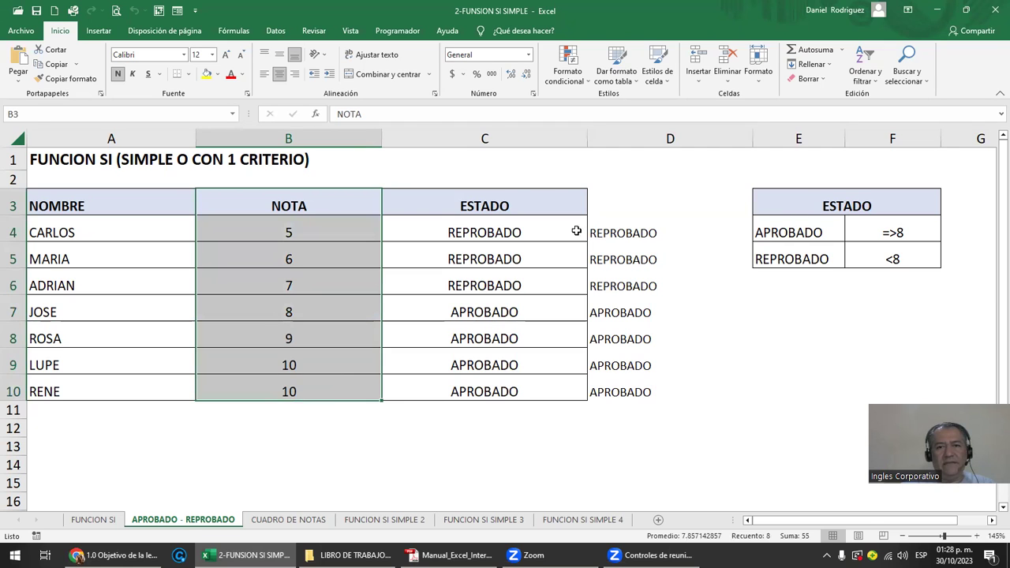
left_click_drag(535, 233, 516, 387)
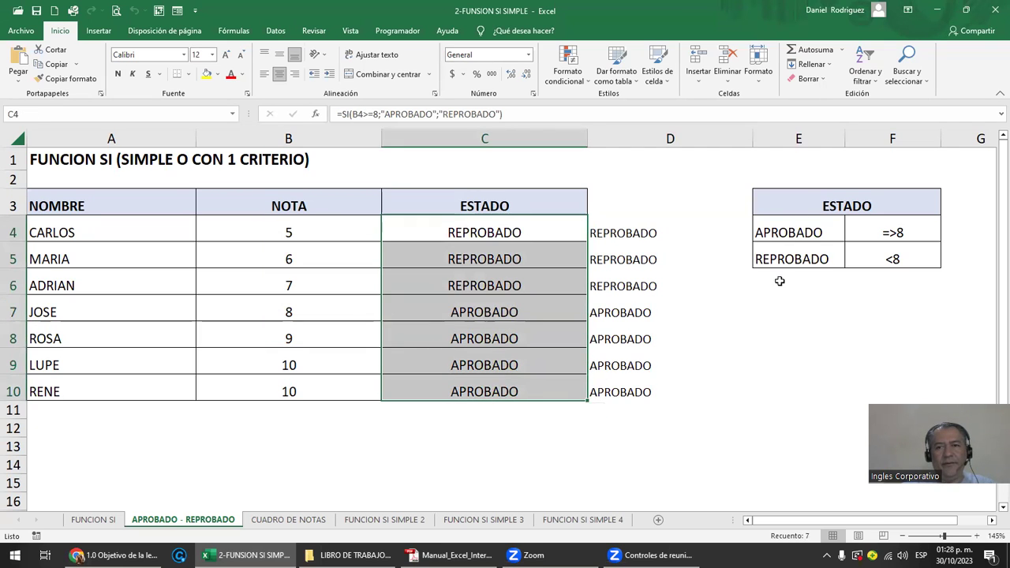
left_click(793, 231)
left_click(821, 205)
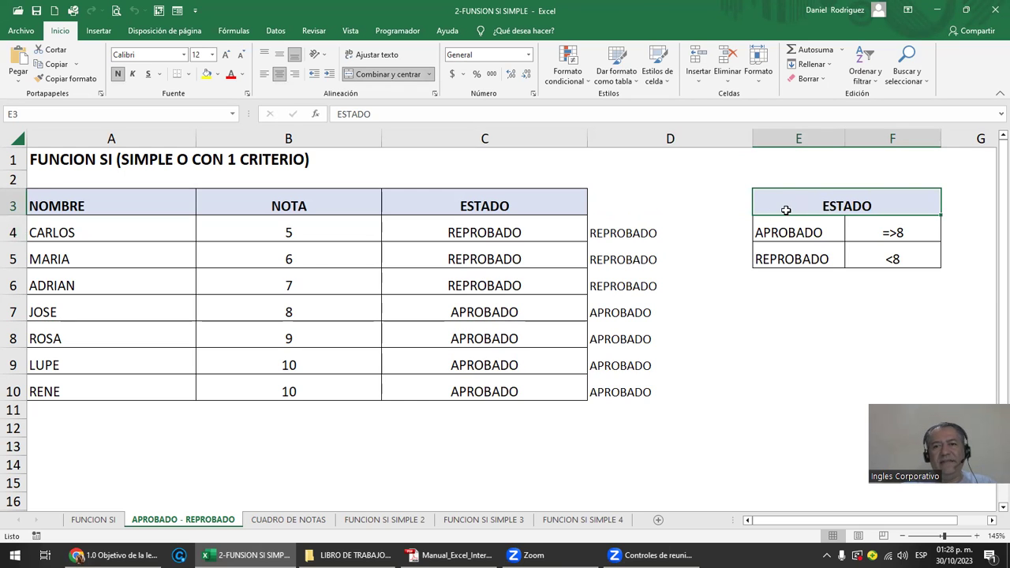
left_click(900, 232)
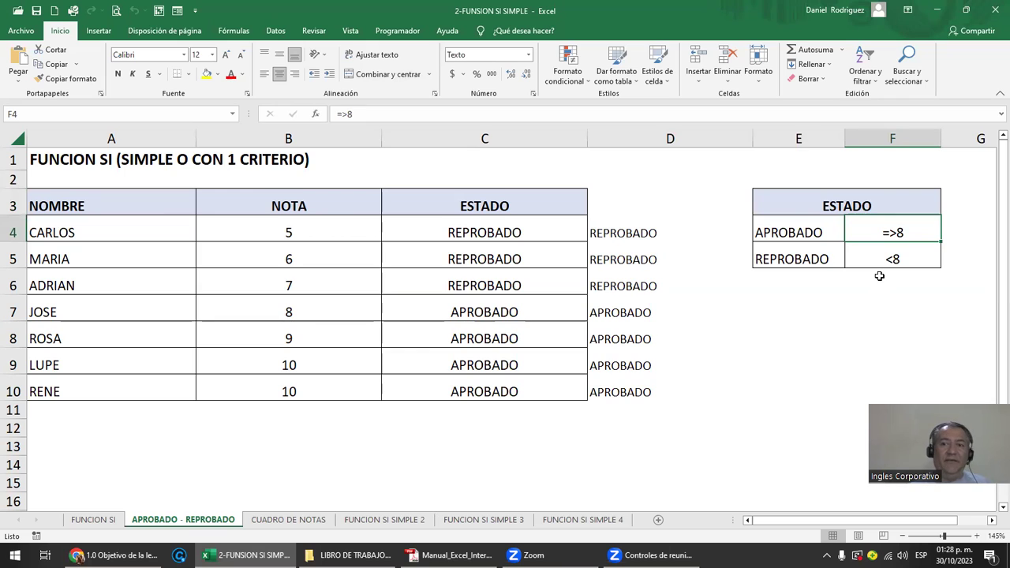
Start edits in F4 (=>8) and F6, cancelling both so =>8 stays and F6 remains empty.
key("F2")
key("Home")
key("Delete")
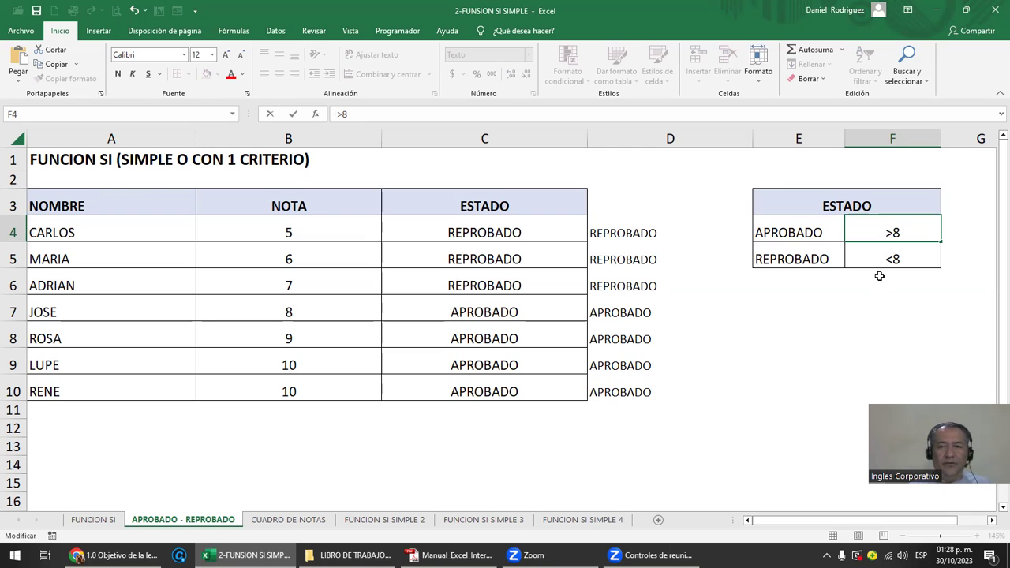
key("Escape")
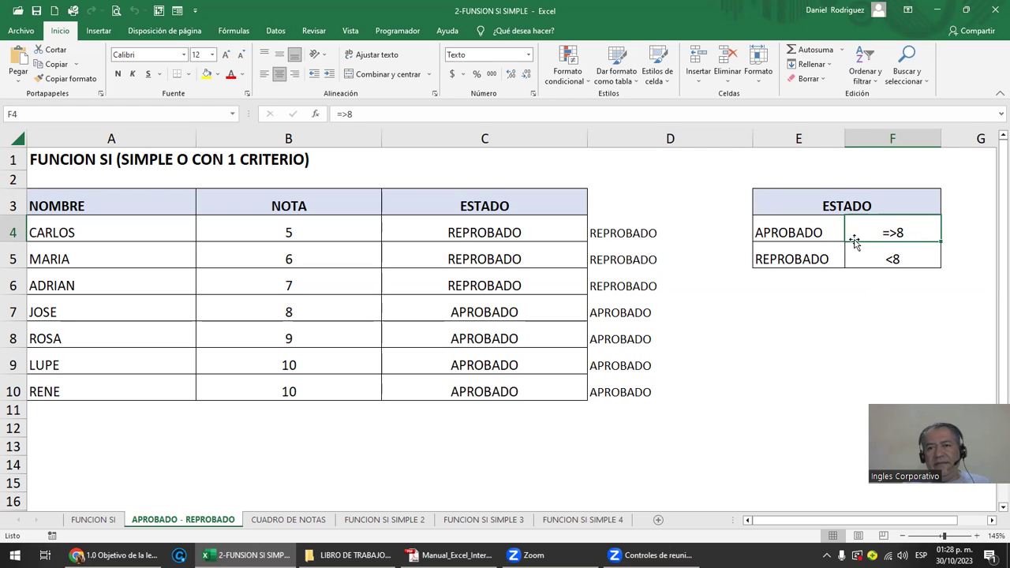
left_click(893, 258)
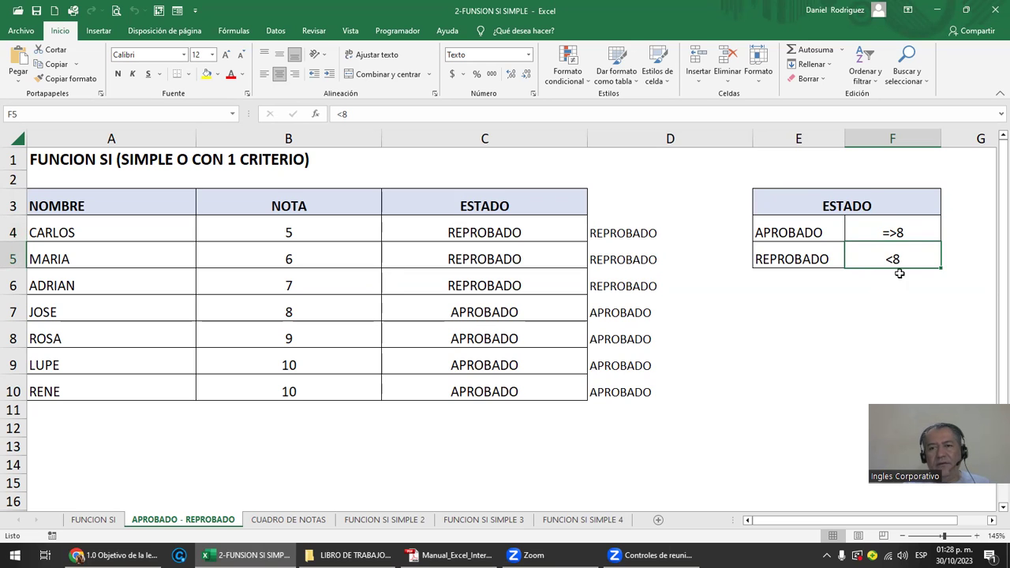
left_click(894, 279)
type("=")
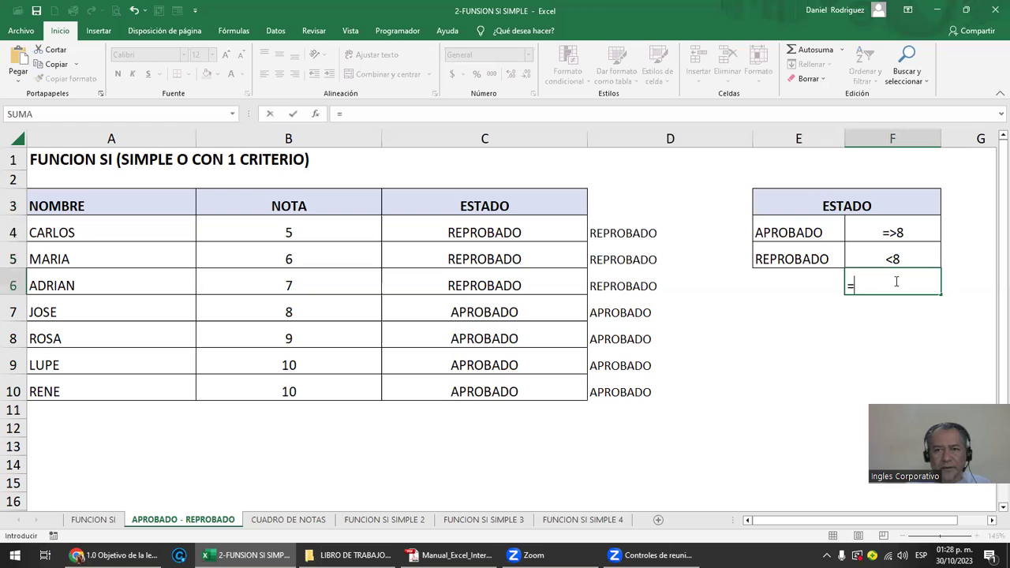
key("BackSpace")
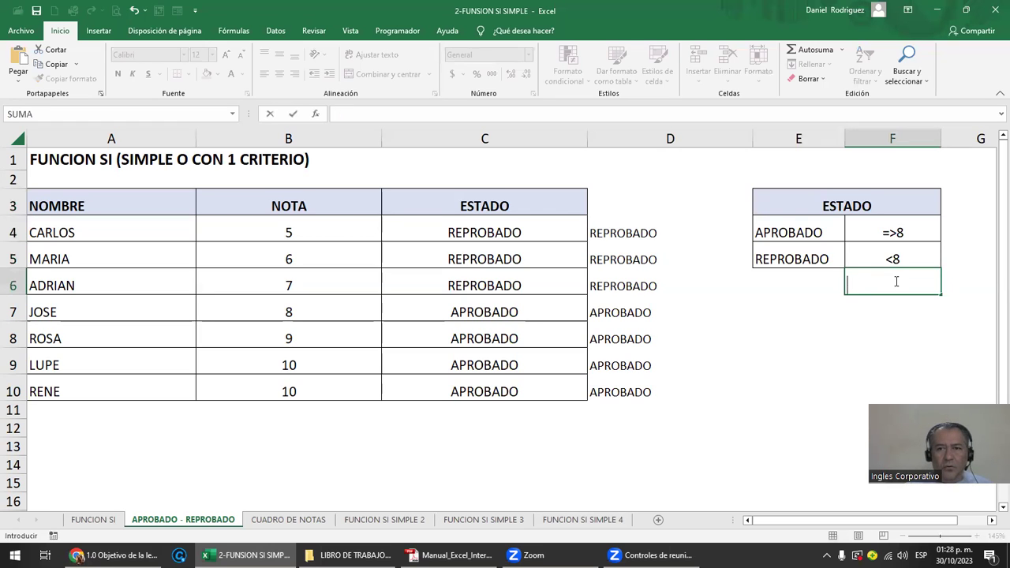
key("Escape")
key("Escape")
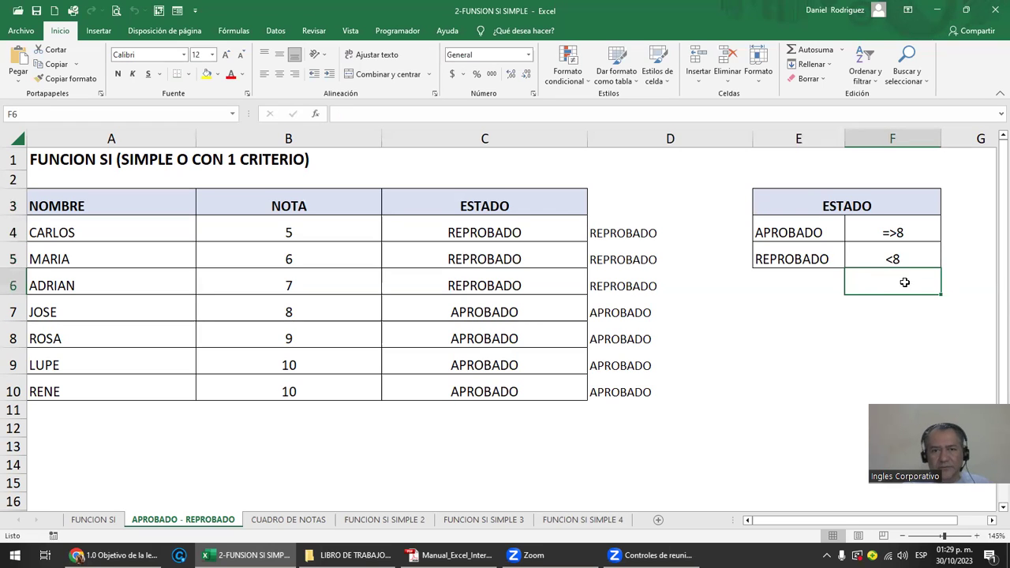
Show the SI formulas in C4 and D4 in-cell to compare the two approaches.
left_click(587, 265)
left_click_drag(827, 206, 862, 254)
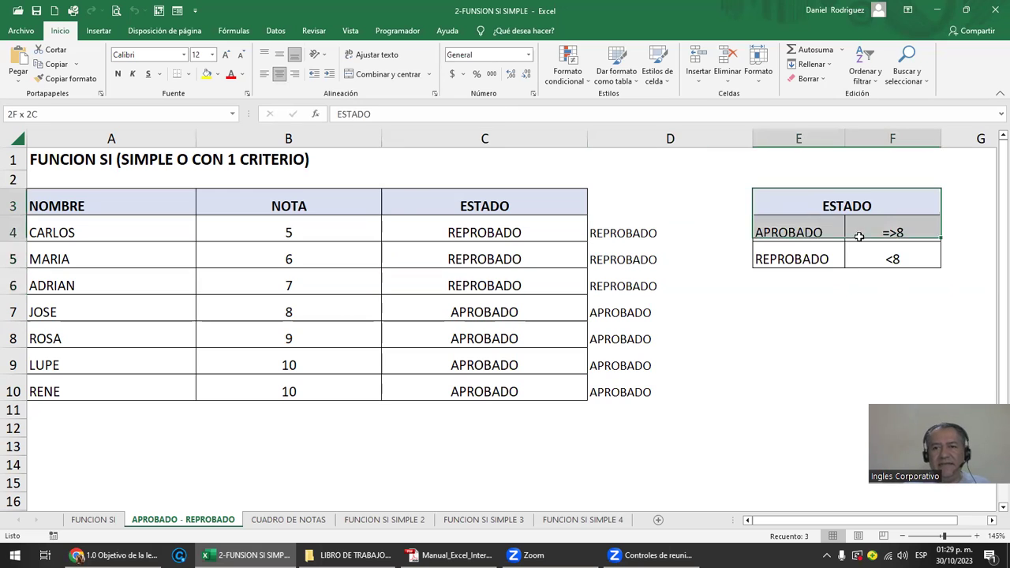
left_click(517, 252)
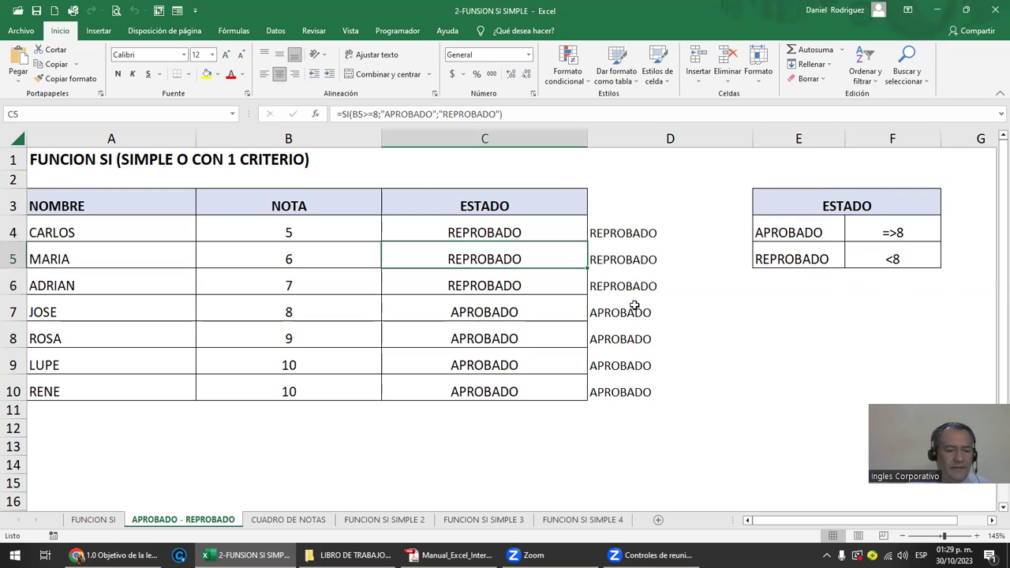
key("Up")
key("F2")
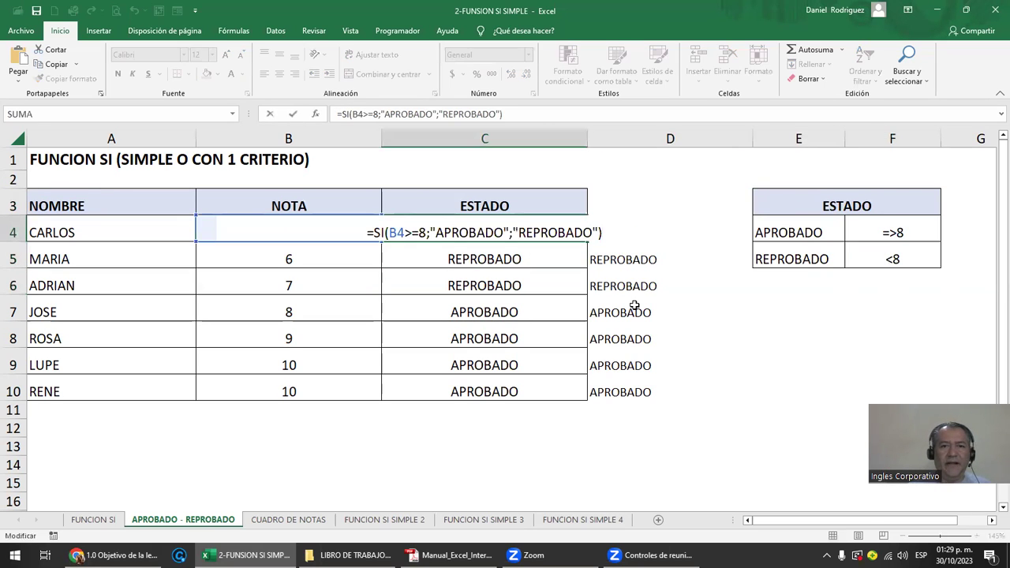
key("Tab")
key("F2")
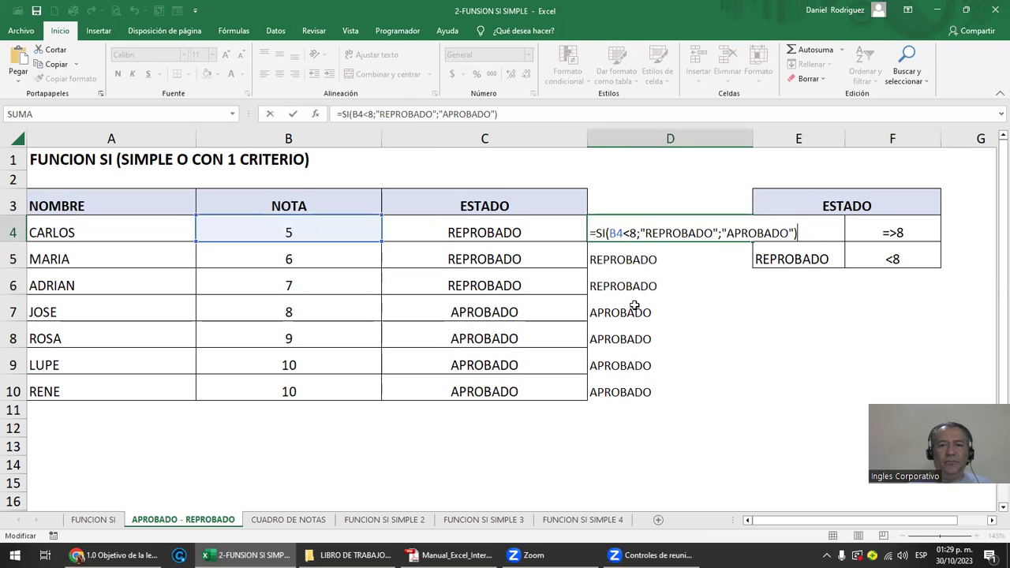
key("Escape")
key("Left")
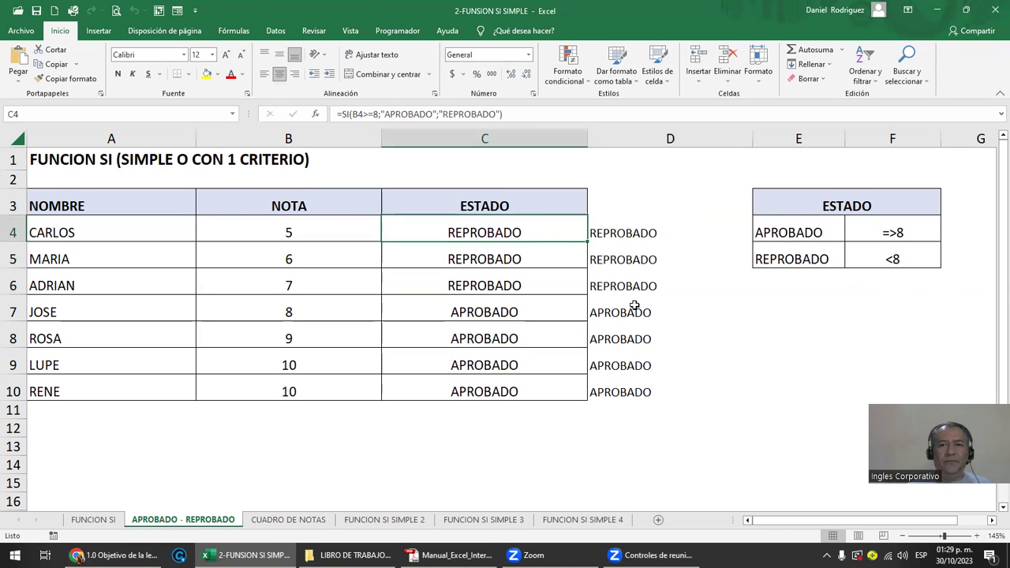
Highlight the APROBADO and REPROBADO criteria rows E4:F4 and E5:F5, then open the FUNCION SI sheet.
mouse_move(792, 231)
left_mouse_down()
mouse_move(895, 237)
mouse_move(901, 246)
left_mouse_up()
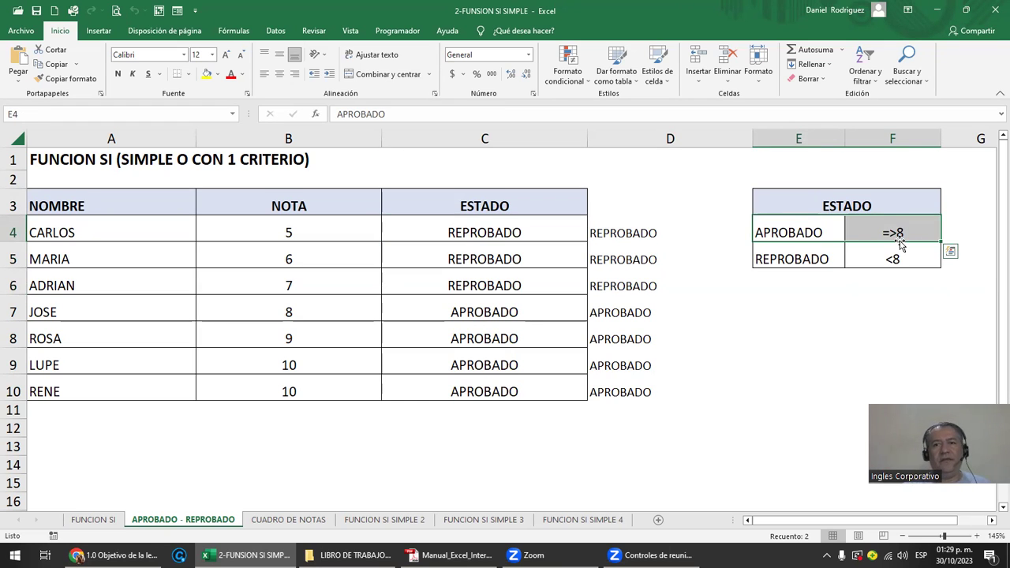
left_click_drag(786, 260, 876, 255)
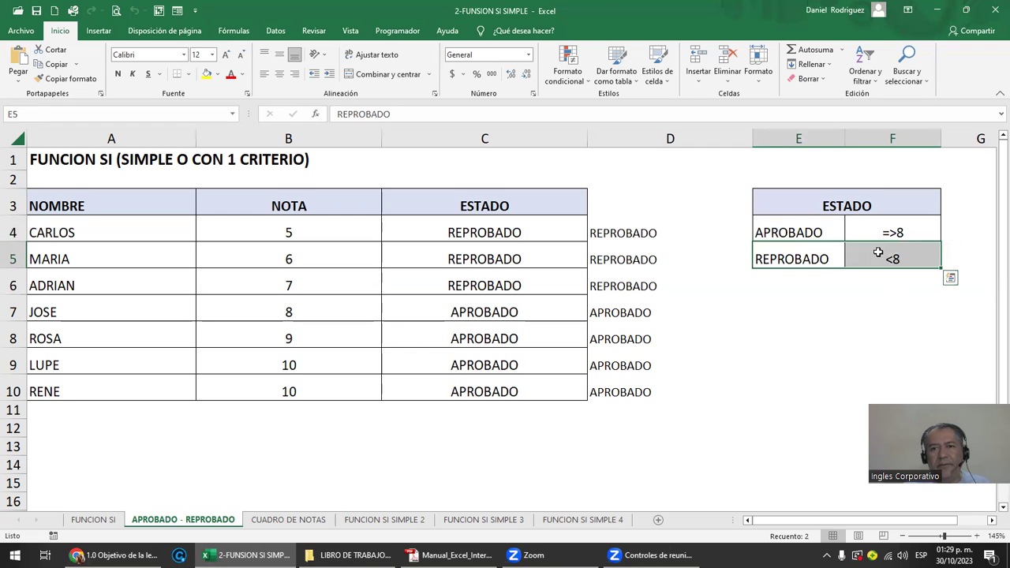
left_click(825, 233)
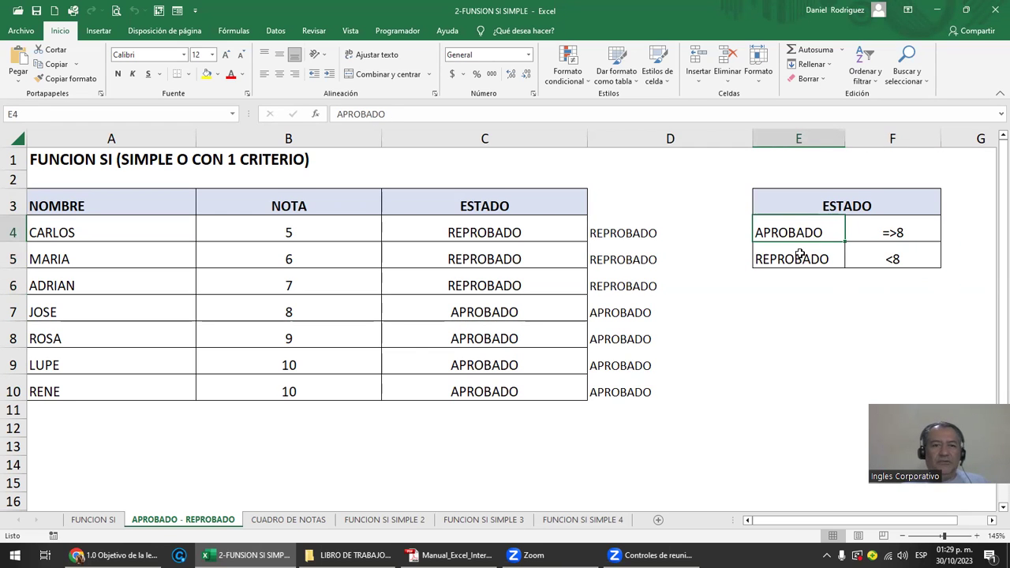
left_click(93, 519)
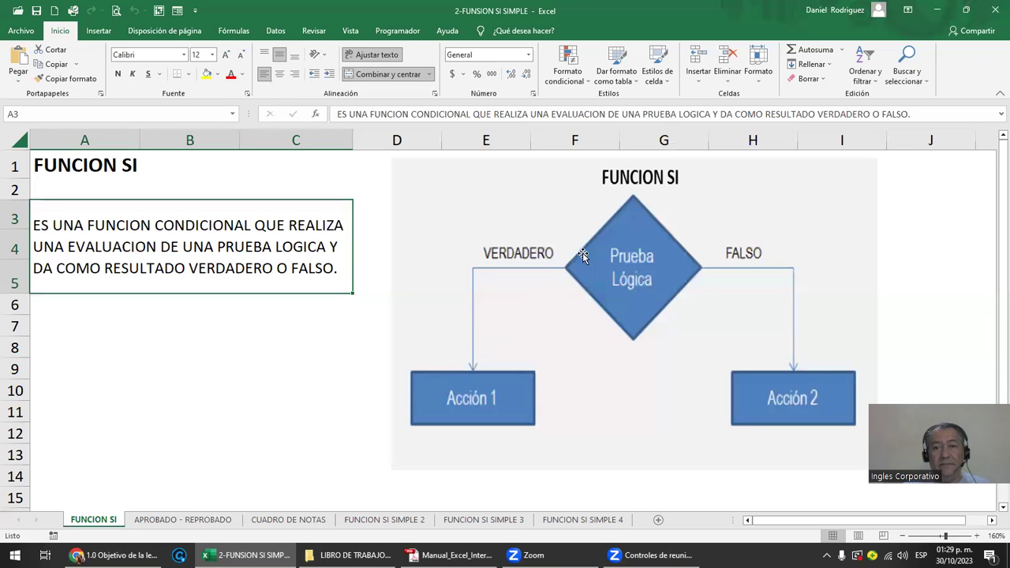
left_click(198, 519)
left_click(480, 224)
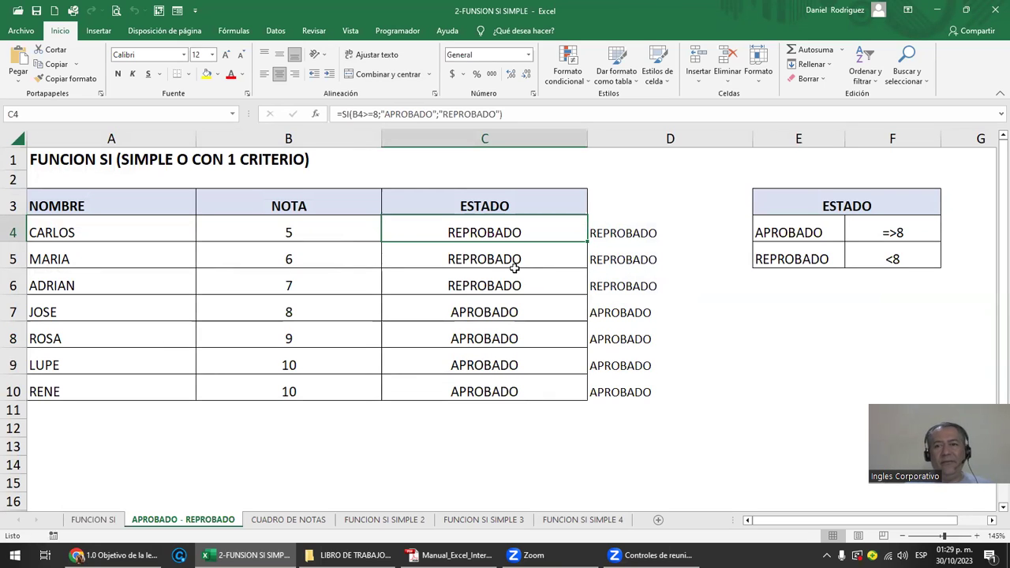
left_click_drag(795, 229, 872, 235)
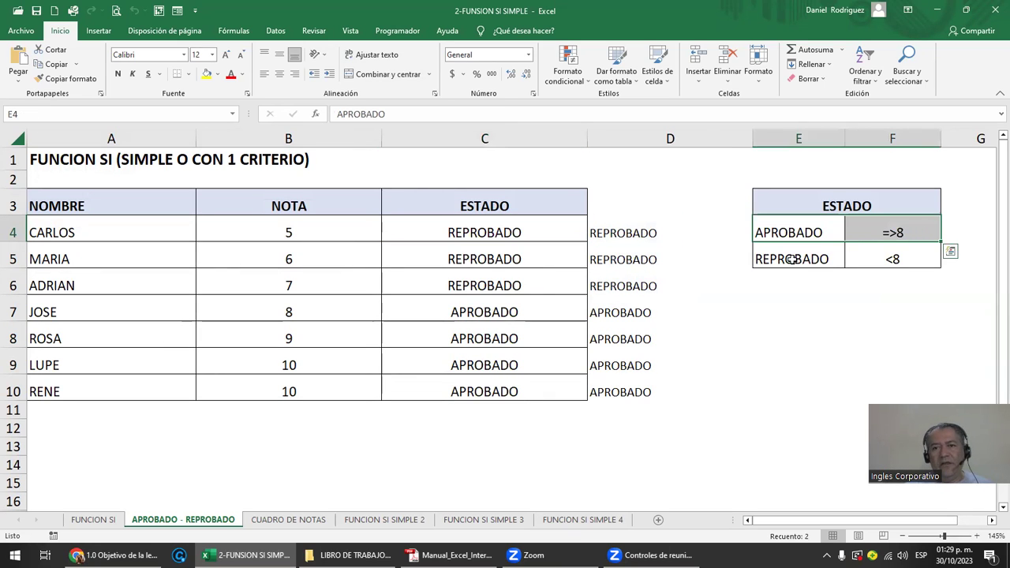
left_click_drag(792, 259, 849, 258)
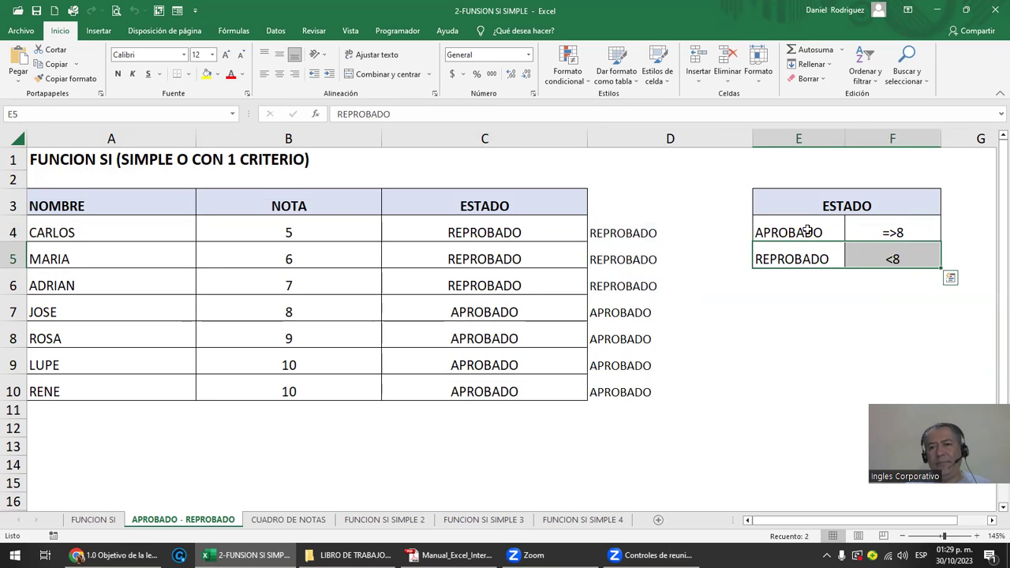
left_click_drag(807, 231, 852, 233)
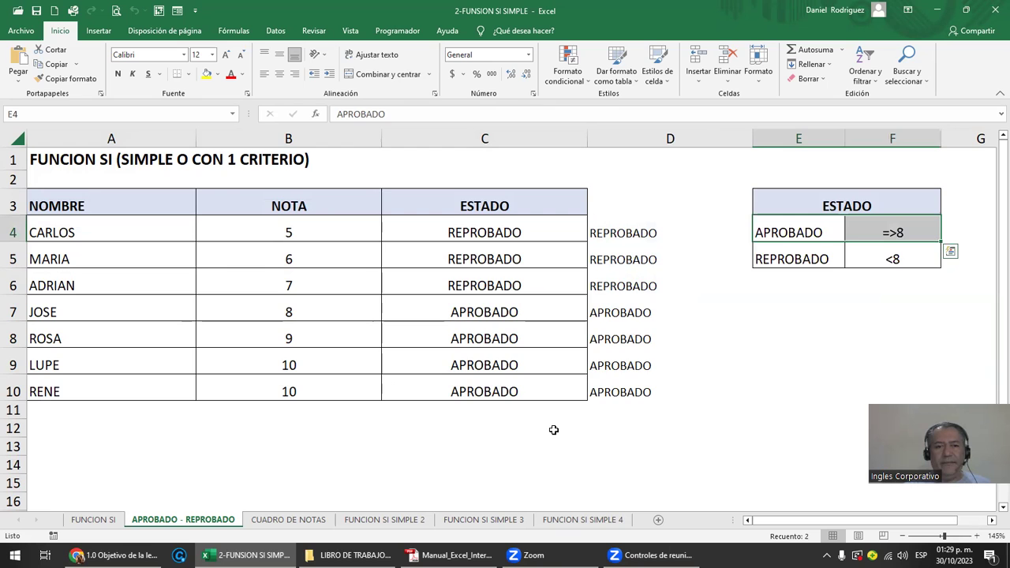
key("ctrl+Page_Up")
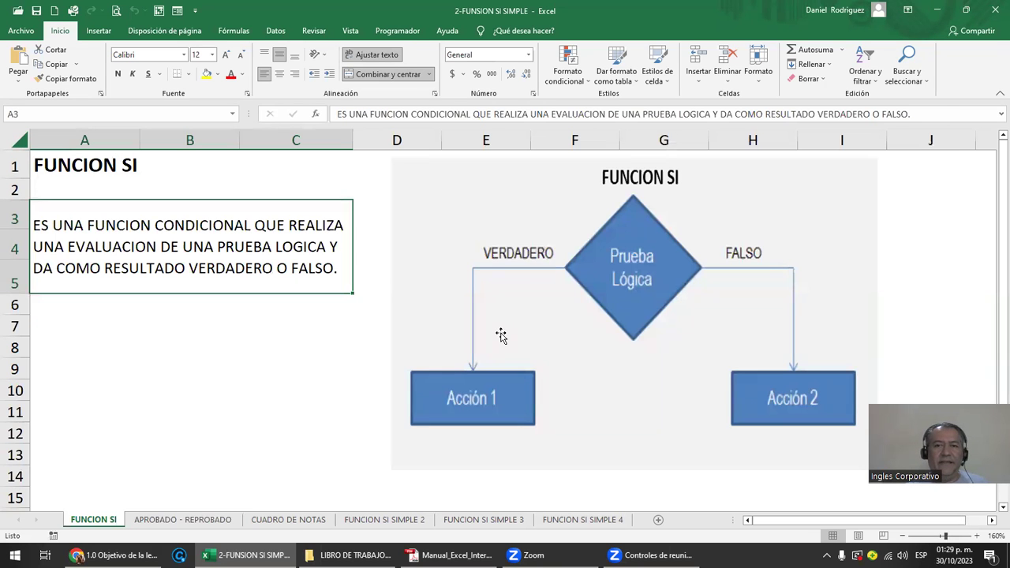
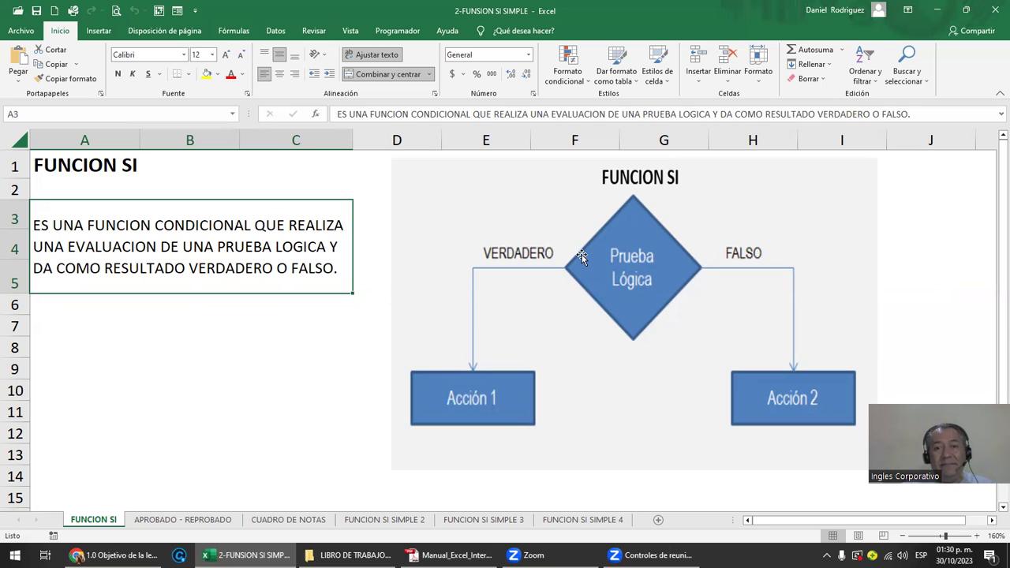
On the APROBADO - REPROBADO sheet, clear the ESTADO results in C5:C10.
left_click(182, 520)
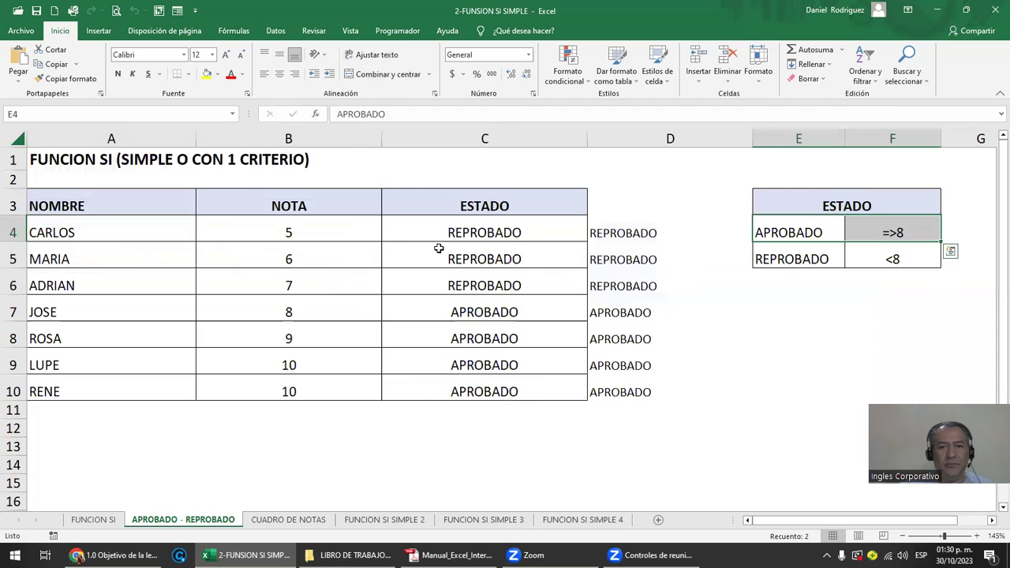
left_click_drag(438, 248, 528, 279)
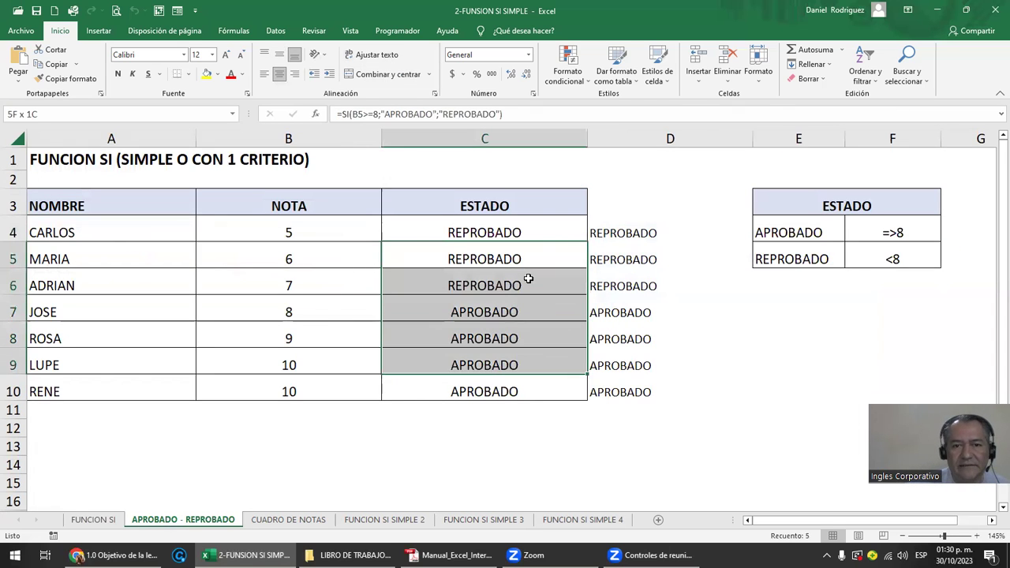
key("shift+Down")
key("Delete")
key("Up")
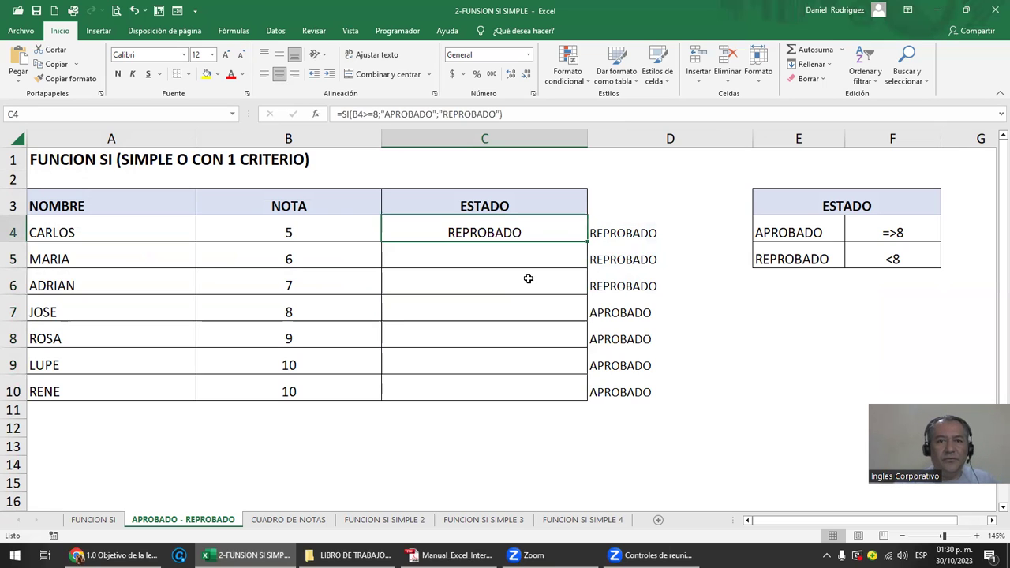
Review the test, true and false parts of C4's SI formula, then delete it.
key("F2")
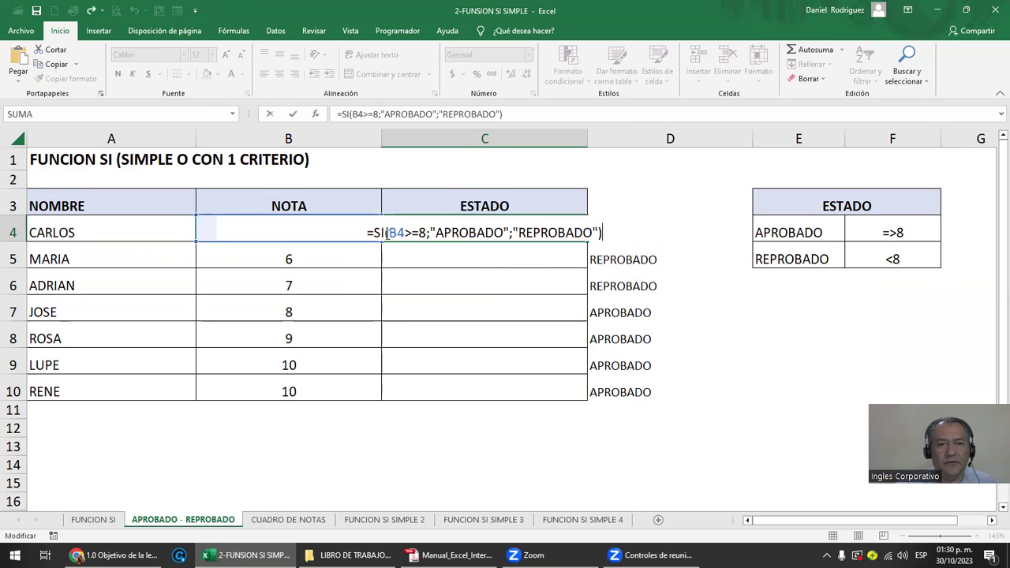
left_click(388, 233)
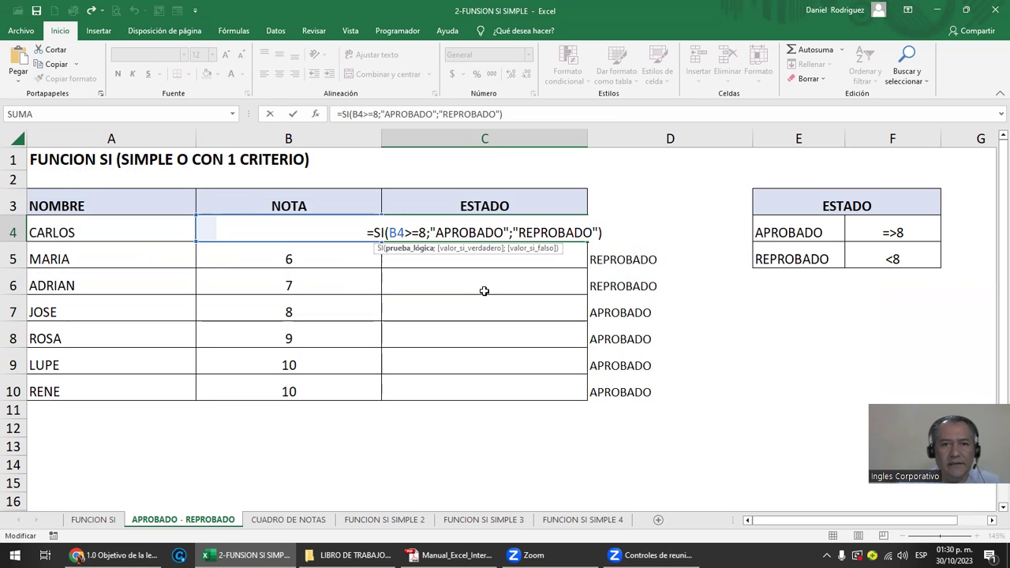
left_click(459, 233)
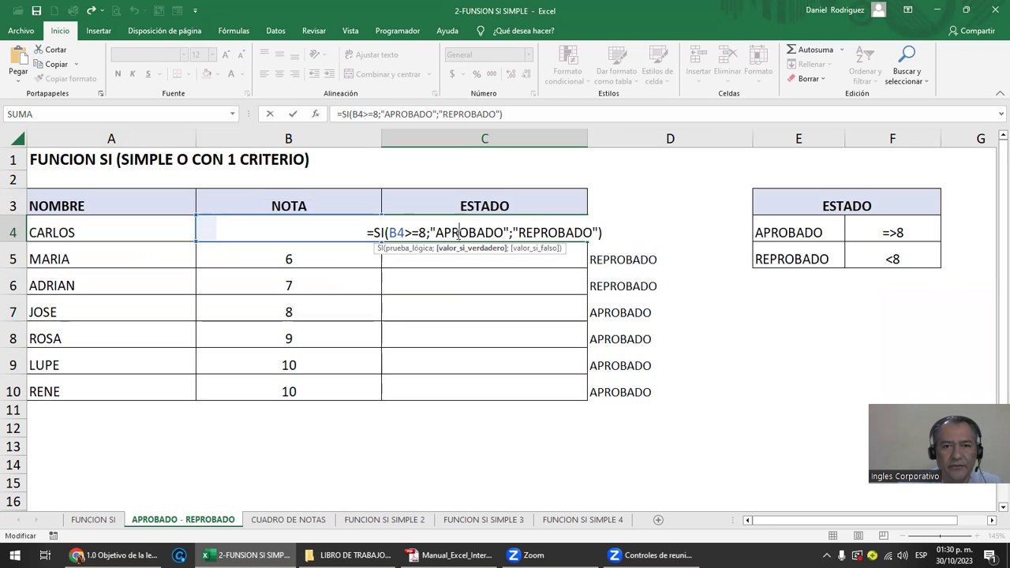
left_click(560, 234)
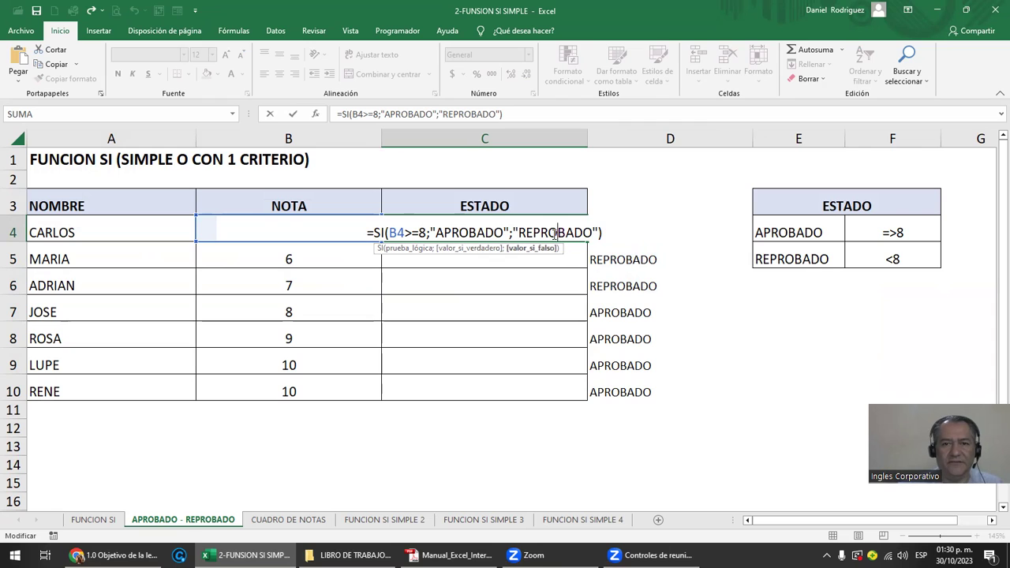
key("ctrl+Return")
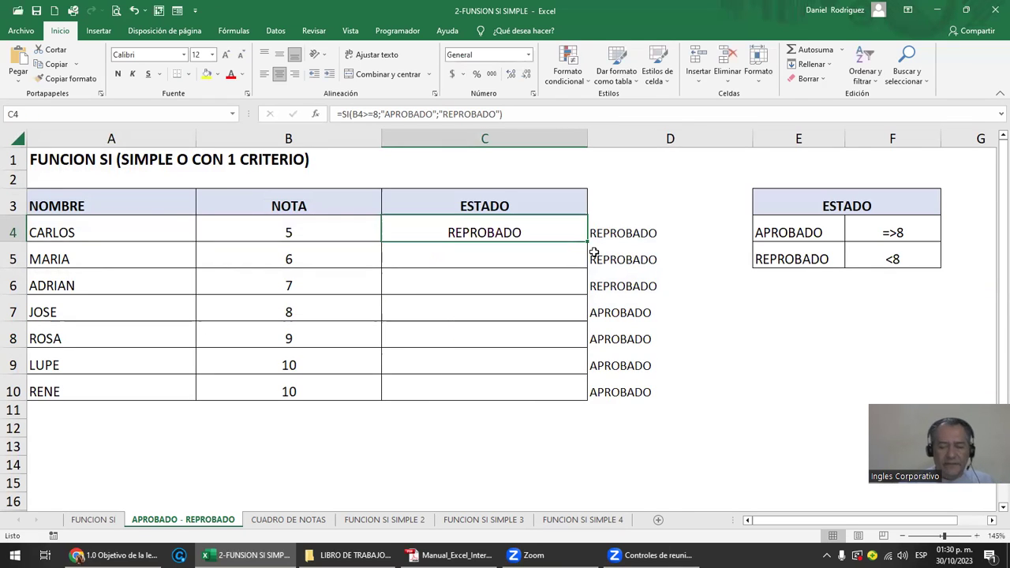
key("Delete")
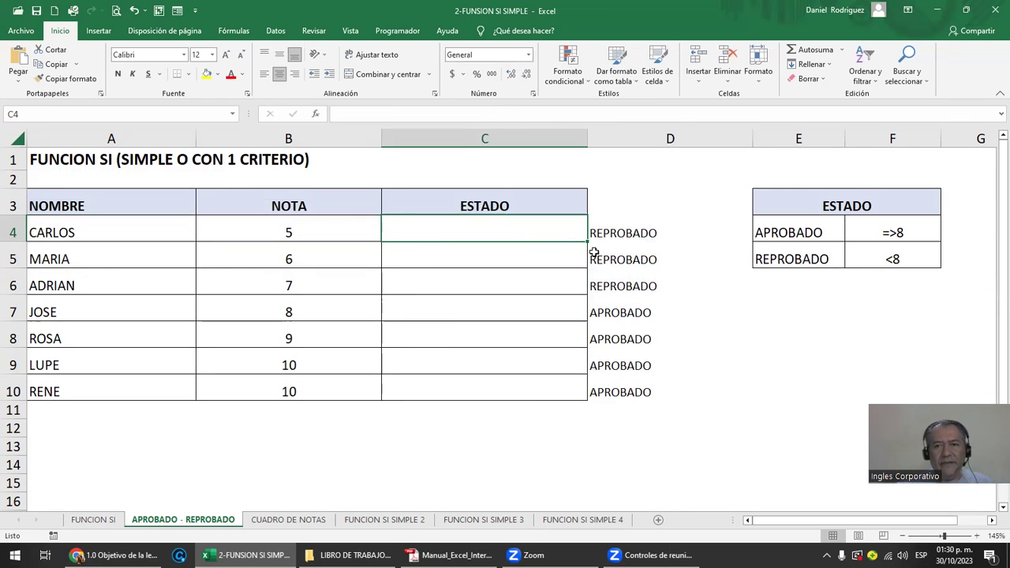
Begin C4's formula as =si(B4=>8;" to test whether the note is 8 or more.
left_click_drag(797, 235, 850, 235)
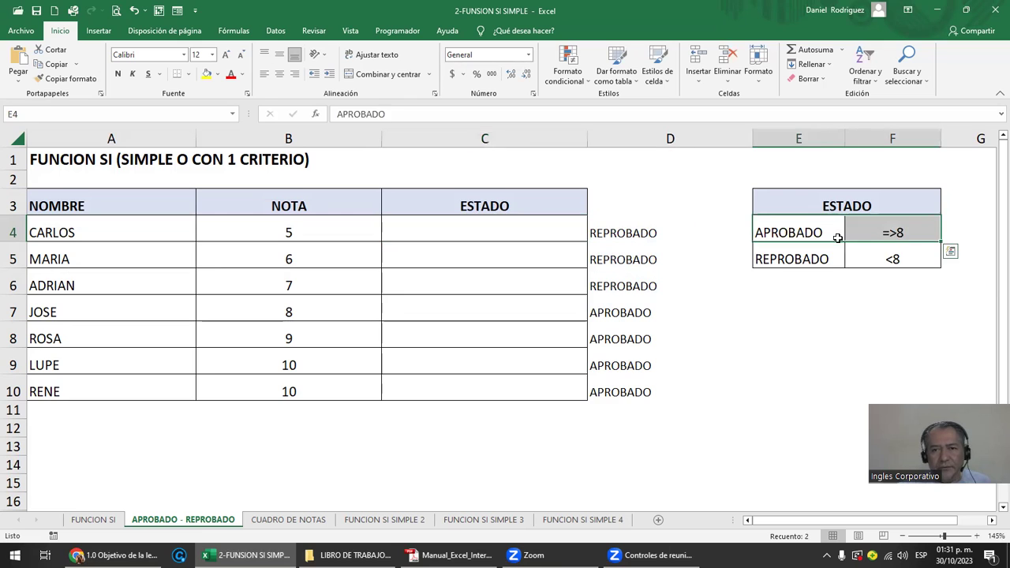
left_click(528, 238)
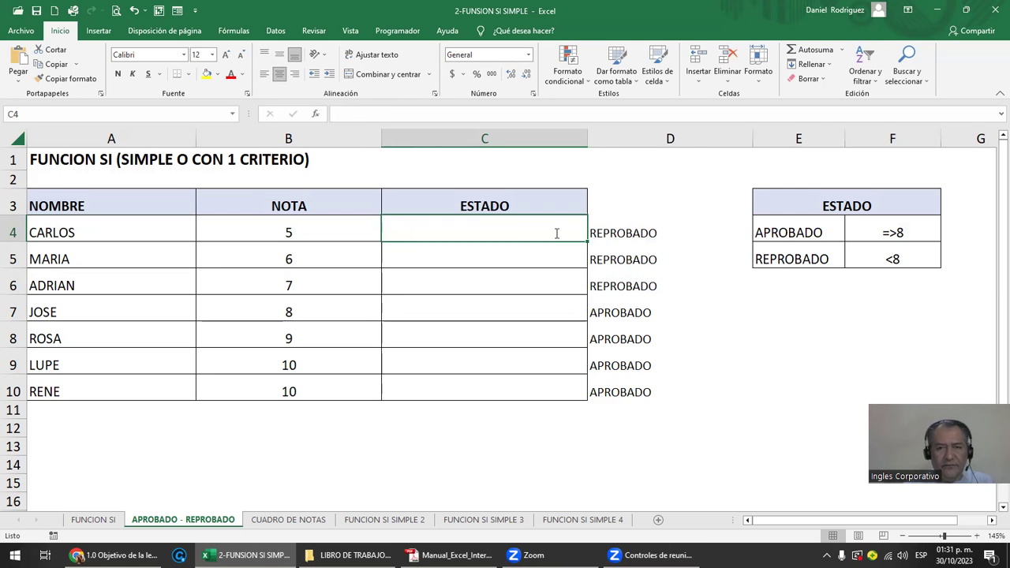
type("=s")
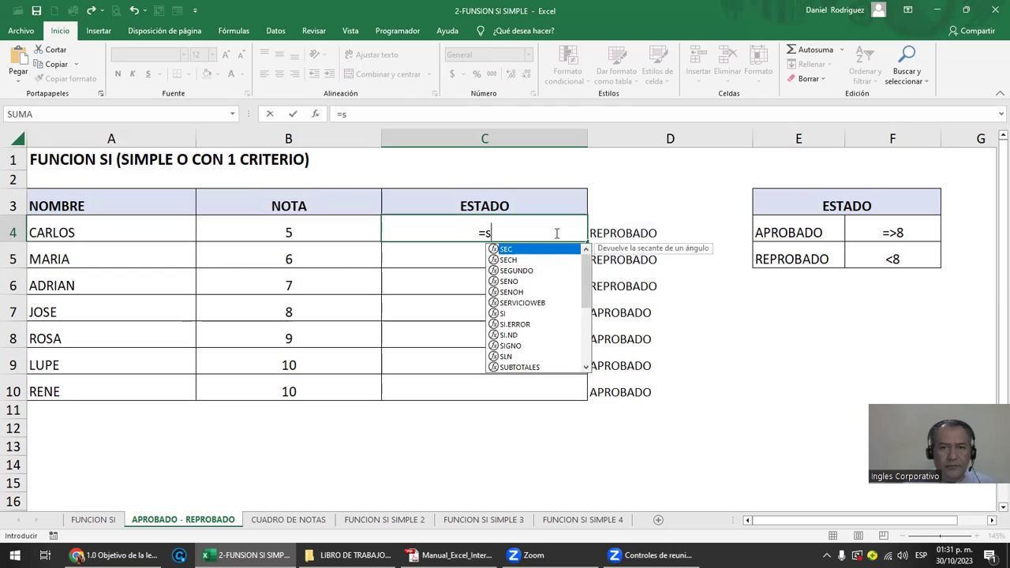
type("i(")
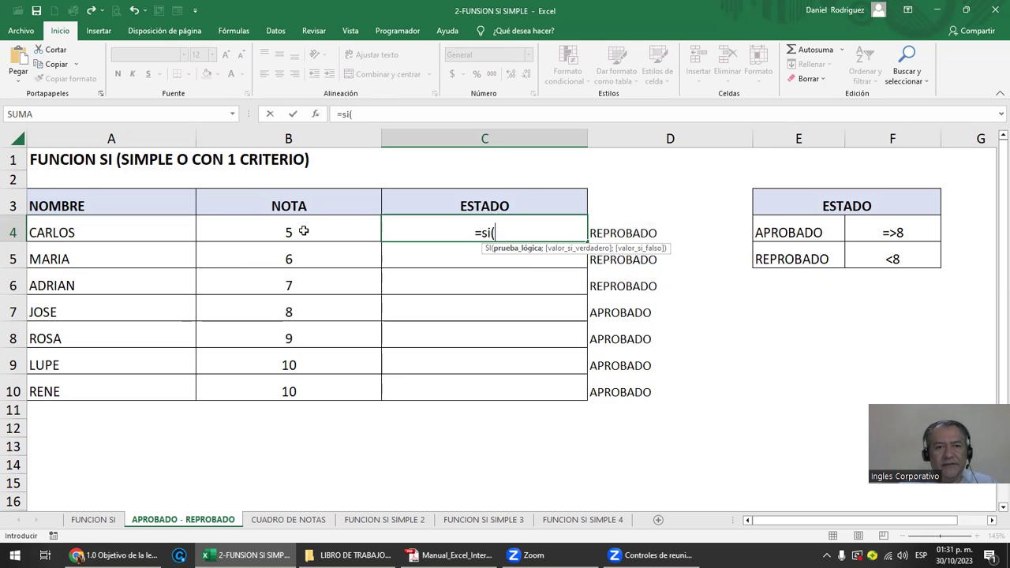
left_click(303, 230)
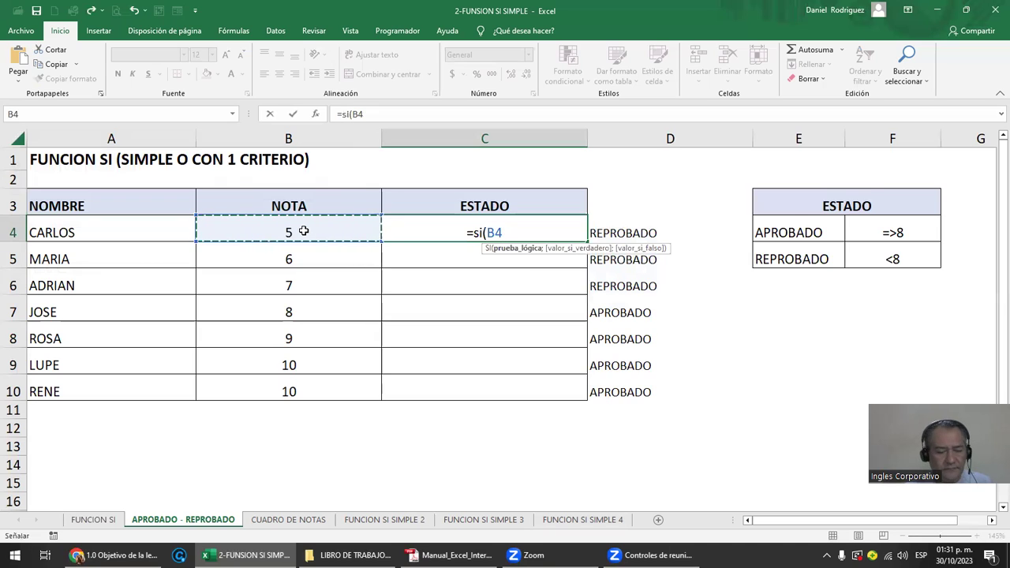
type("=>")
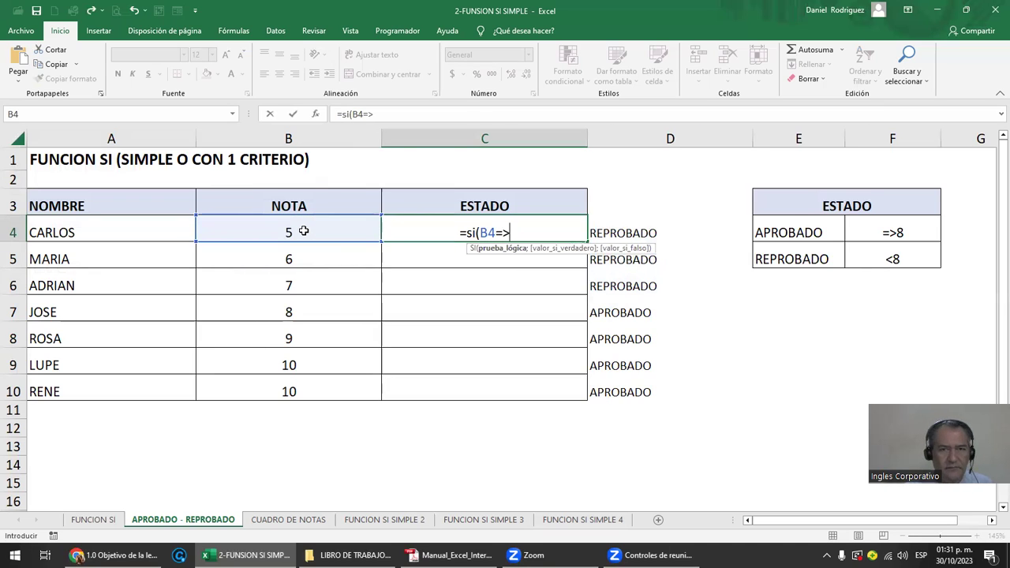
type("8")
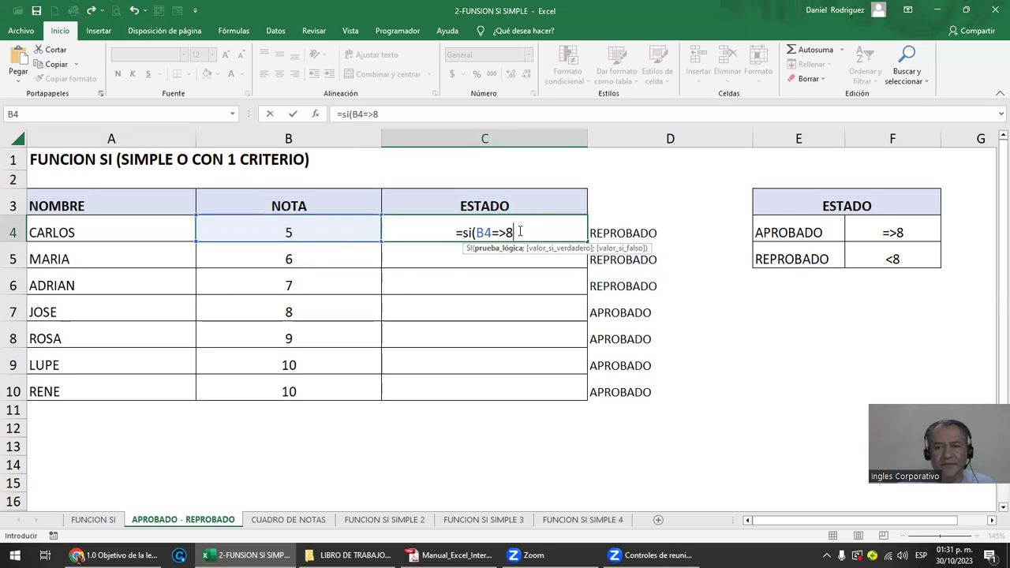
type(";")
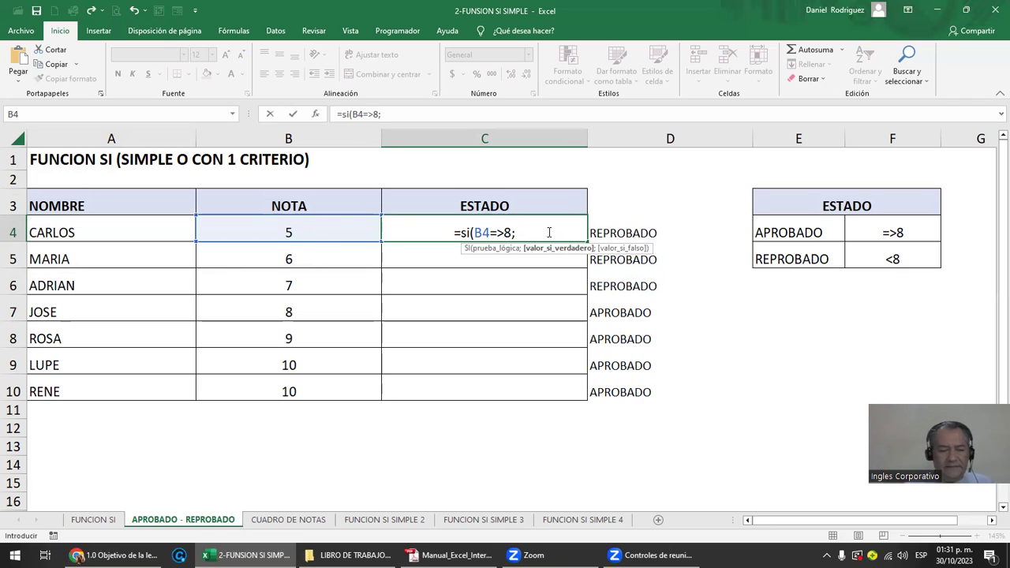
type("\"")
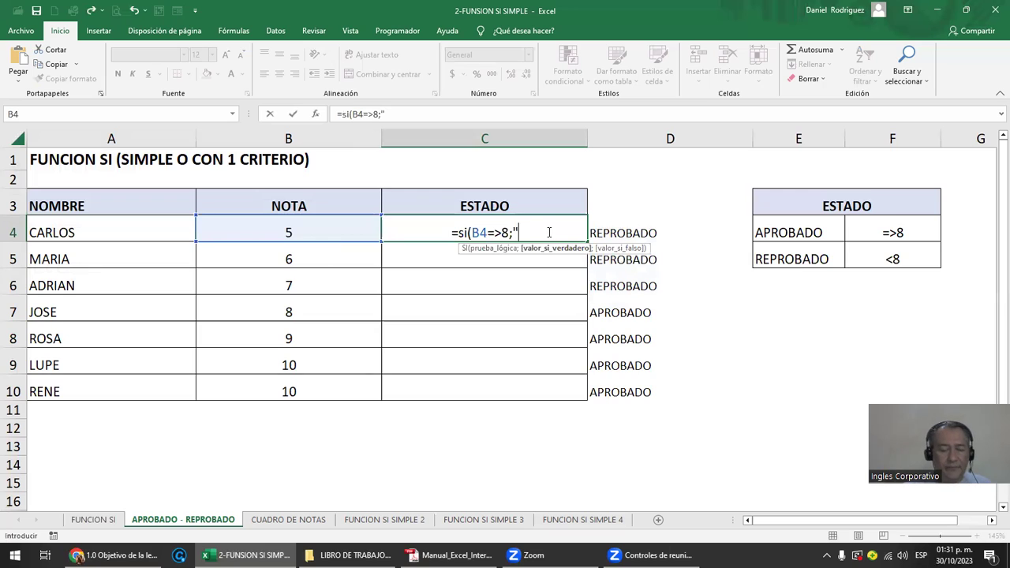
Complete C4 as =si(B4=>8;"APROBADO";"REPROBADO") and enter it.
type("aprobado")
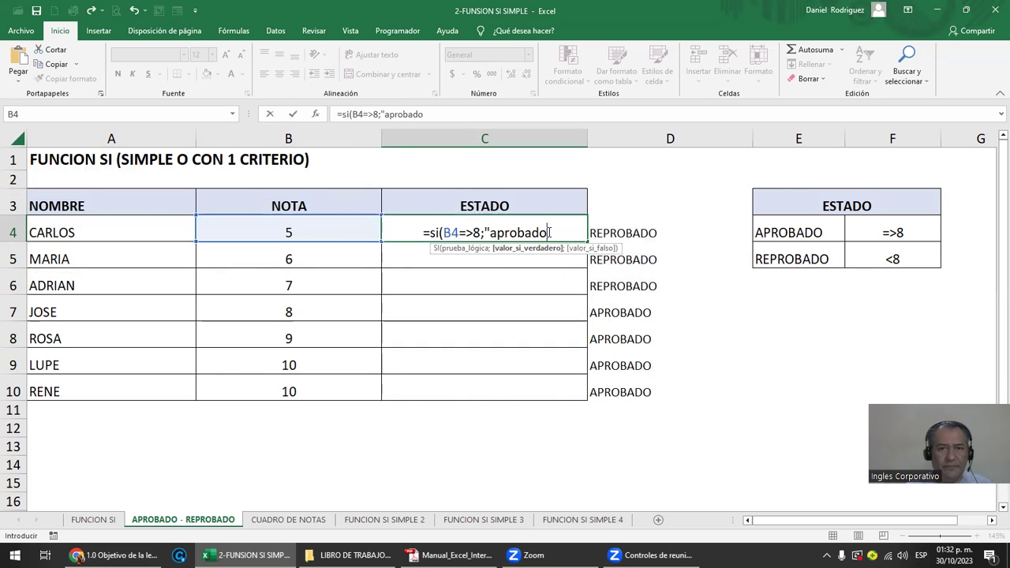
key("BackSpace")
key("BackSpace")
key("BackSpace")
key("BackSpace")
key("BackSpace")
key("BackSpace")
key("BackSpace")
key("BackSpace")
key("BackSpace")
type("\"APROBADO\"")
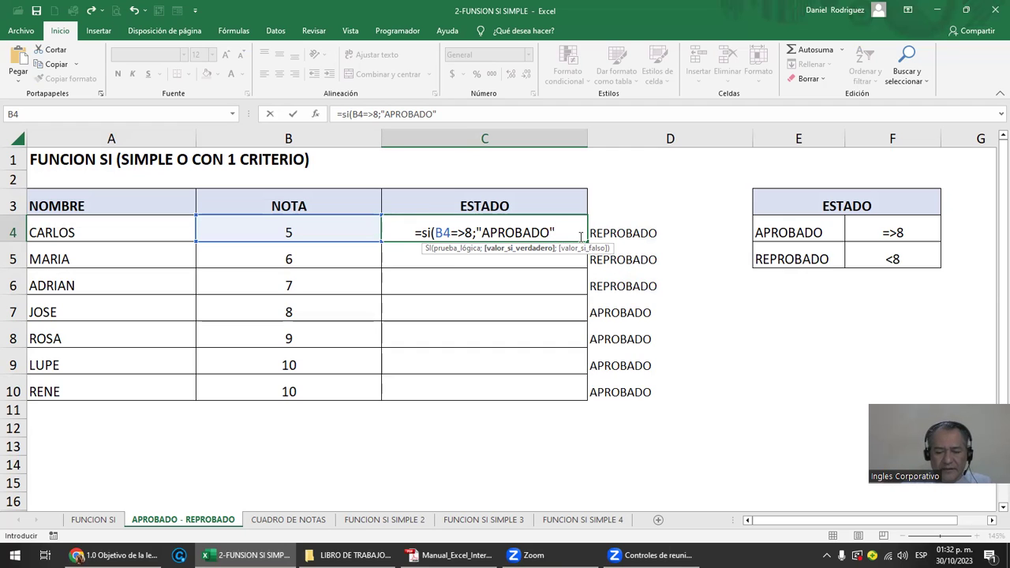
type(";")
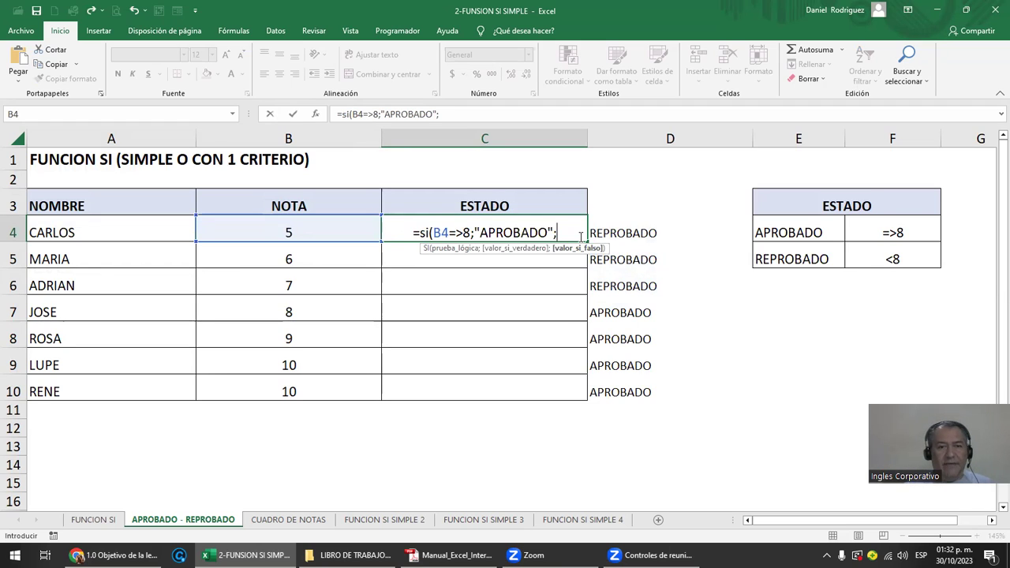
type("\"")
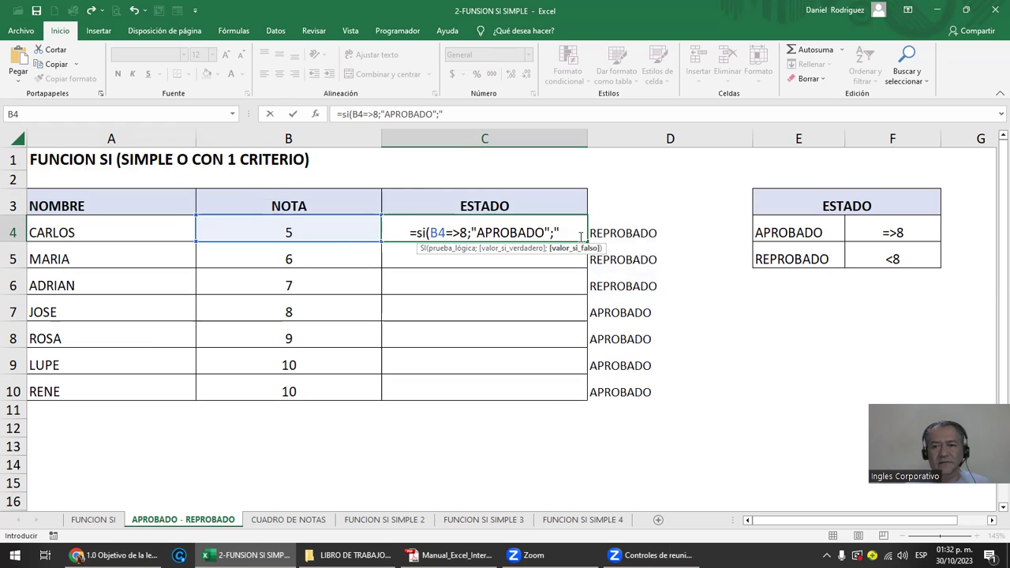
type("REPROBADO\"")
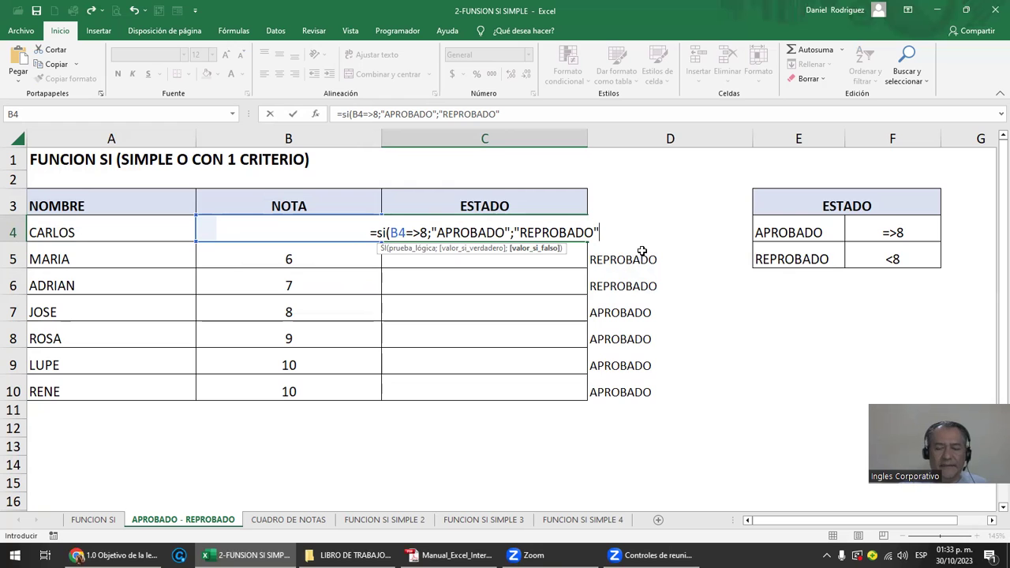
type(")")
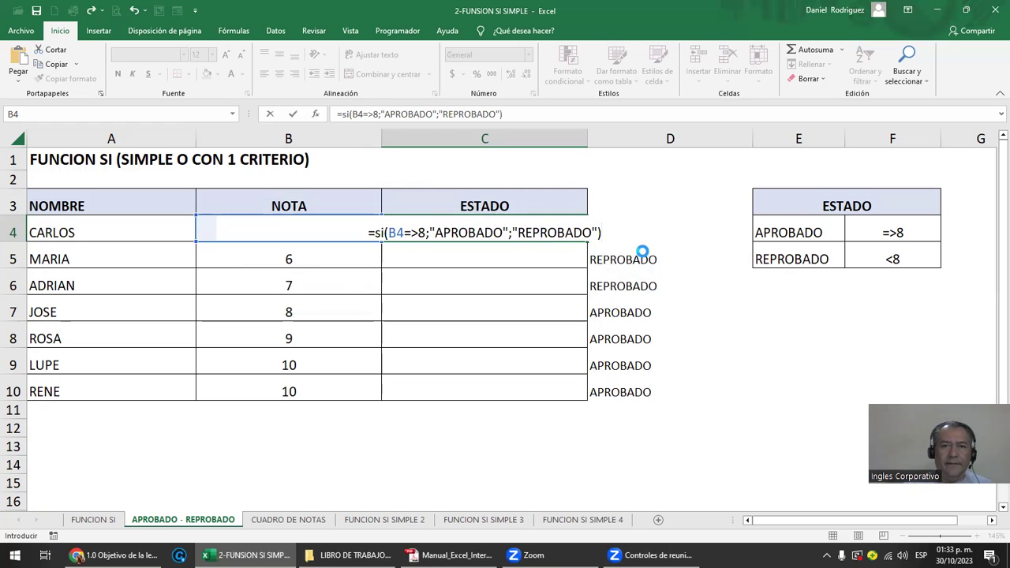
key("Return")
key("Return")
Accept the >= correction and remove the extra parenthesis so C4 shows REPROBADO.
key("Up")
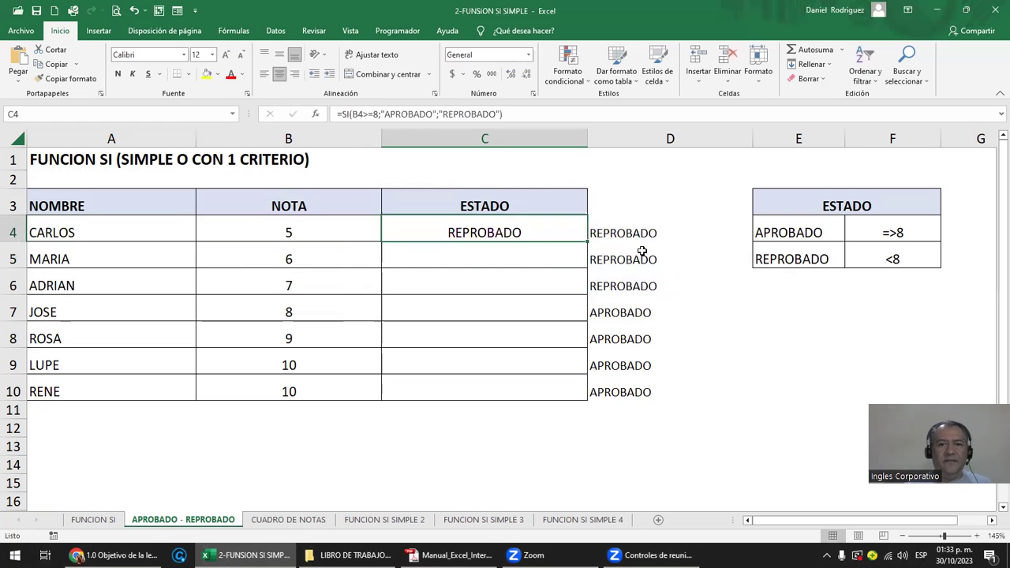
key("F2")
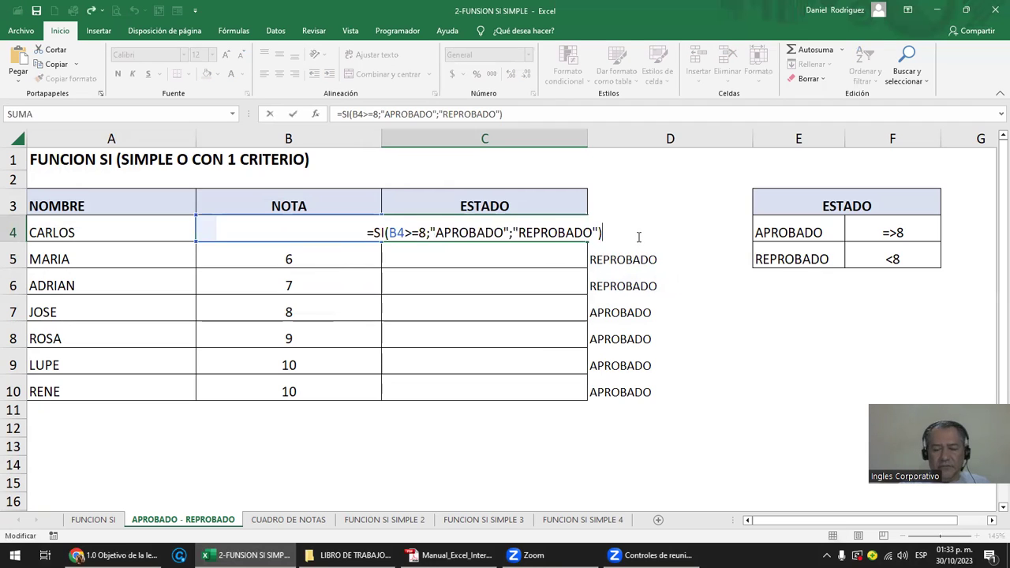
key("BackSpace")
key("Return")
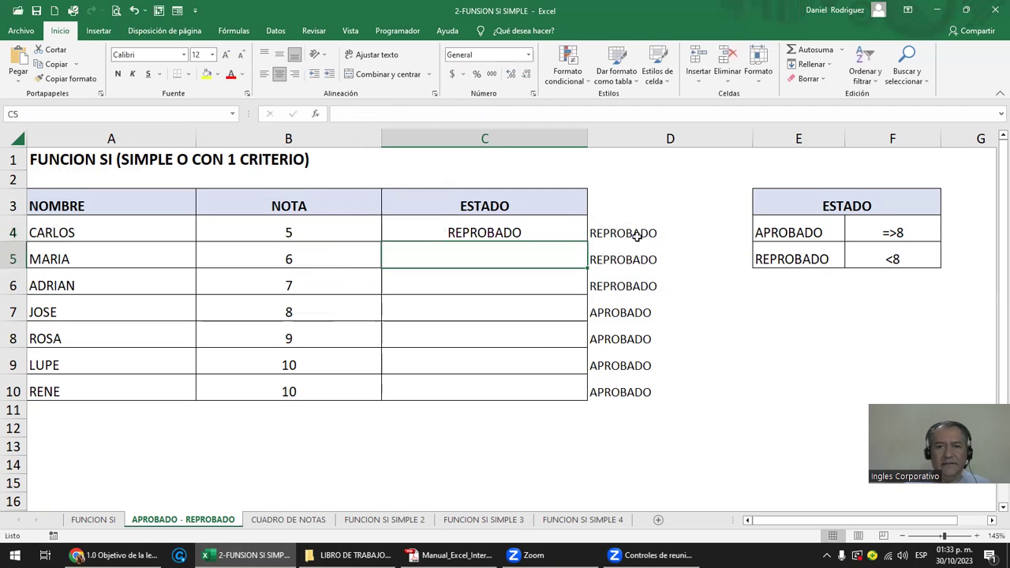
key("Up")
key("F2")
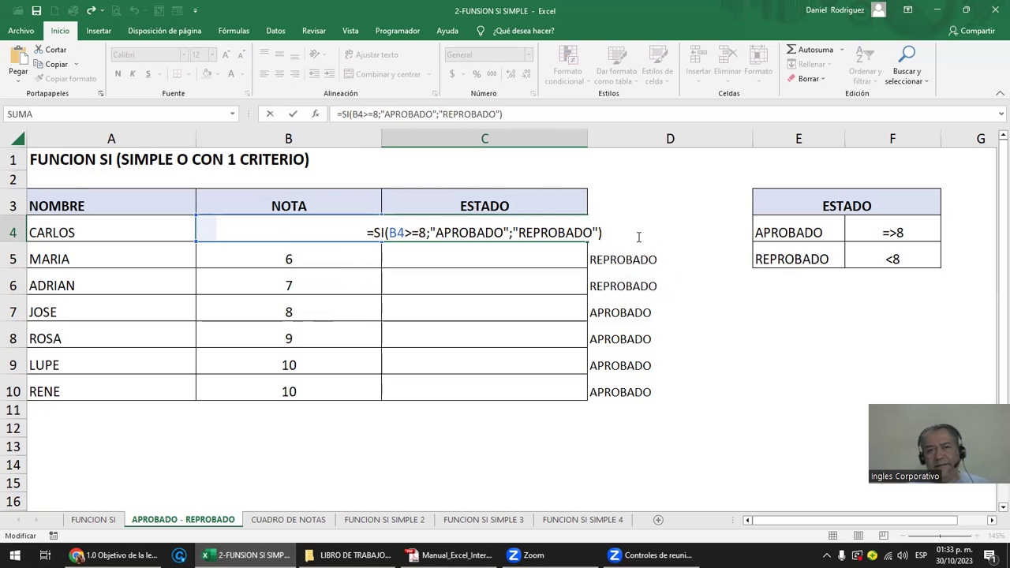
key("ctrl+Return")
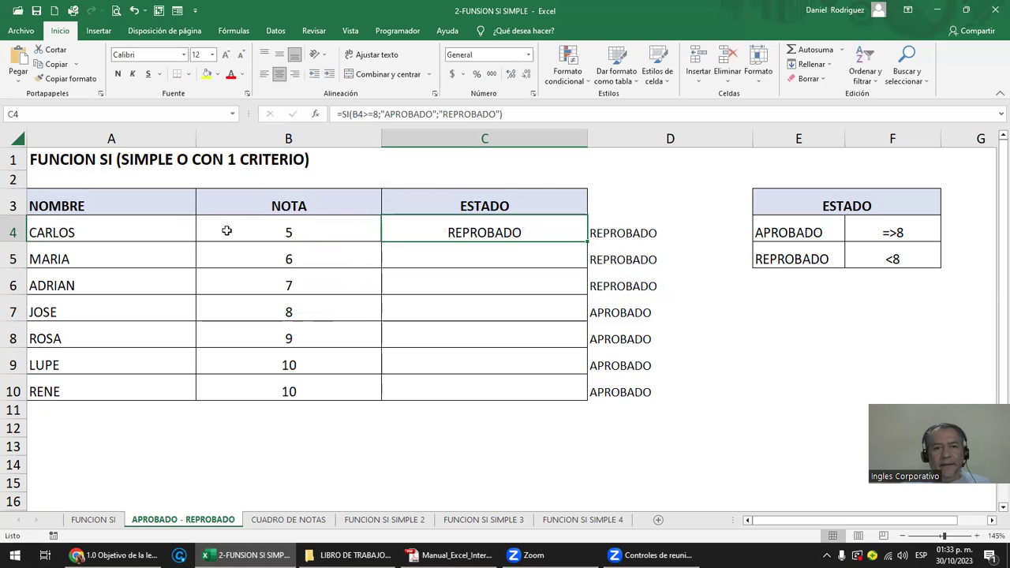
Test the result by changing B4 to 8, then to 7.99.
left_click(288, 230)
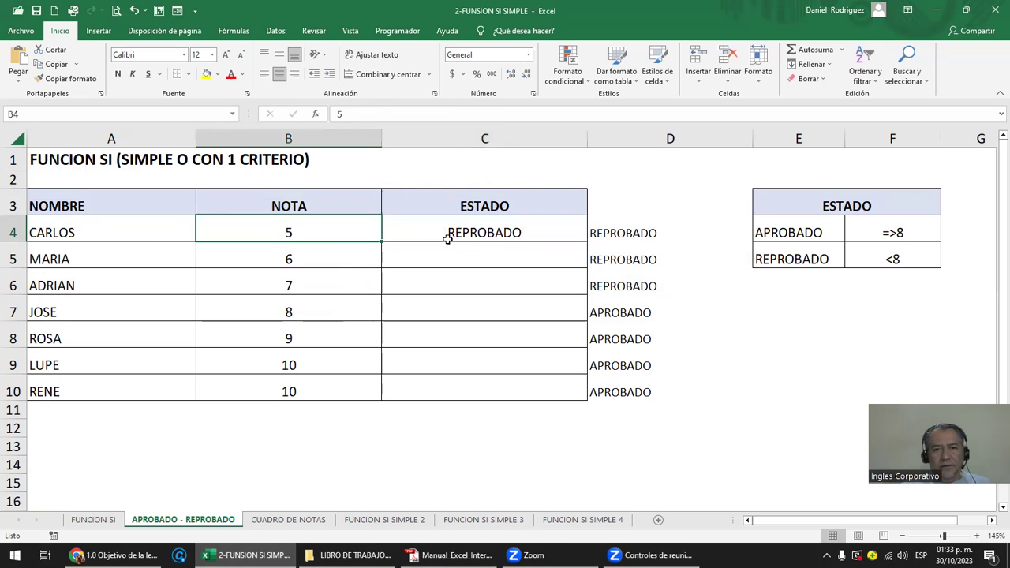
type("8")
key("Return")
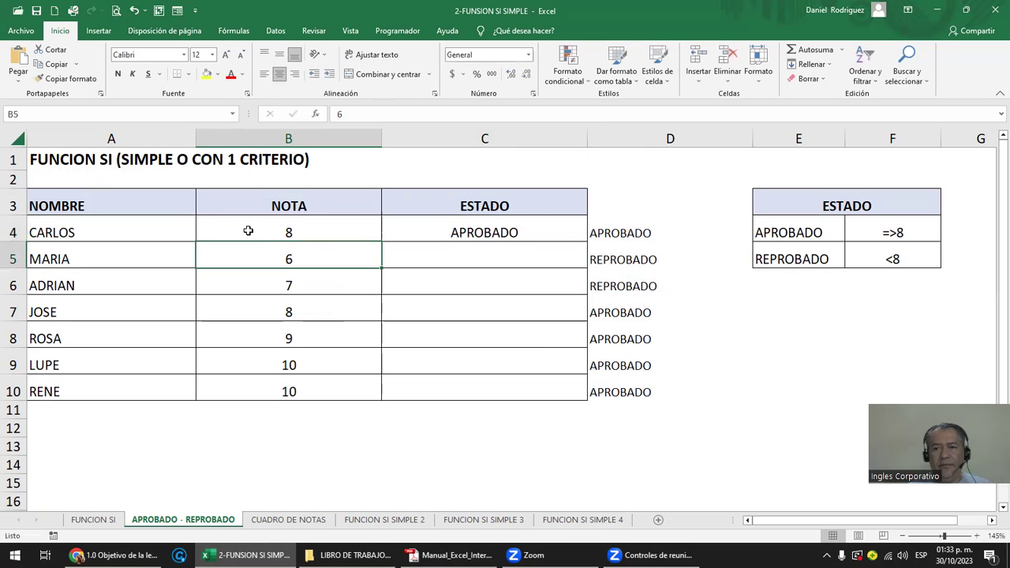
left_click(247, 231)
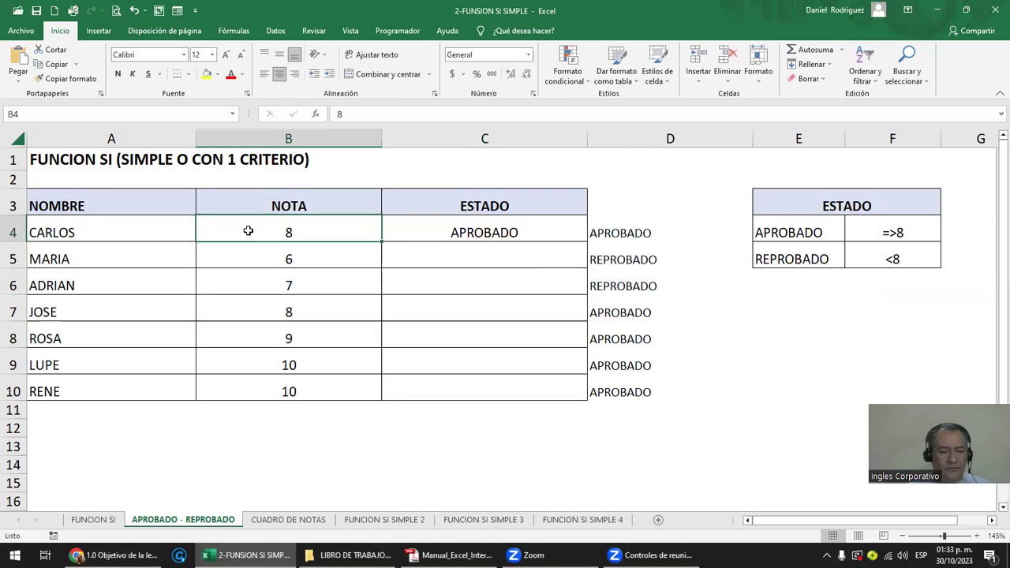
type("7.99")
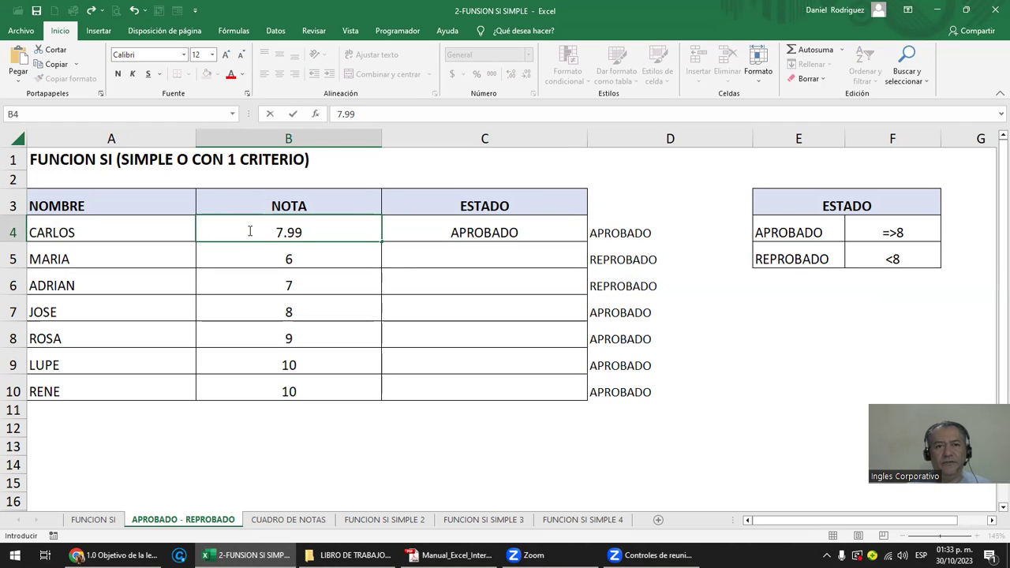
Commit 7.99 in B4 and briefly toggle its displayed decimal places.
key("Return")
left_click(248, 230)
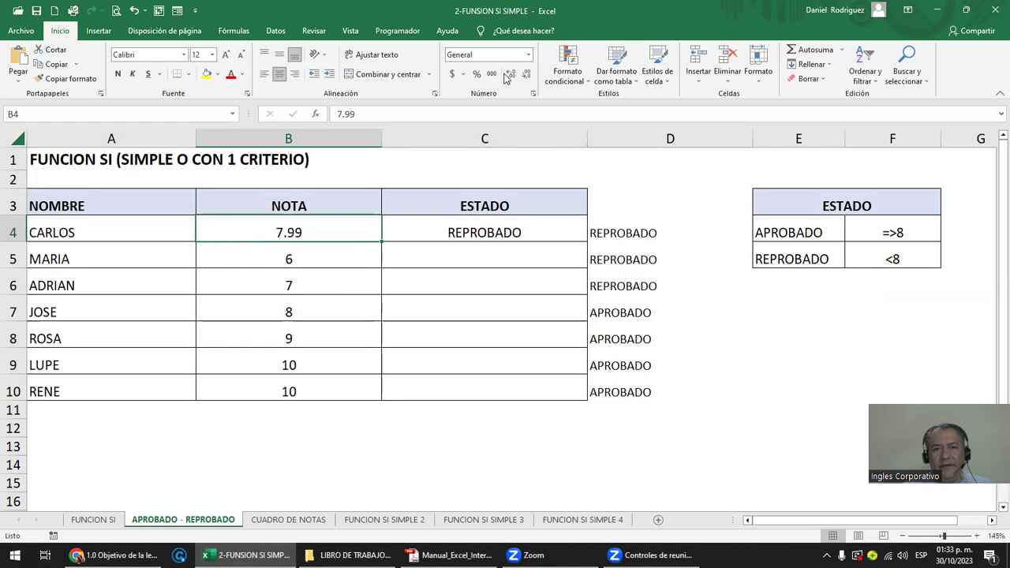
left_click(511, 77)
left_click(512, 76)
left_click(512, 77)
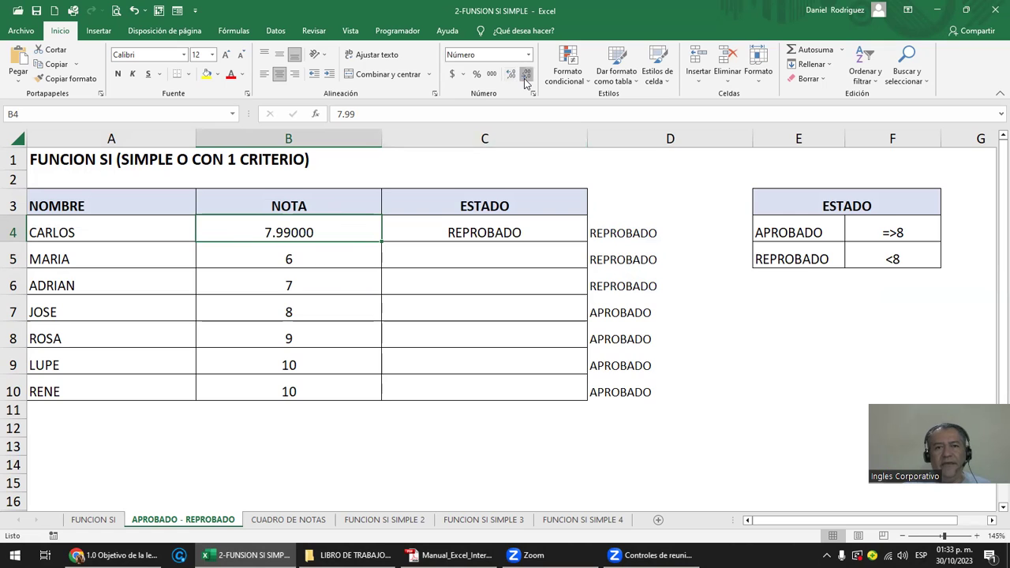
left_click(525, 77)
left_click(526, 77)
left_click(526, 77)
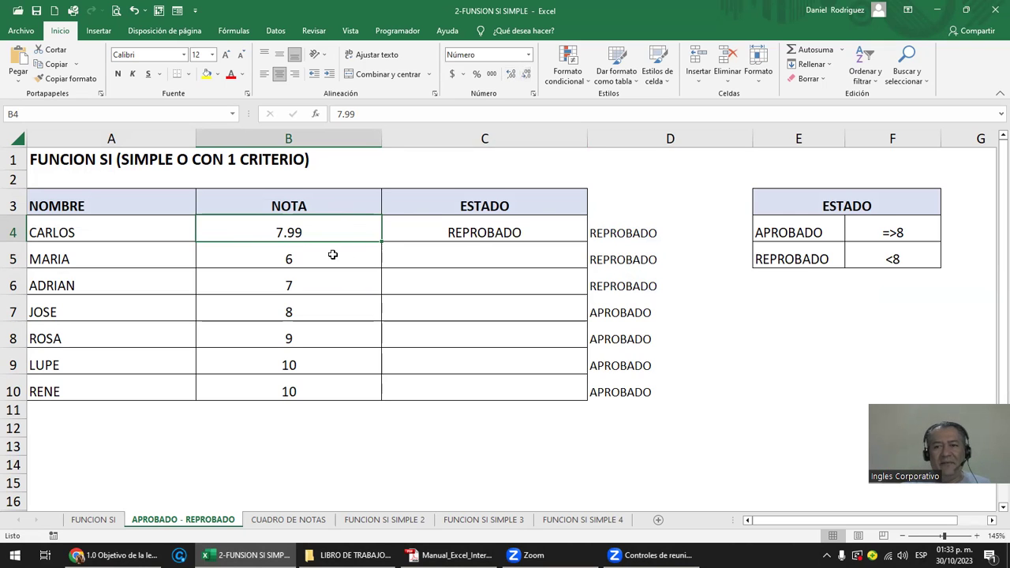
Check the threshold 8 in C4's formula, leaving the formula unchanged.
left_click(487, 230)
double_click(485, 231)
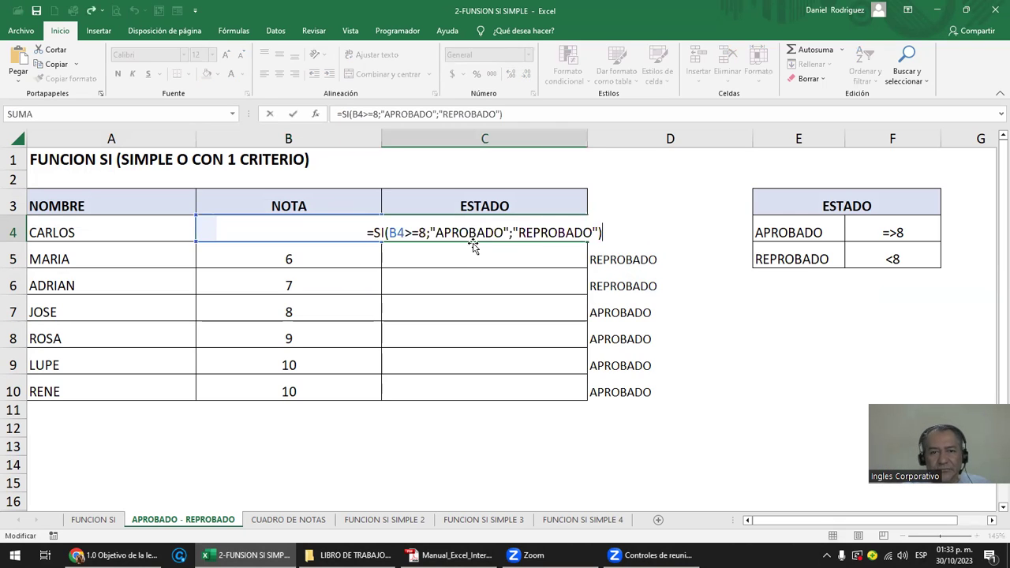
left_click(426, 232)
double_click(423, 232)
key("Escape")
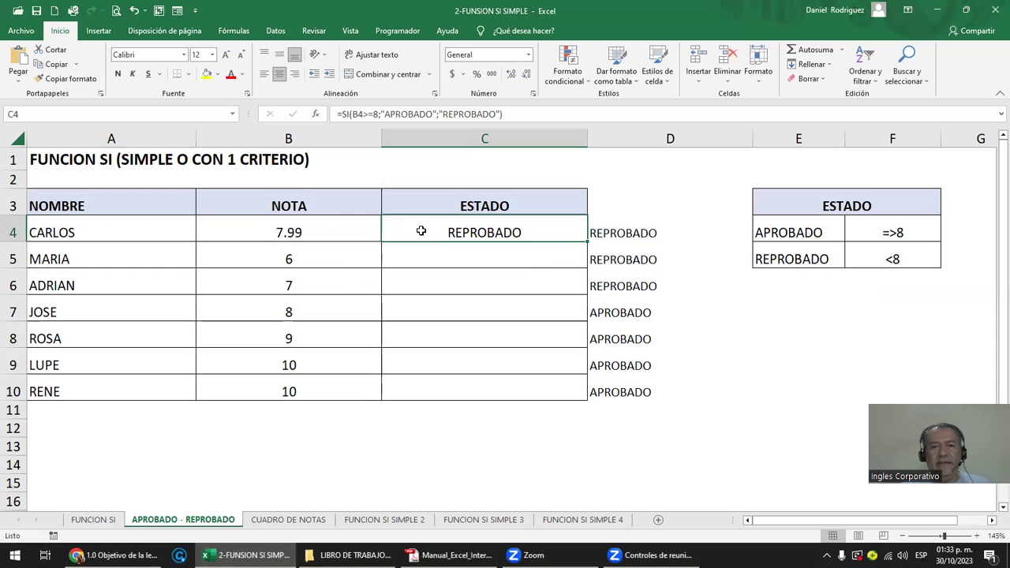
left_click(327, 227)
left_click(459, 227)
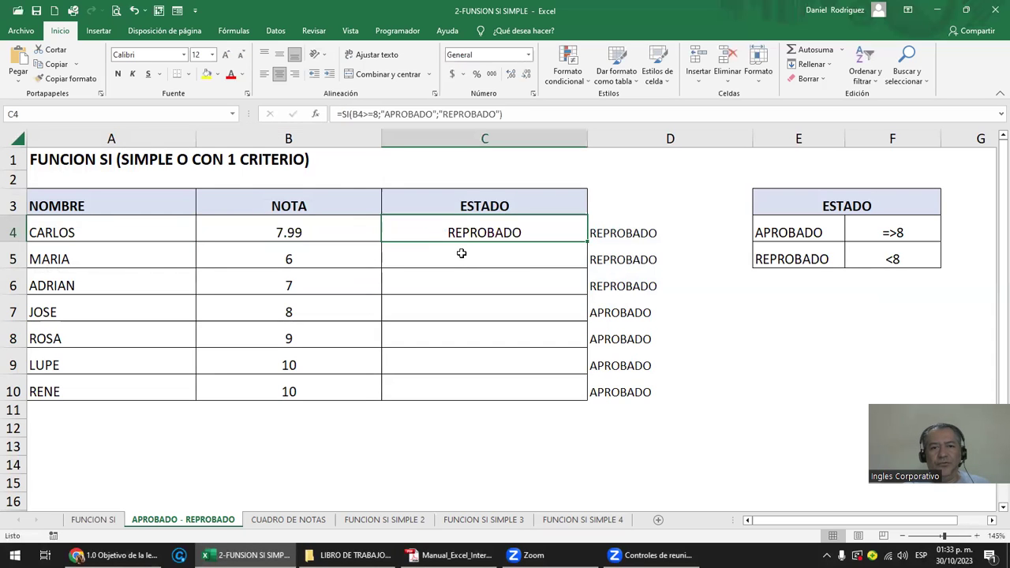
Fill the C4 pass/fail formula down through C10.
left_click_drag(462, 253, 478, 388)
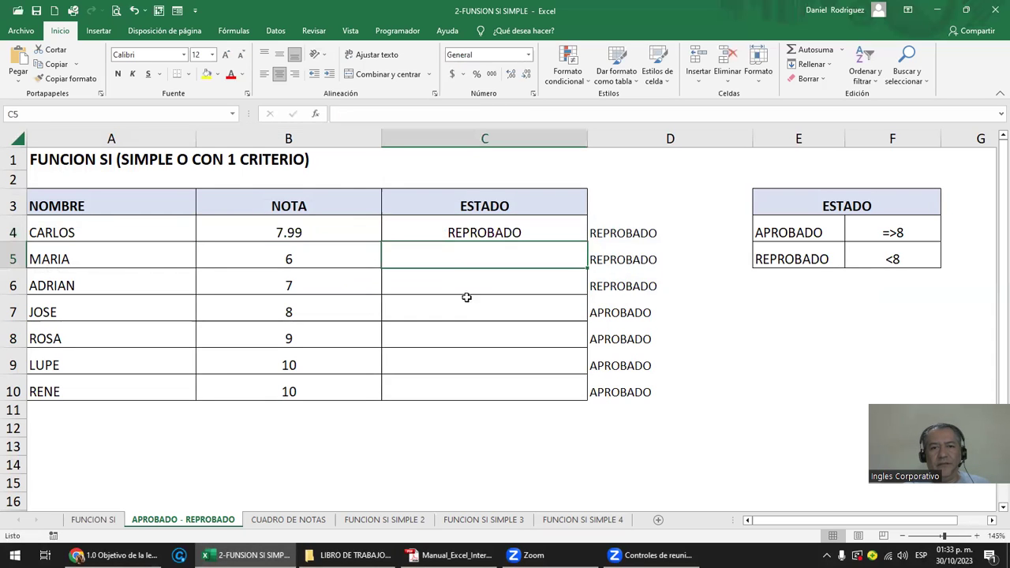
left_click(510, 224)
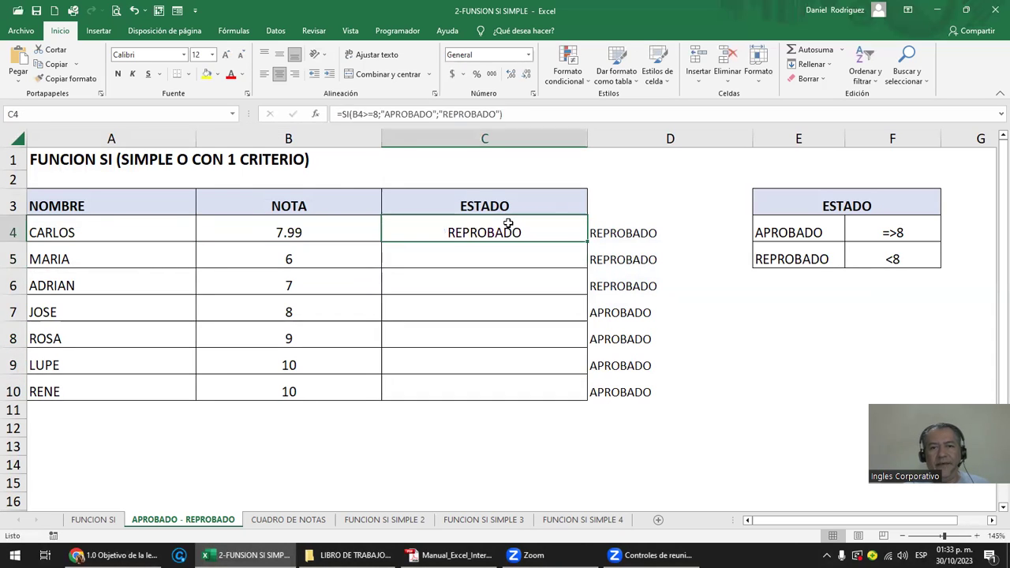
double_click(587, 241)
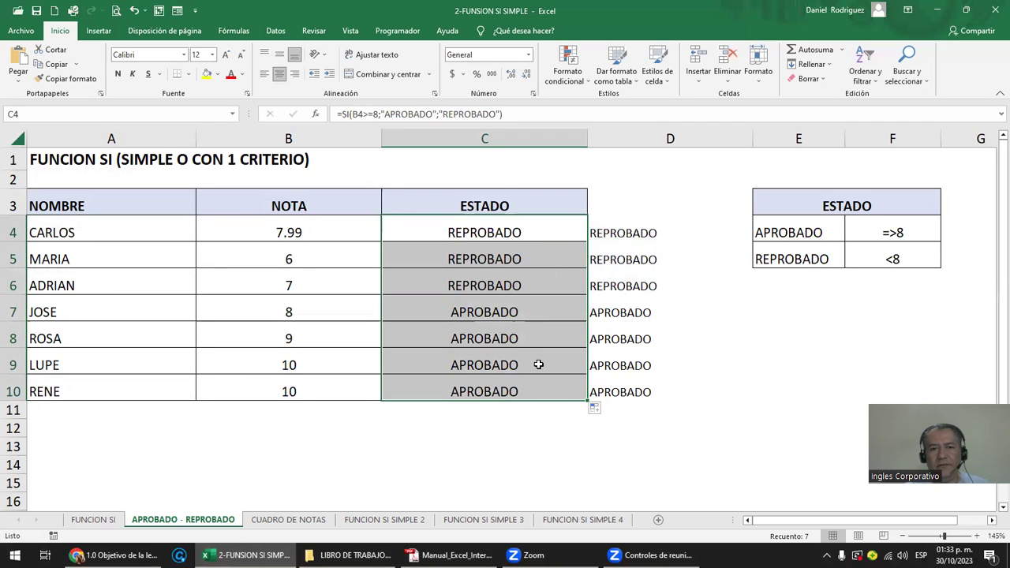
left_click(308, 270)
left_click(467, 257)
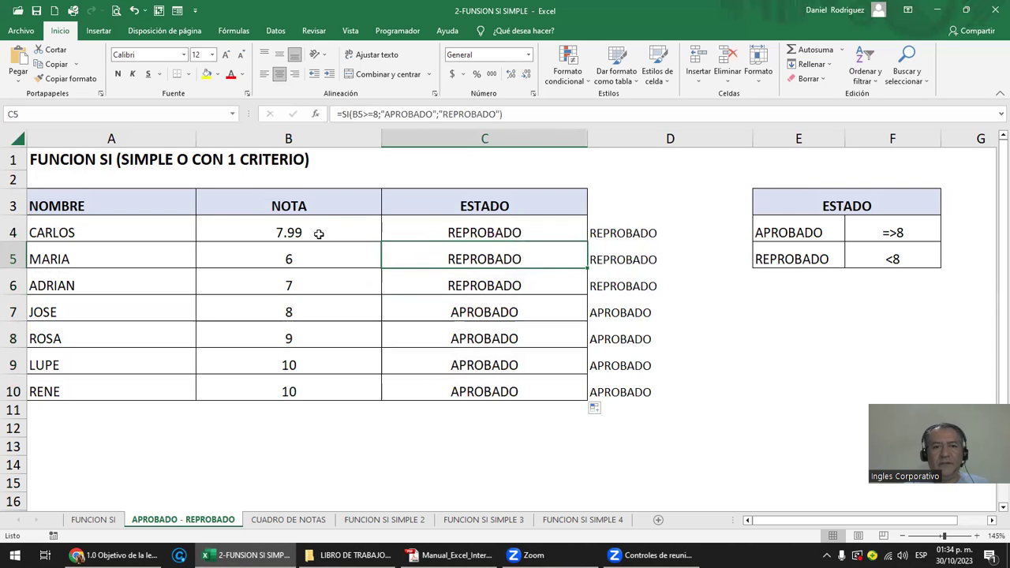
Compare results with the E4:F5 criteria, inspect the old D4 formula, and select column D's results.
left_click_drag(431, 227, 446, 382)
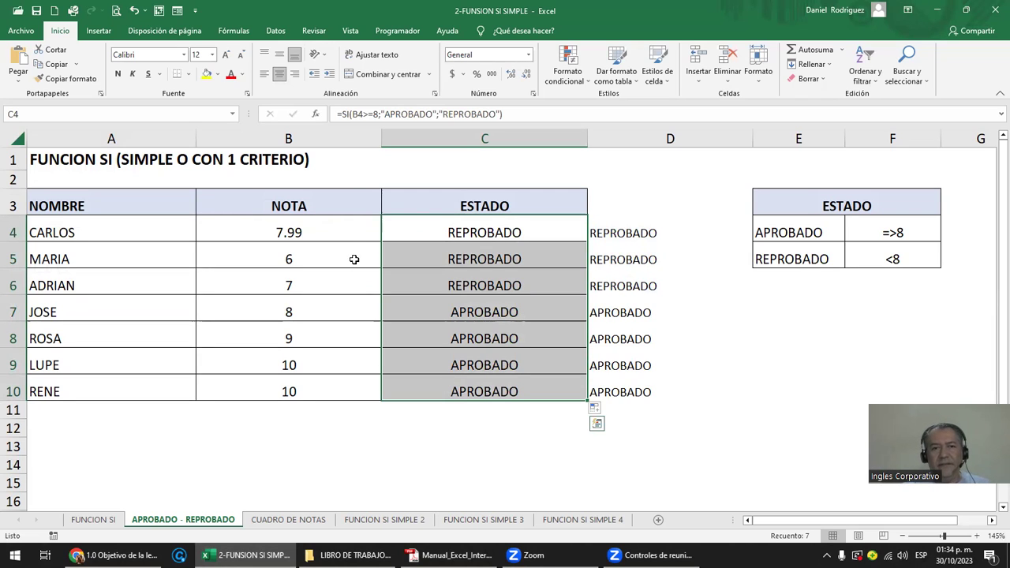
left_click(490, 233)
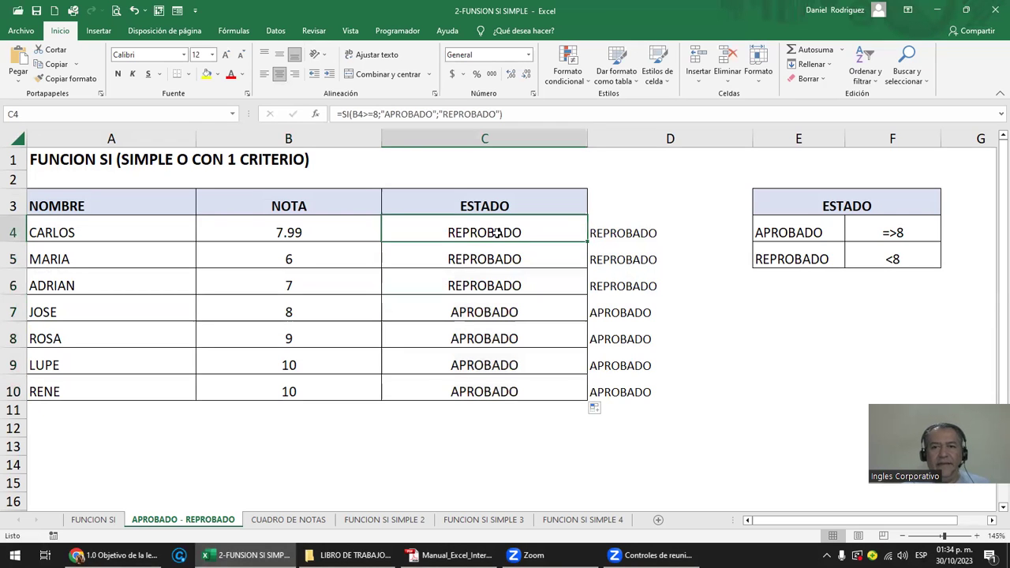
left_click(790, 232)
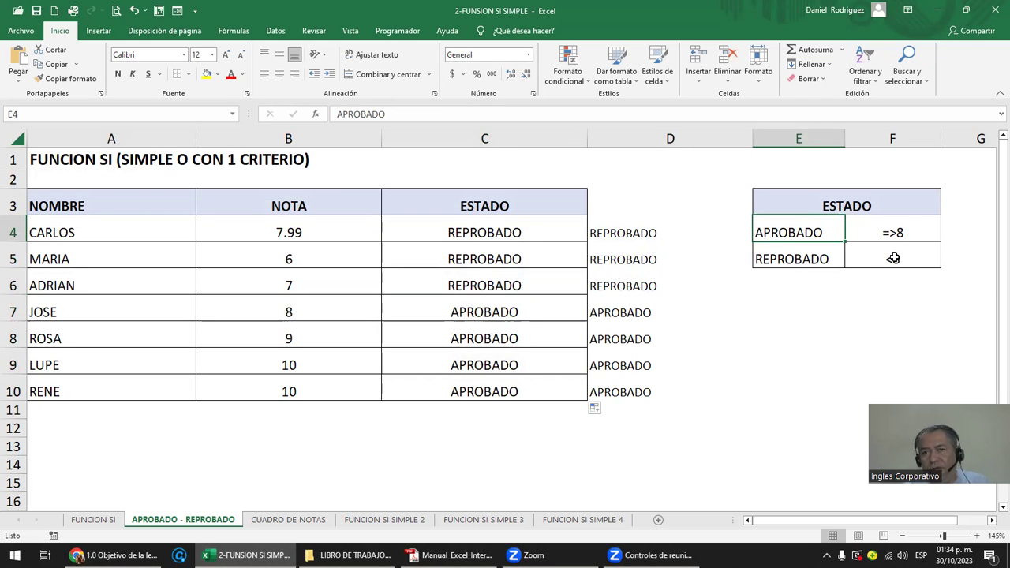
left_click(892, 257)
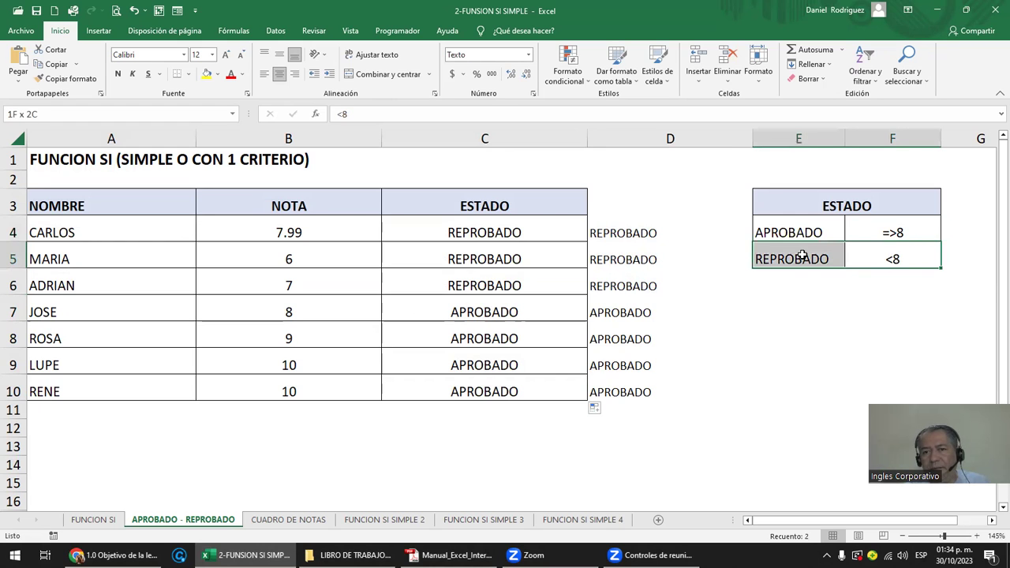
left_click(625, 231)
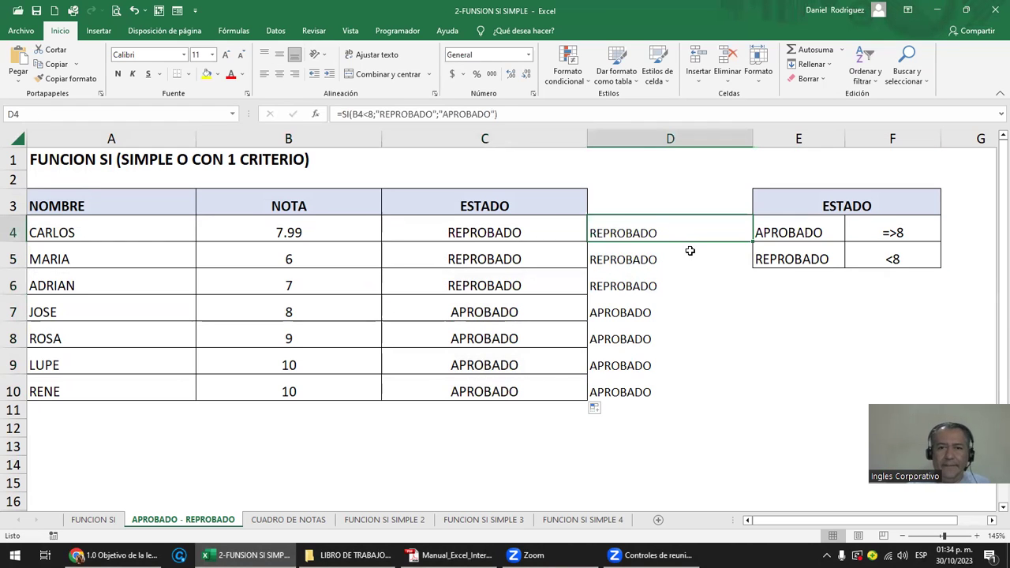
key("F2")
key("Escape")
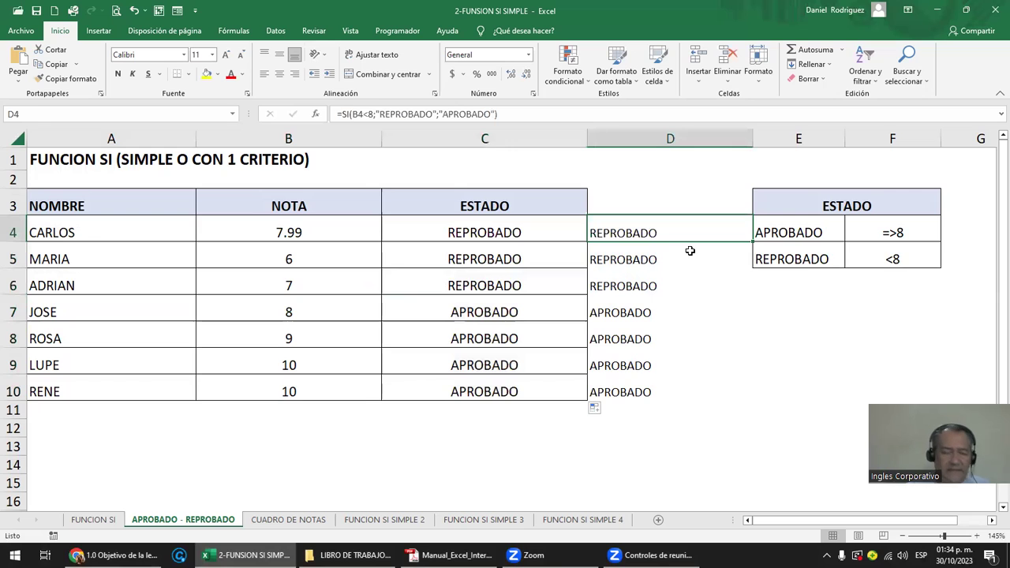
key("shift+Down")
key("shift+Down")
key("shift+Down")
key("shift+Down")
key("shift+Down")
key("shift+Down")
key("shift+Down")
key("Delete")
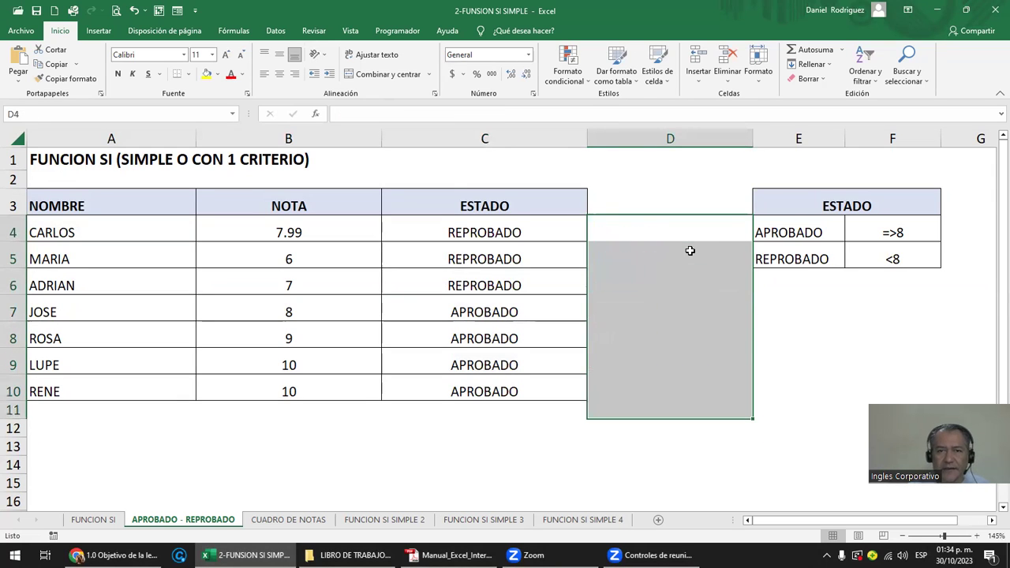
key("Left")
key("F2")
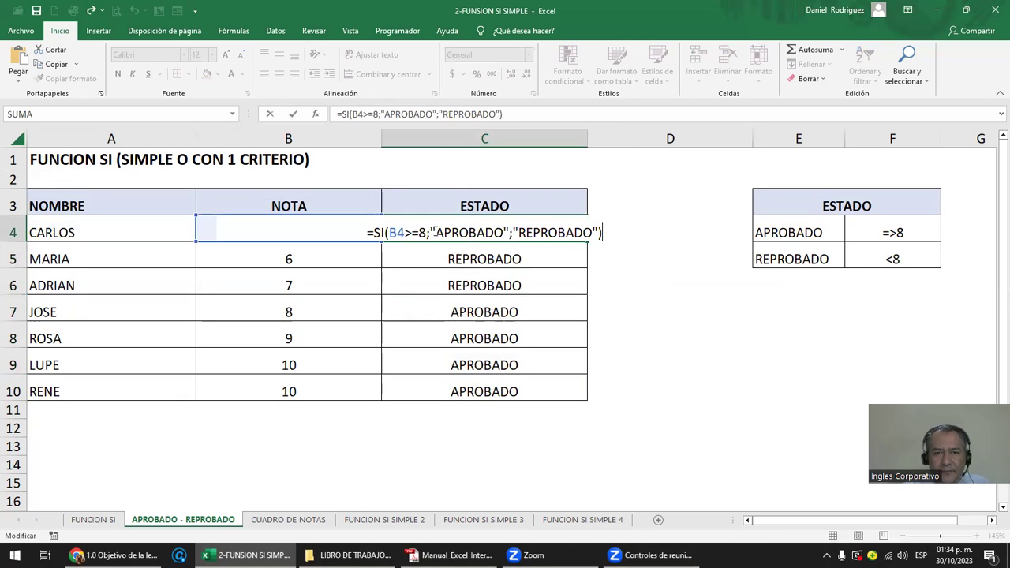
mouse_move(395, 233)
left_mouse_down()
mouse_move(420, 232)
mouse_move(412, 231)
left_mouse_up()
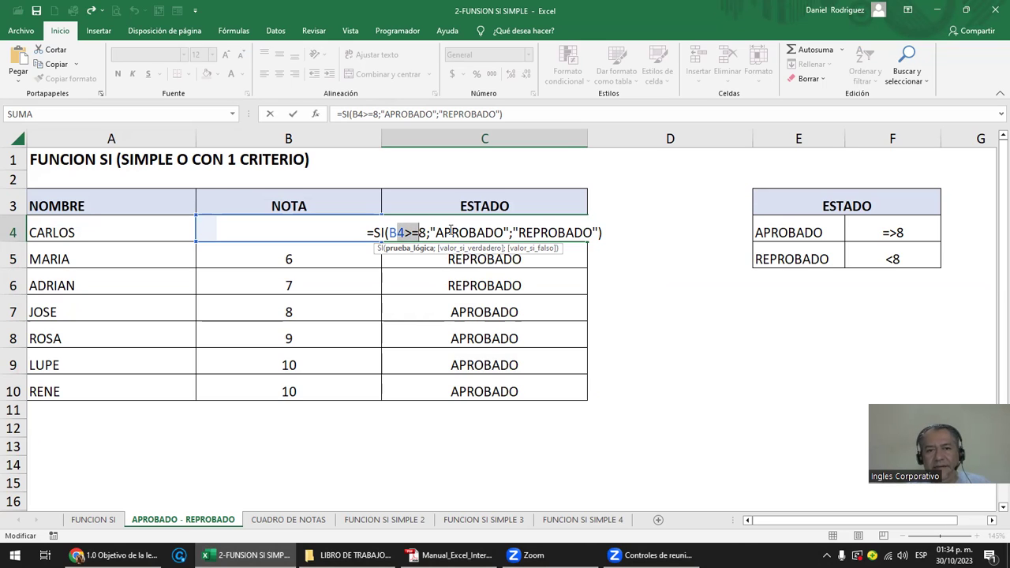
left_click(450, 231)
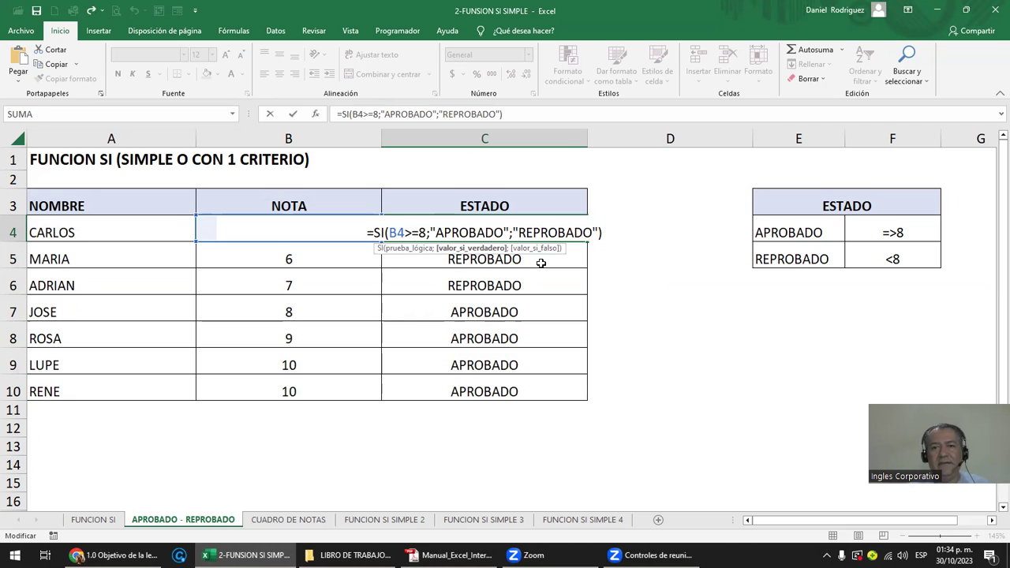
key("Return")
left_click(602, 226)
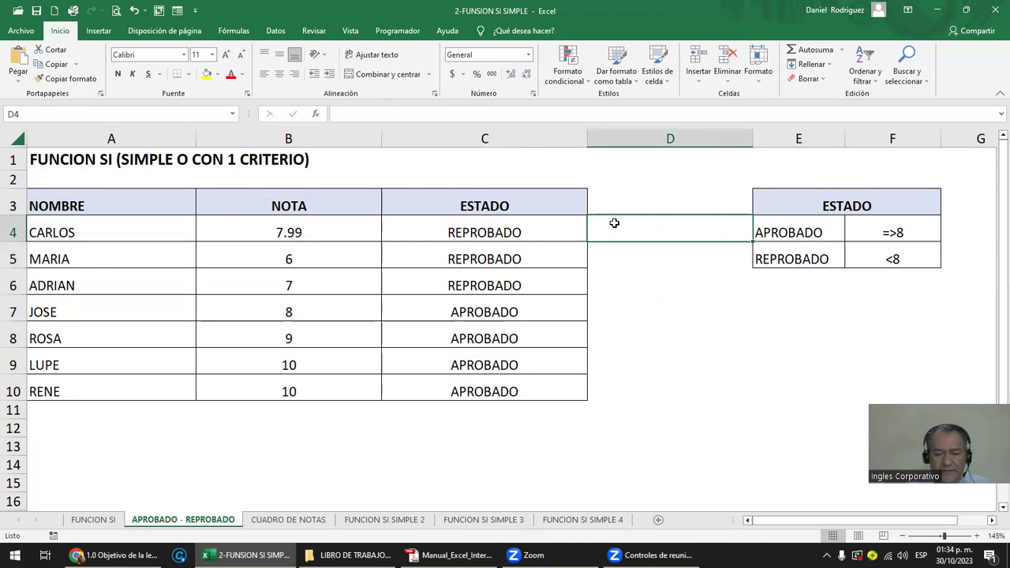
Enter =SI(B4<8;"REPROBADO";"ARPBADO") in D4, giving REPROBADO for 7.99.
type("=S")
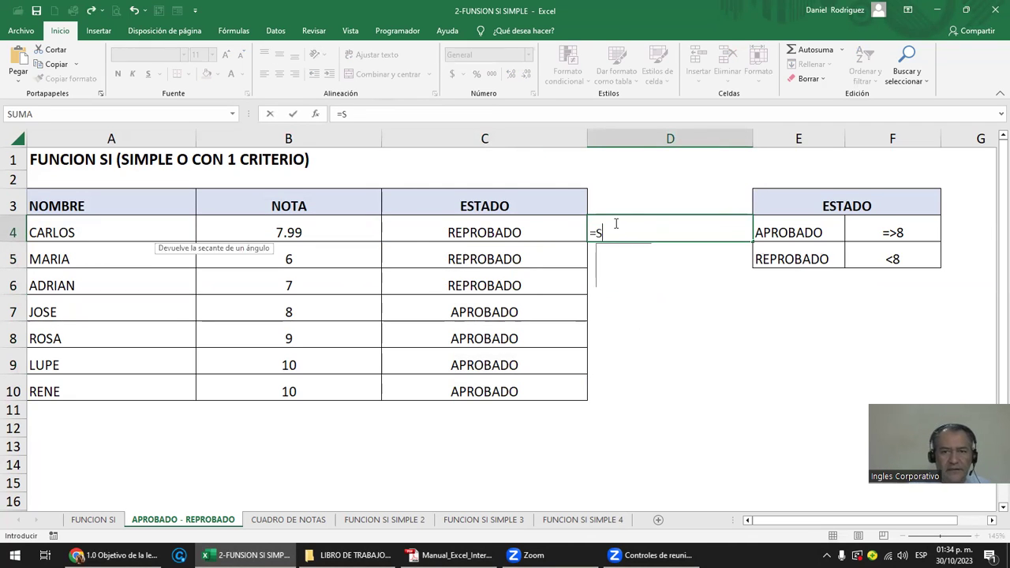
type("I(")
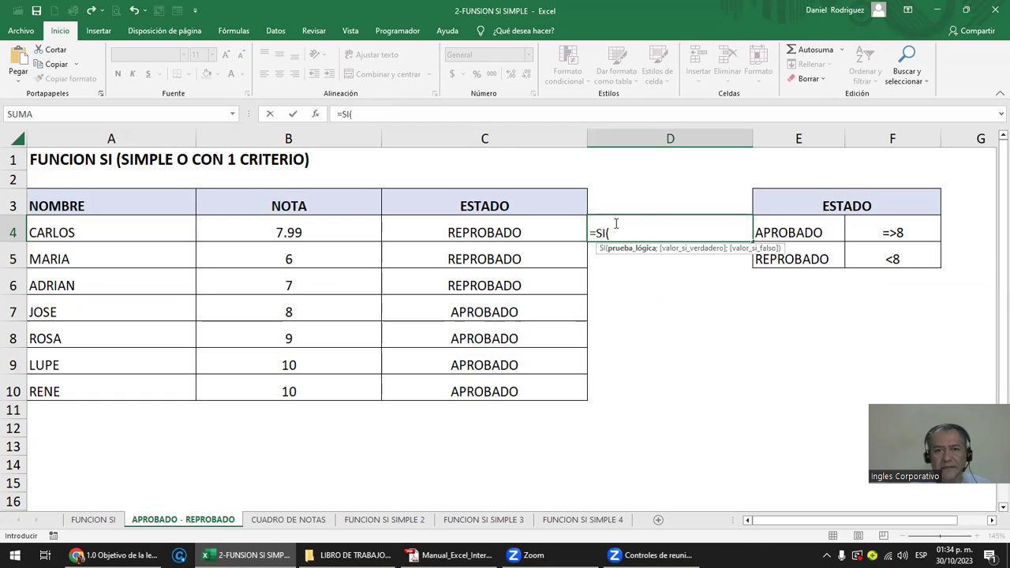
left_click(297, 231)
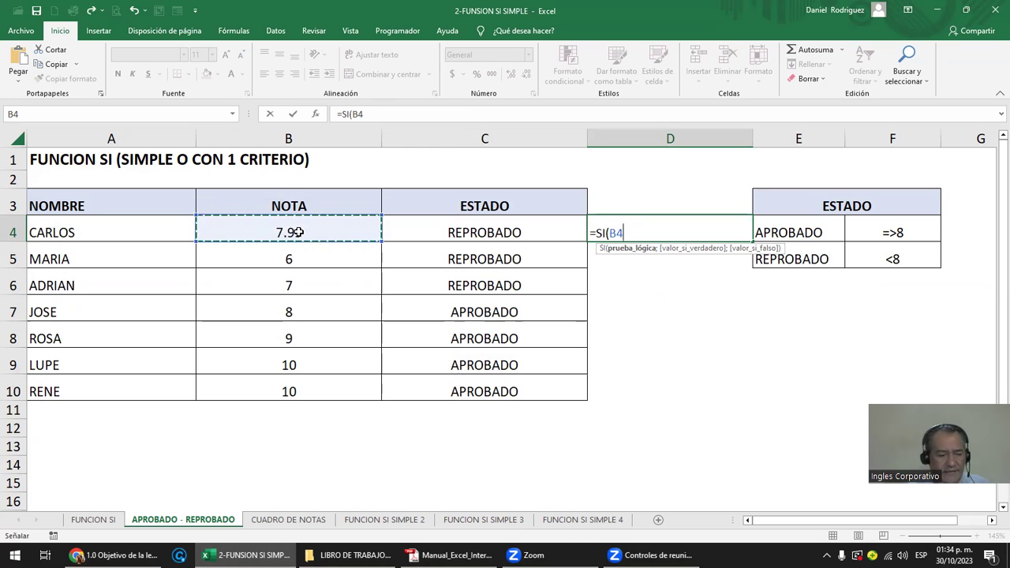
type(">")
key("BackSpace")
type("<")
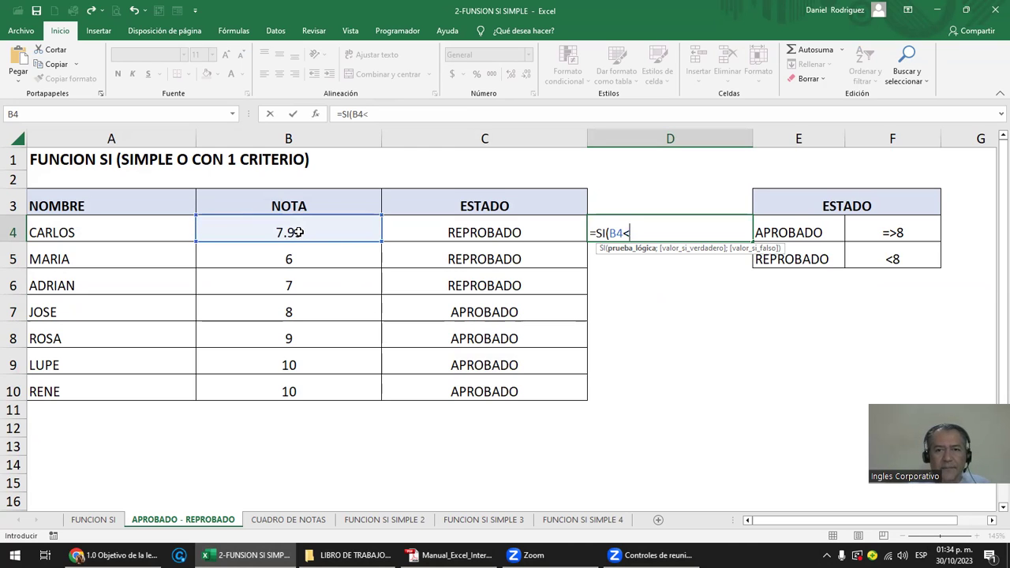
type("8")
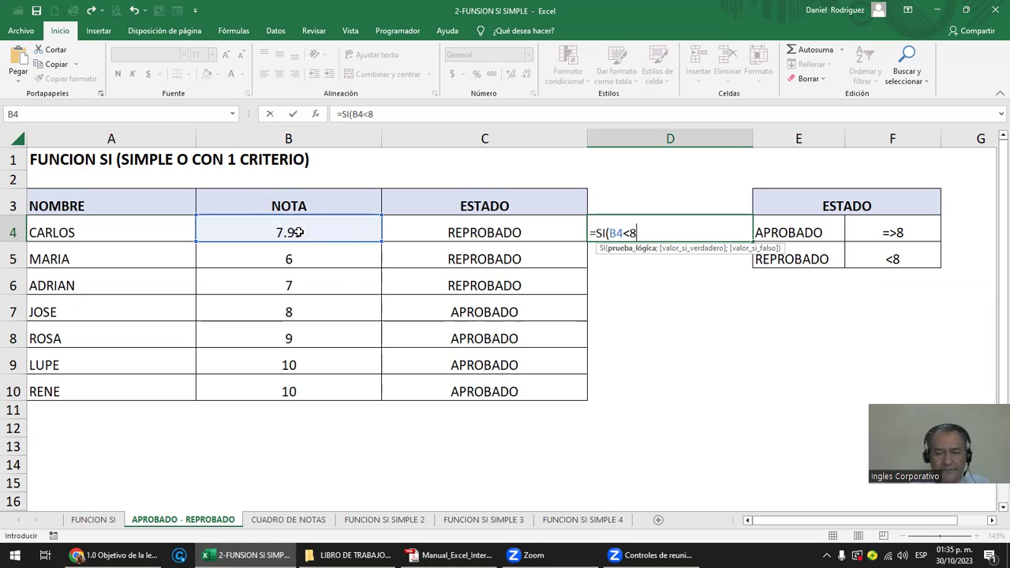
type(";")
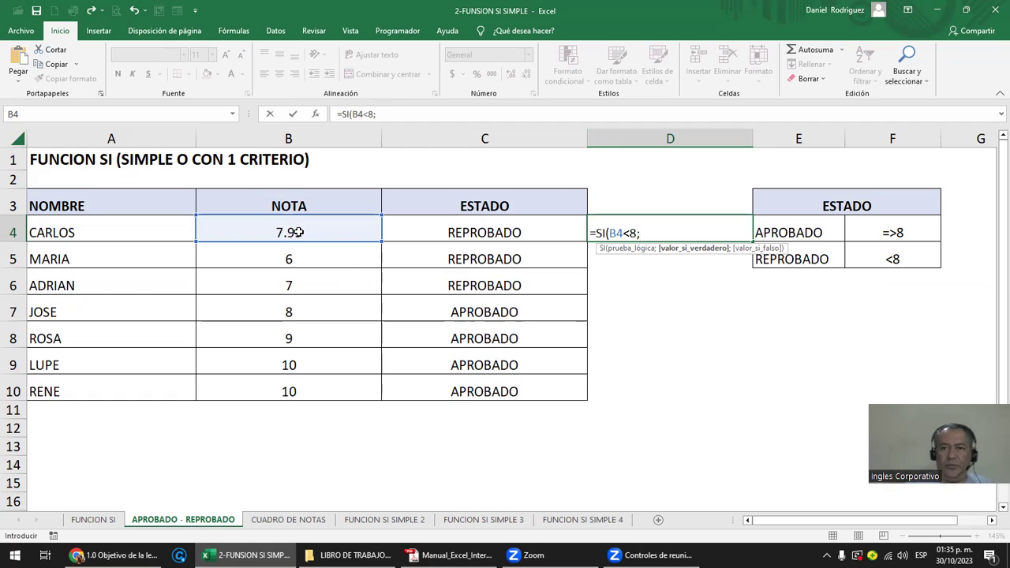
type("\"")
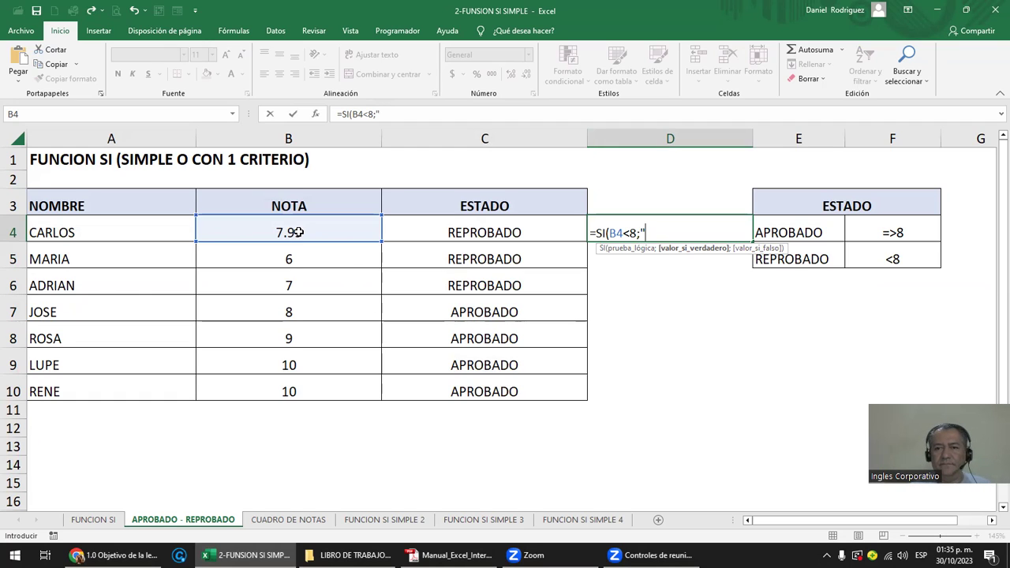
type("R")
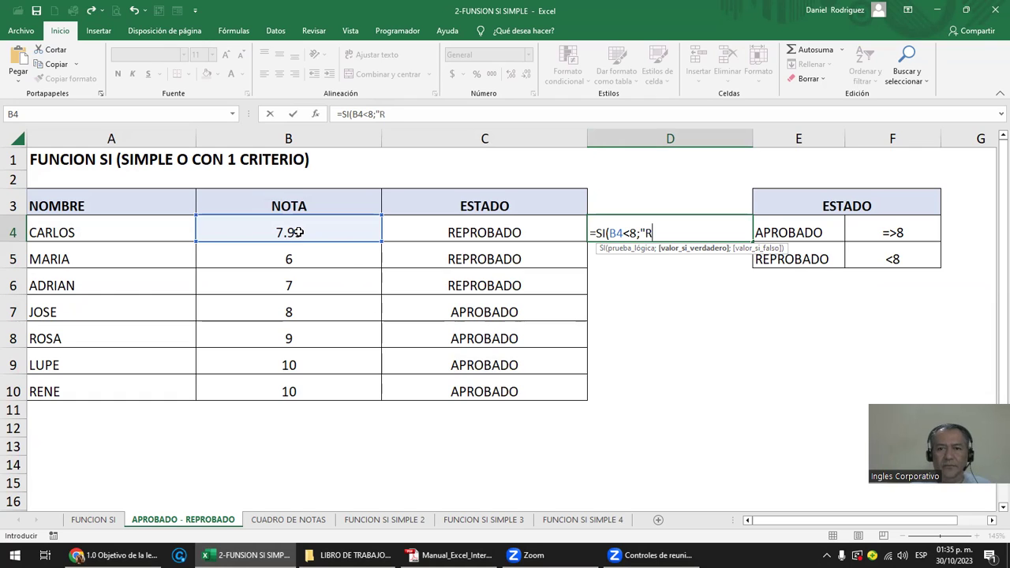
type("EPROBADO")
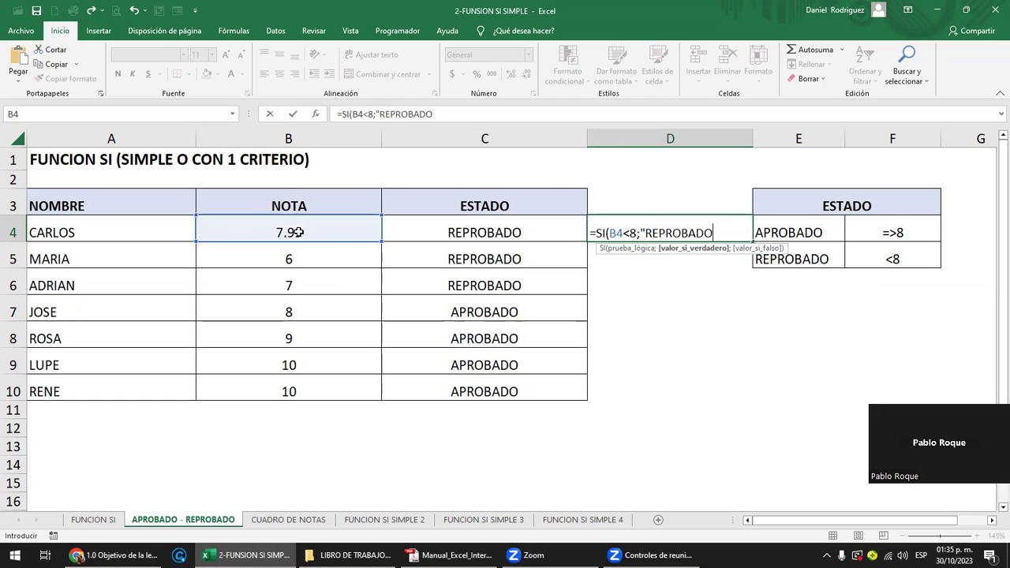
type("\"")
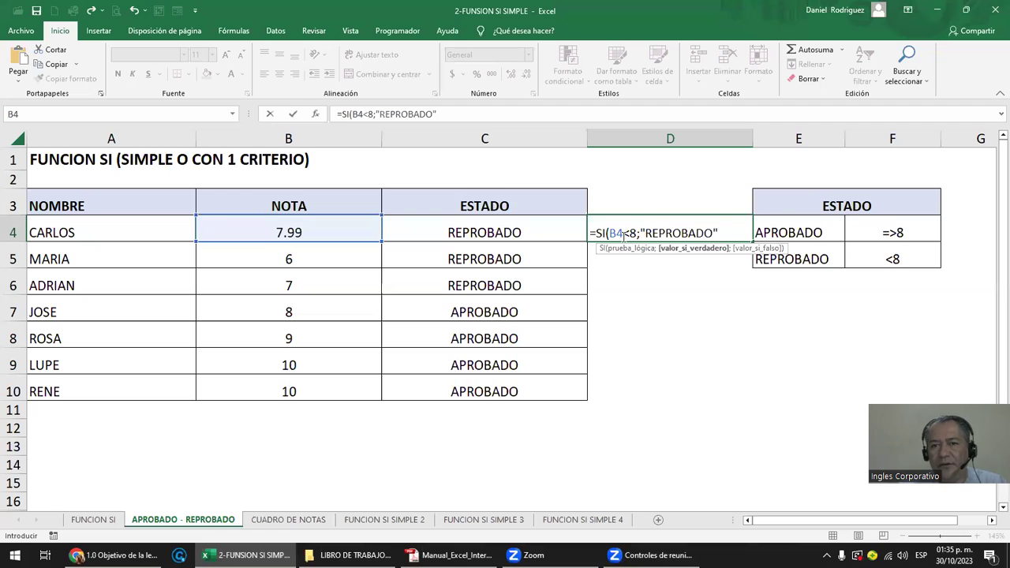
type(";")
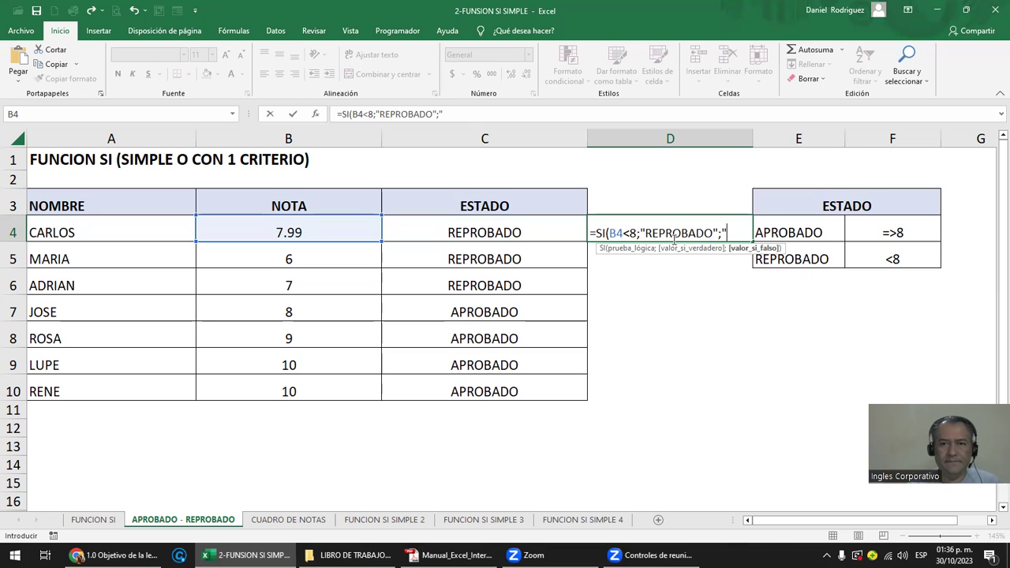
type("PRO")
key("BackSpace")
key("BackSpace")
key("BackSpace")
key("BackSpace")
type("ARPBADO\")")
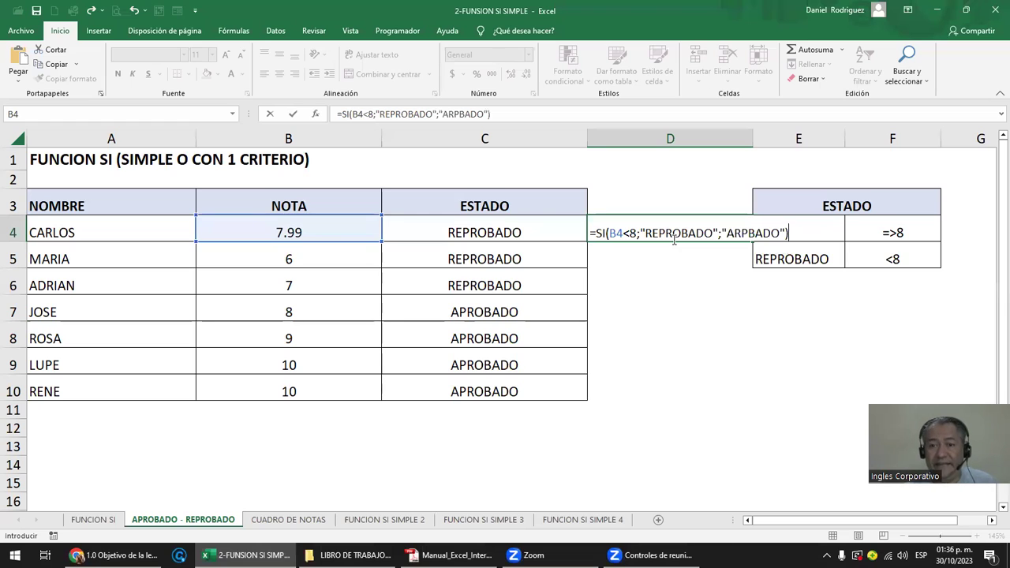
key("Return")
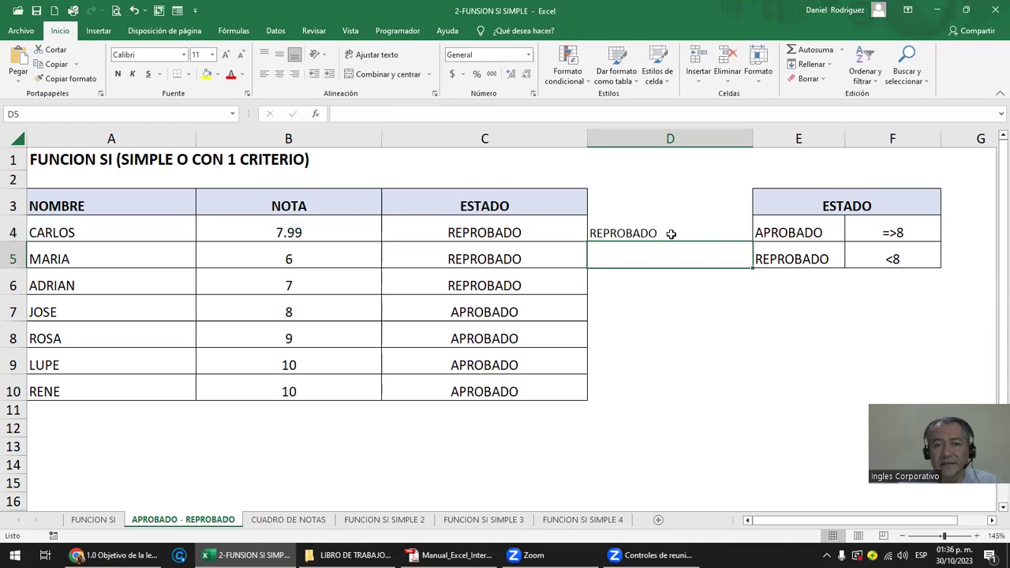
Check the grading criteria in E4:F5, then fill D4's formula down to D10.
left_click(658, 232)
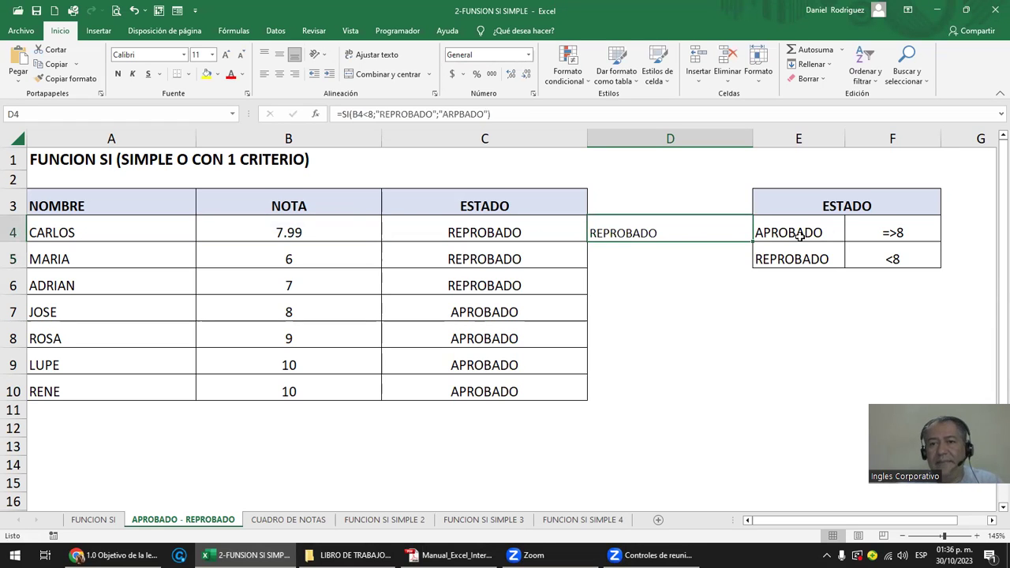
mouse_move(801, 256)
left_mouse_down()
mouse_move(890, 258)
mouse_move(857, 227)
left_mouse_up()
left_click(810, 234)
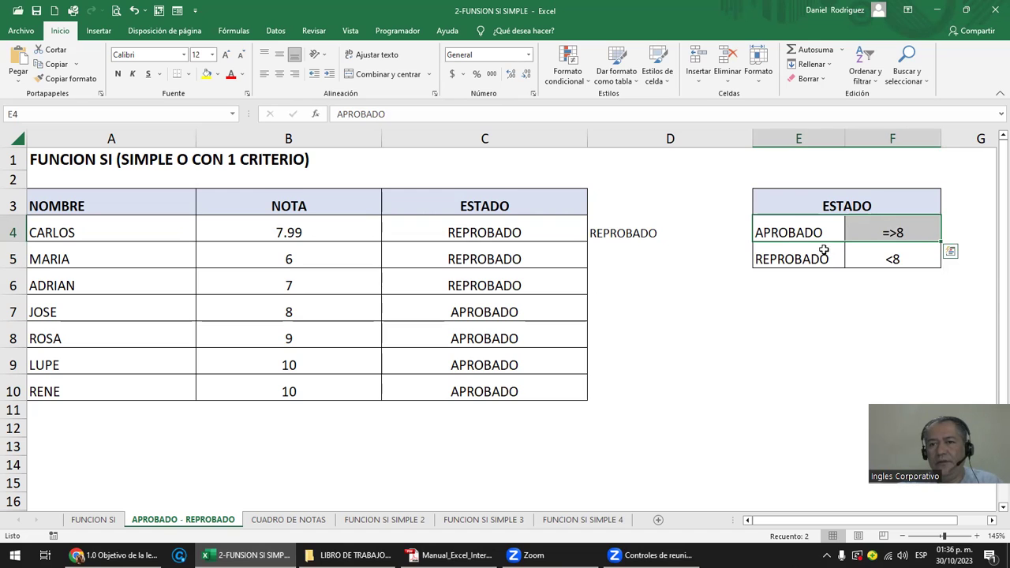
left_click_drag(808, 254, 865, 252)
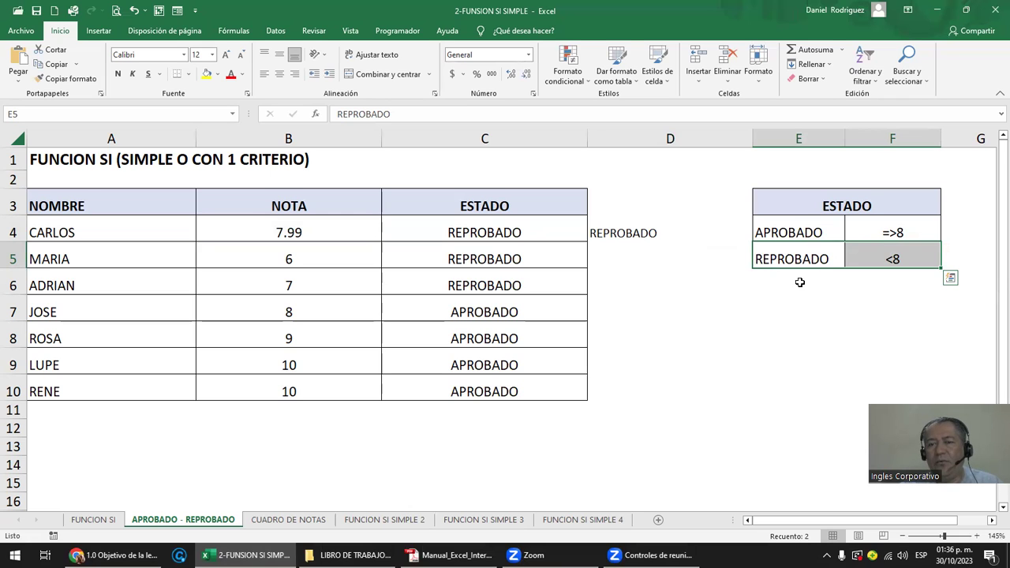
left_click(611, 232)
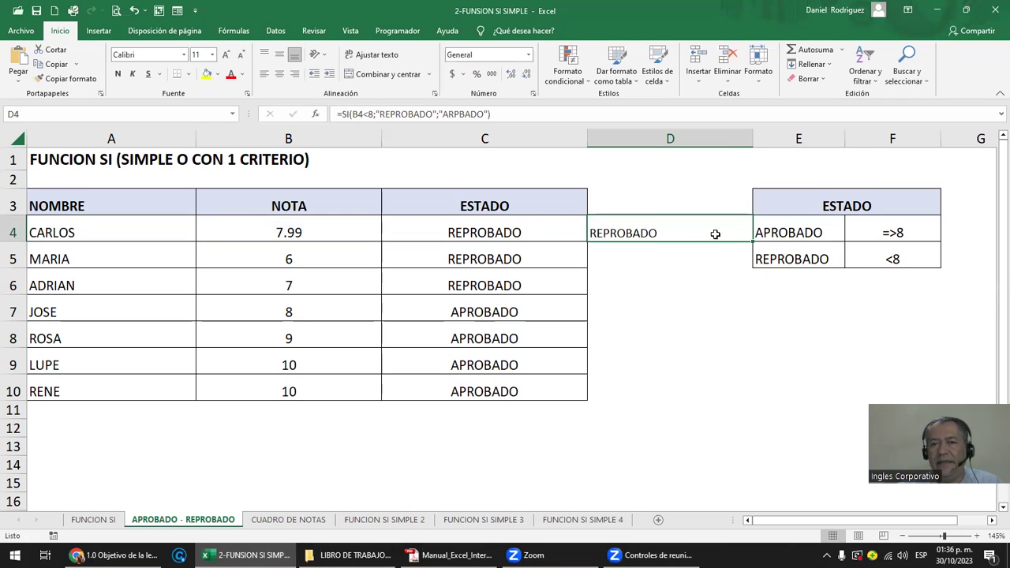
double_click(752, 240)
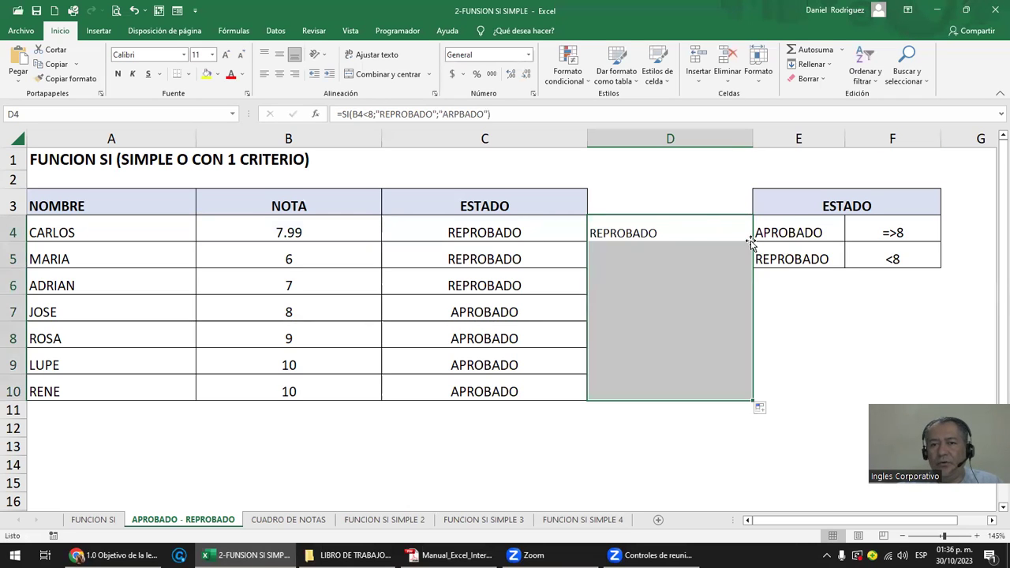
left_click(490, 289)
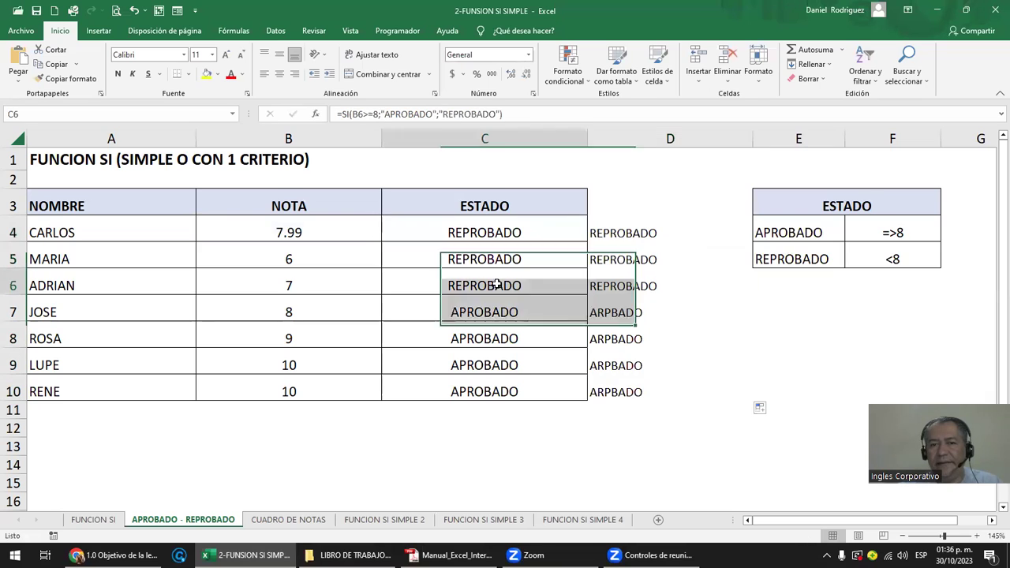
Test row 7 by setting B7 to 4, then 10, comparing C7 and D7.
left_click(292, 310)
type("4")
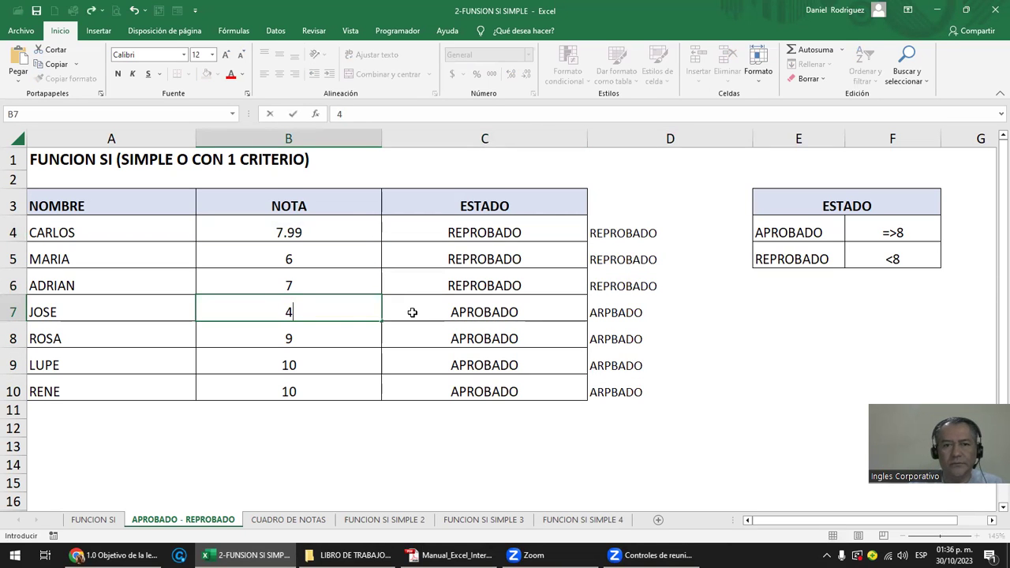
key("Return")
left_click_drag(479, 314, 602, 315)
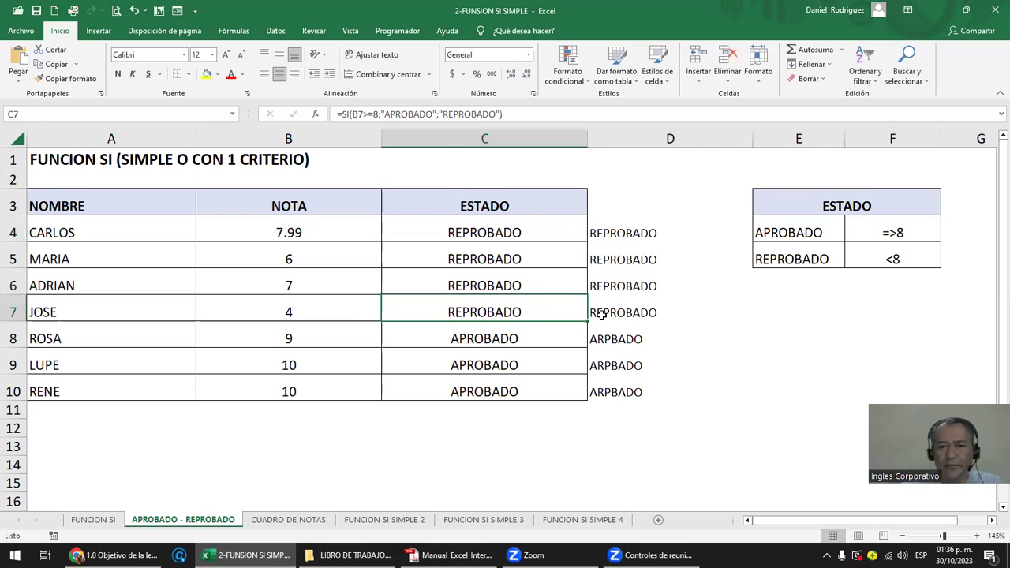
left_click(292, 312)
type("10")
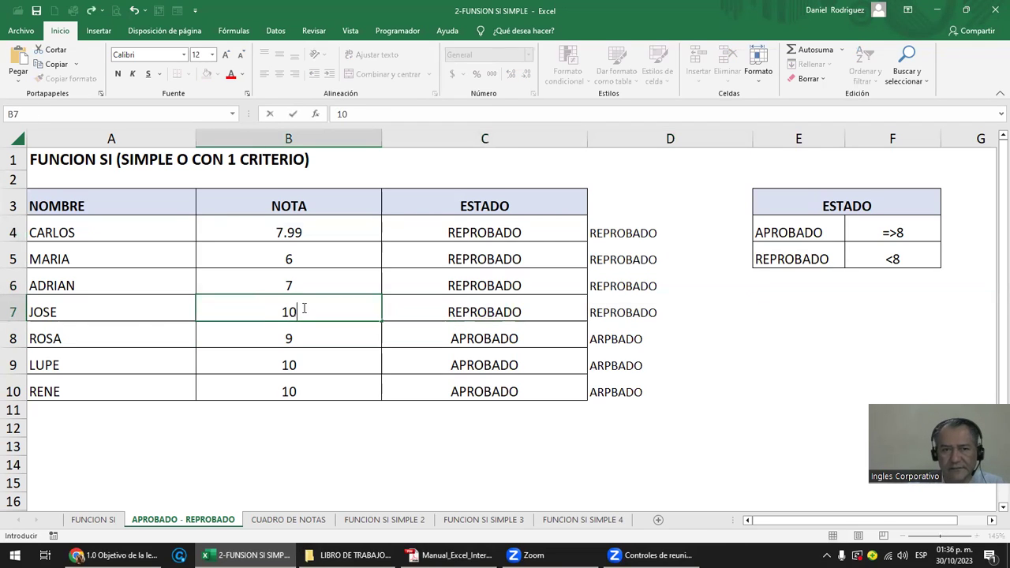
key("Return")
left_click_drag(499, 313, 596, 315)
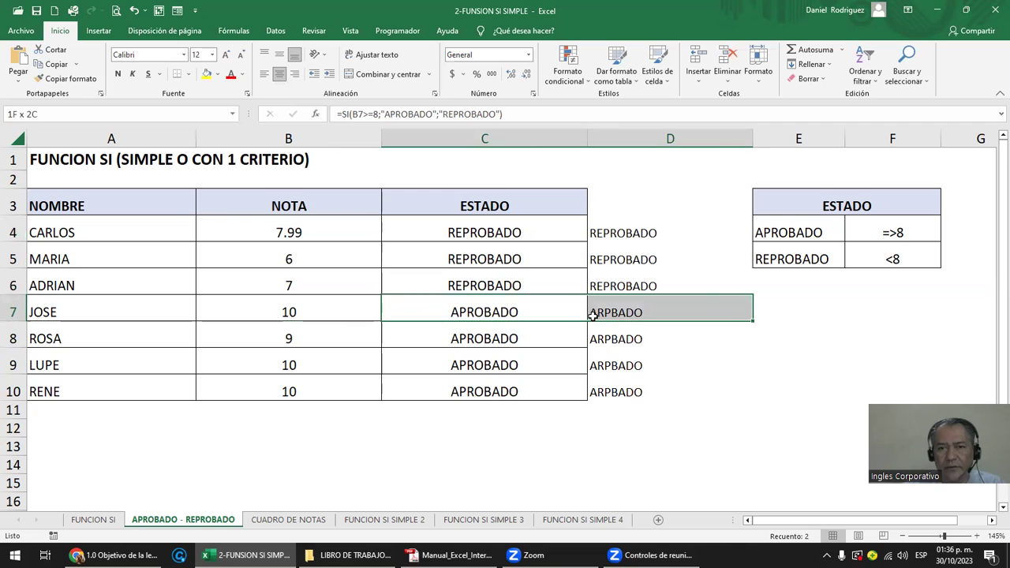
Correct the misspelled "ARPBADO" to "APROBADO" in D4's formula.
left_click(629, 232)
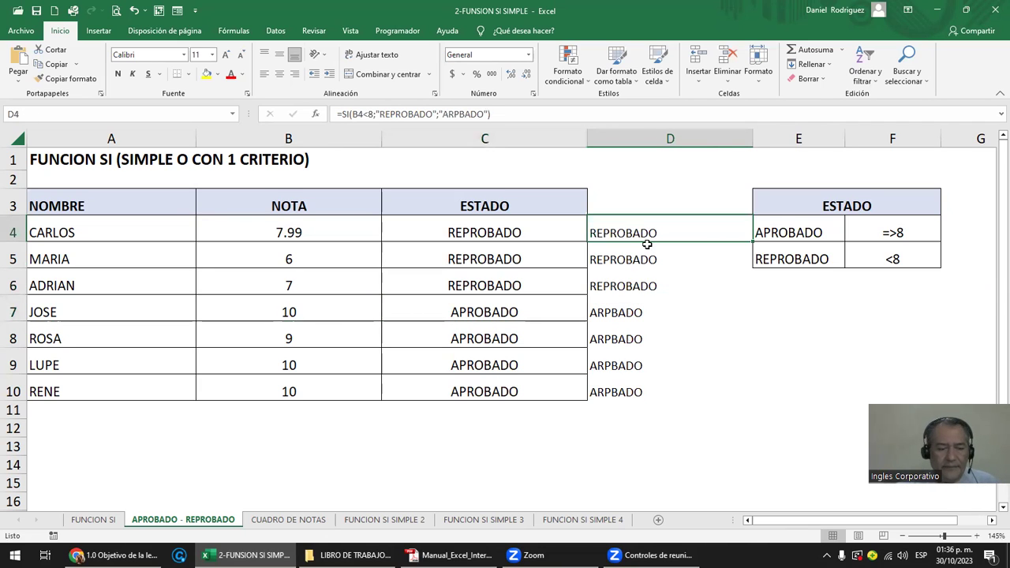
key("F2")
key("Left")
key("Left")
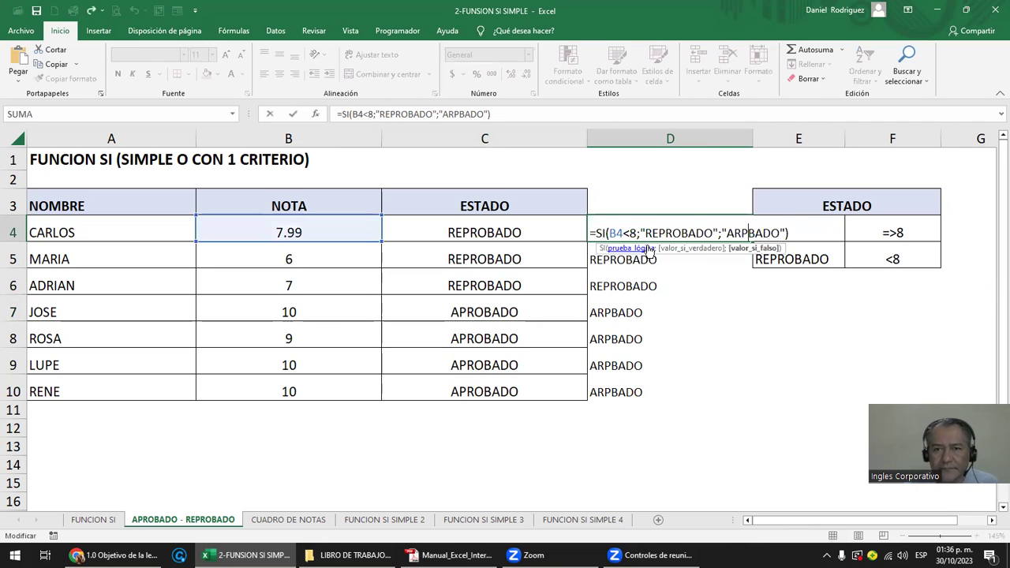
type("PROBADO")
key("Delete")
key("Delete")
key("Delete")
key("Delete")
key("Delete")
key("Delete")
key("Return")
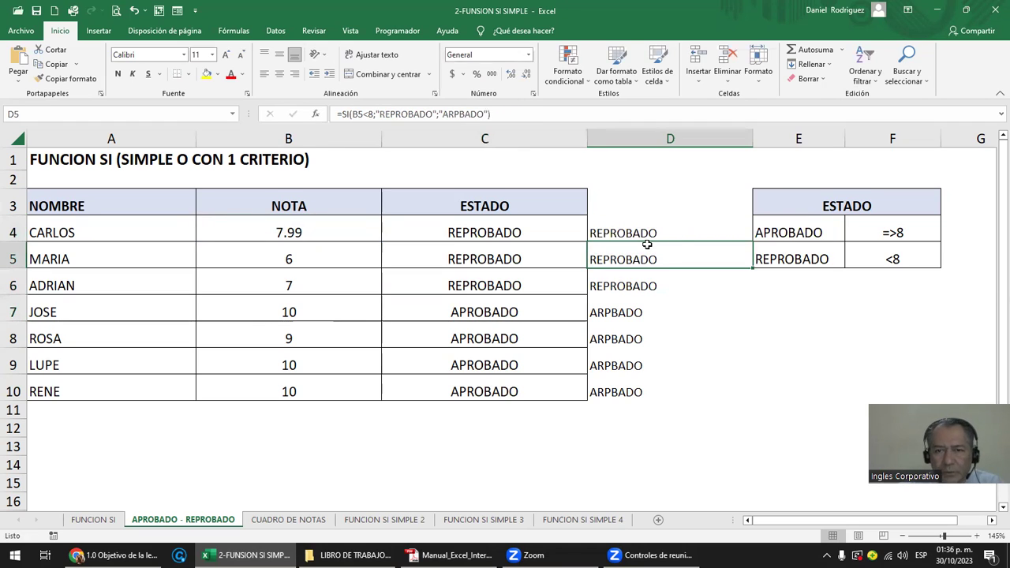
Refill the corrected D4 formula down through D10.
left_click(679, 226)
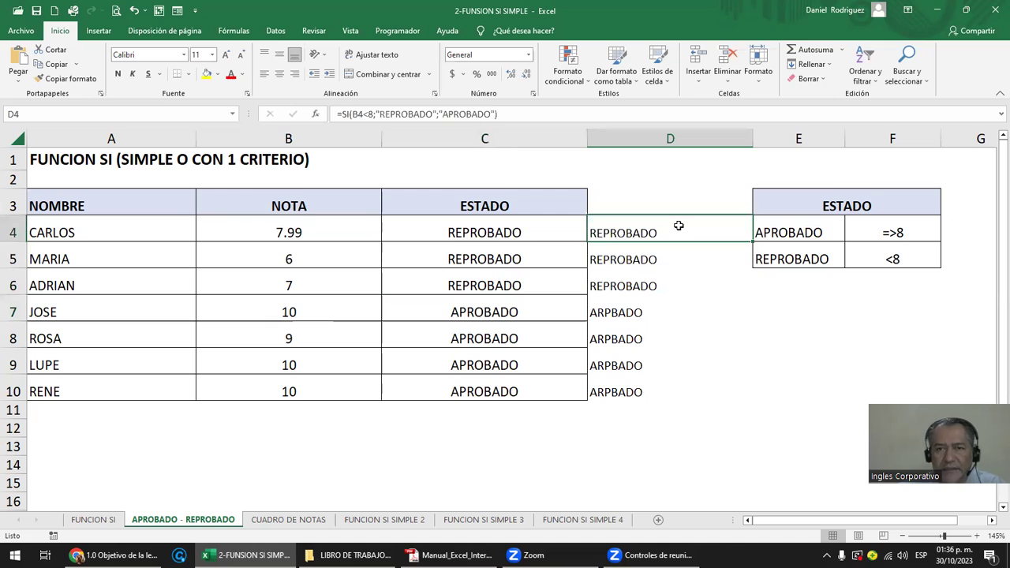
left_click(754, 247)
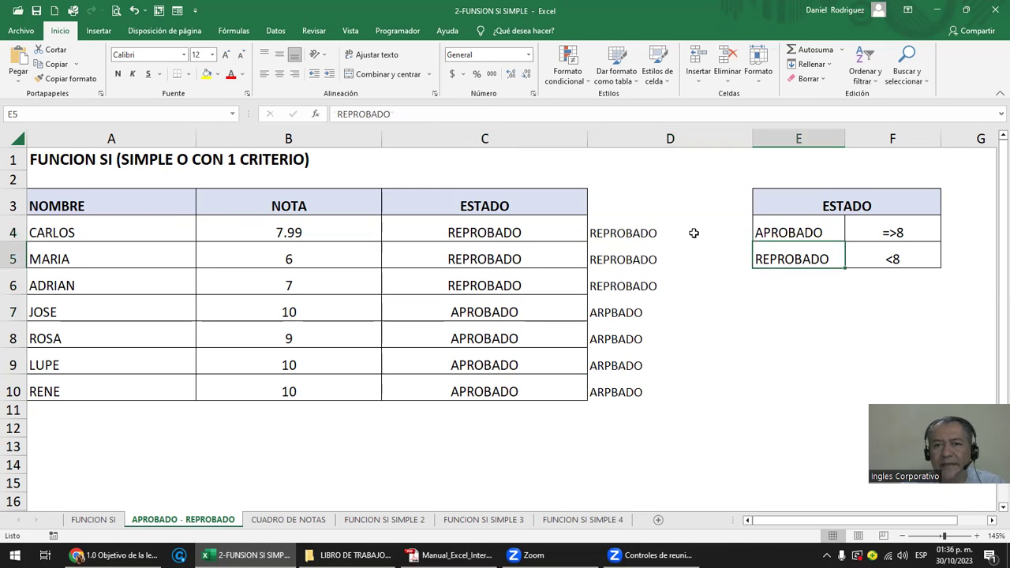
left_click(719, 235)
double_click(750, 242)
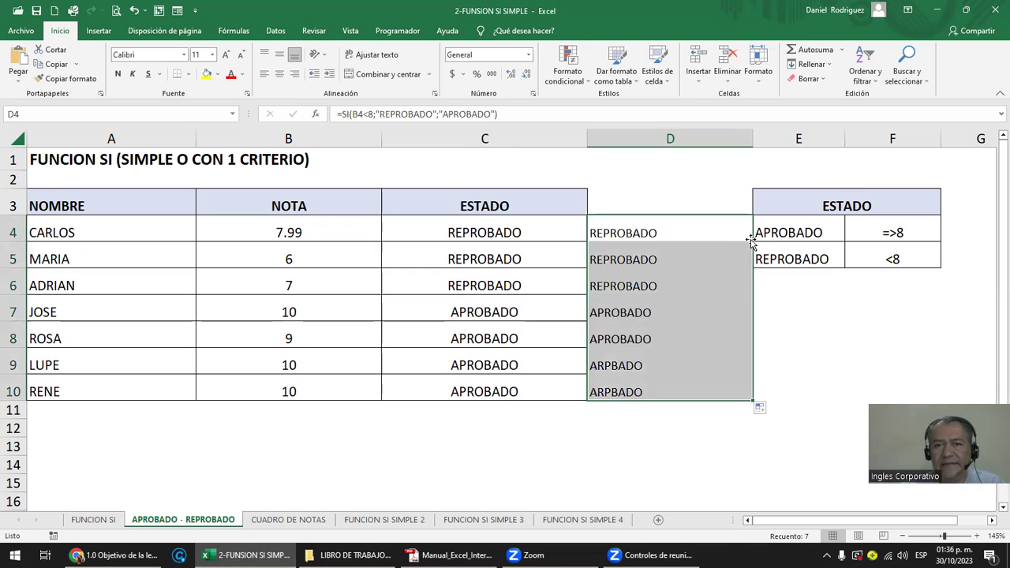
left_click(821, 307)
left_click(784, 227)
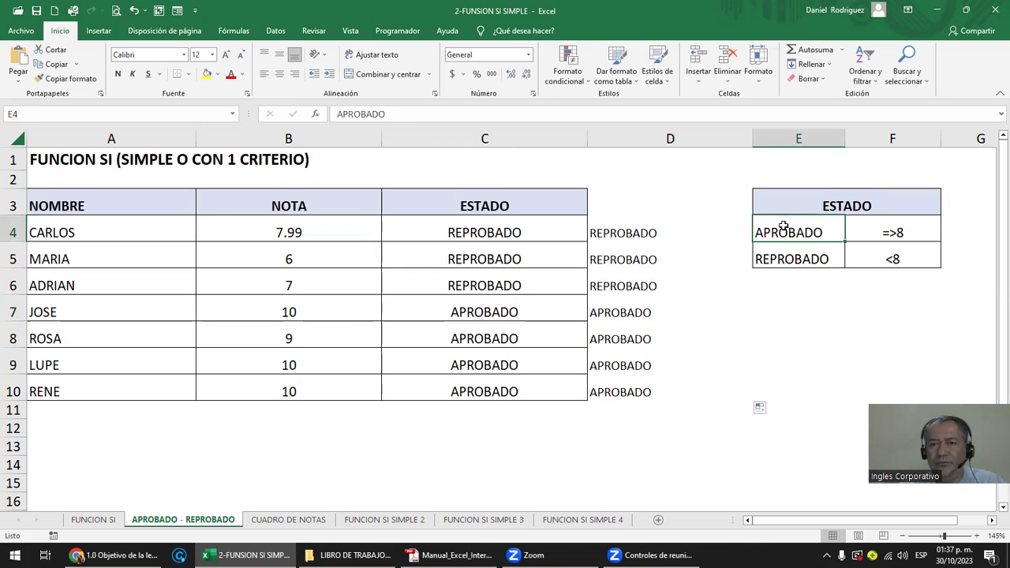
Type APROBADO CON DIPLOMA in E6 and autofit column E to fit it.
left_click_drag(784, 226, 860, 248)
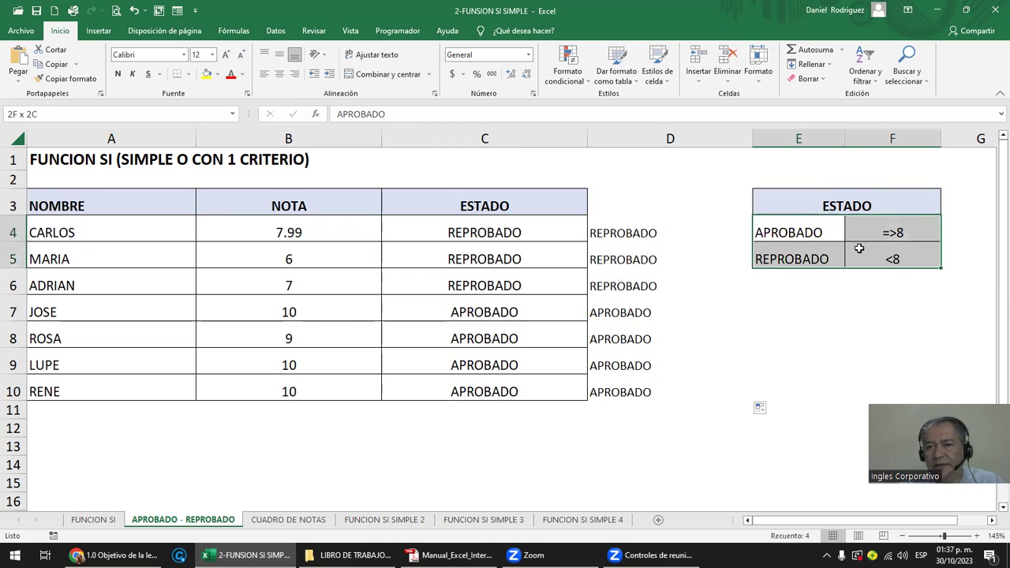
left_click(797, 285)
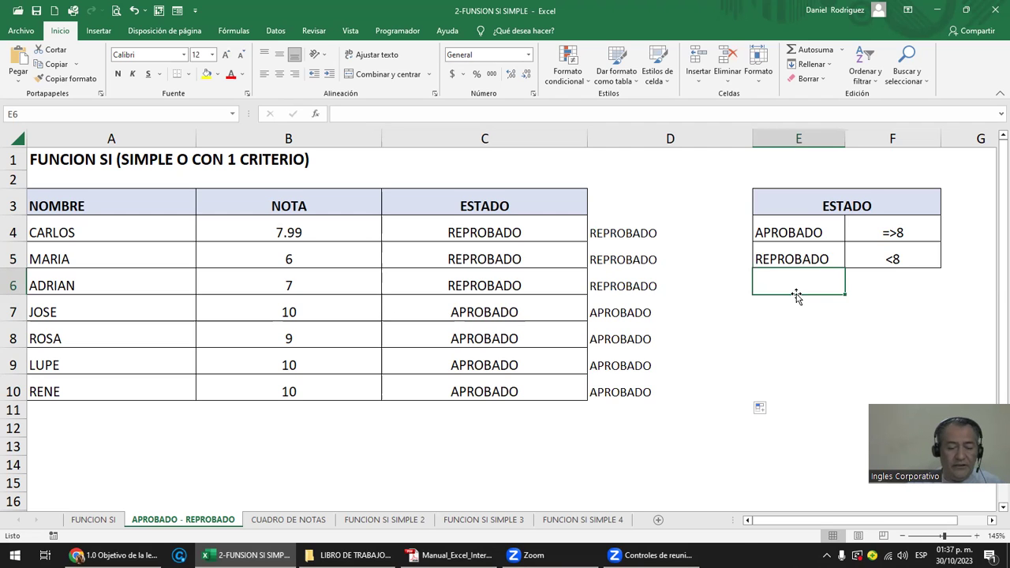
type("AR")
key("BackSpace")
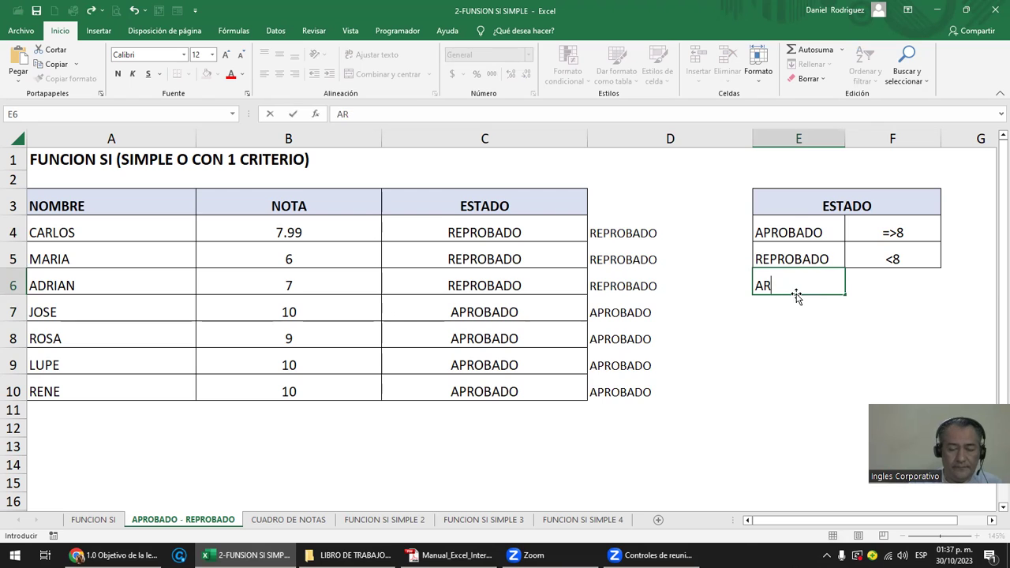
key("BackSpace")
type("PRO")
key("Tab")
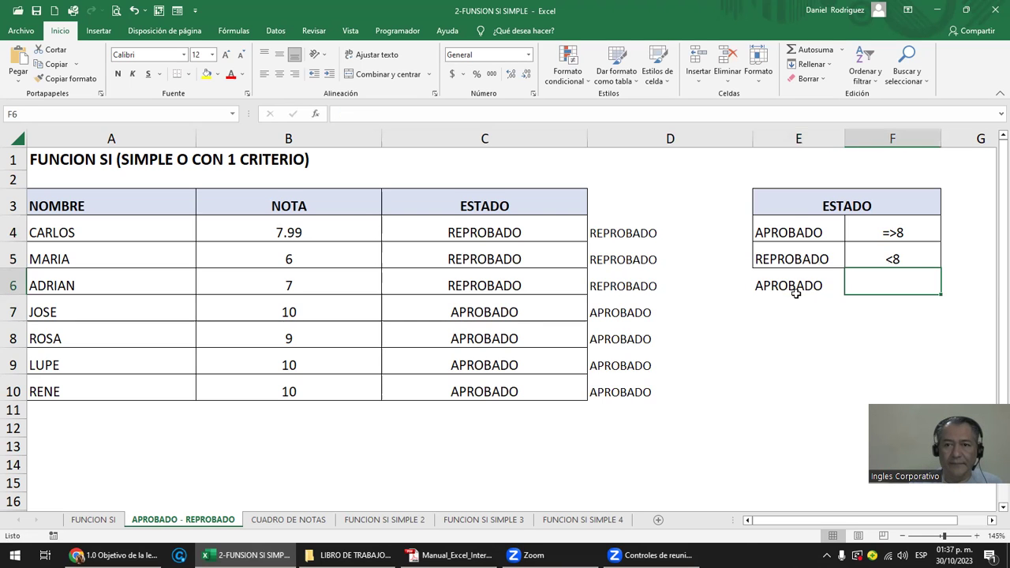
left_click(796, 293)
key("F2")
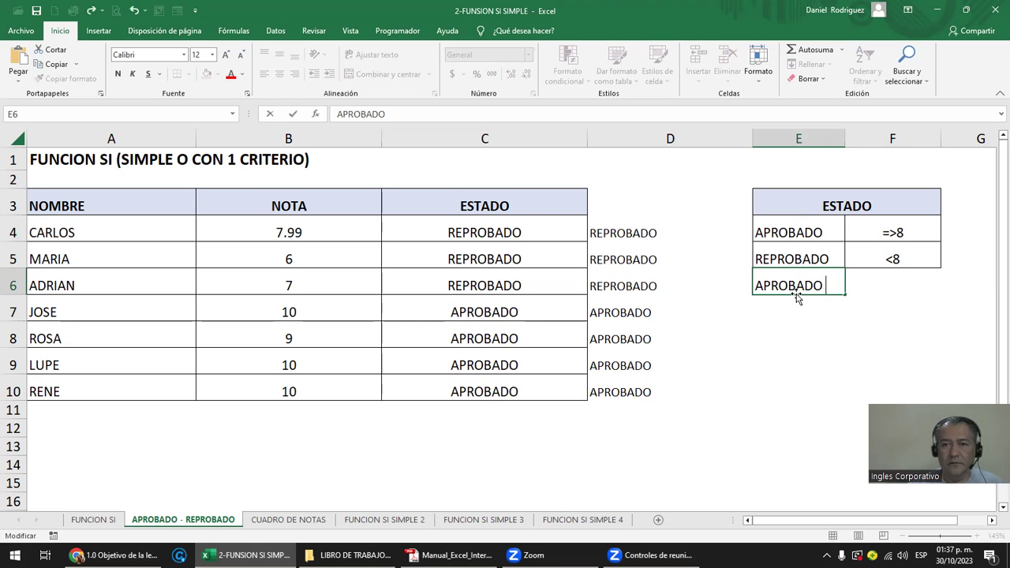
type("CON D")
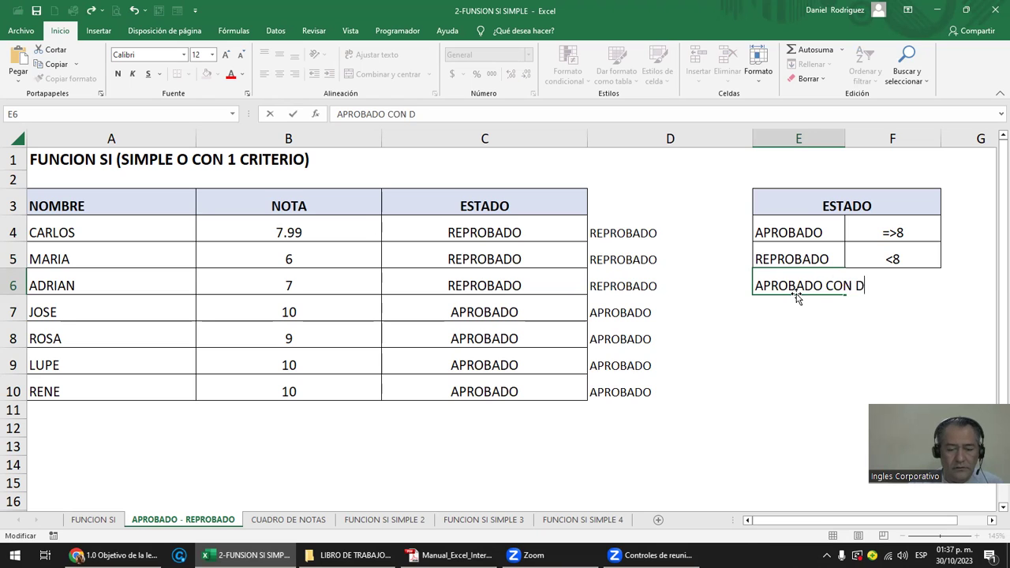
type("IPLOMA")
key("ctrl+Return")
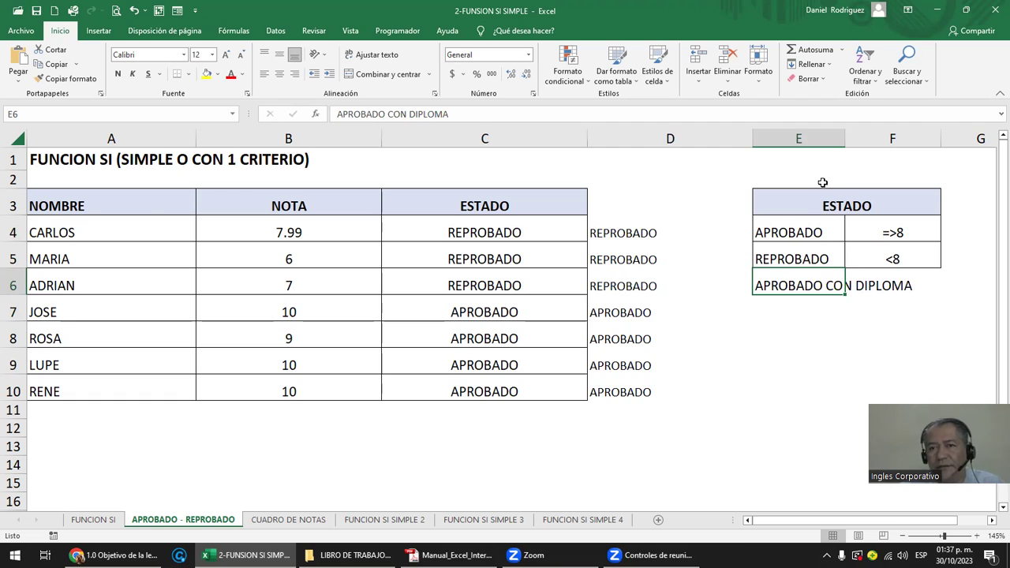
double_click(846, 138)
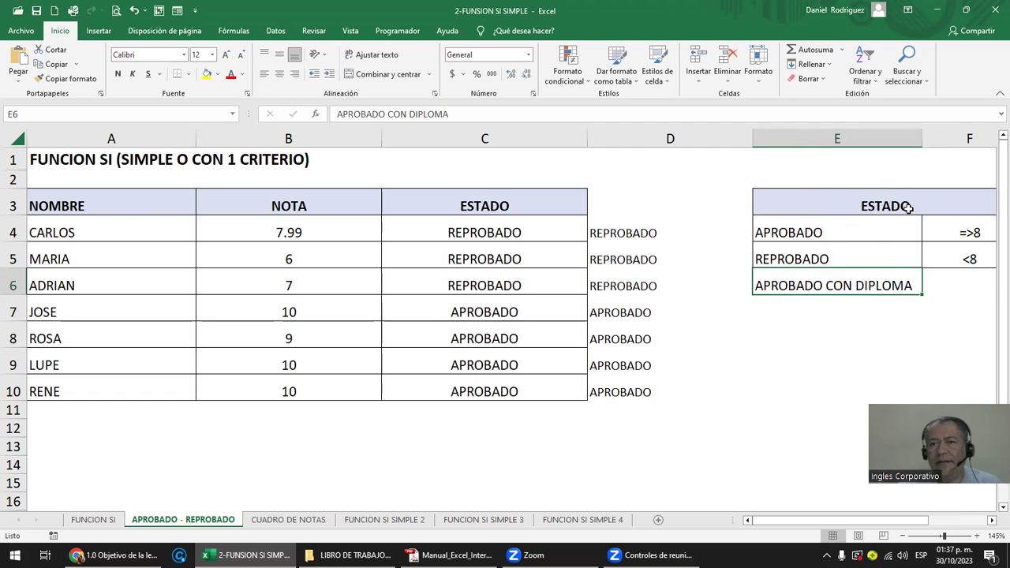
Enter the value 10 in F6 beside the new criterion.
left_click(716, 199)
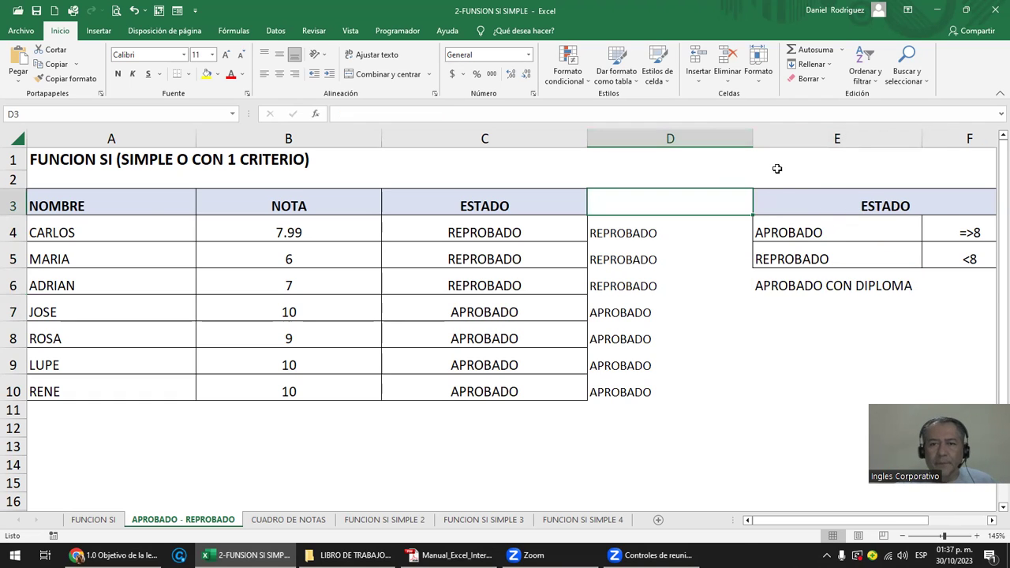
scroll(799, 237, "down", 1)
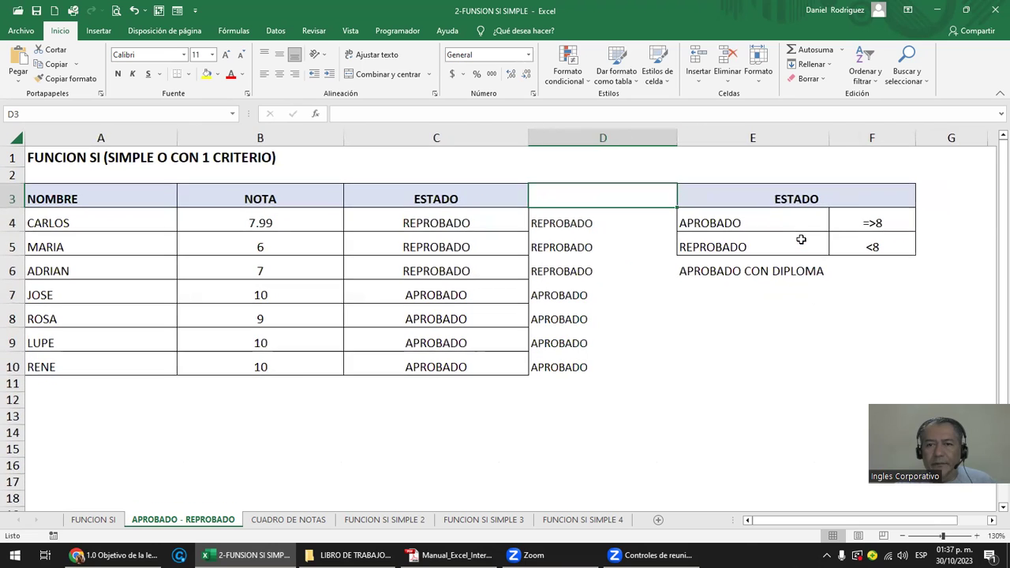
left_click(875, 271)
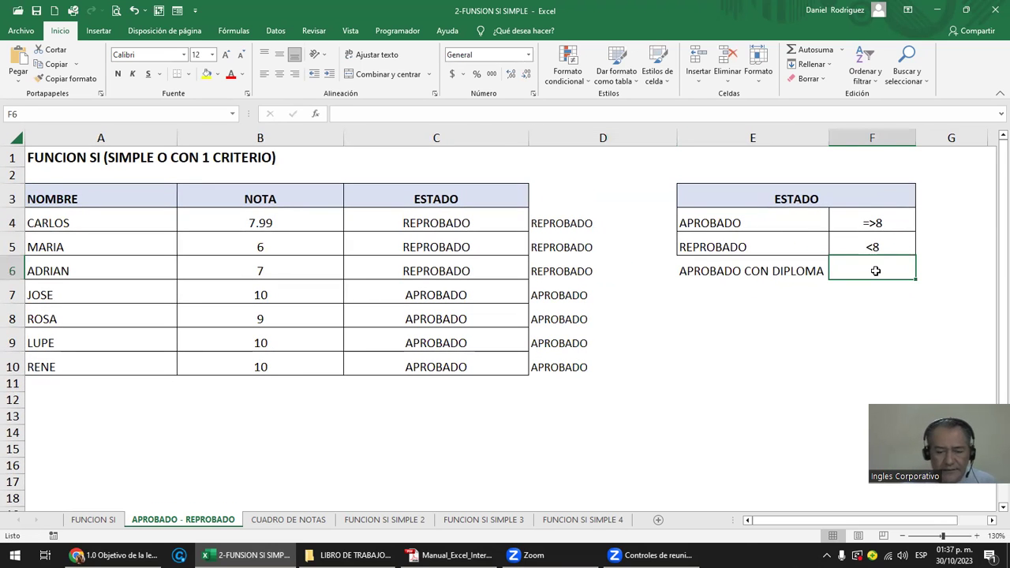
type("=10")
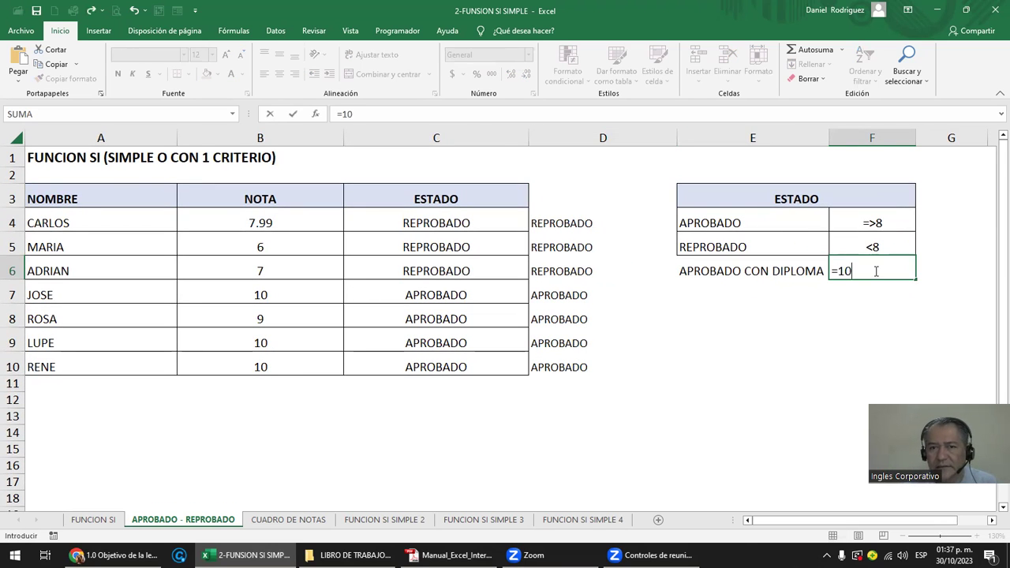
key("Return")
left_click(242, 294)
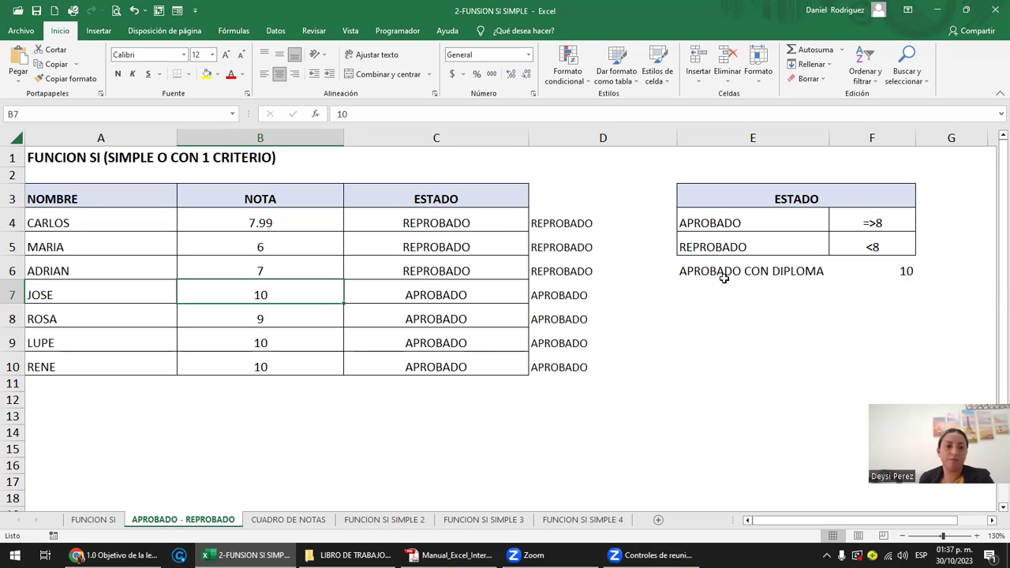
Review the criteria table and the SI formulas in C4 and D4.
left_click(707, 218)
left_click(686, 264)
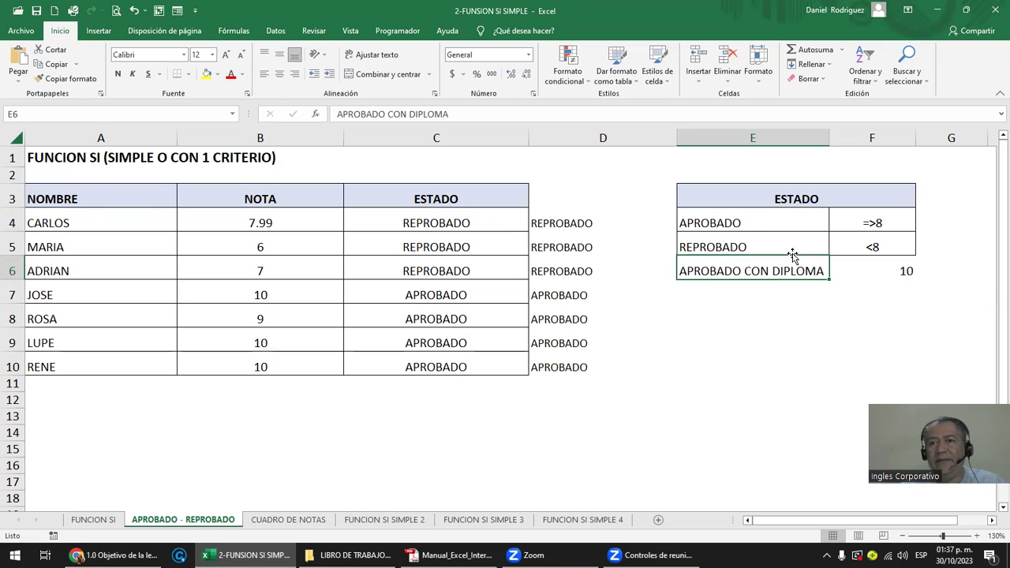
left_click(907, 280)
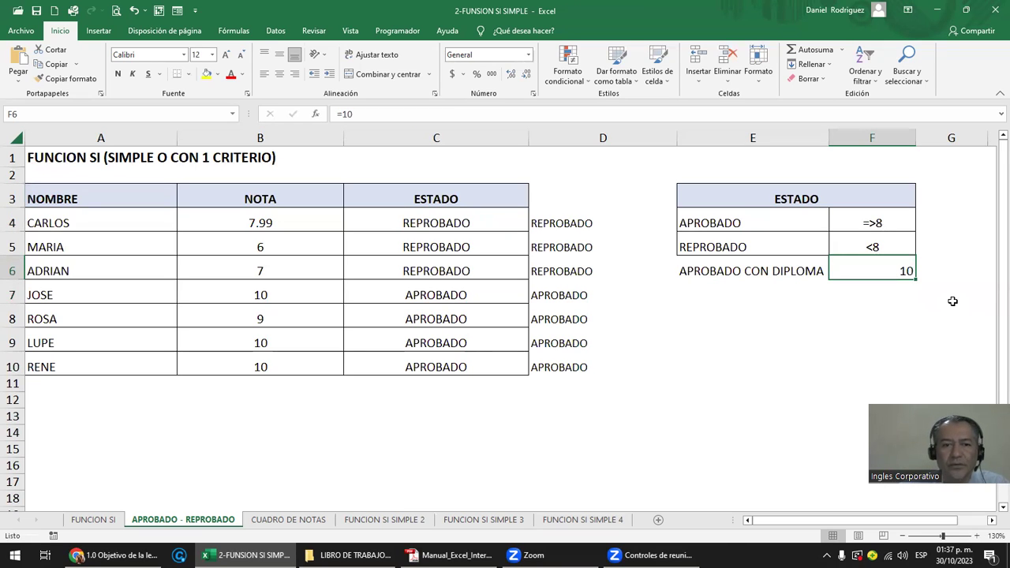
left_click(434, 216)
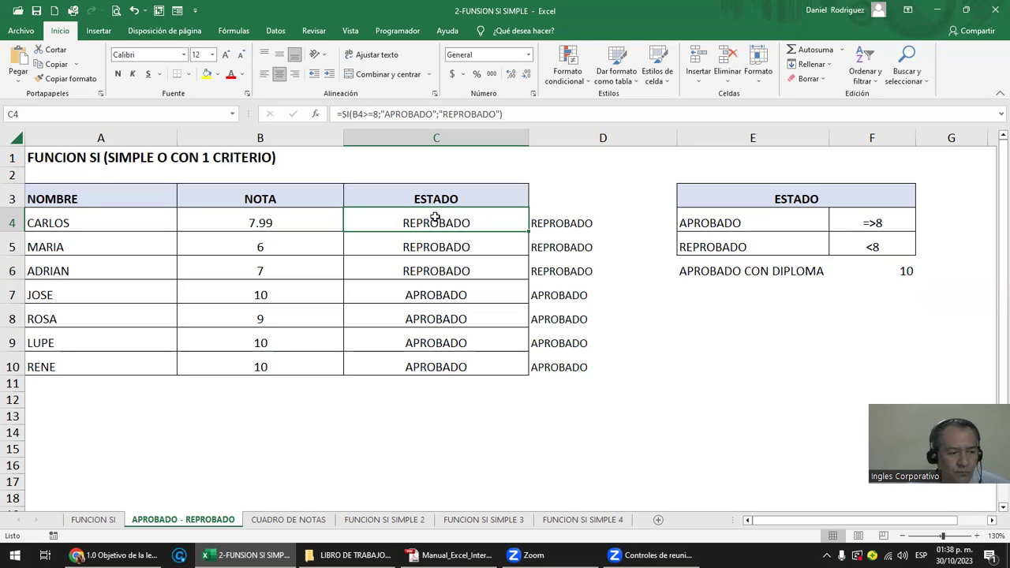
double_click(435, 218)
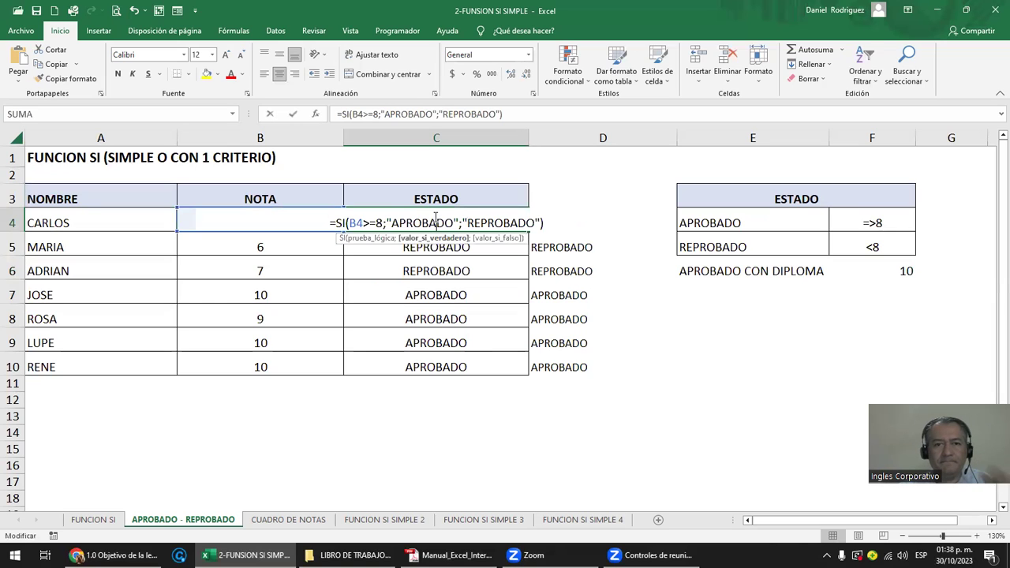
key("Escape")
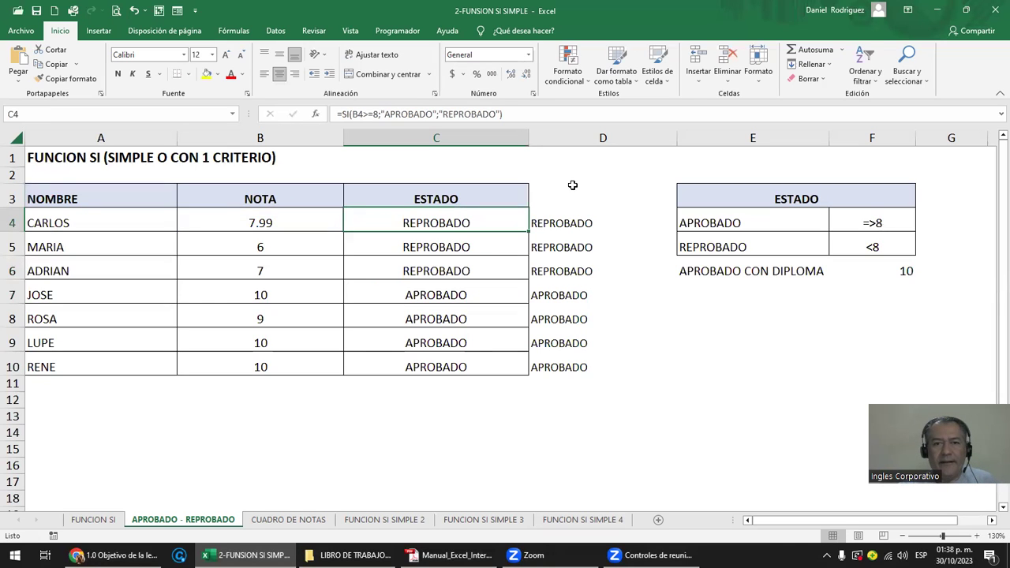
left_click(568, 195)
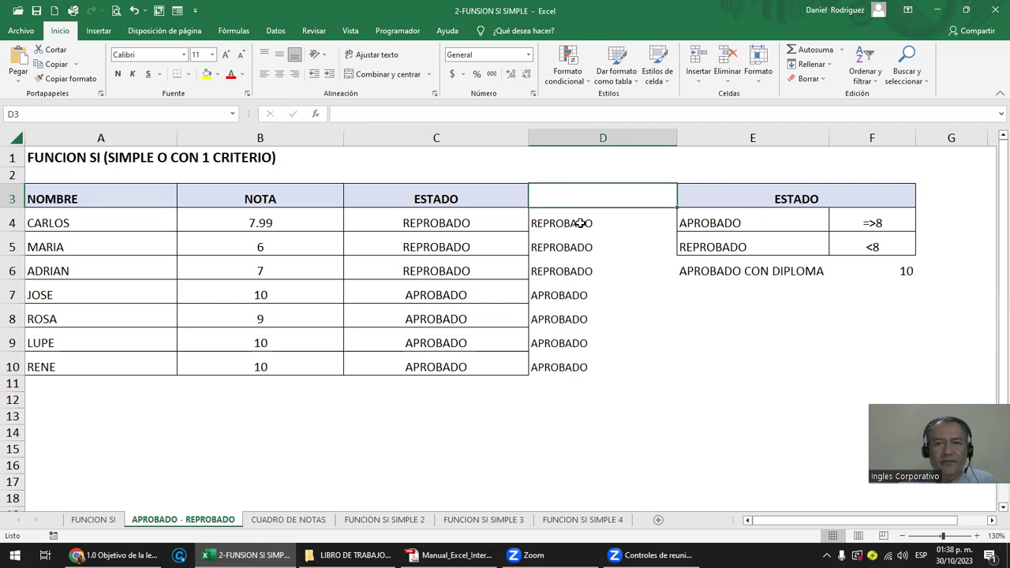
left_click(583, 224)
Insert a column at D, move the results from E4:E10 to D4:D10, and autofit column D.
left_click(624, 138)
right_click(623, 139)
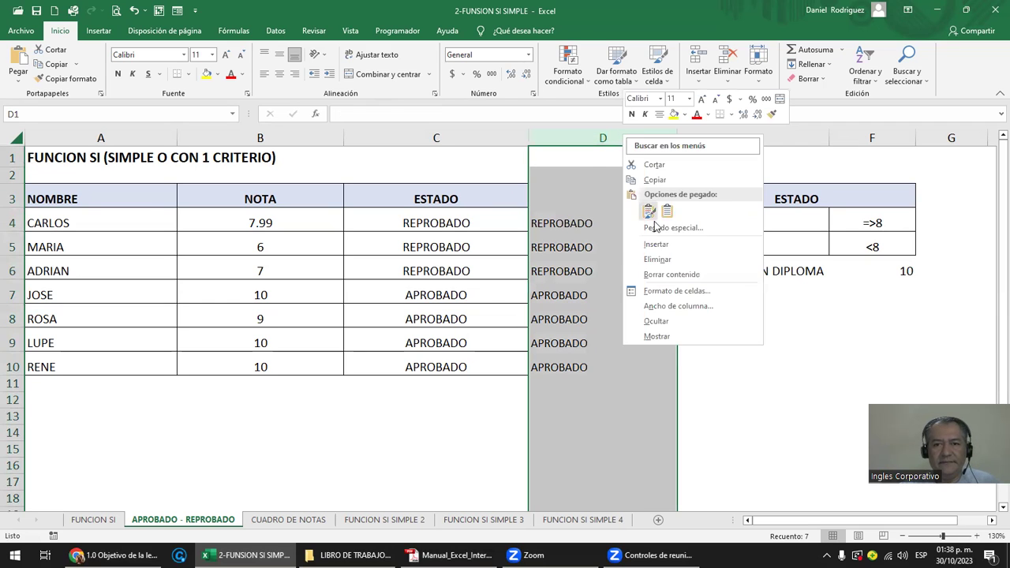
left_click(648, 247)
left_click_drag(740, 222, 749, 368)
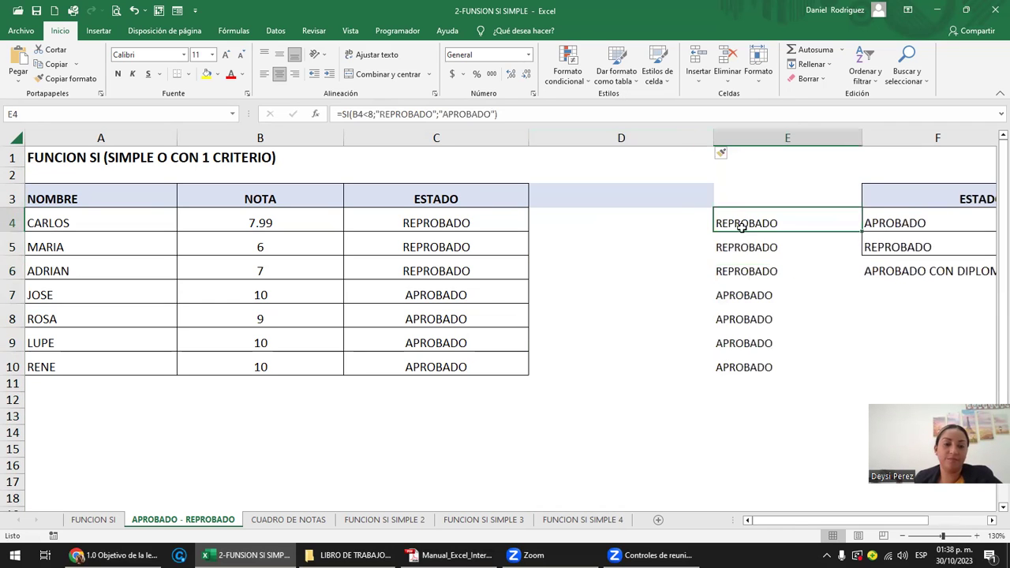
key("ctrl+x")
key("Left")
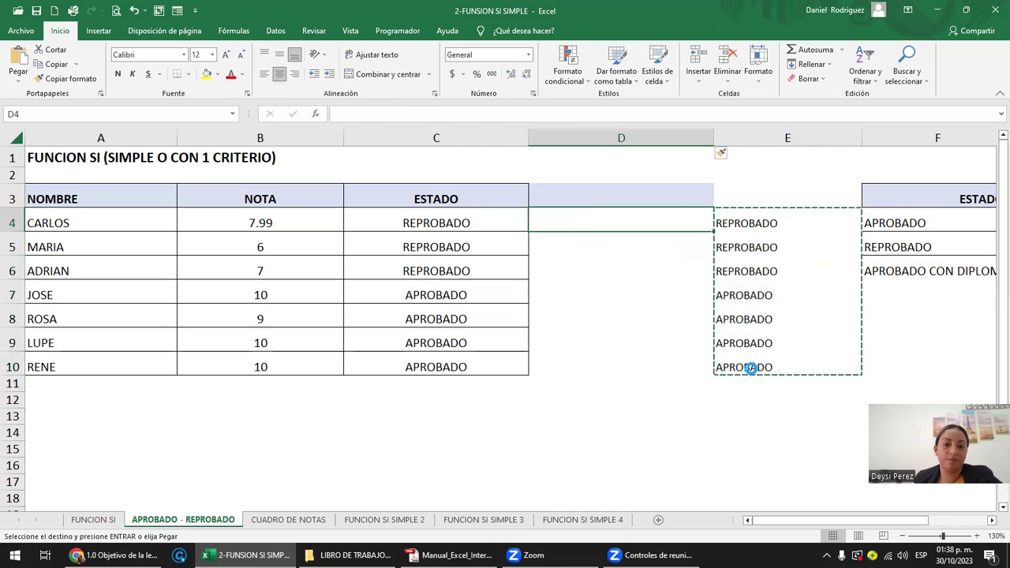
key("ctrl+v")
key("Up")
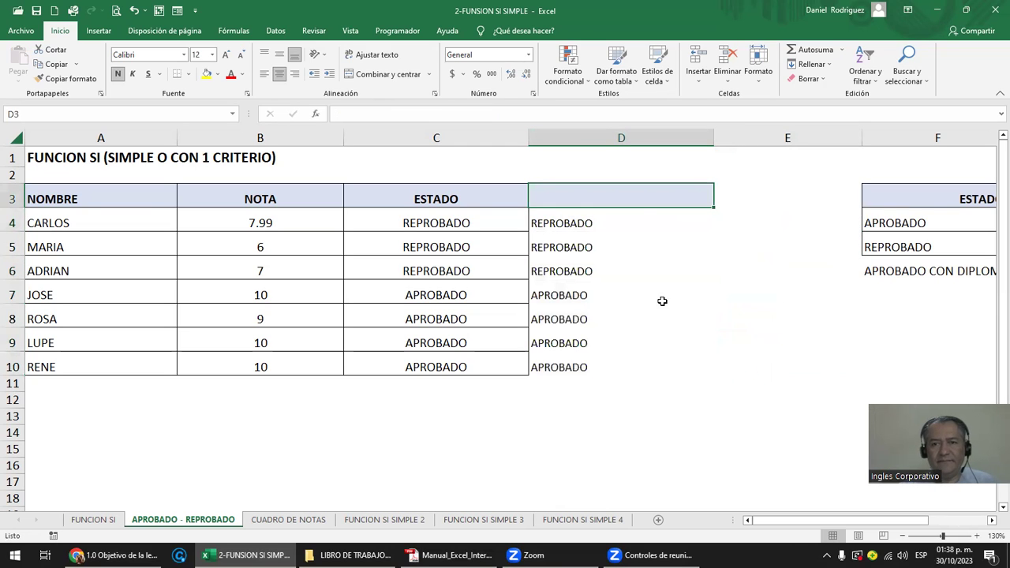
double_click(712, 135)
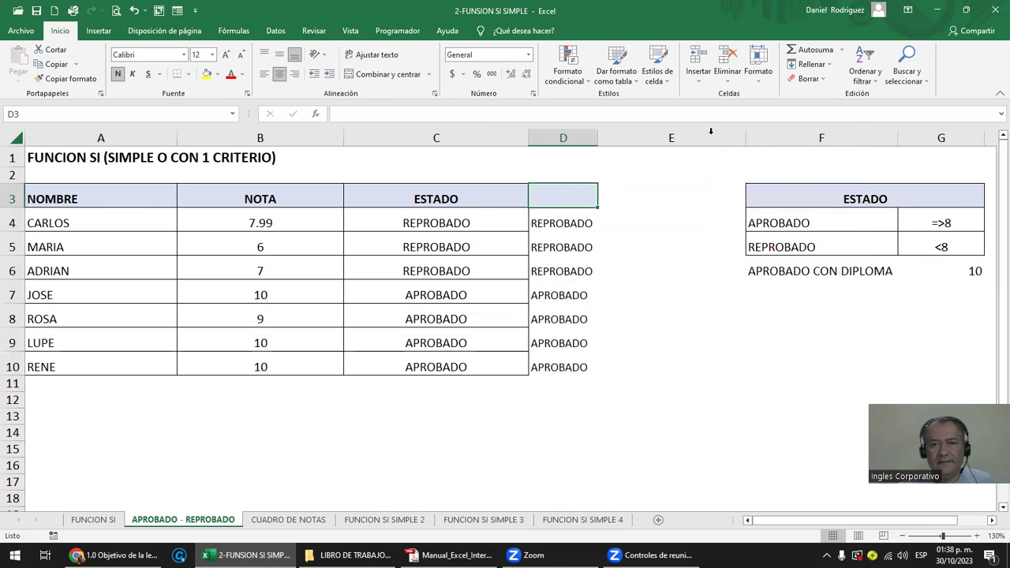
left_click(636, 226)
Enter =SI(B4=10;"APROBADO CON DIPLOMA") in E4.
type("=")
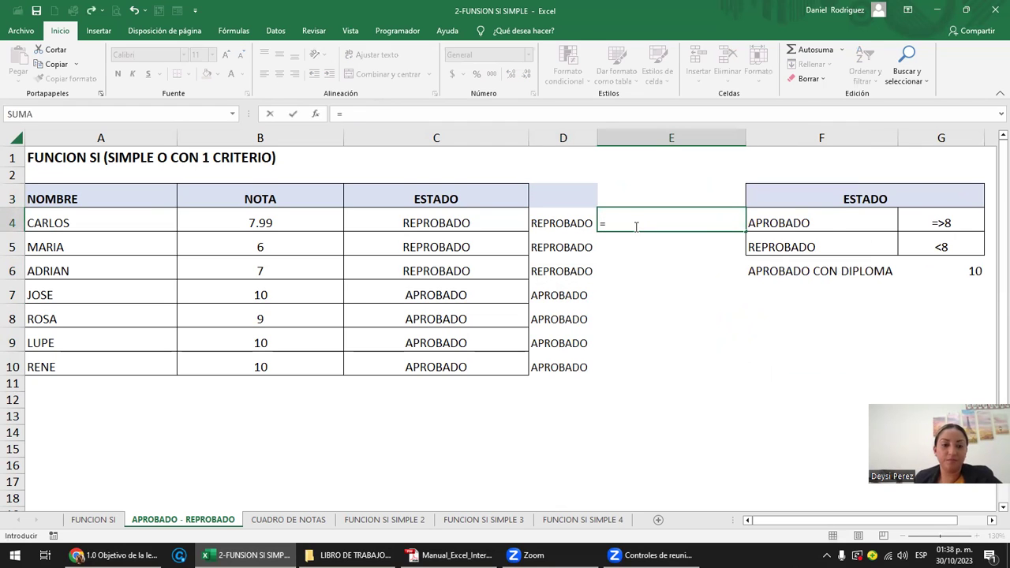
type("SIS")
key("BackSpace")
key("BackSpace")
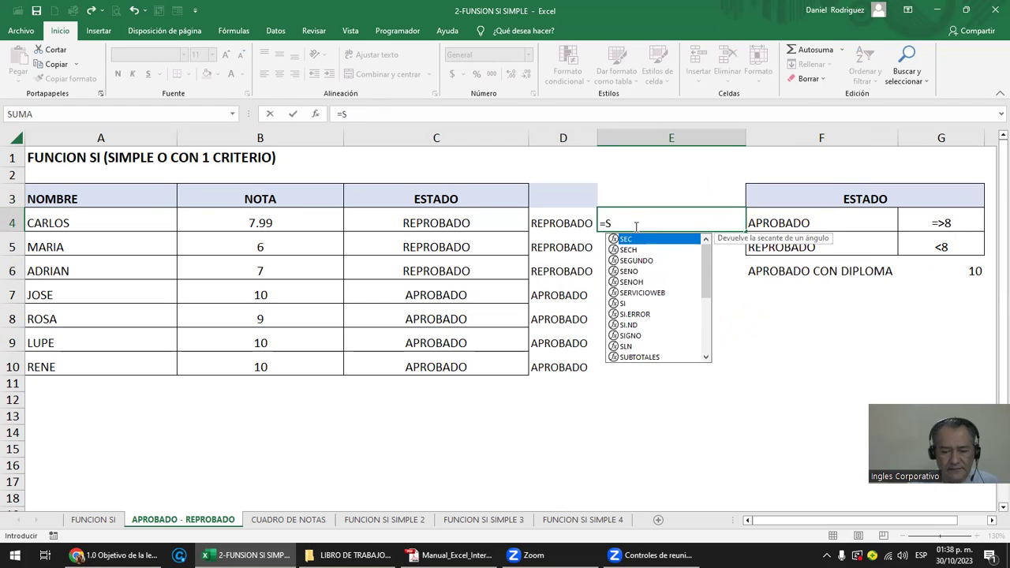
type("I")
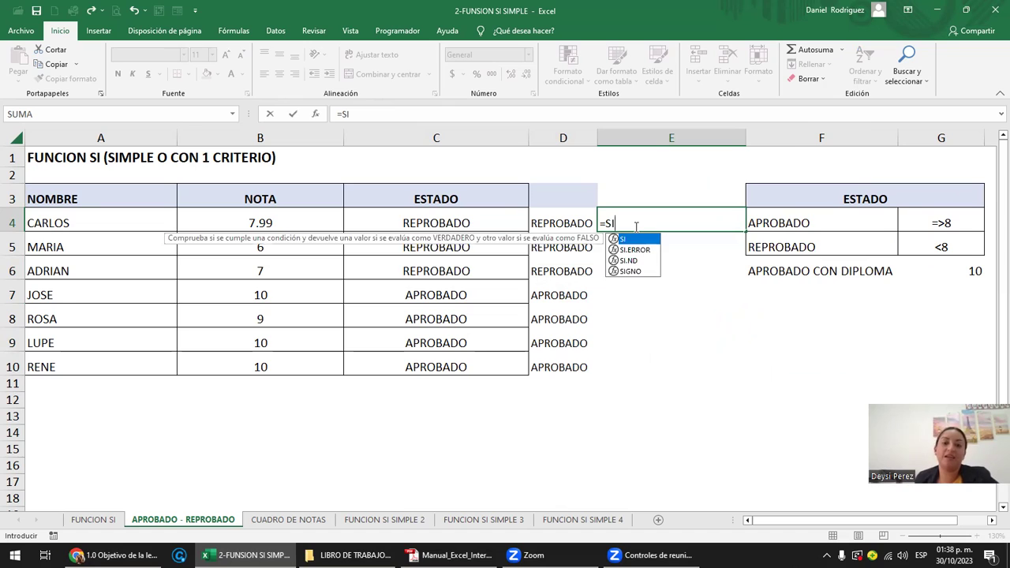
type("(")
left_click(312, 225)
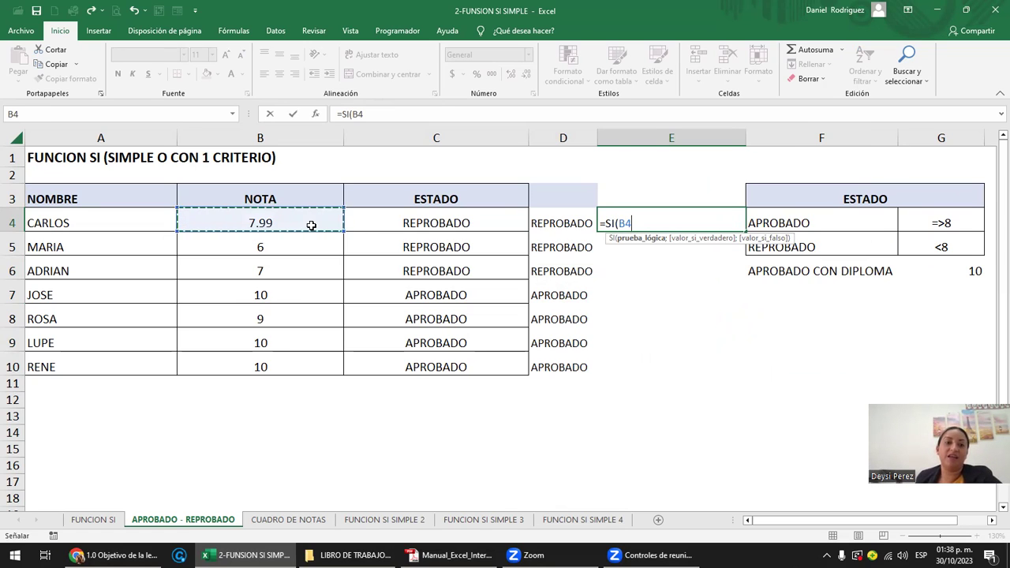
type("=")
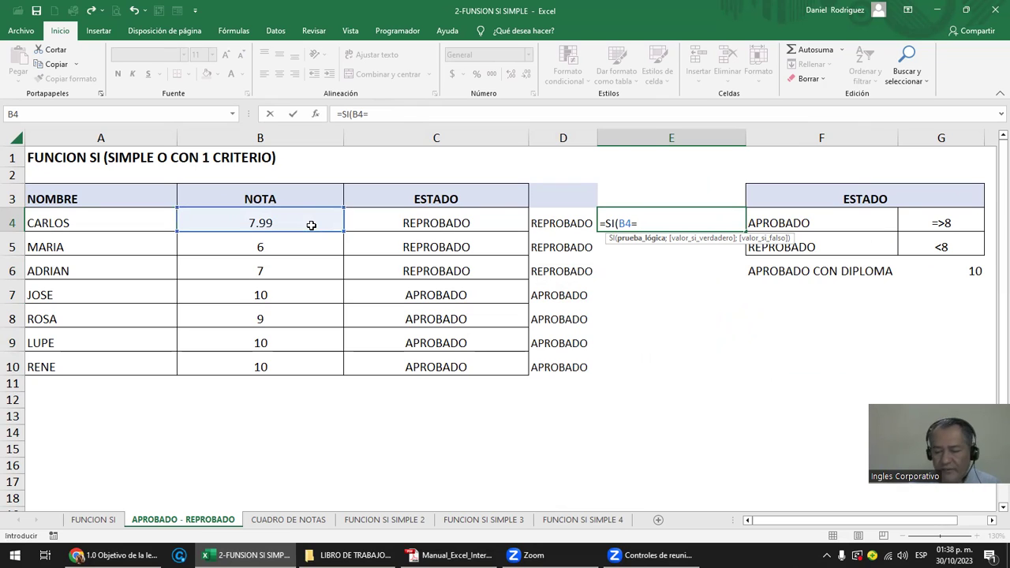
type("10")
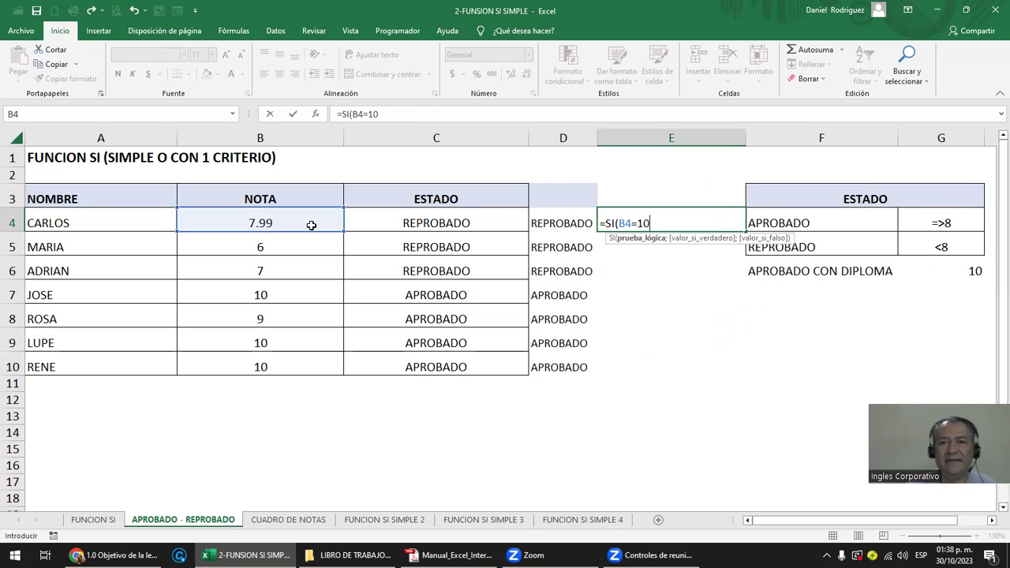
type(";")
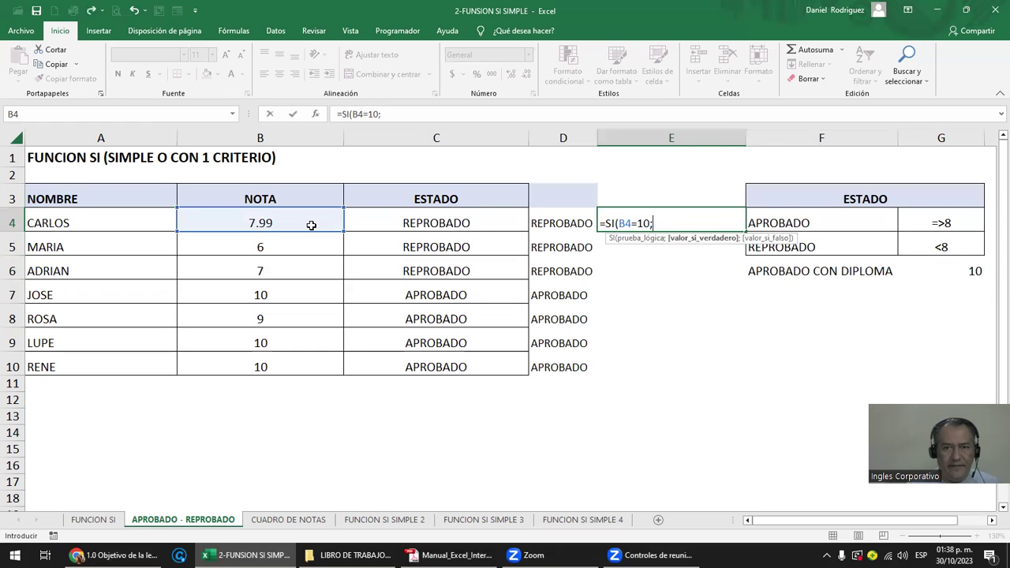
type("PROBADO CON DIPLOMA")
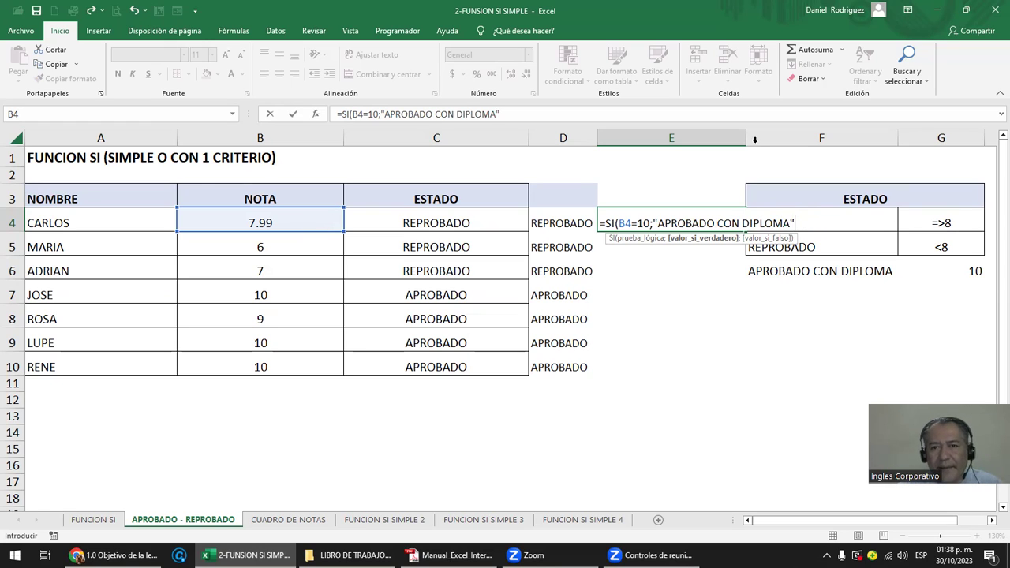
left_click(742, 138)
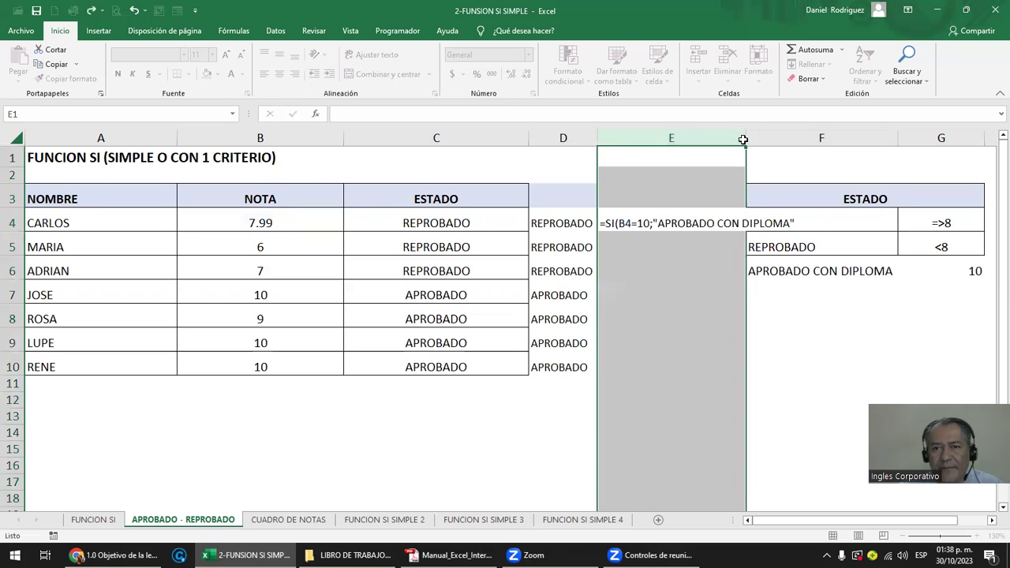
Widen column E to show E4's result, then review the formula unchanged.
left_click(661, 223)
double_click(661, 224)
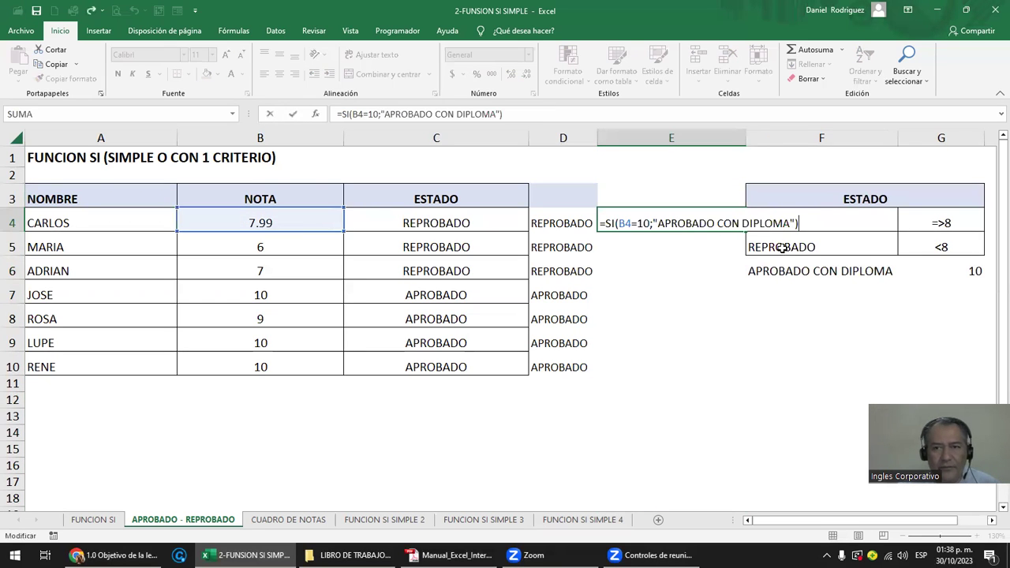
left_click(771, 170)
mouse_move(746, 137)
left_mouse_down()
mouse_move(636, 138)
mouse_move(846, 138)
left_mouse_up()
left_click(712, 223)
double_click(711, 224)
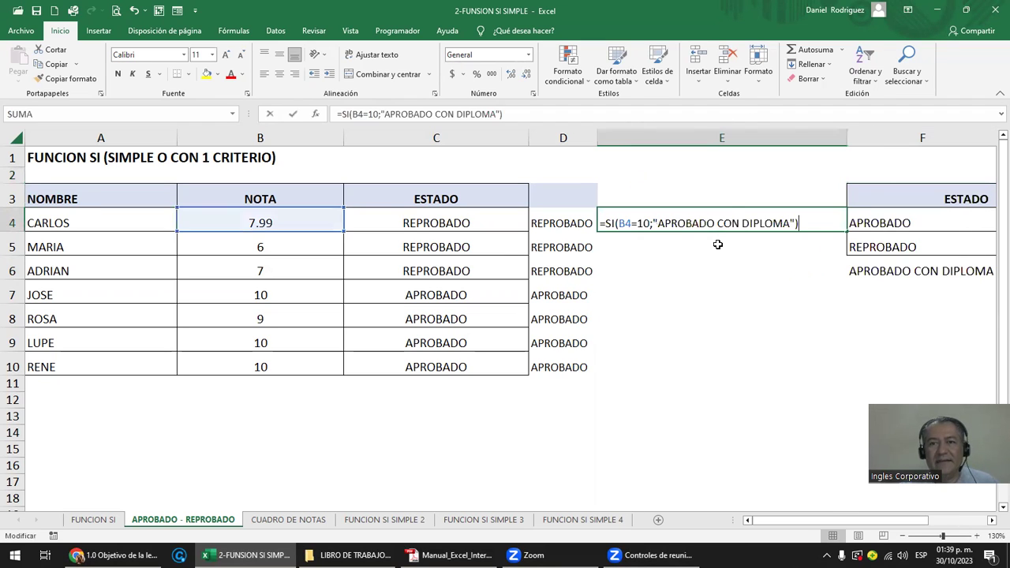
key("Escape")
Test B4 with a grade of 10, then set it to 8.
left_click(271, 224)
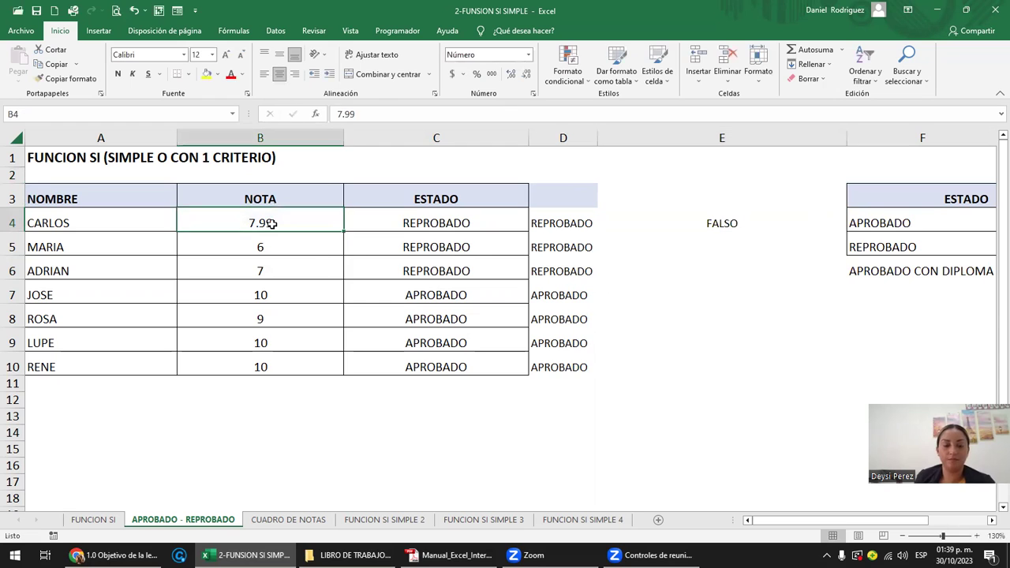
type("10")
key("Return")
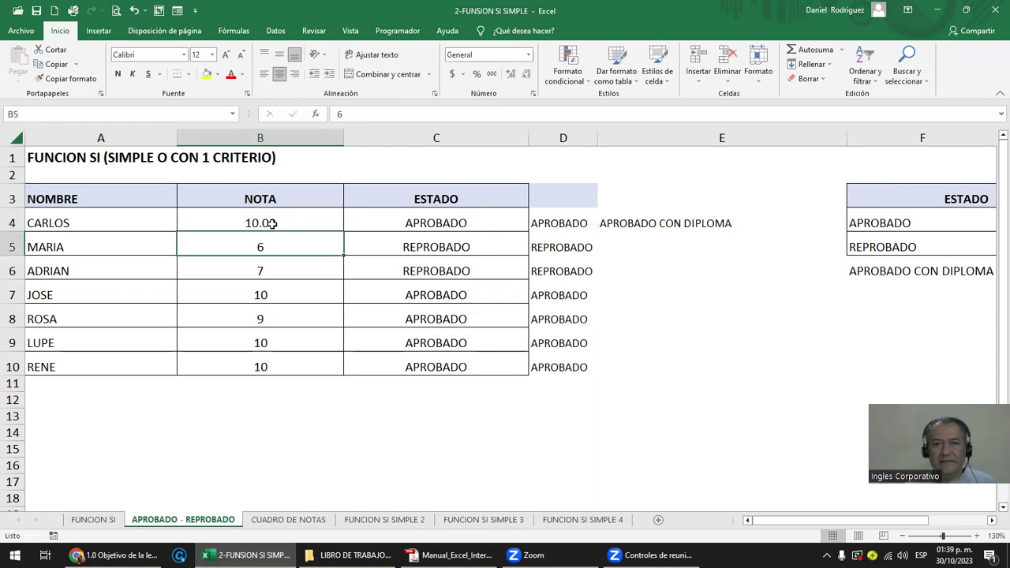
left_click(270, 224)
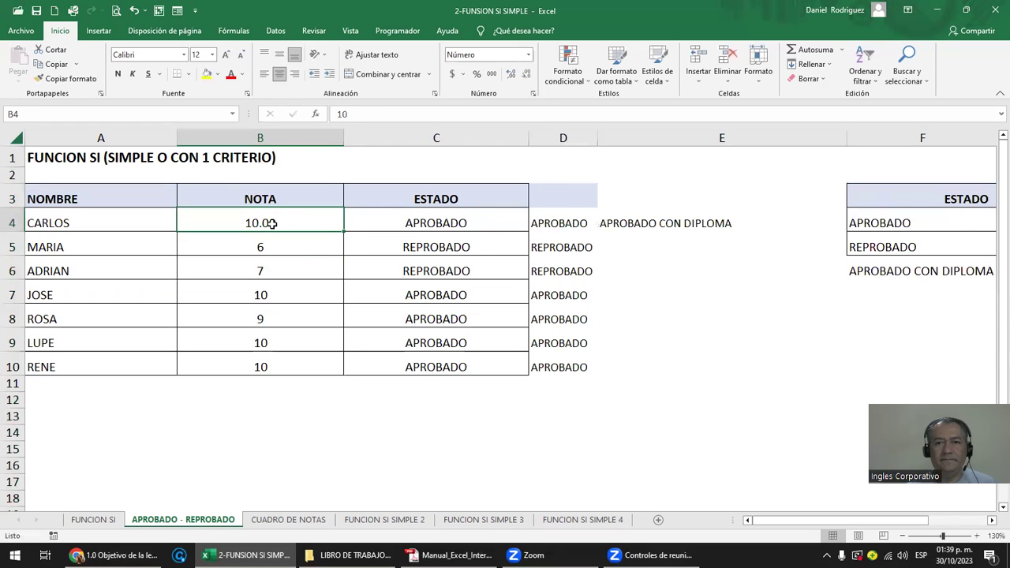
type("8")
key("Return")
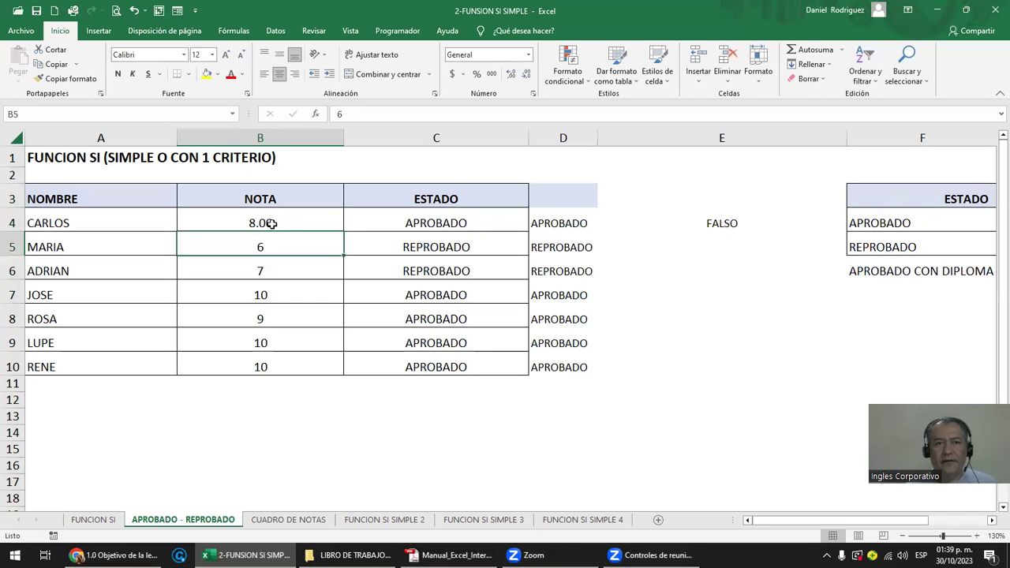
Recheck E4's SI formula with B4 at 8 and select column C.
left_click(271, 224)
double_click(271, 224)
key("Tab")
key("Tab")
key("Tab")
key("F2")
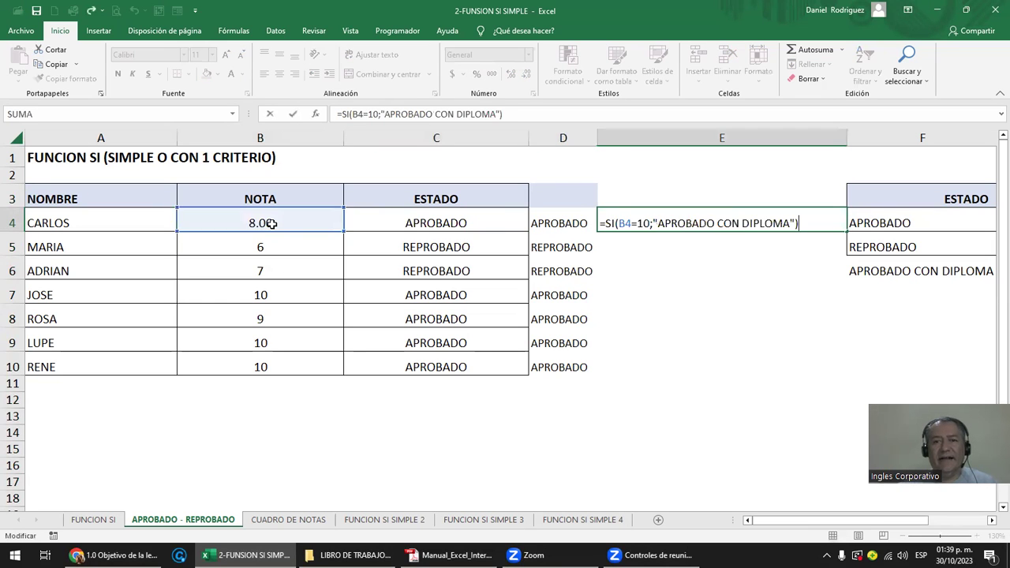
left_click(425, 138)
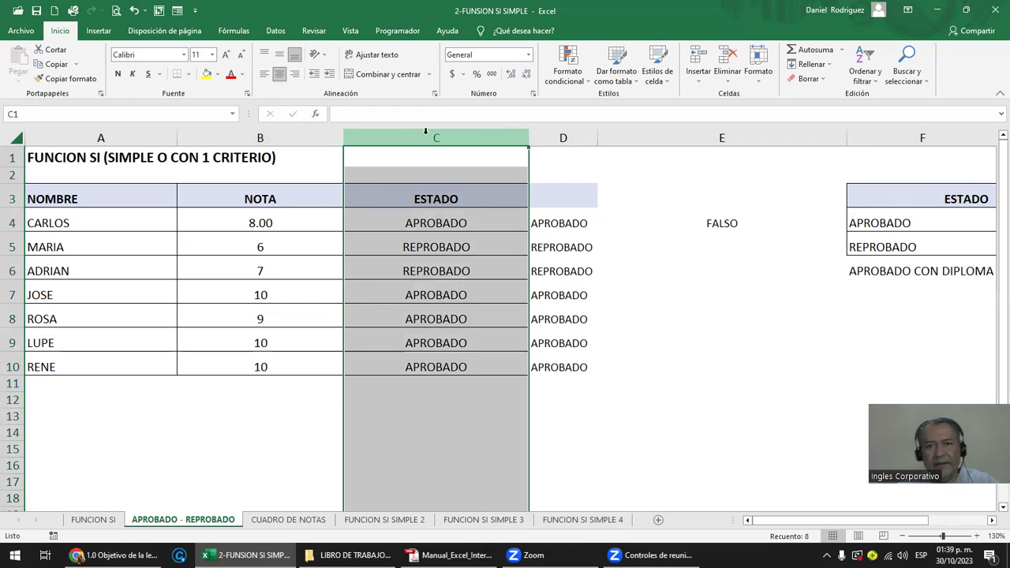
Give F4:G5 (APROBADO and REPROBADO criteria) a yellow fill, leaving the DIPLOMA row unfilled.
left_click_drag(428, 137, 559, 137)
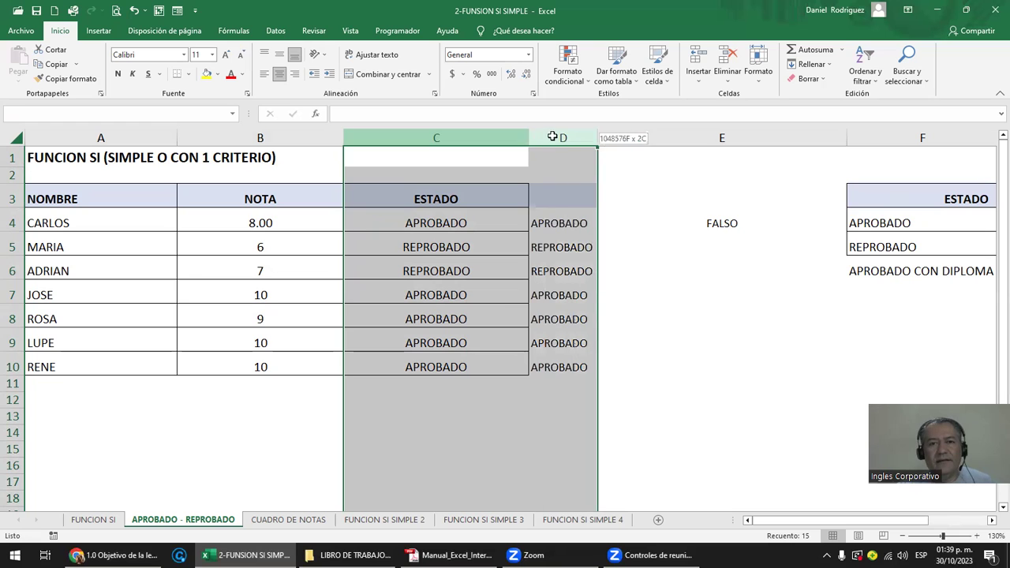
left_click(725, 218)
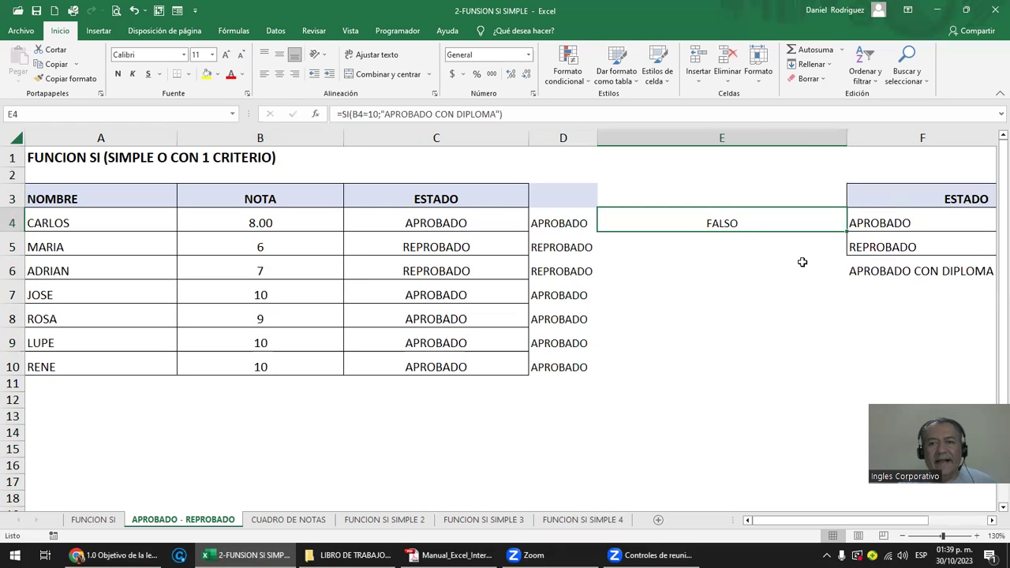
left_click(884, 261)
key("Right")
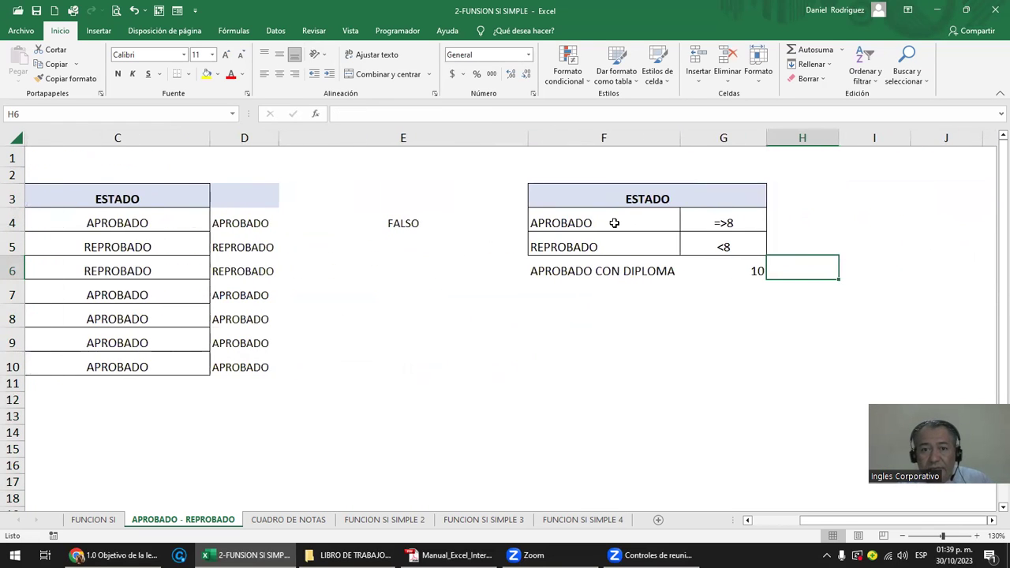
left_click_drag(606, 222, 704, 246)
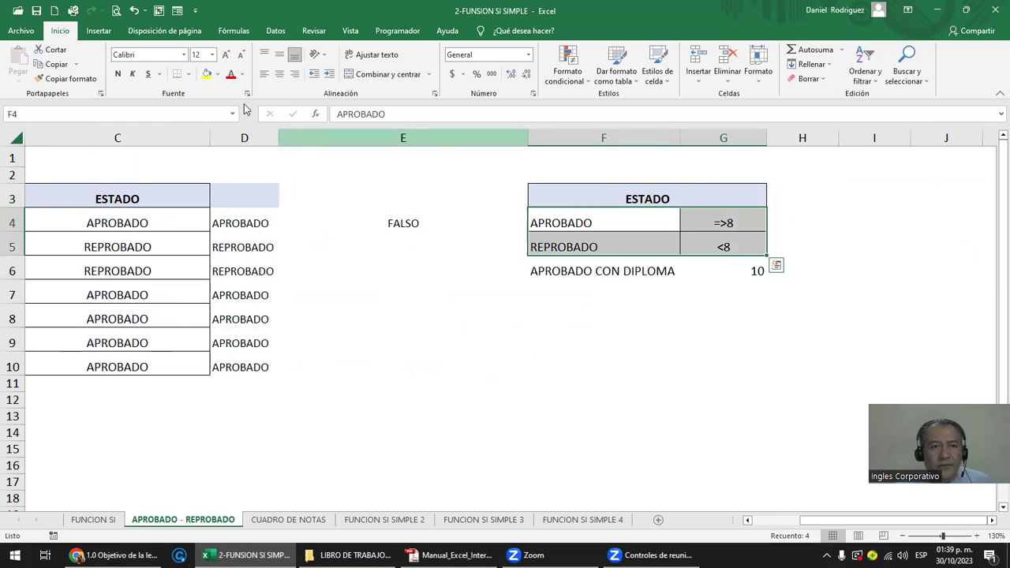
left_click(217, 74)
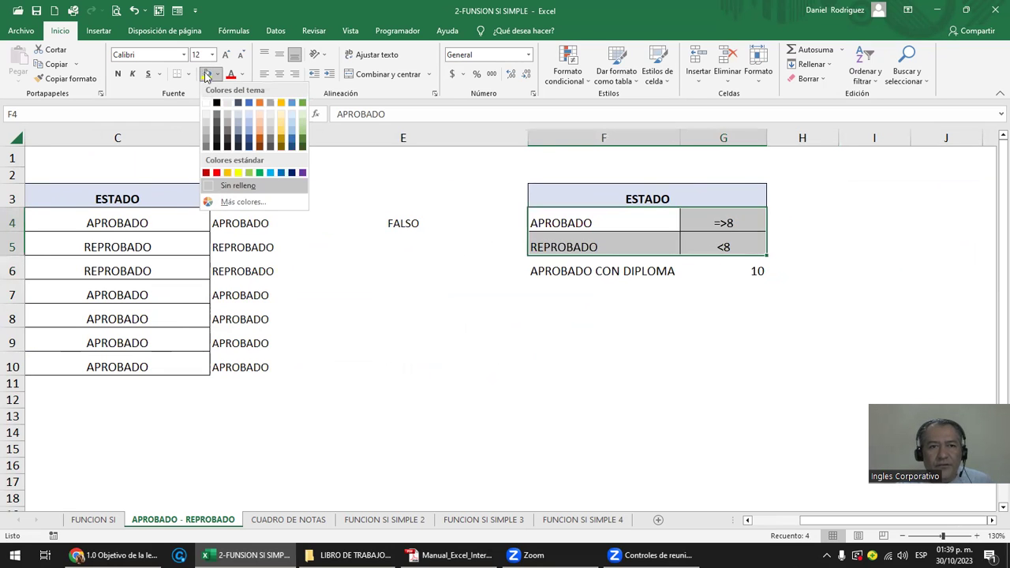
left_click(238, 172)
left_click(621, 232)
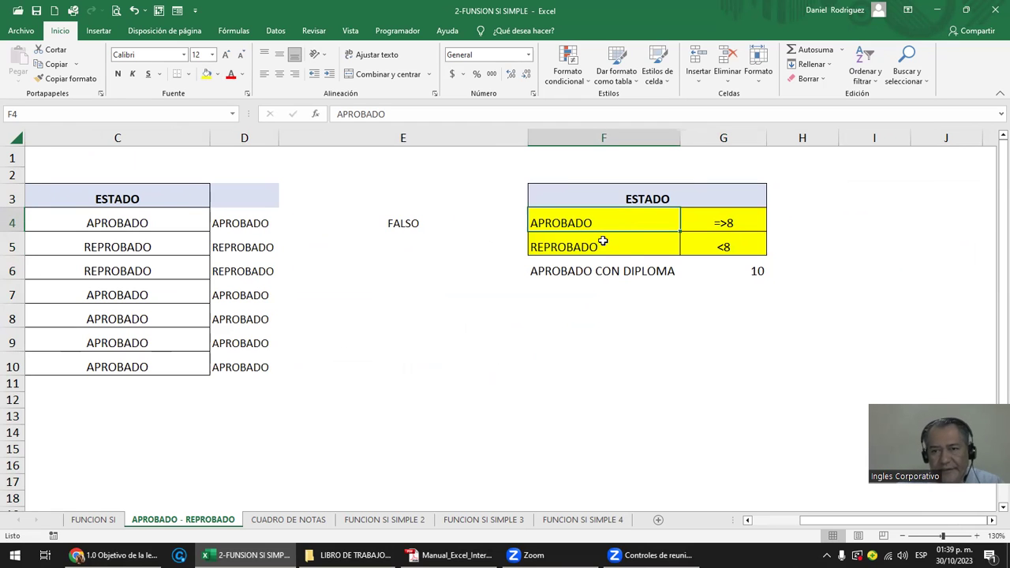
left_click(582, 271)
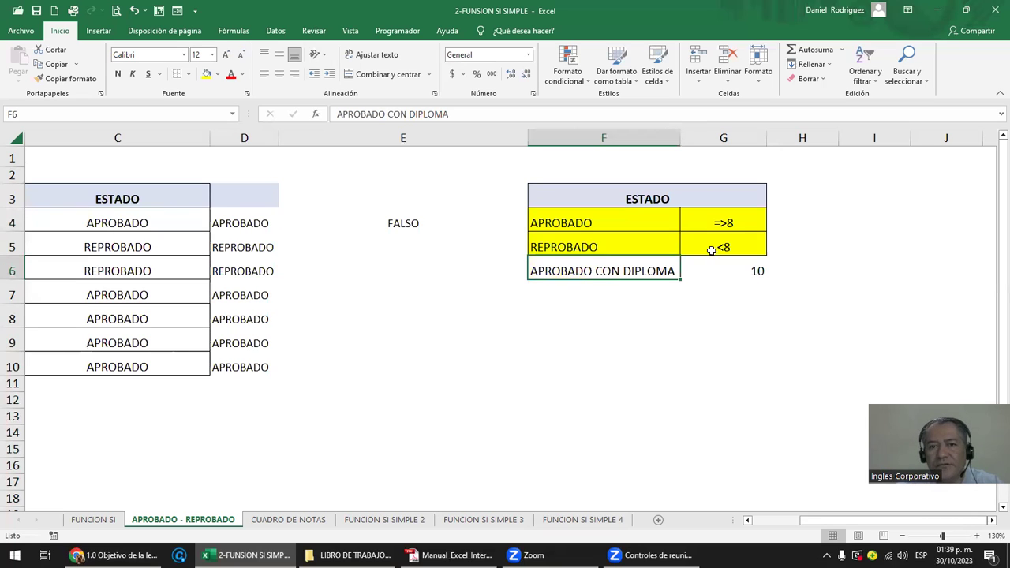
left_click_drag(783, 215, 780, 241)
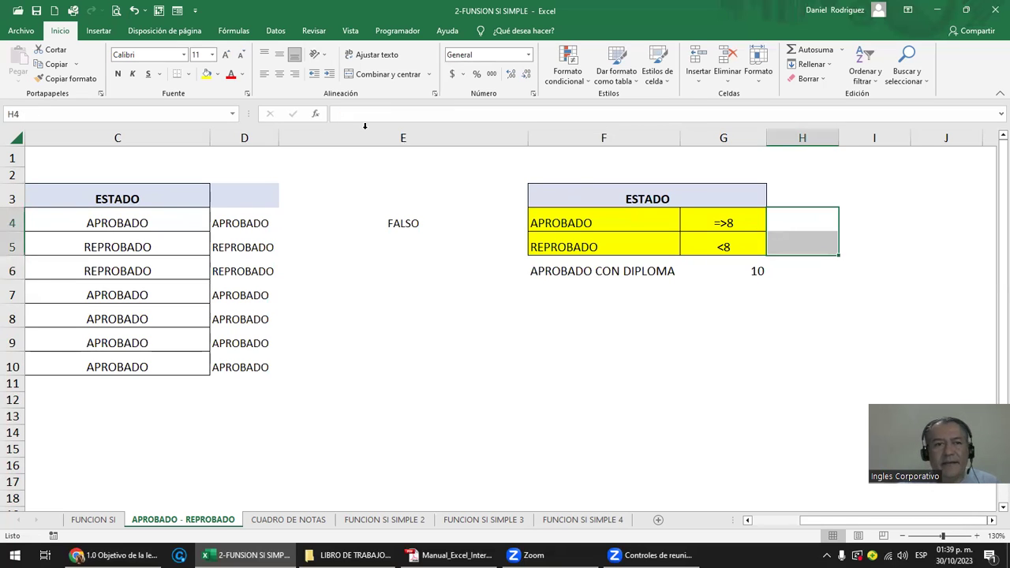
Merge H4:H5 with the label 'SI 1' and put 'SI' in H6.
left_click(391, 79)
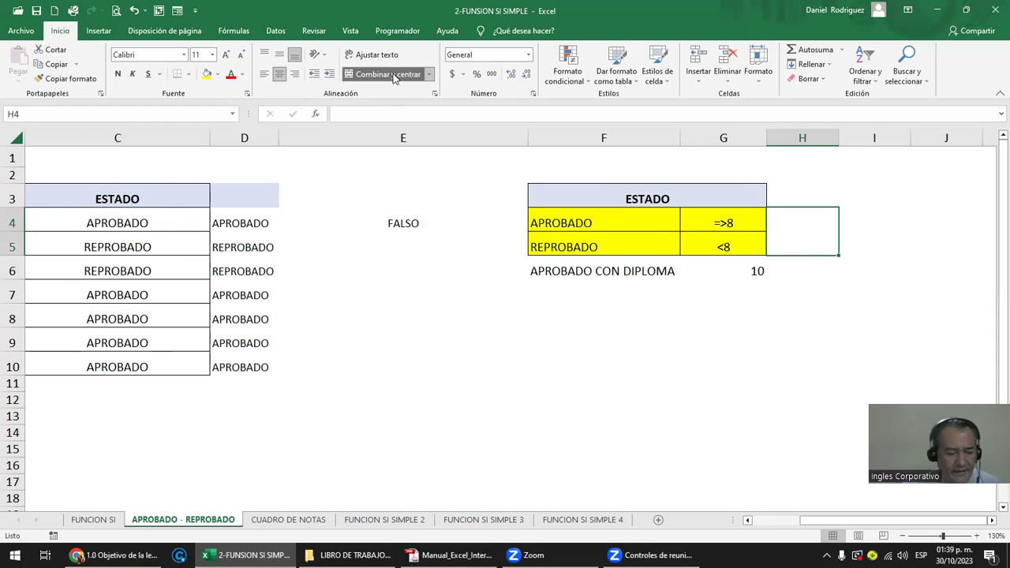
type("SI ")
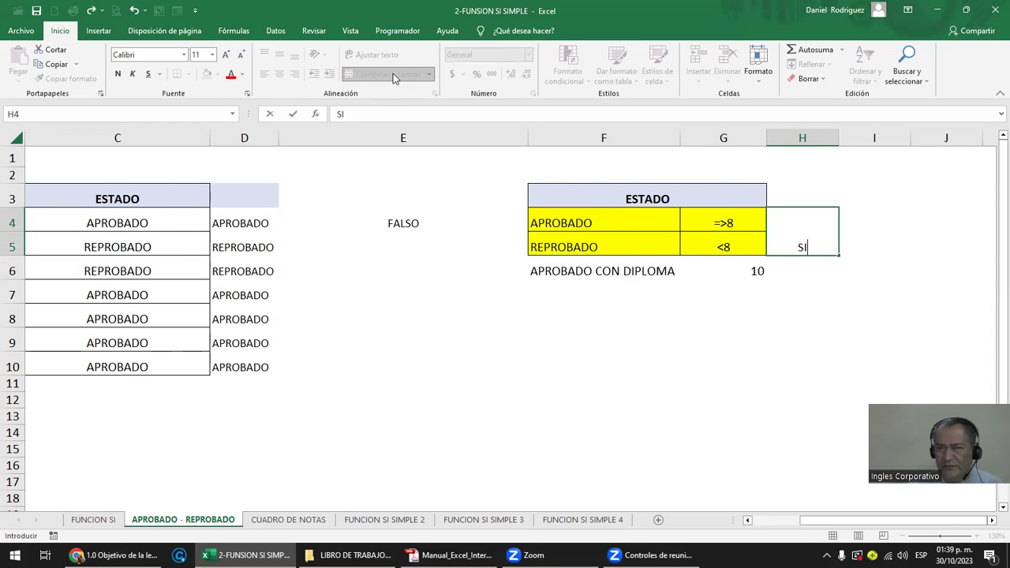
type("1")
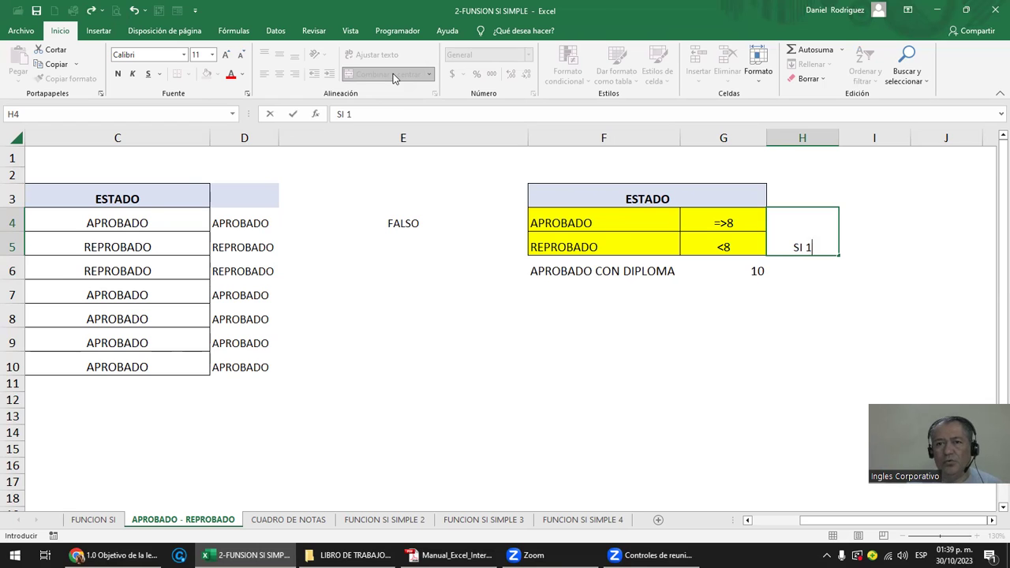
key("Return")
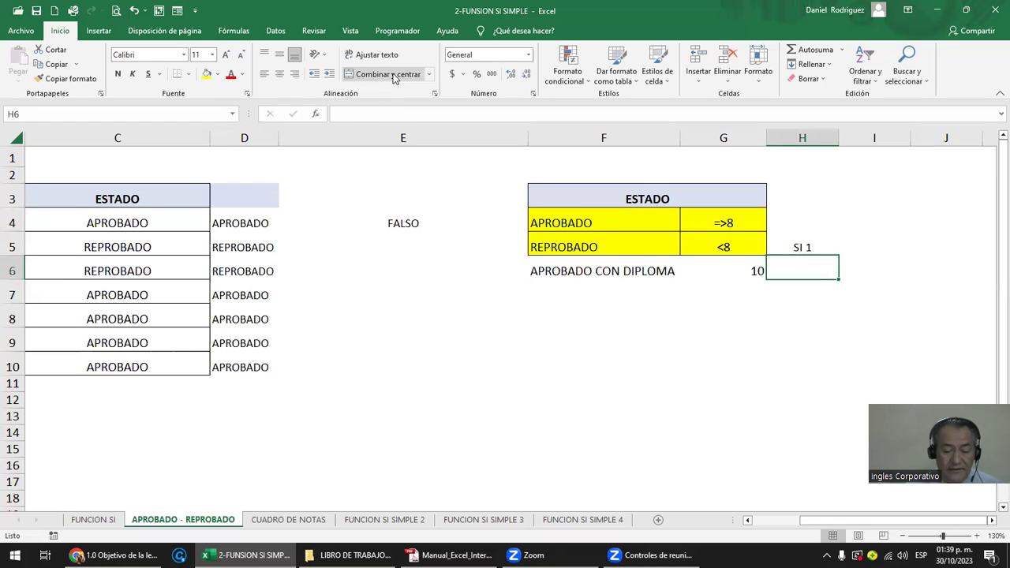
type("SI 2")
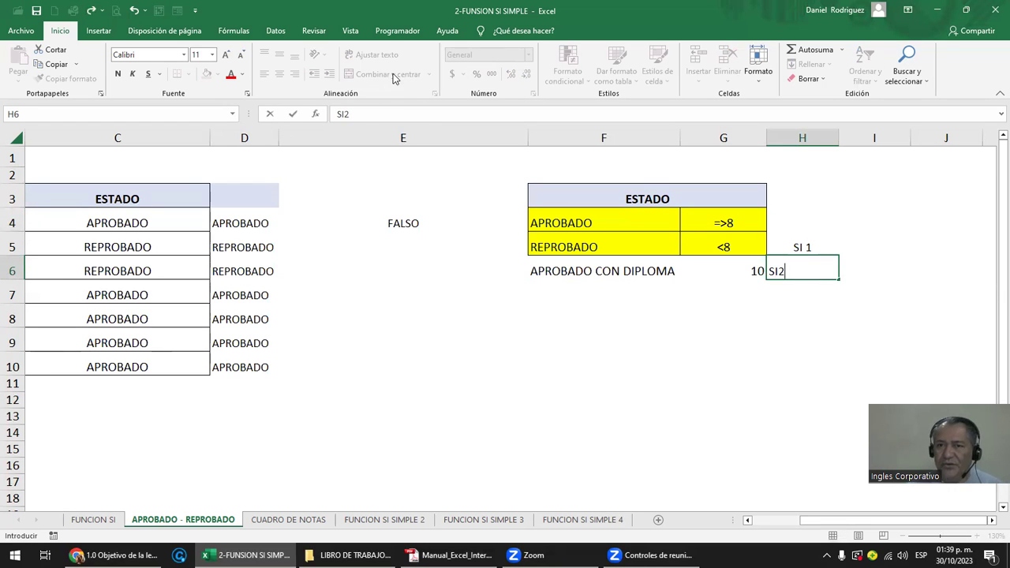
key("BackSpace")
key("Return")
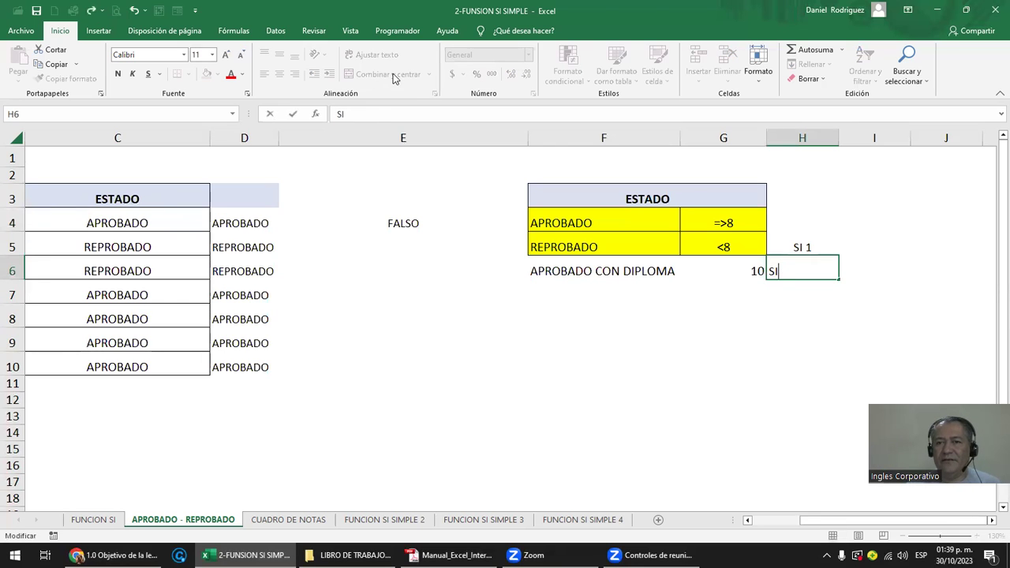
Correct the merged H4:H5 label to 'SI' and look over the criteria labels.
key("Up")
key("Up")
key("F2")
key("BackSpace")
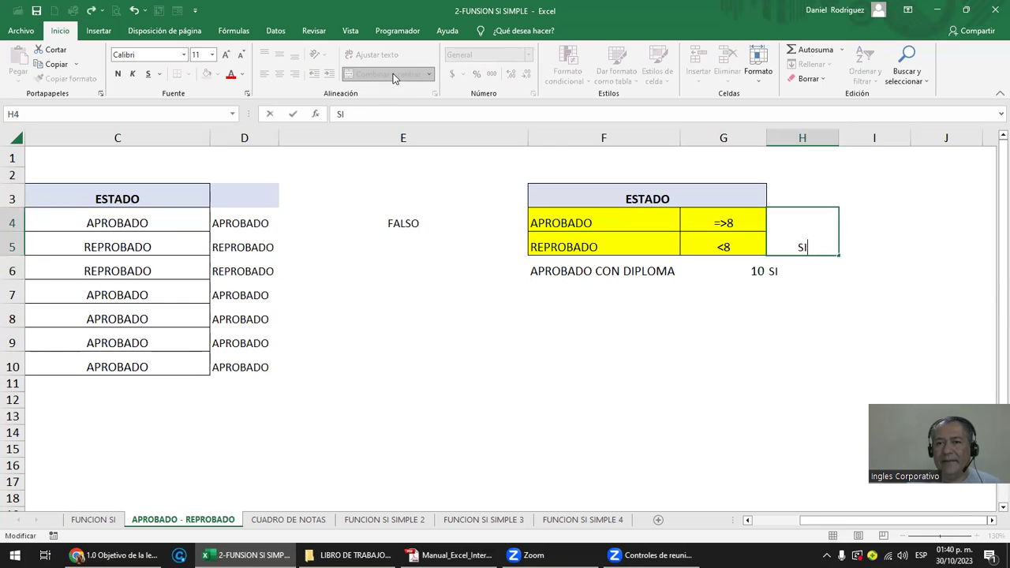
key("Return")
left_click(580, 226)
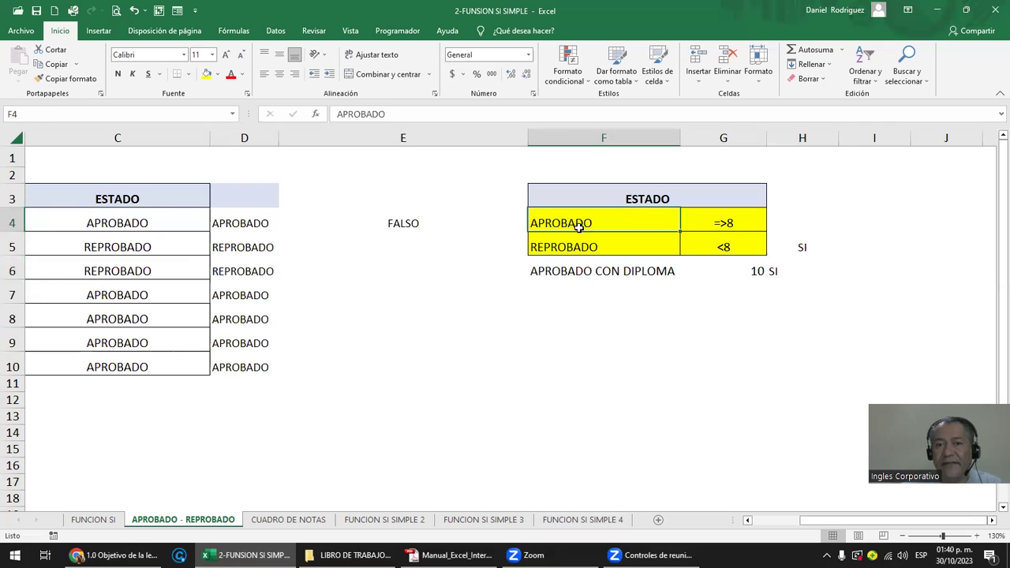
left_click_drag(579, 227, 582, 235)
left_click(593, 273)
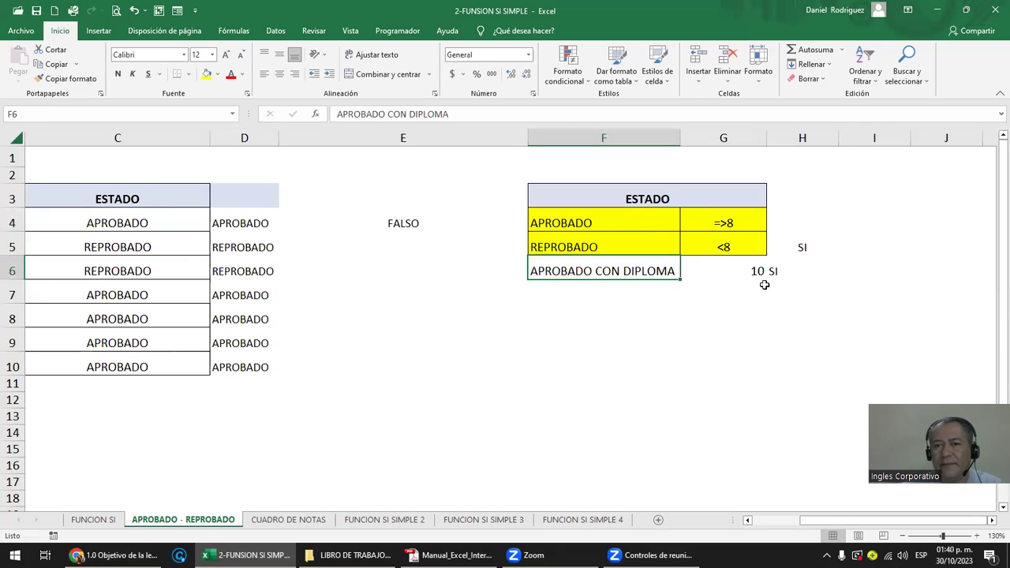
left_click(779, 273)
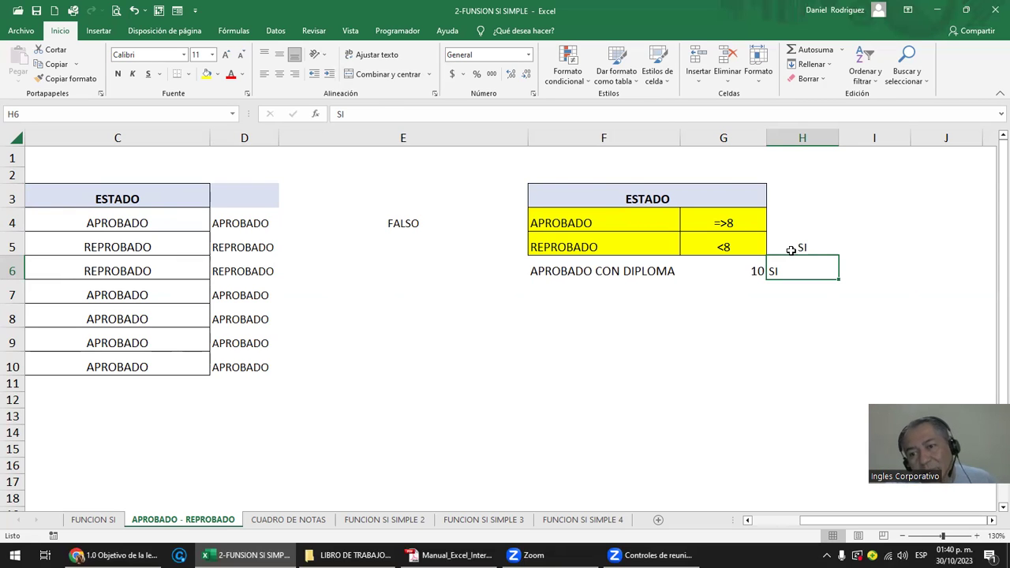
Start nesting a second SI into E4's diploma formula, then cancel the edit.
left_click(401, 215)
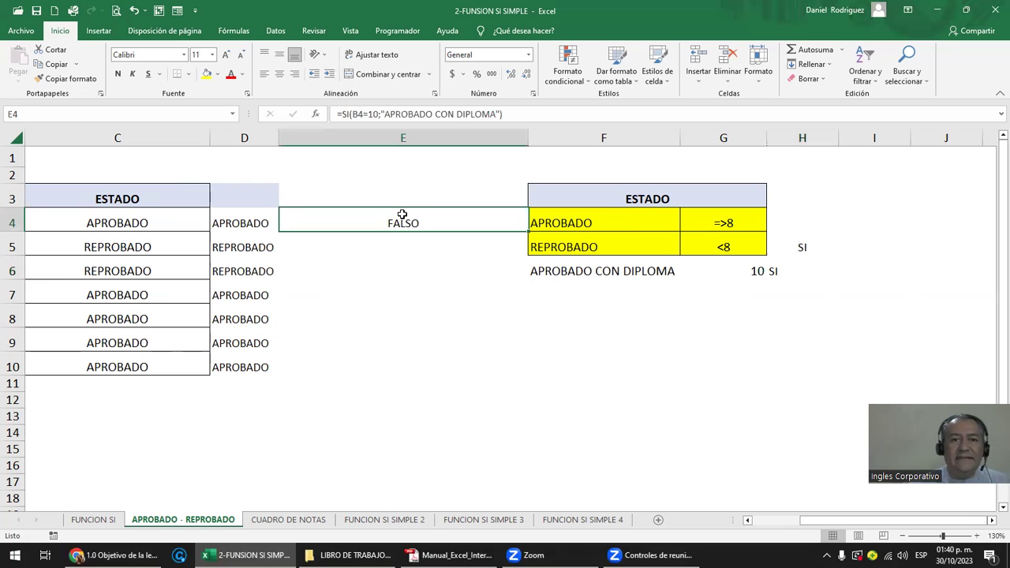
double_click(402, 214)
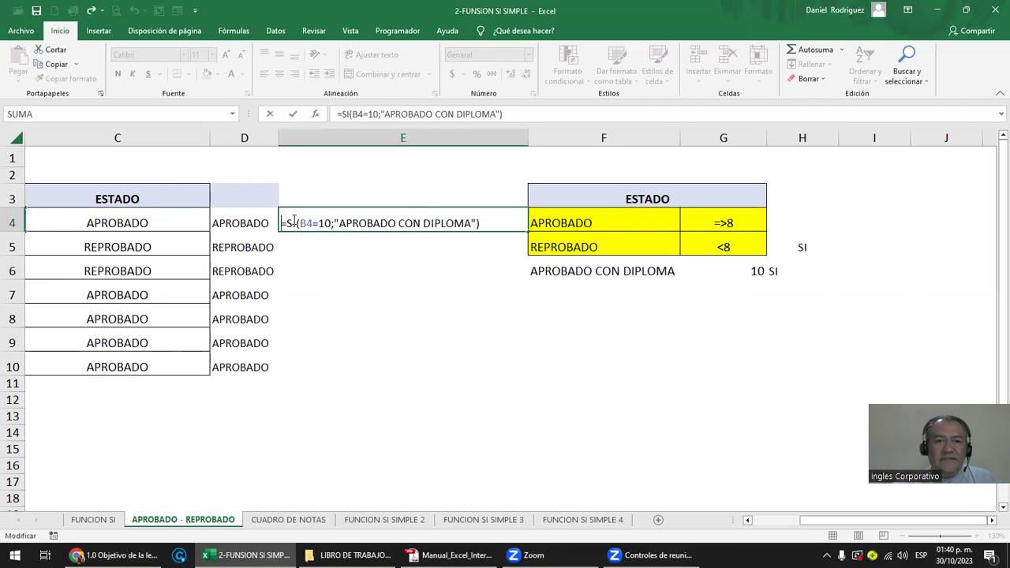
left_click(411, 223)
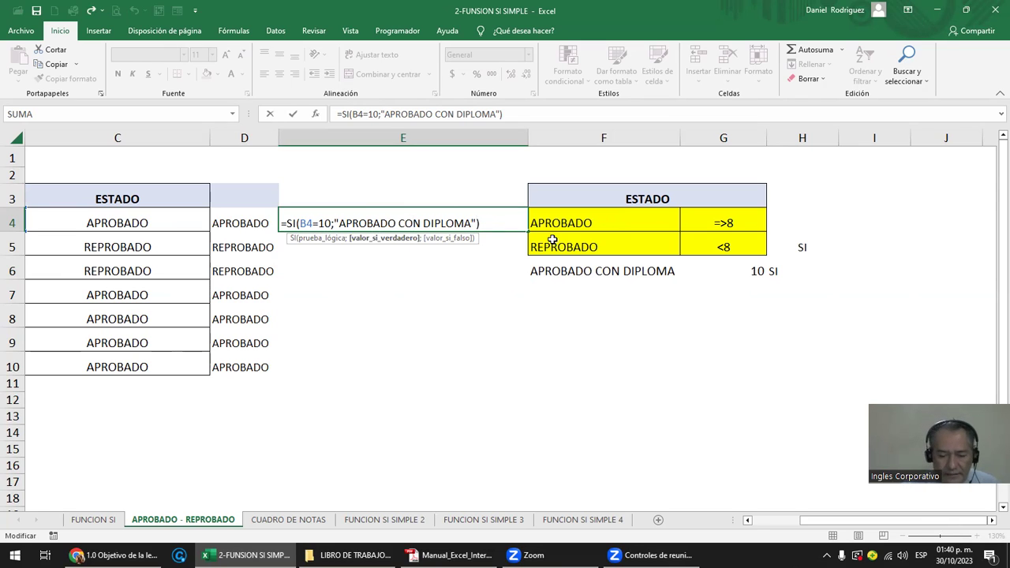
type(";")
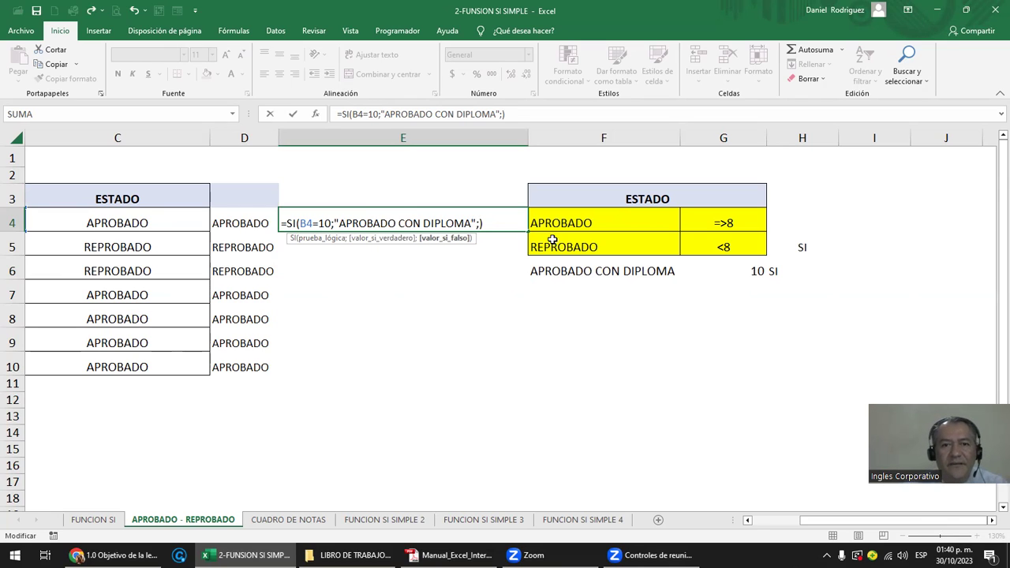
key("Delete")
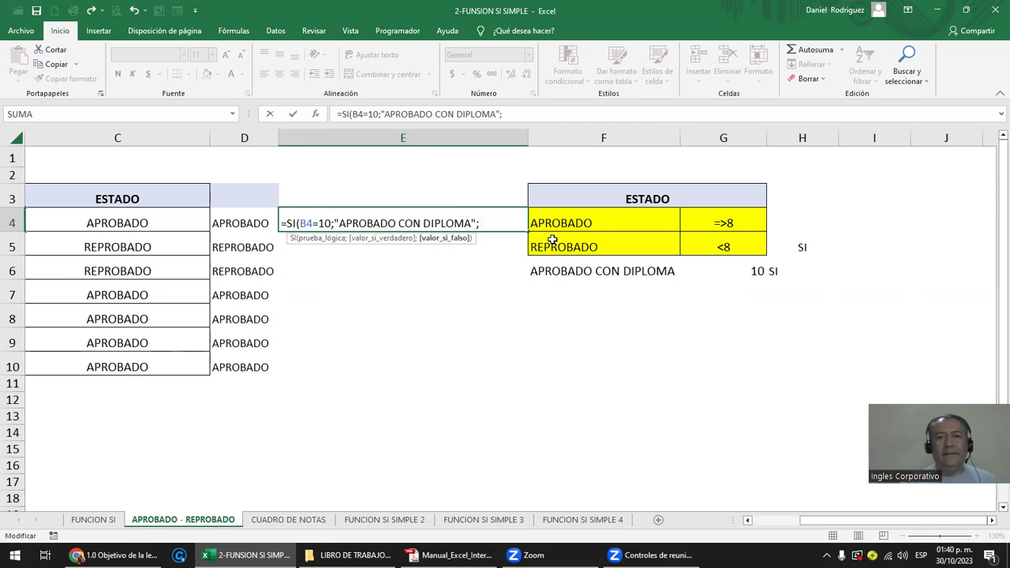
type(" S")
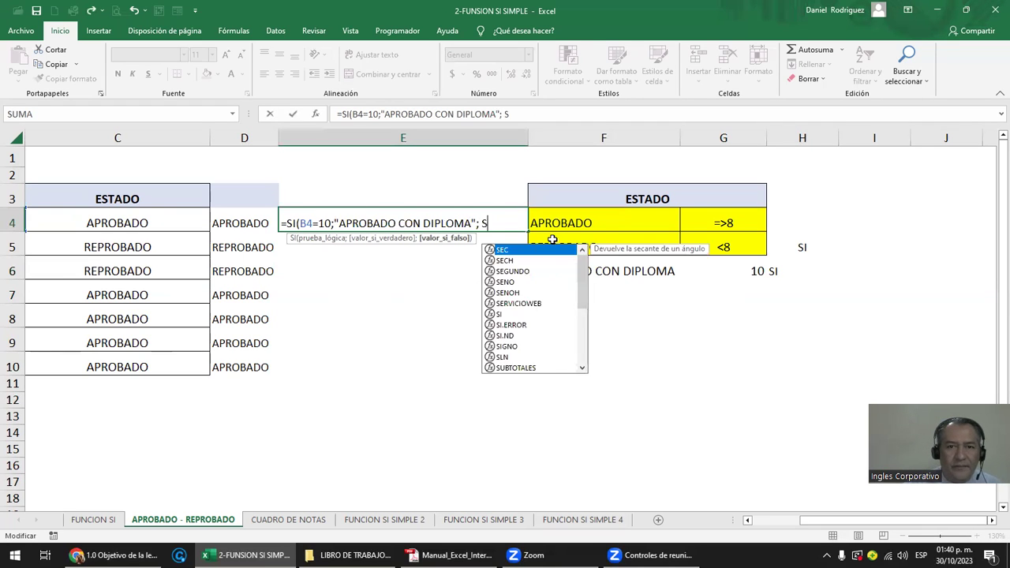
type("I(")
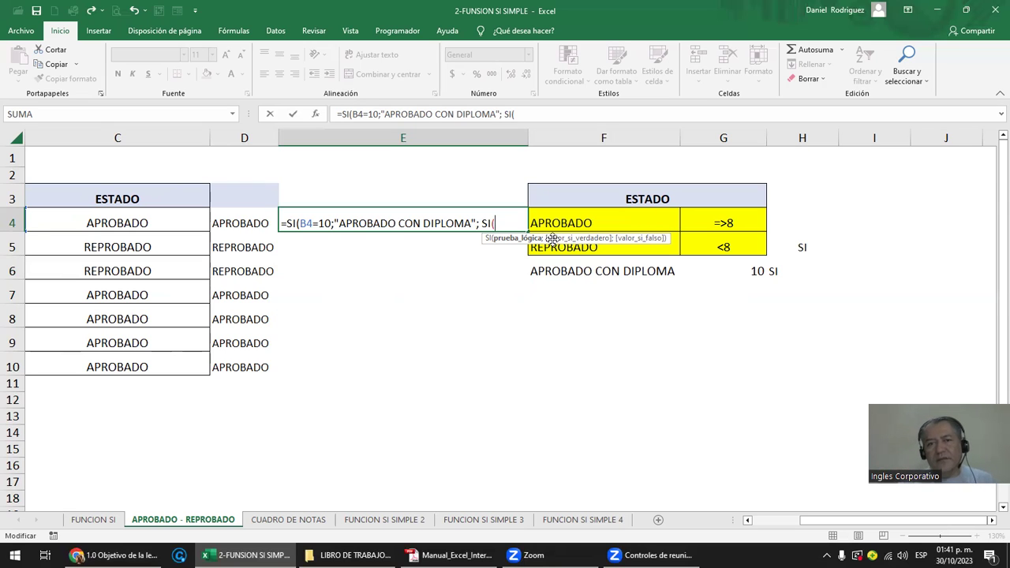
key("Escape")
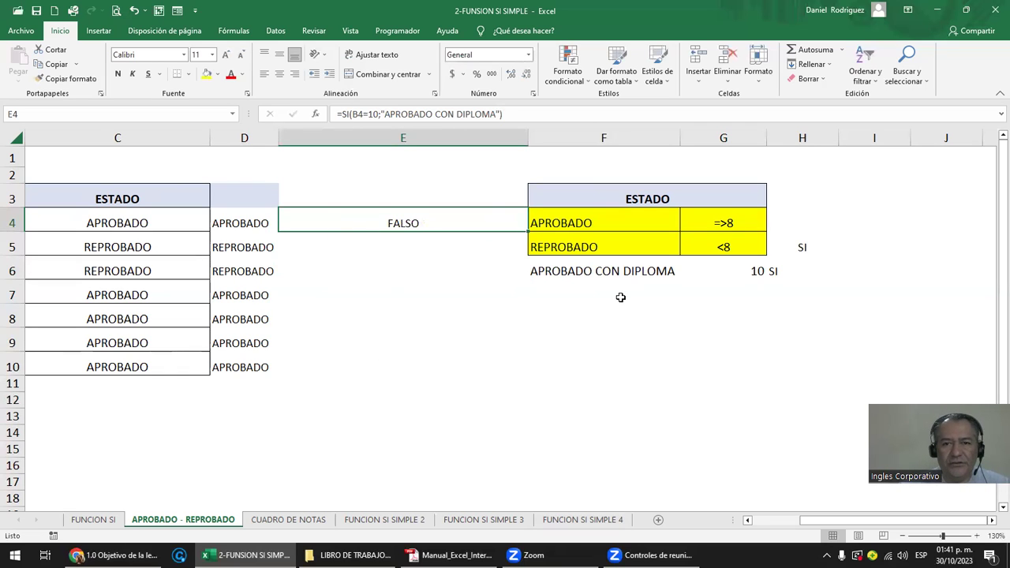
Centre the SI labels in H4:H6 beside the criteria table.
left_click(566, 268)
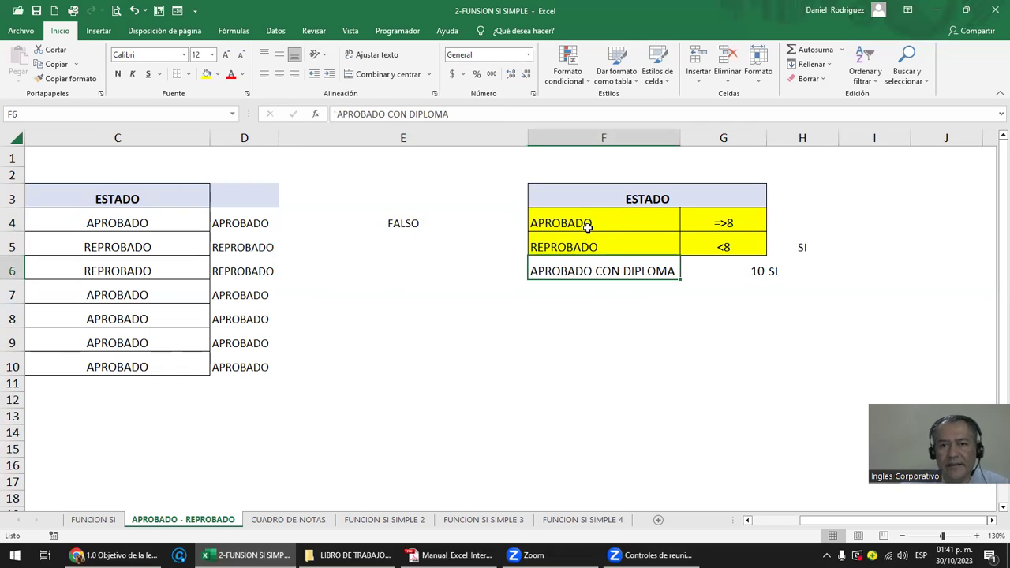
left_click_drag(613, 269, 827, 262)
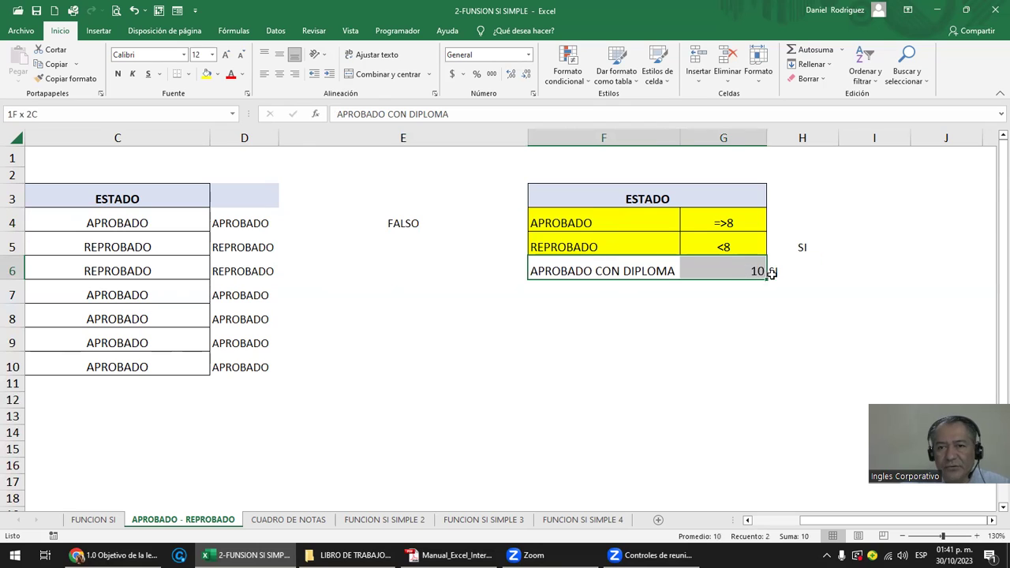
left_click_drag(802, 224, 802, 270)
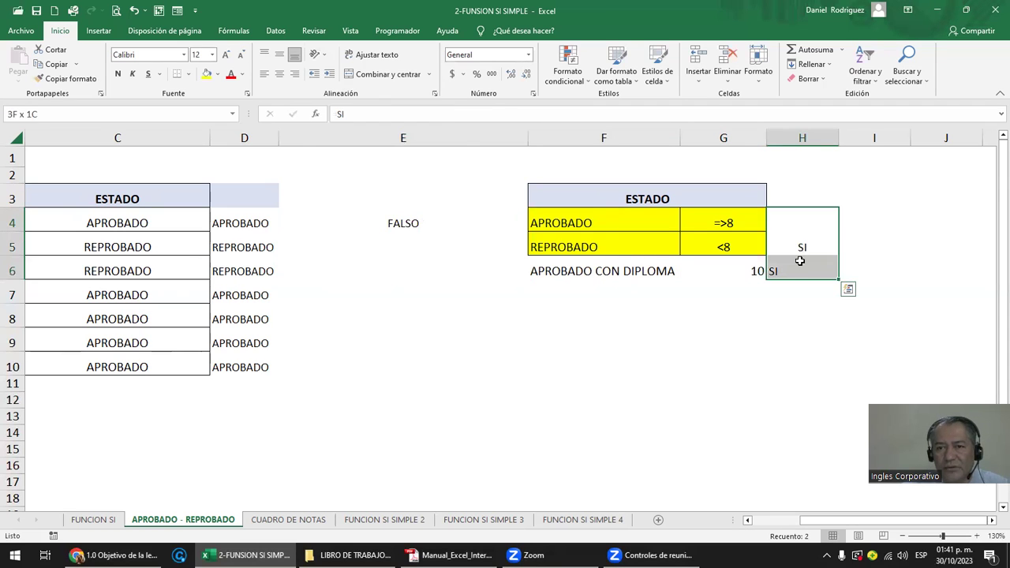
left_click(281, 75)
left_click(281, 75)
left_click(435, 356)
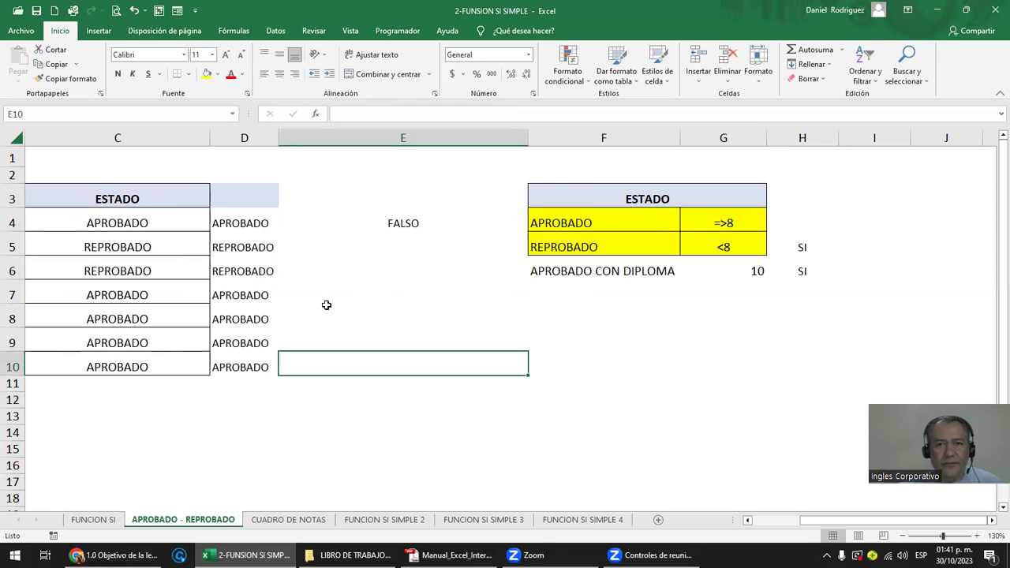
left_click(117, 221)
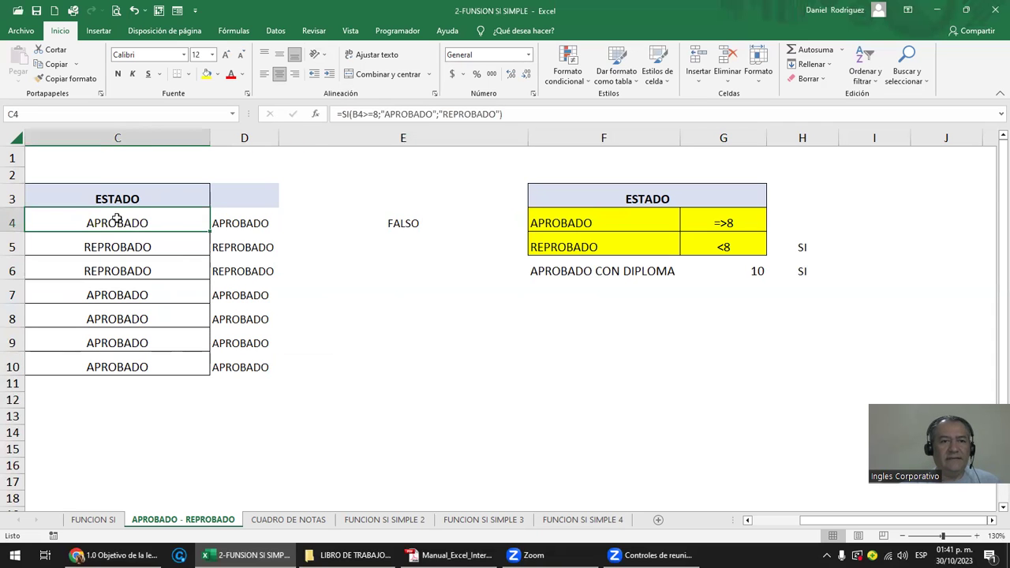
Switch to CUADRO DE NOTAS and view J6's =SI(I6>=7.5;"Aprobado";"Reprobado") formula.
left_click(290, 521)
left_click(119, 267)
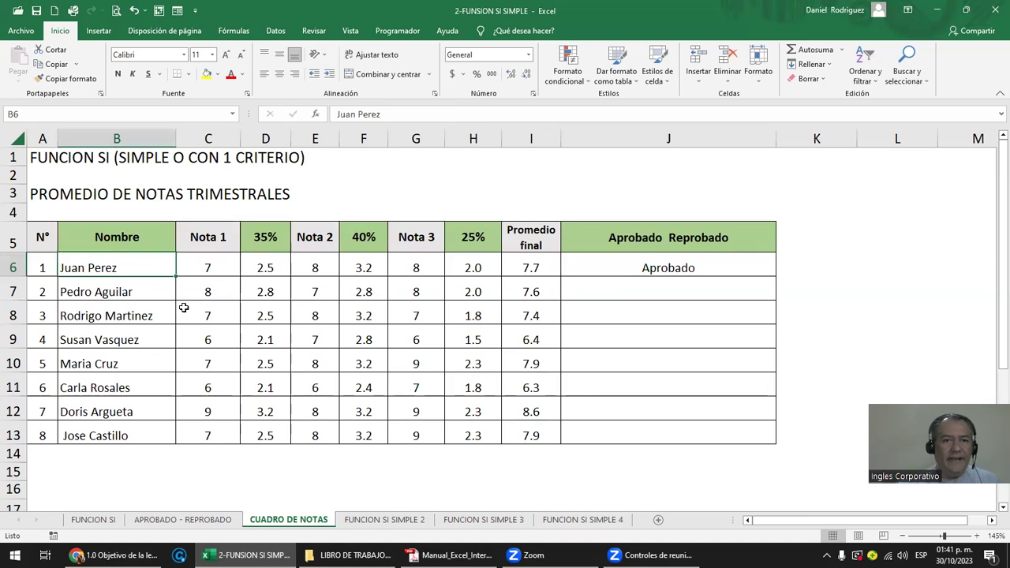
key("Left")
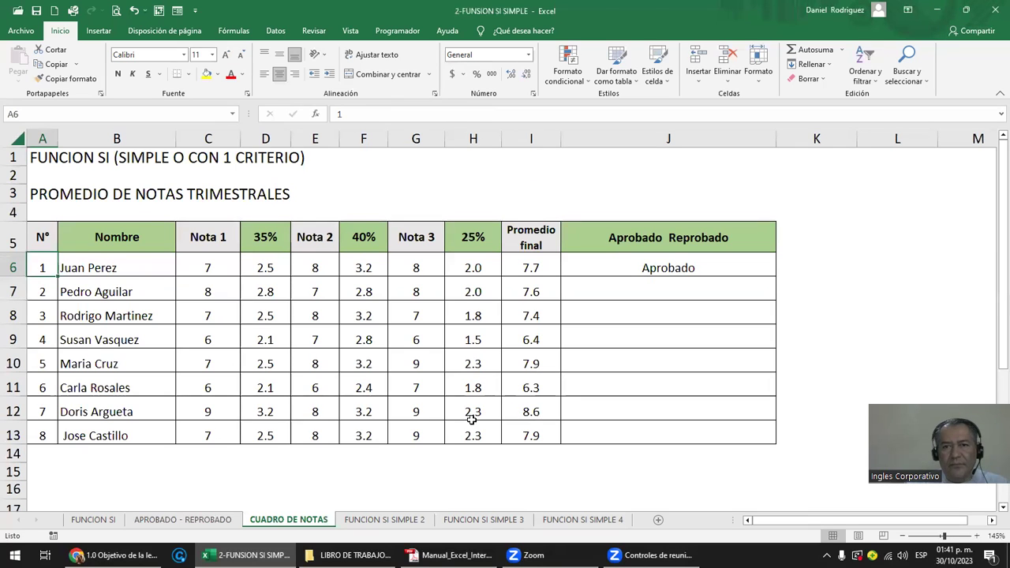
double_click(635, 265)
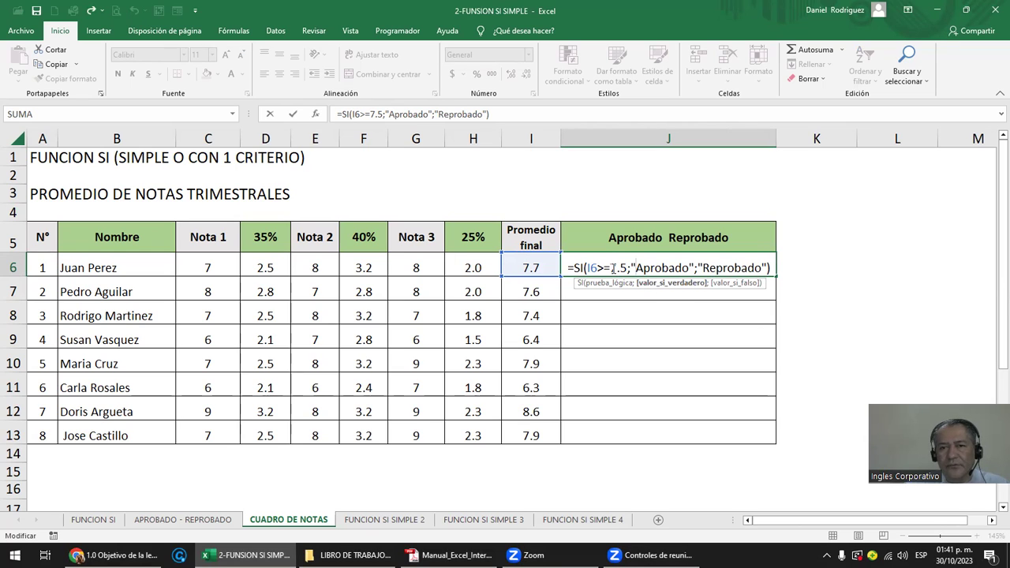
left_click(672, 157)
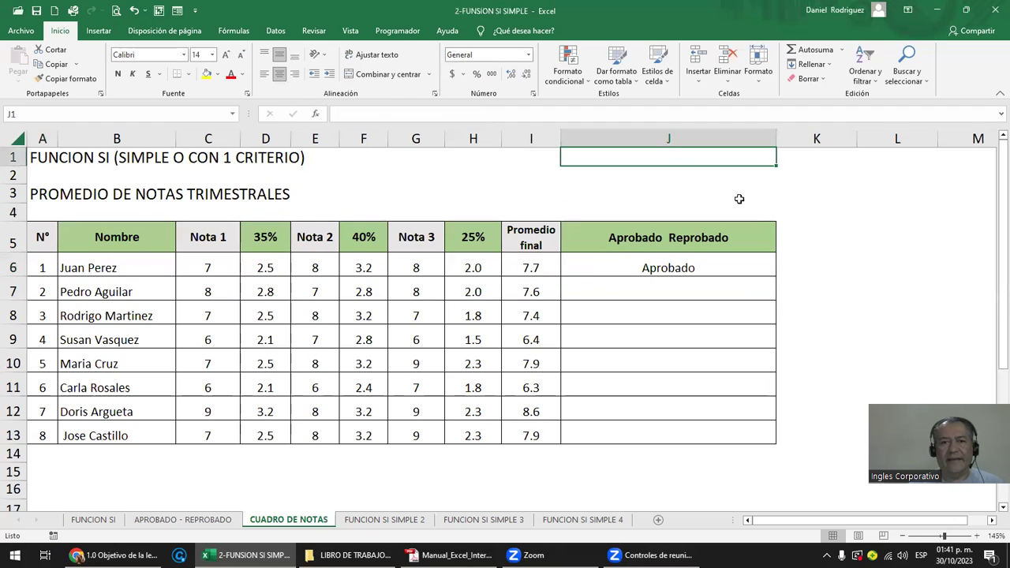
Enter the label NOTA BASE in J1 and 7.50 in K1.
type("NOTA ")
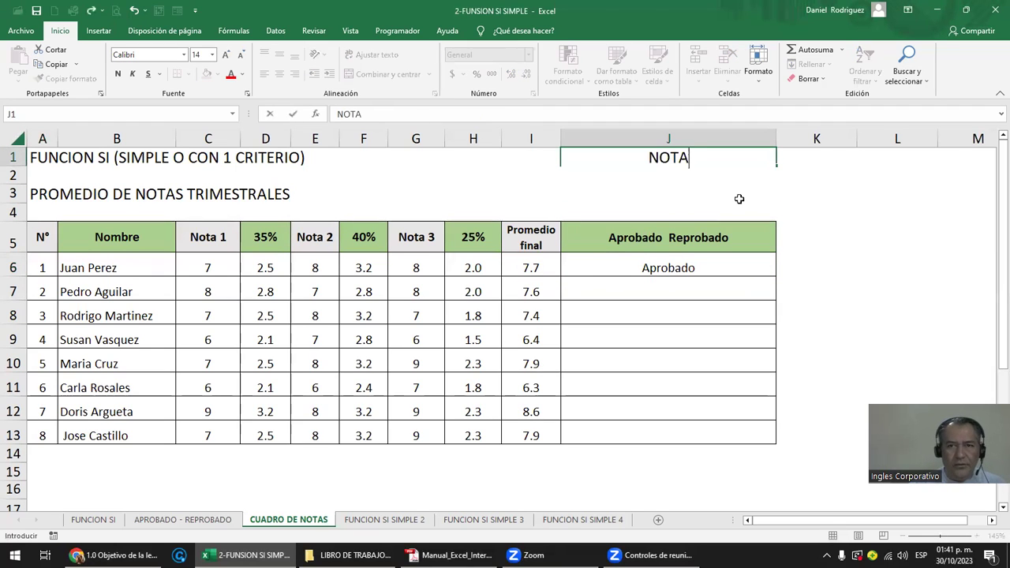
type("BASE")
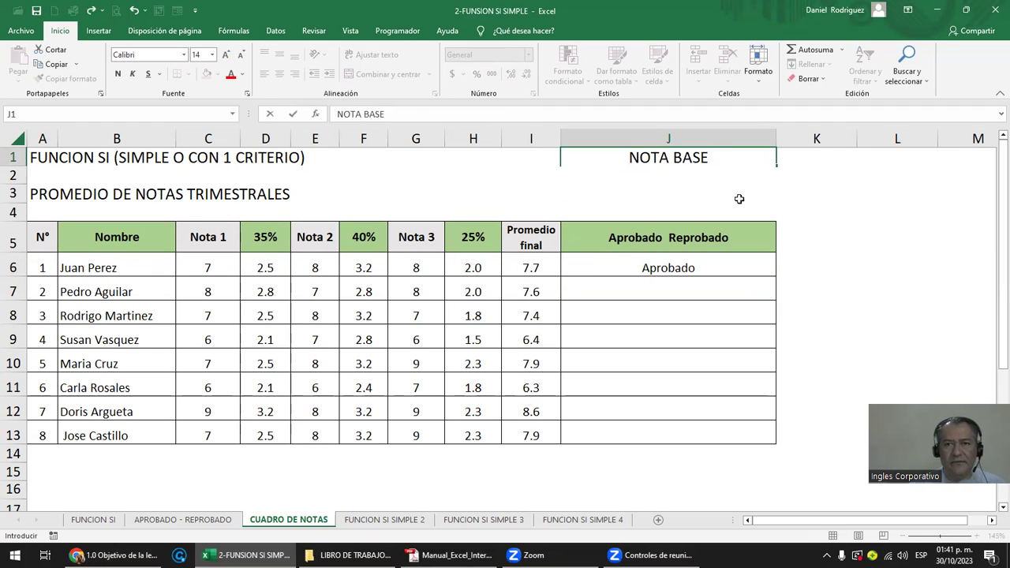
key("Tab")
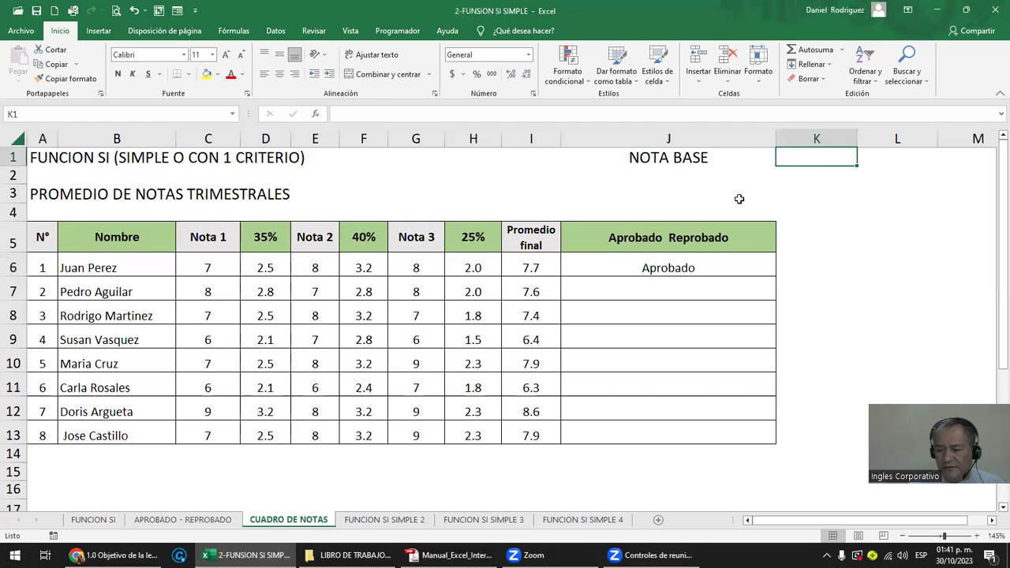
type("7.50")
key("Return")
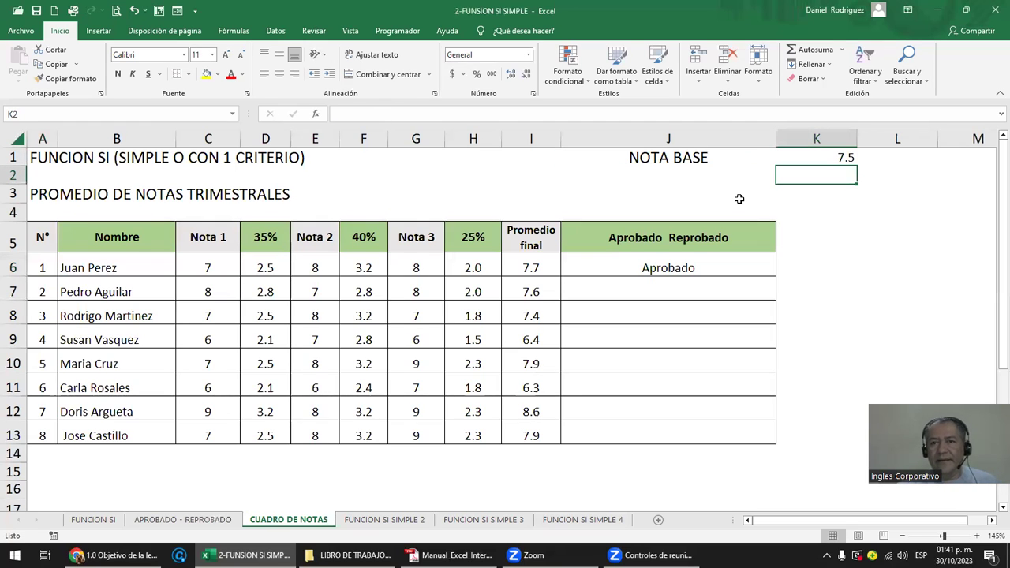
left_click(827, 154)
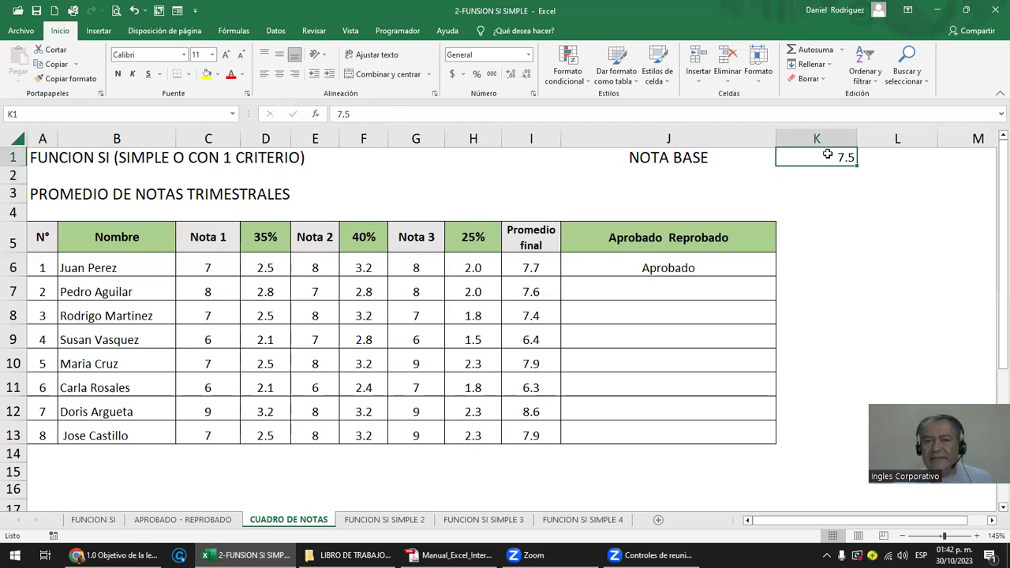
Review the student names, Nota 1 grades and D6's 35% weighting formula.
mouse_move(126, 237)
left_mouse_down()
mouse_move(108, 359)
mouse_move(124, 433)
left_mouse_up()
left_click_drag(208, 267, 214, 436)
left_click(266, 267)
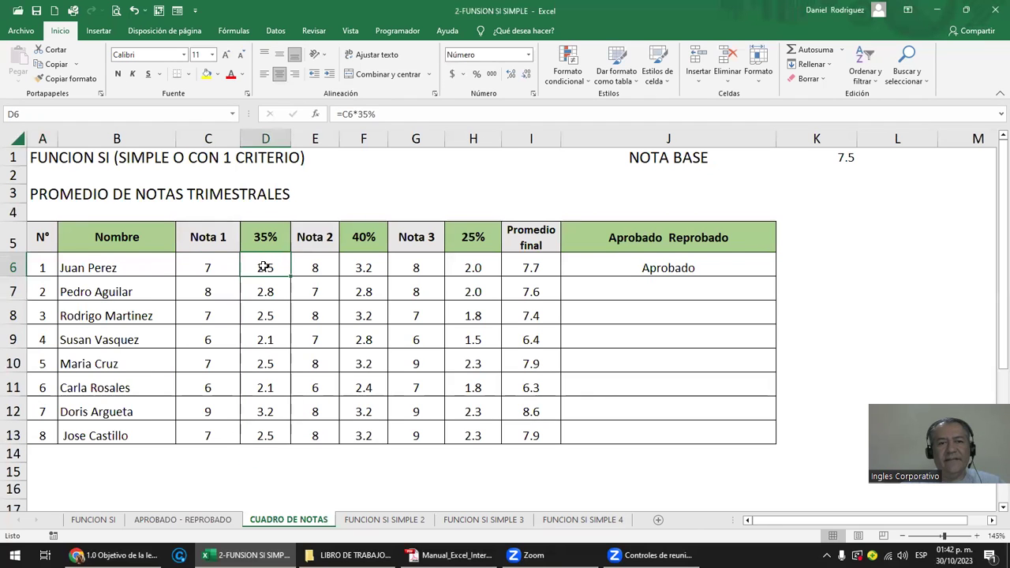
double_click(265, 268)
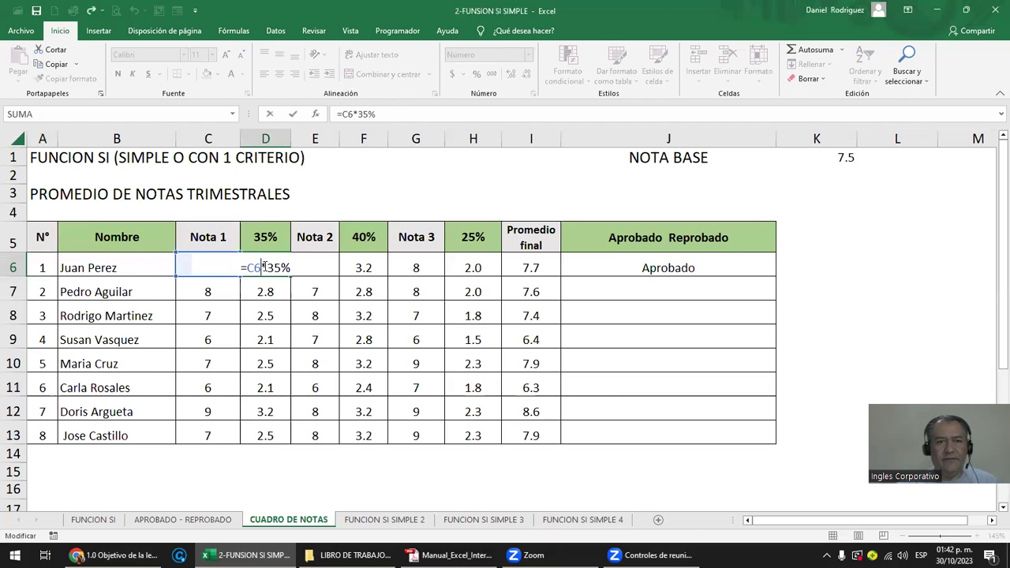
key("Escape")
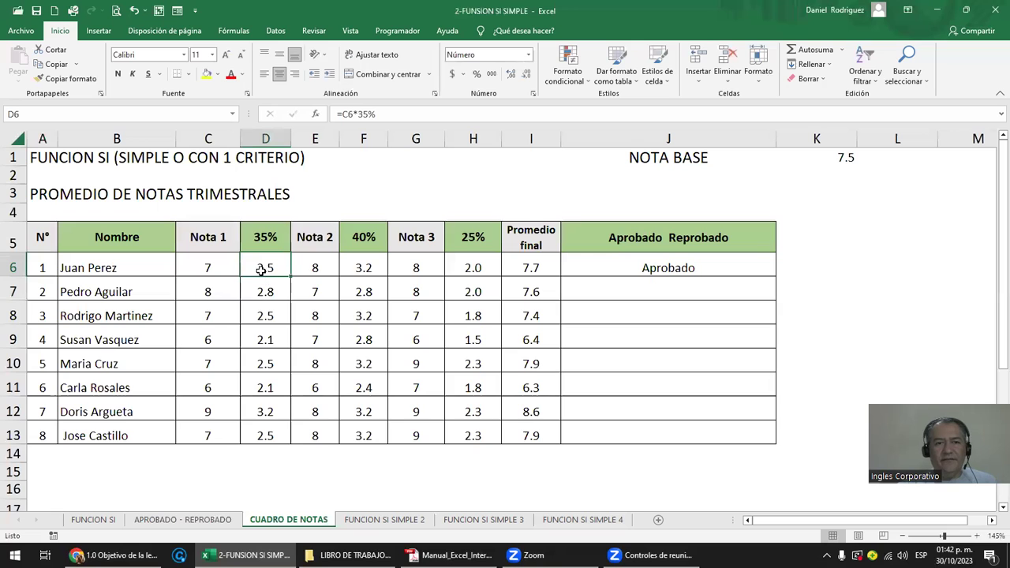
left_click(329, 271)
double_click(352, 274)
key("Escape")
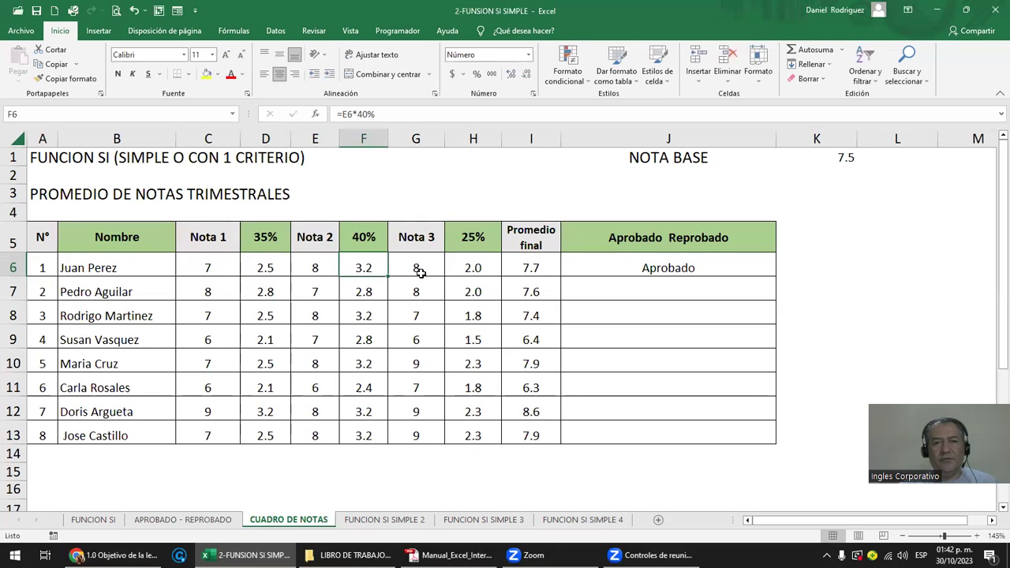
left_click(421, 270)
left_click(463, 262)
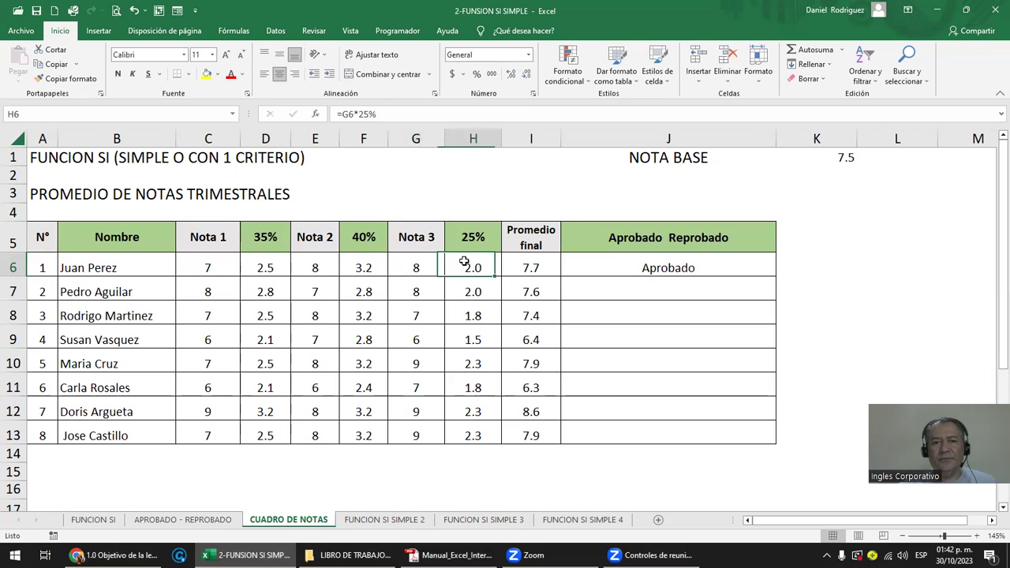
left_click(533, 269)
double_click(533, 268)
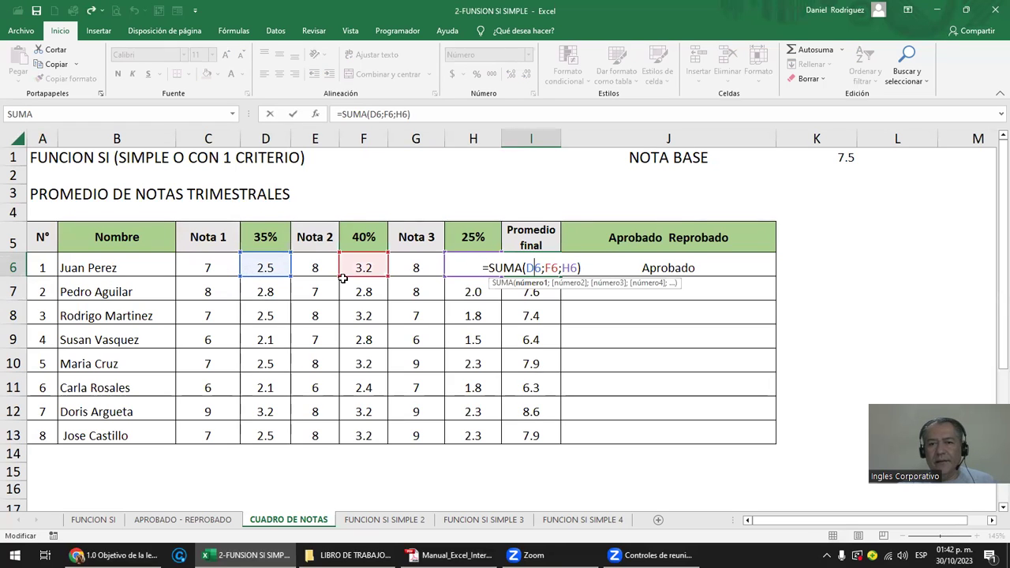
key("Escape")
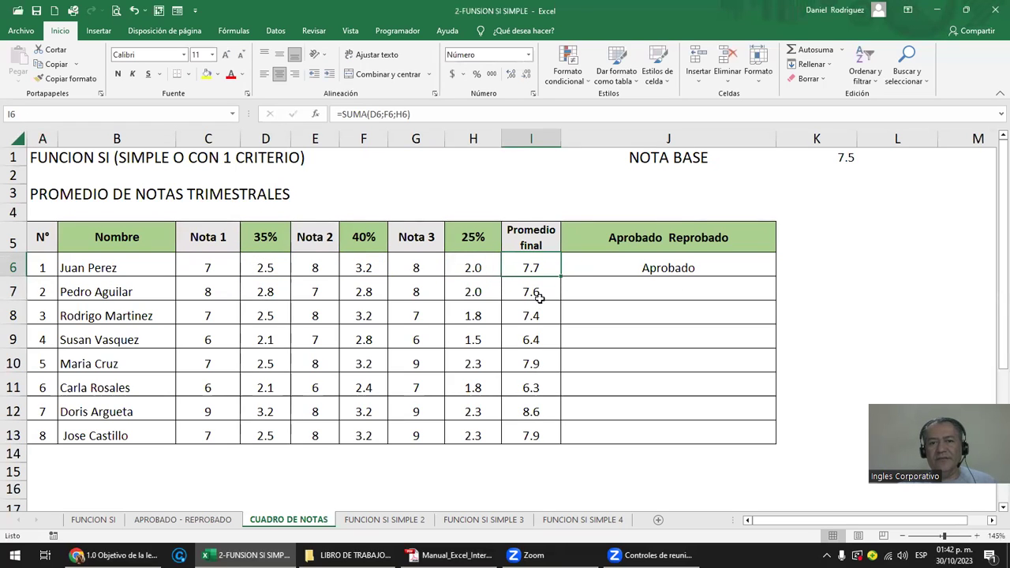
left_click_drag(530, 267, 536, 435)
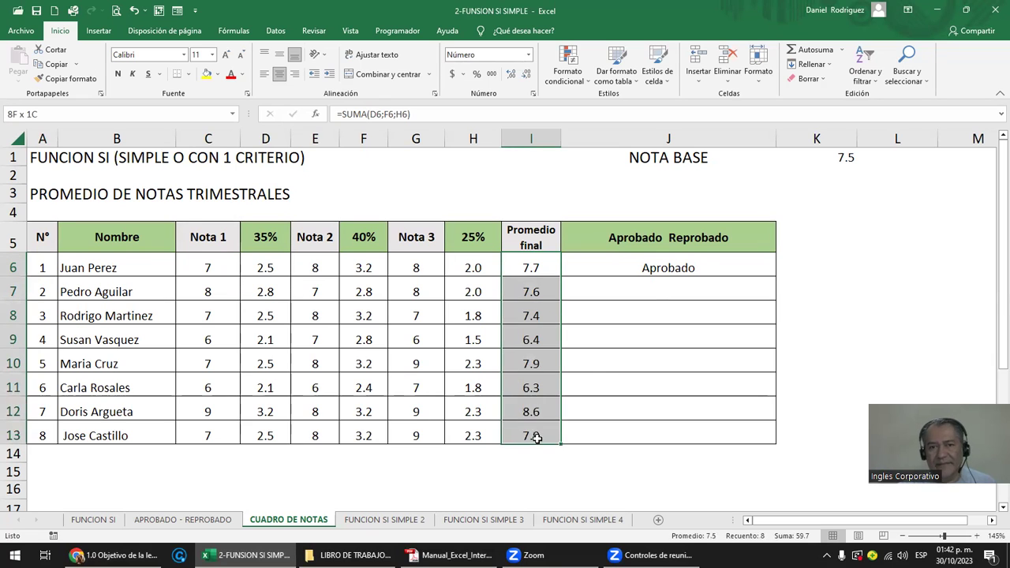
Fill K1's 7.5 base grade yellow and delete J6's old pass/fail formula.
left_click(846, 157)
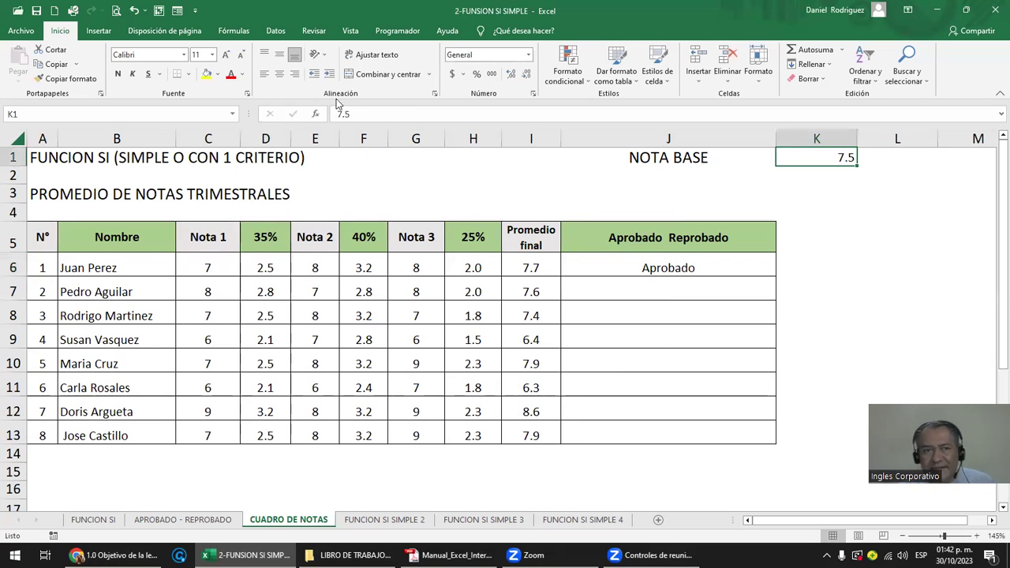
left_click(206, 73)
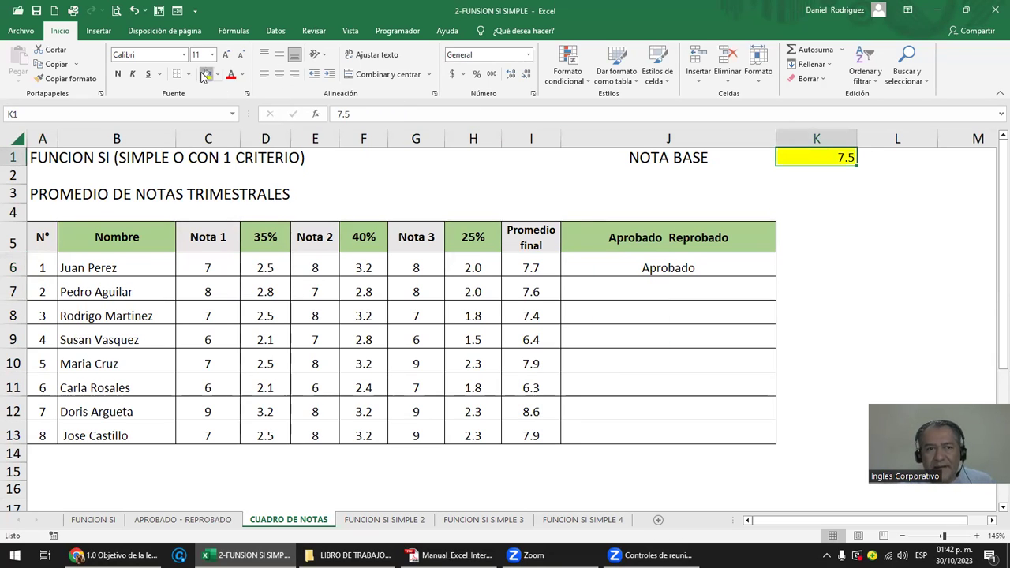
left_click(633, 269)
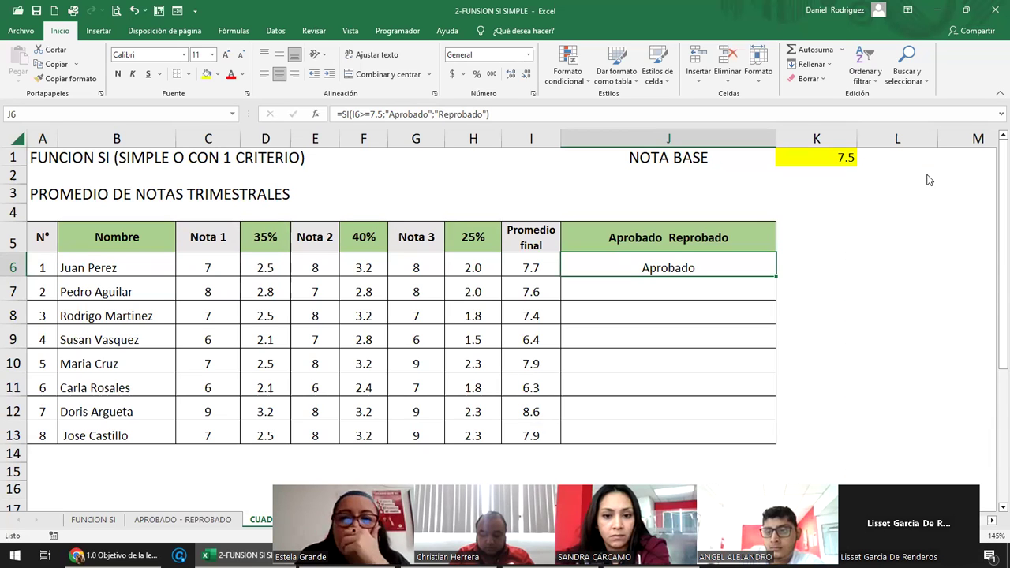
double_click(647, 267)
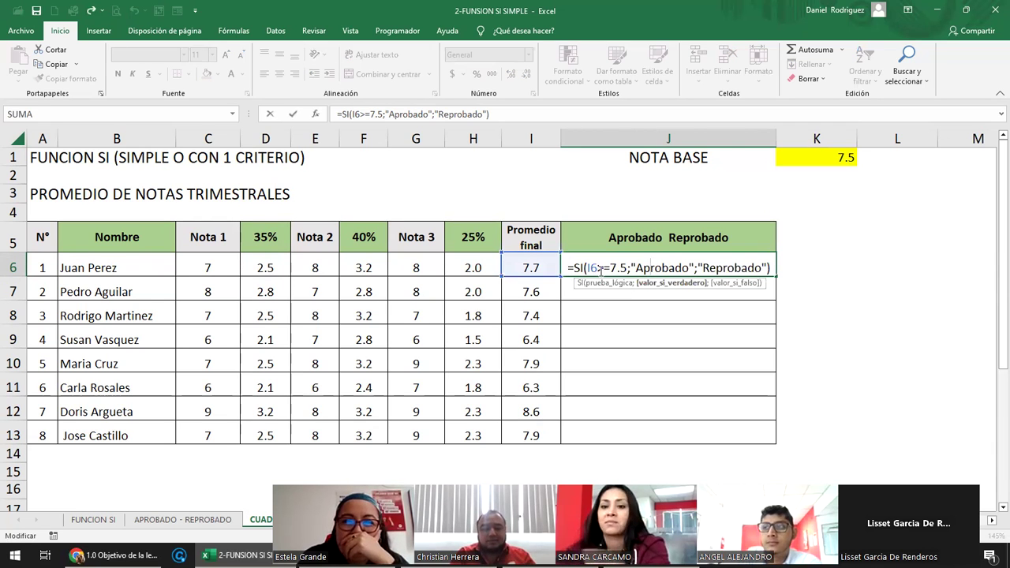
key("Escape")
key("Delete")
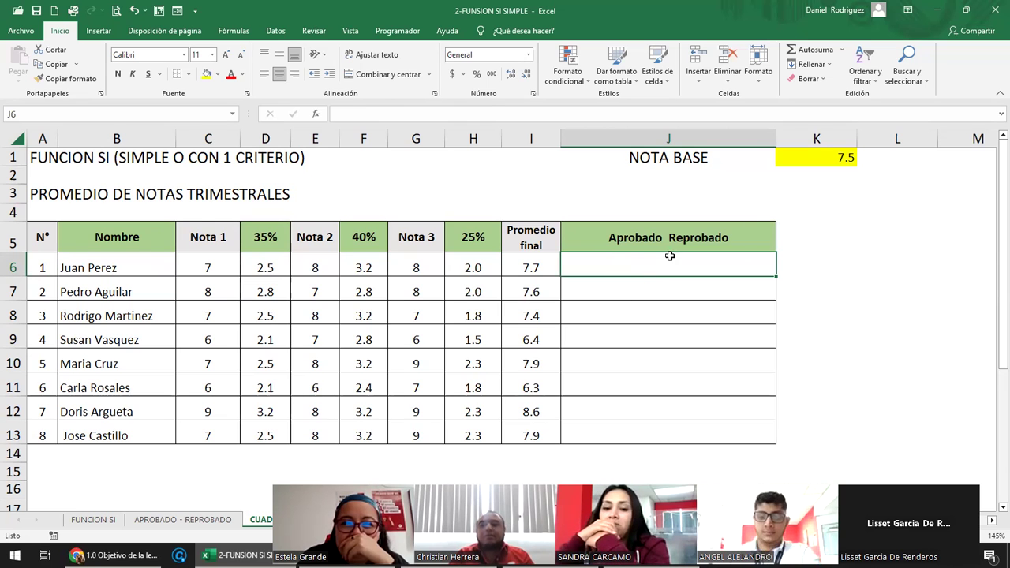
Enter =SI(I6=>K1;"APROBADO";"REPORBADO") in J6, comparing the Promedio final with K1.
left_click(825, 159)
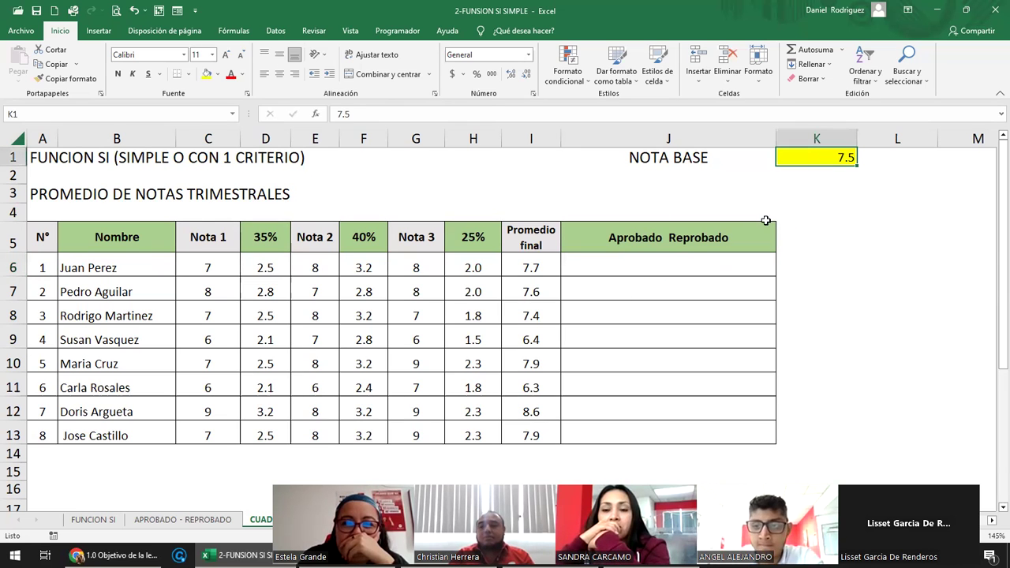
left_click(678, 263)
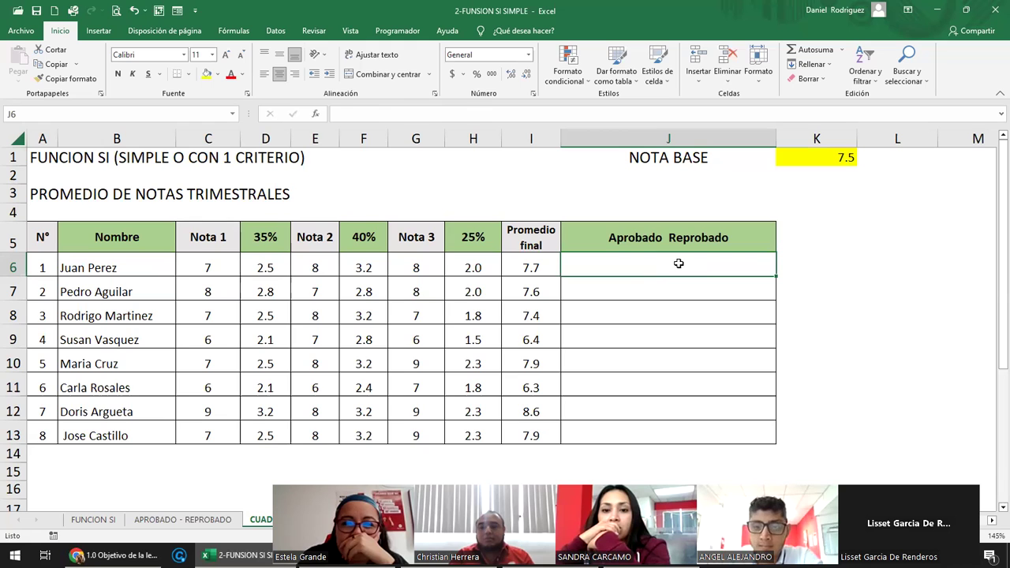
type("=SI")
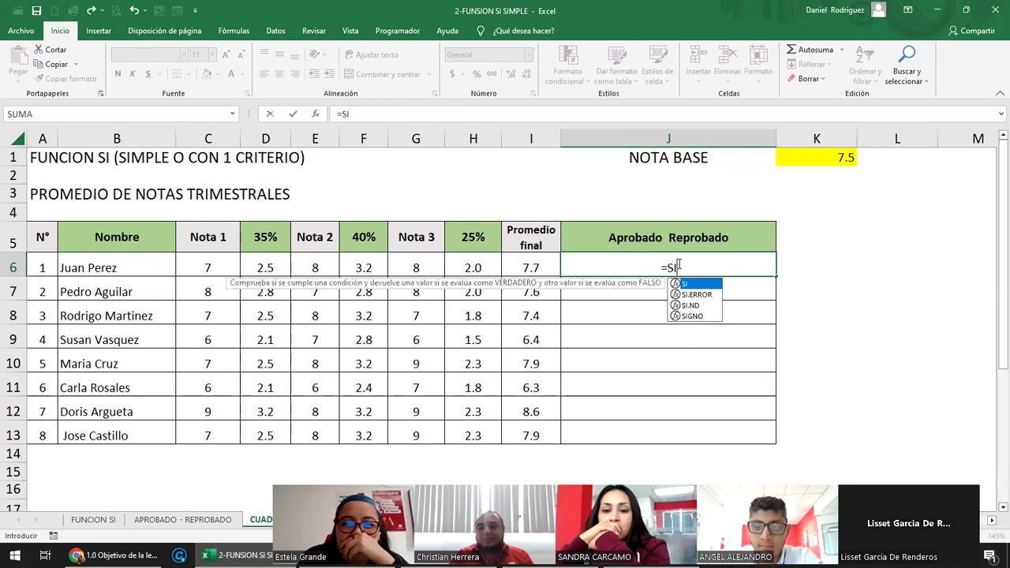
type("(")
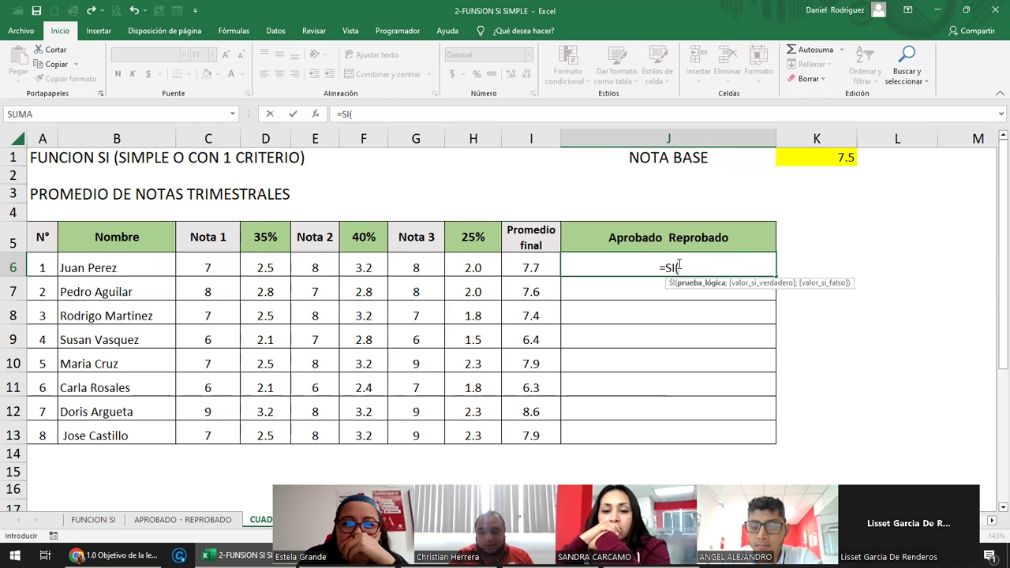
left_click(536, 270)
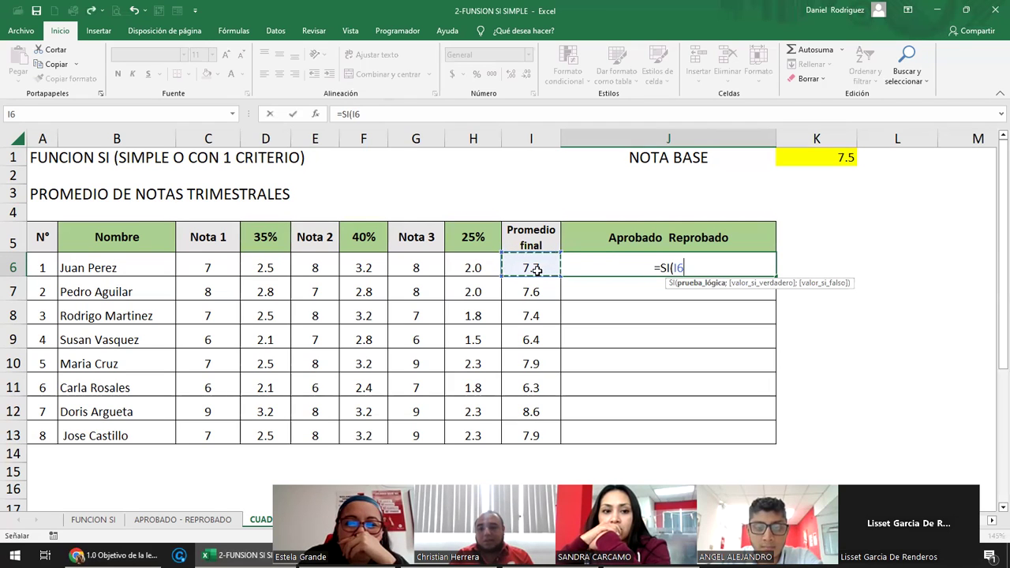
type("=>")
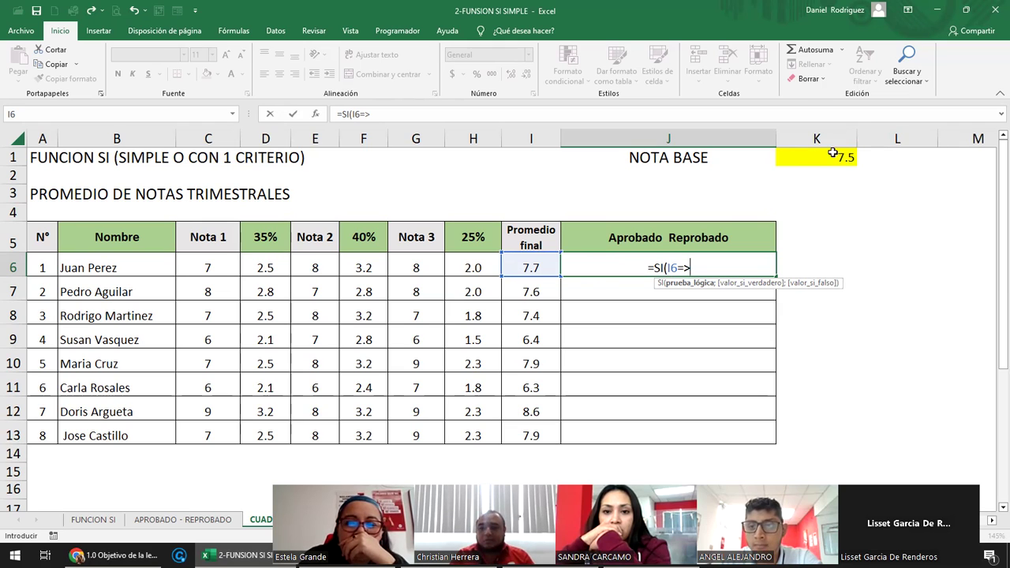
left_click(820, 158)
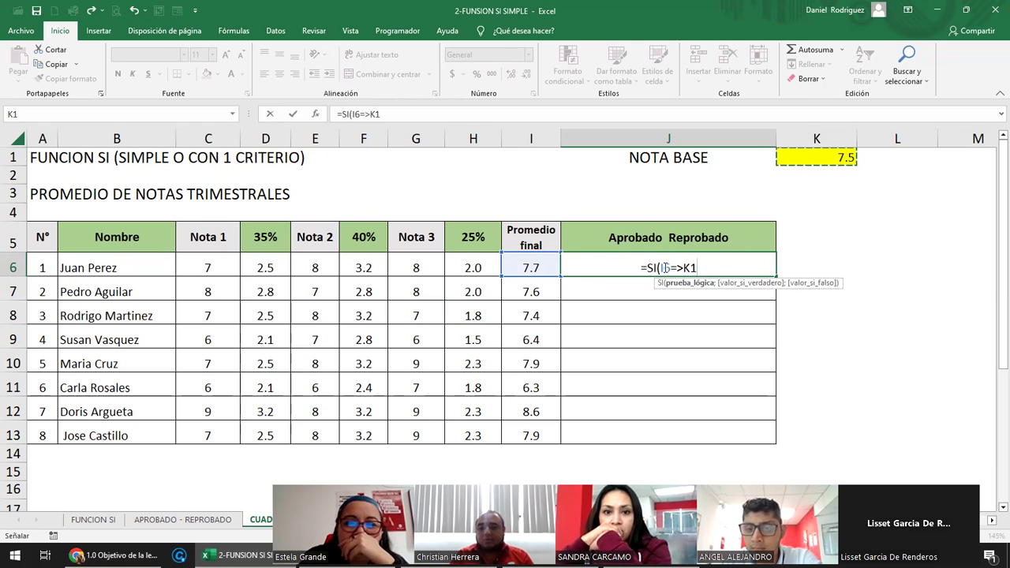
type(";")
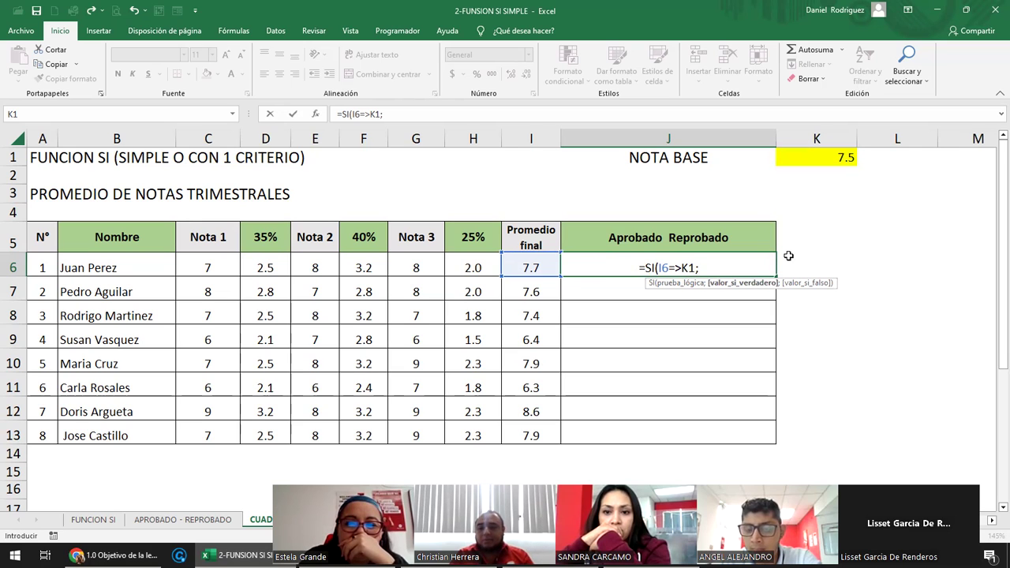
type("\"APROBADO")
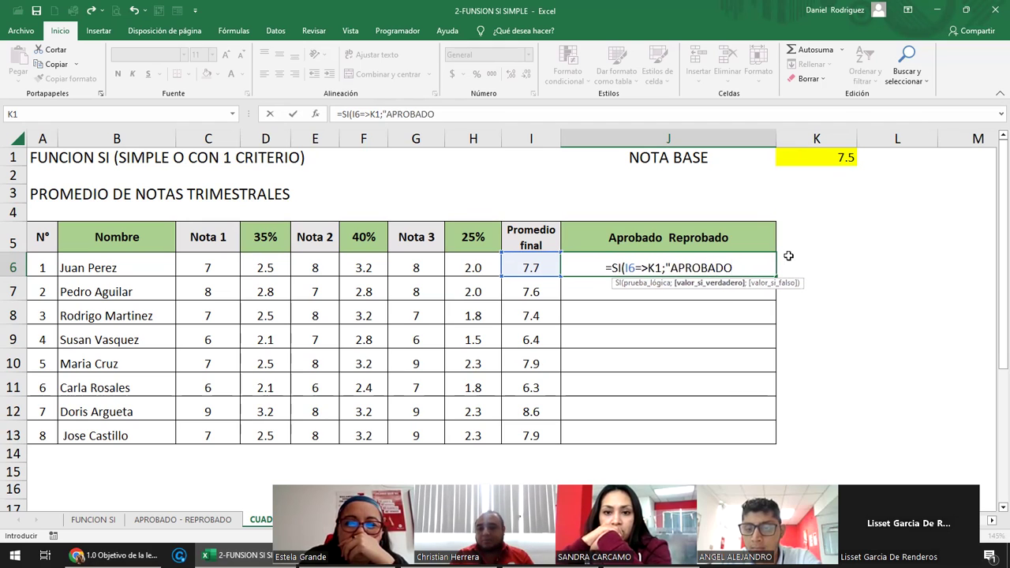
type("\"")
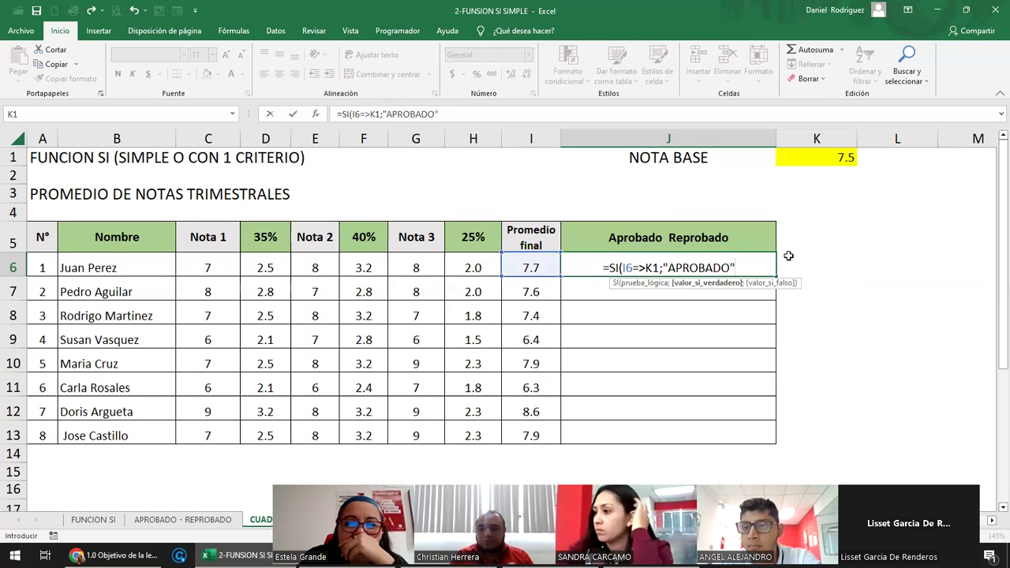
type(";")
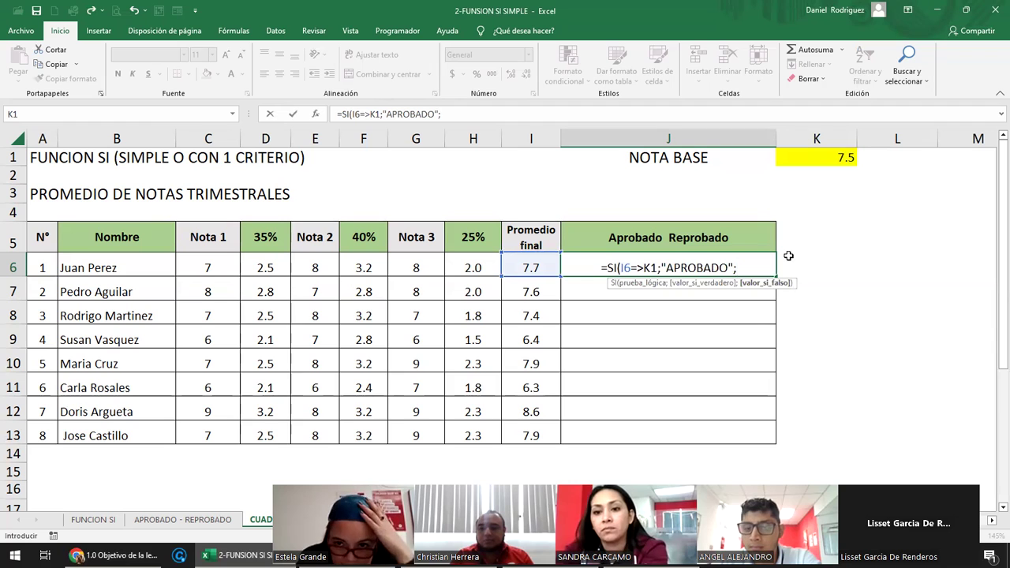
type("\"")
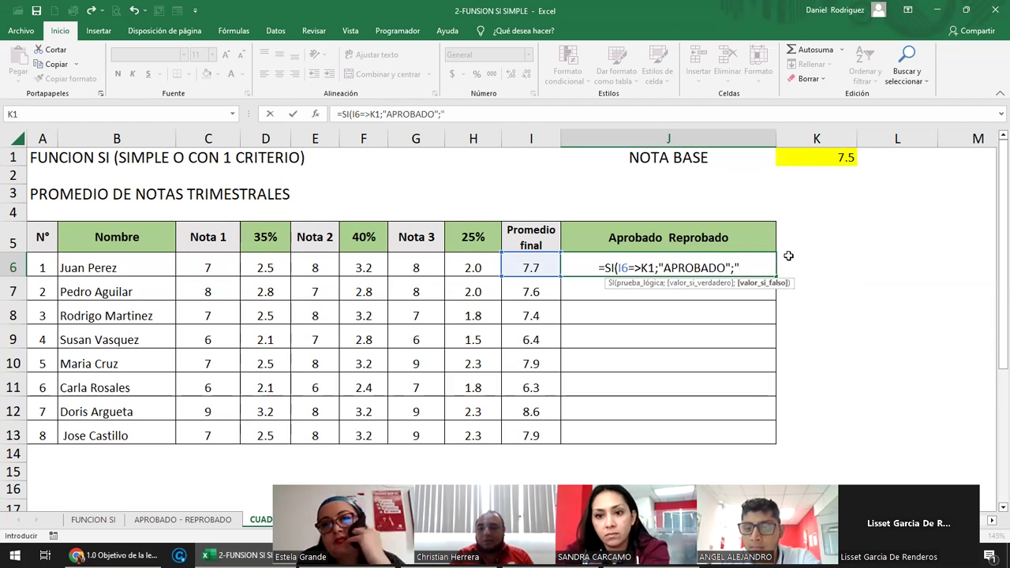
type("REPOR")
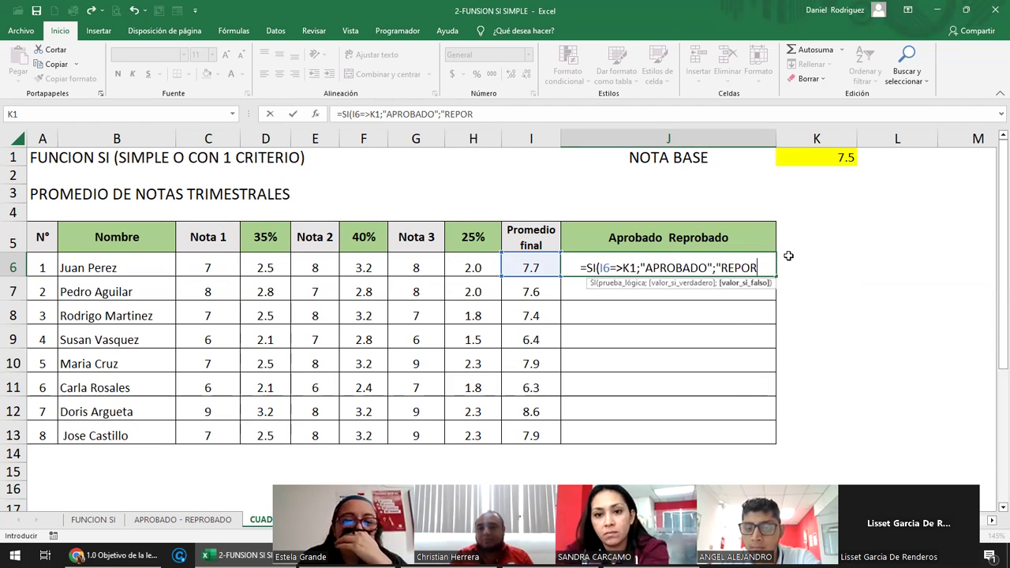
type("BADO\")")
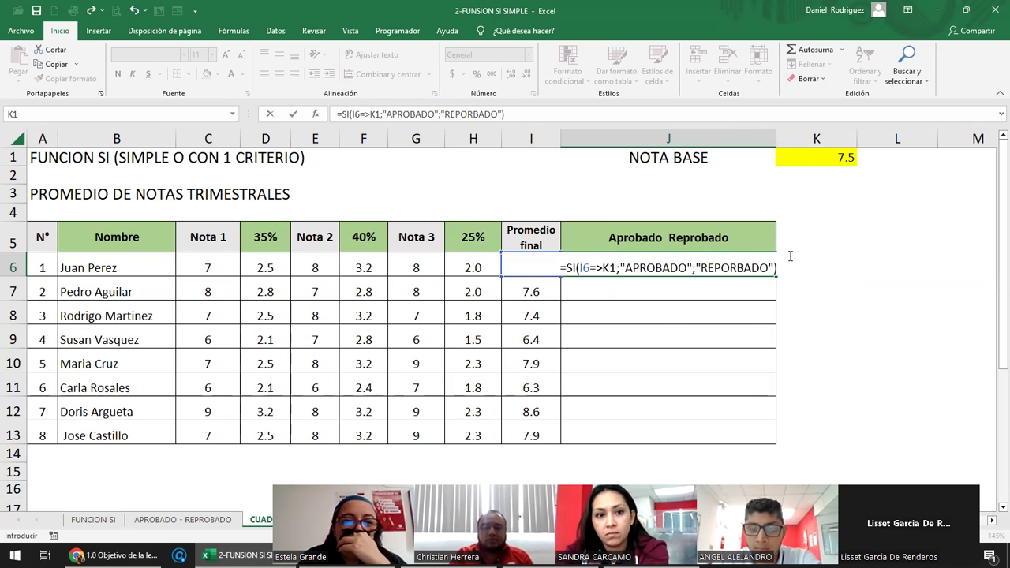
key("Return")
key("Return")
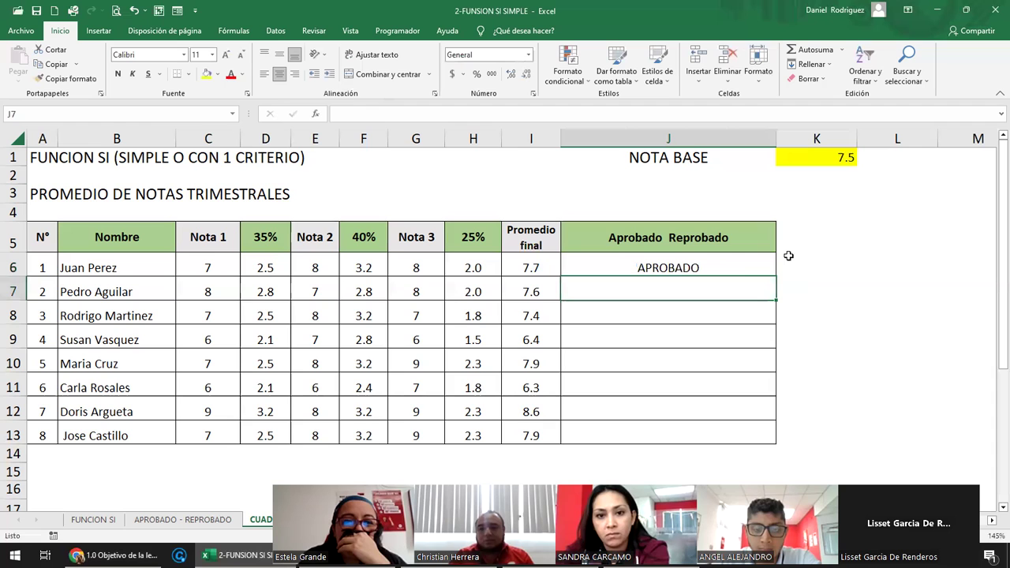
Inspect J6's pass/fail formula and fill it down through J13 with the fill handle.
double_click(687, 266)
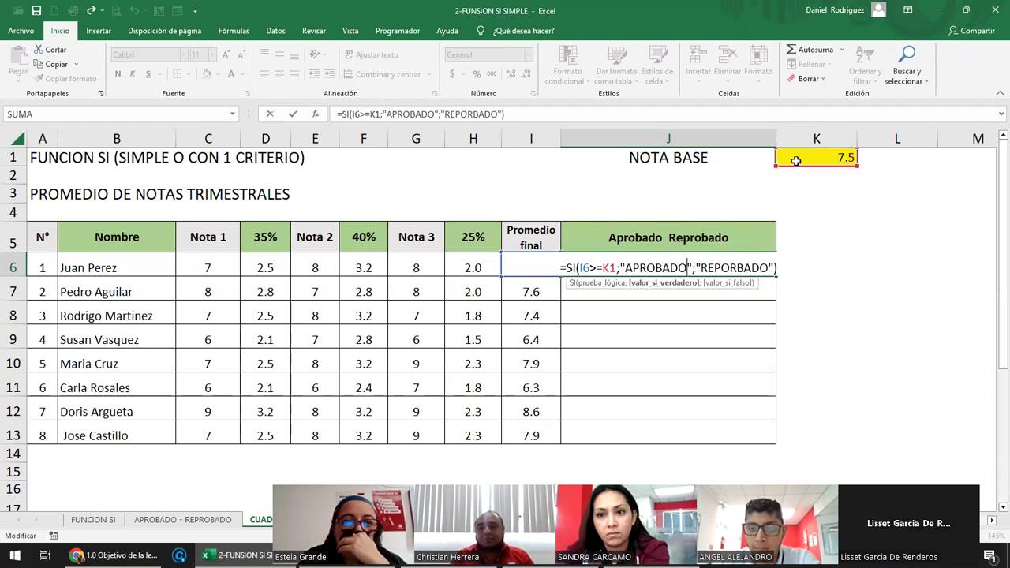
key("Escape")
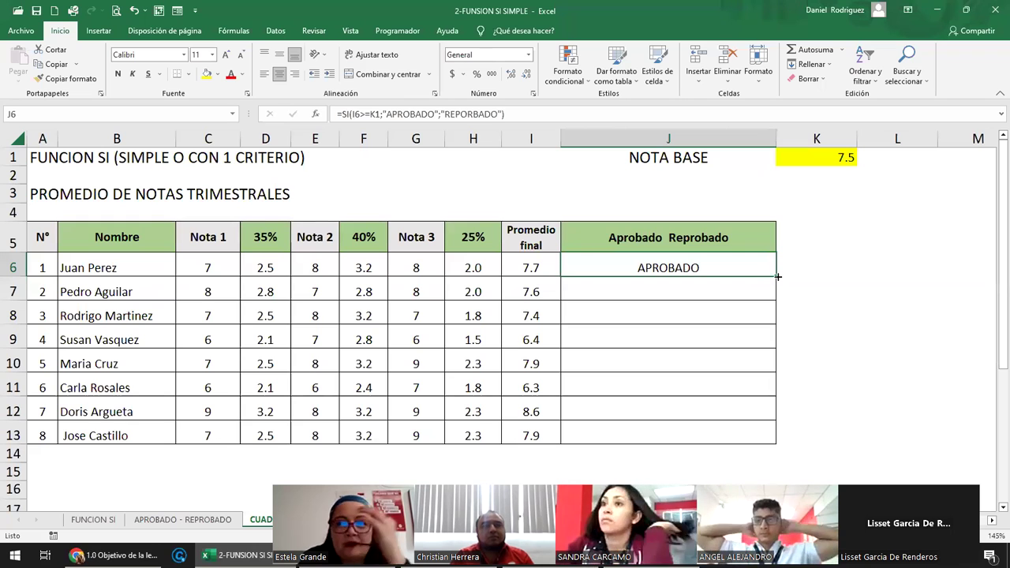
double_click(779, 276)
left_click(723, 271)
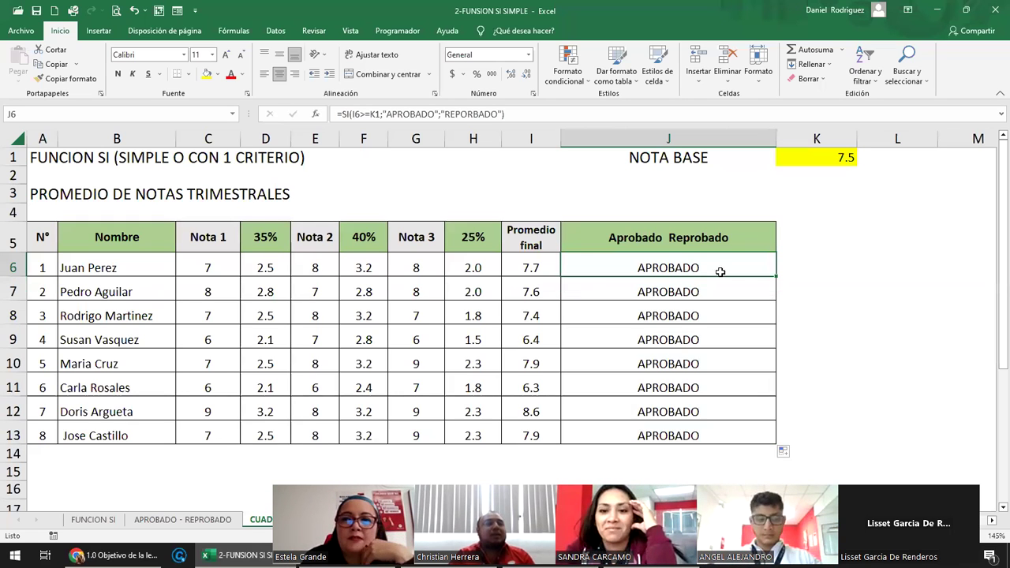
Review the K1 comparison inside J6's formula, then select the NOTA BASE cell K1.
double_click(645, 262)
left_click_drag(596, 268, 616, 267)
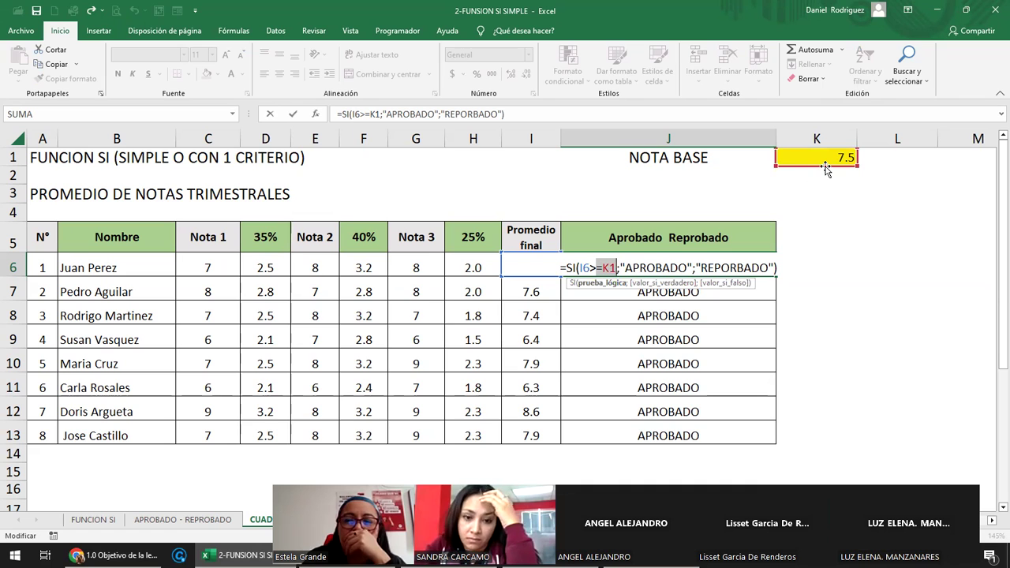
key("Return")
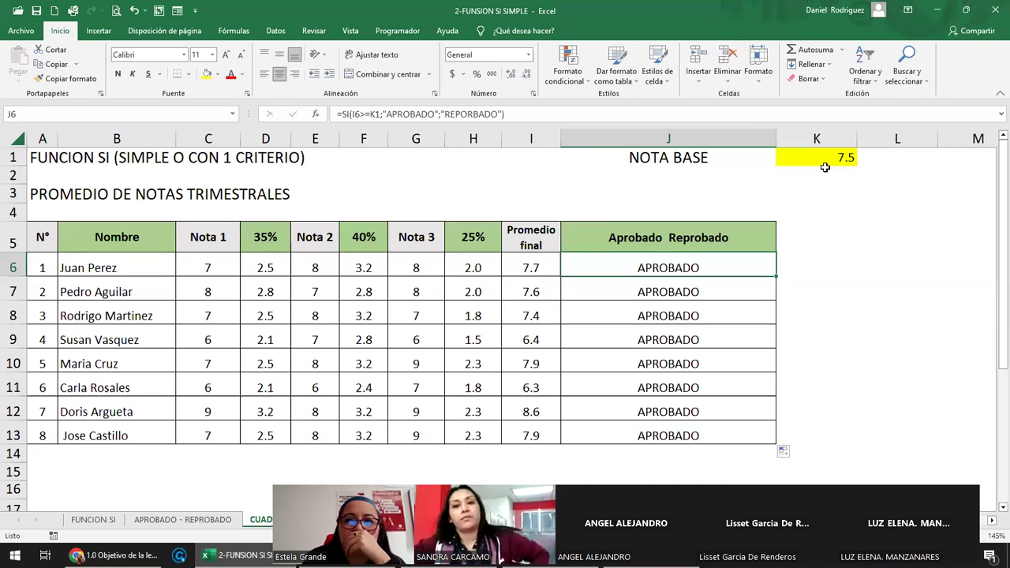
left_click(825, 154)
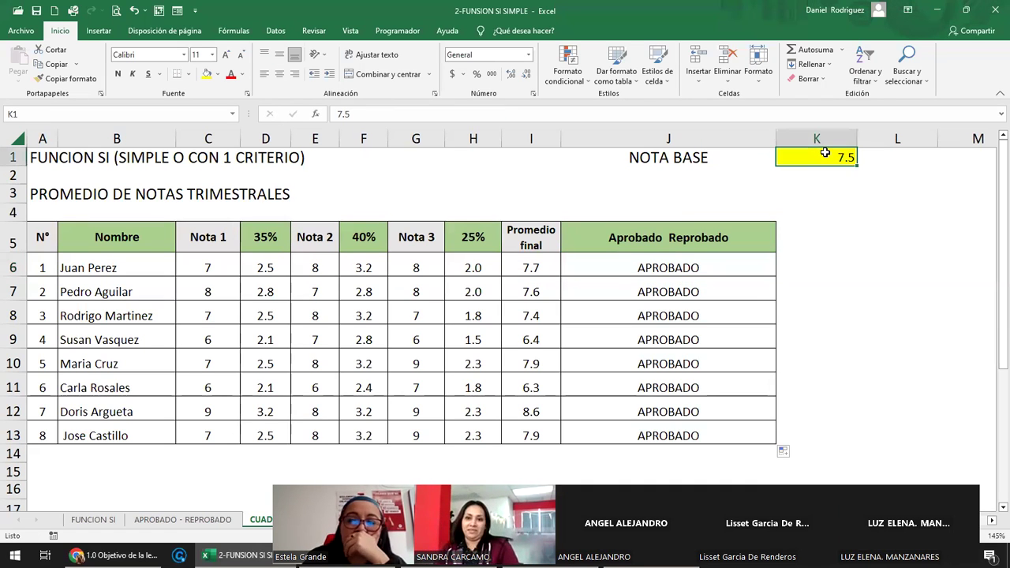
Set NOTA BASE to 8.5, refill the pass/fail column, and review J6's references.
type("8.")
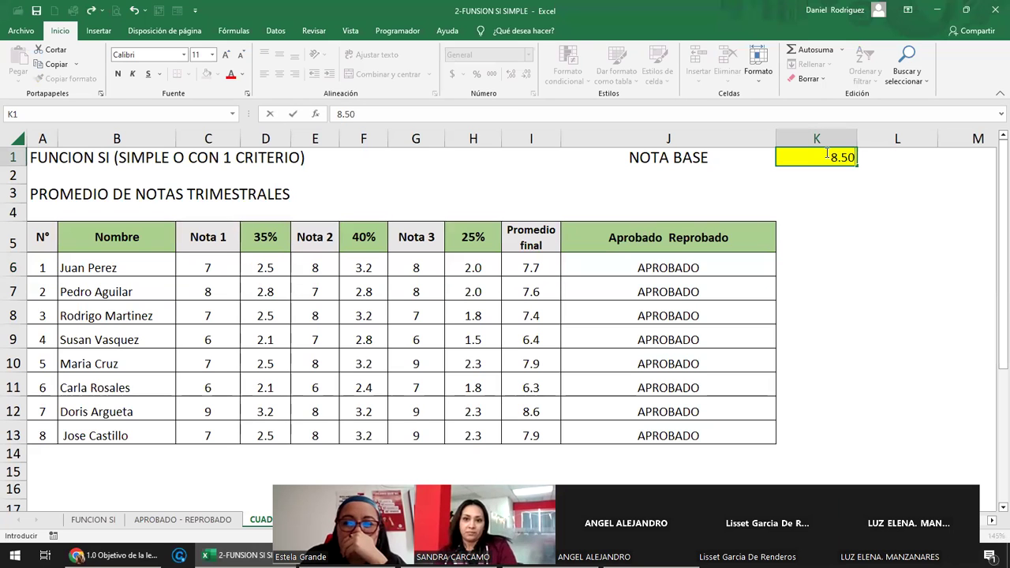
key("Return")
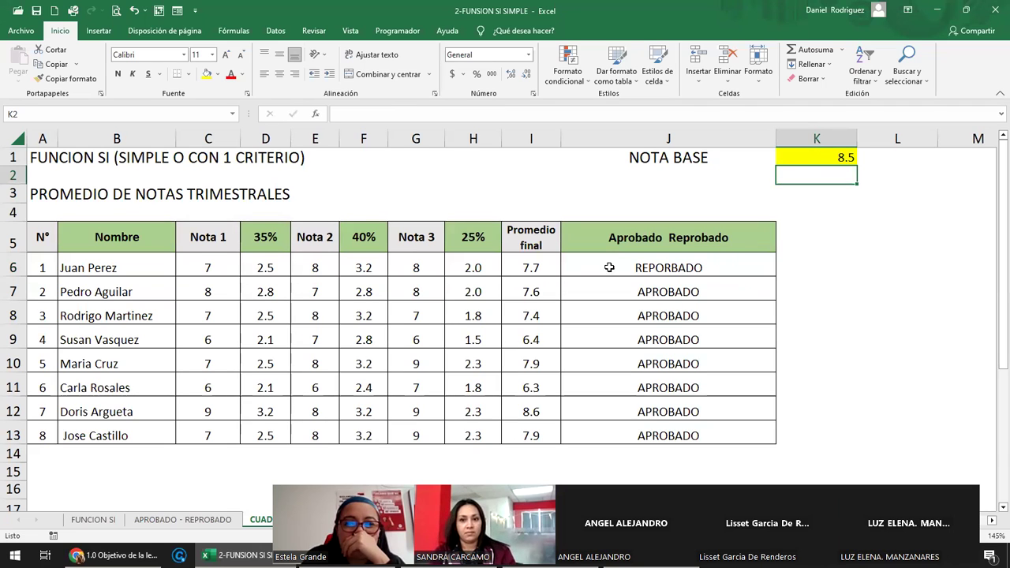
left_click(526, 268)
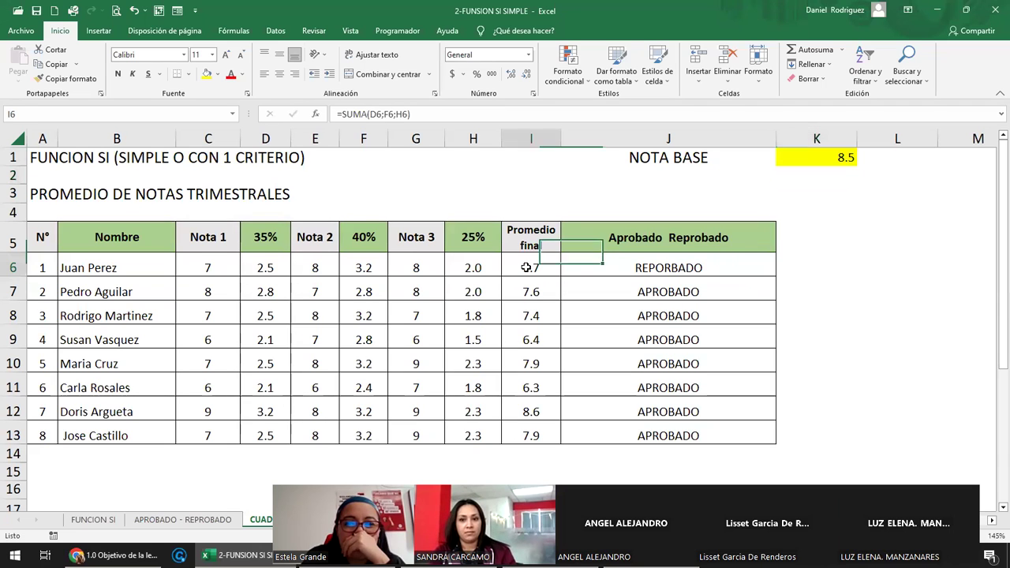
left_click(654, 263)
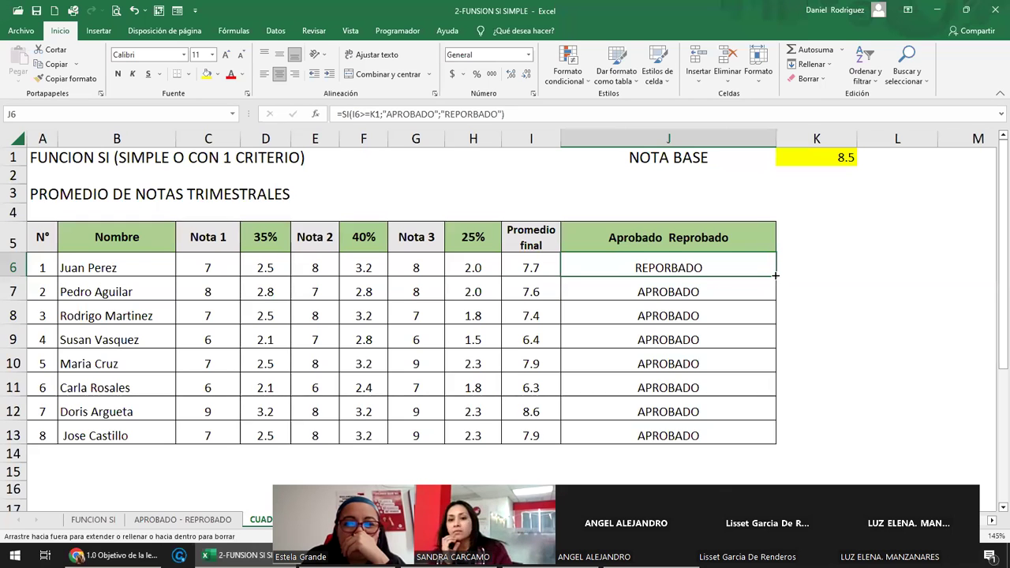
double_click(777, 278)
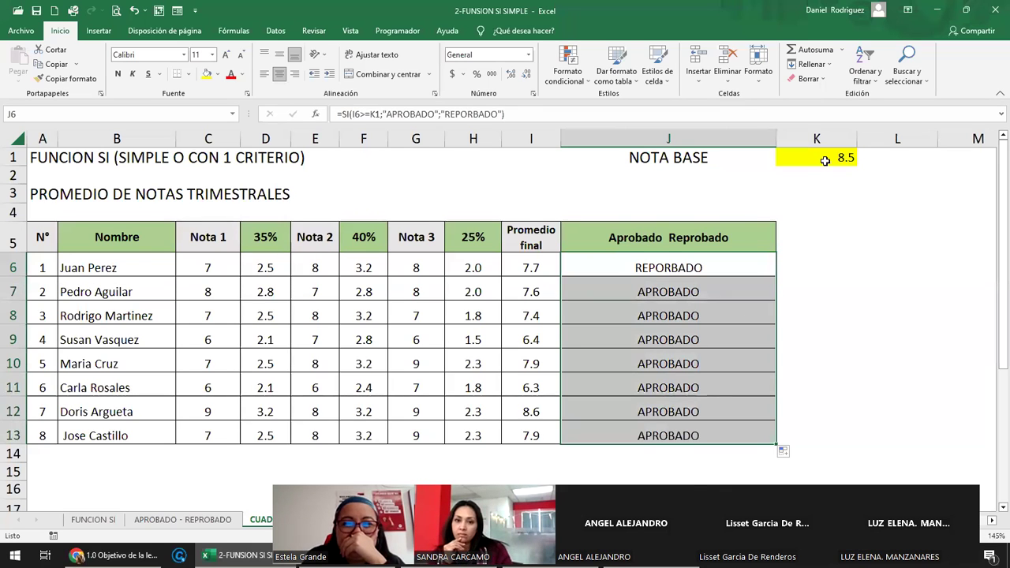
left_click(823, 160)
double_click(710, 269)
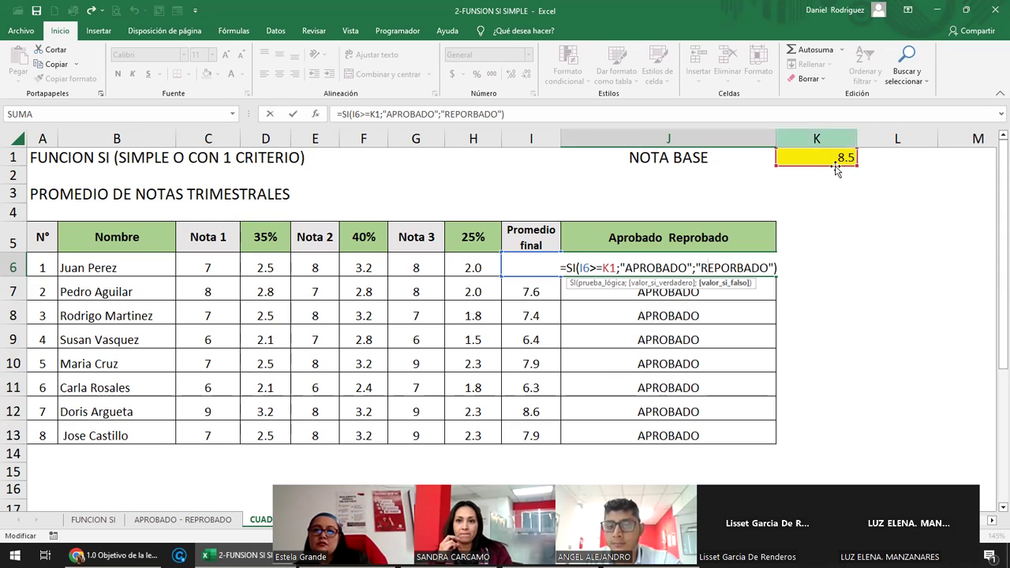
key("ctrl+Return")
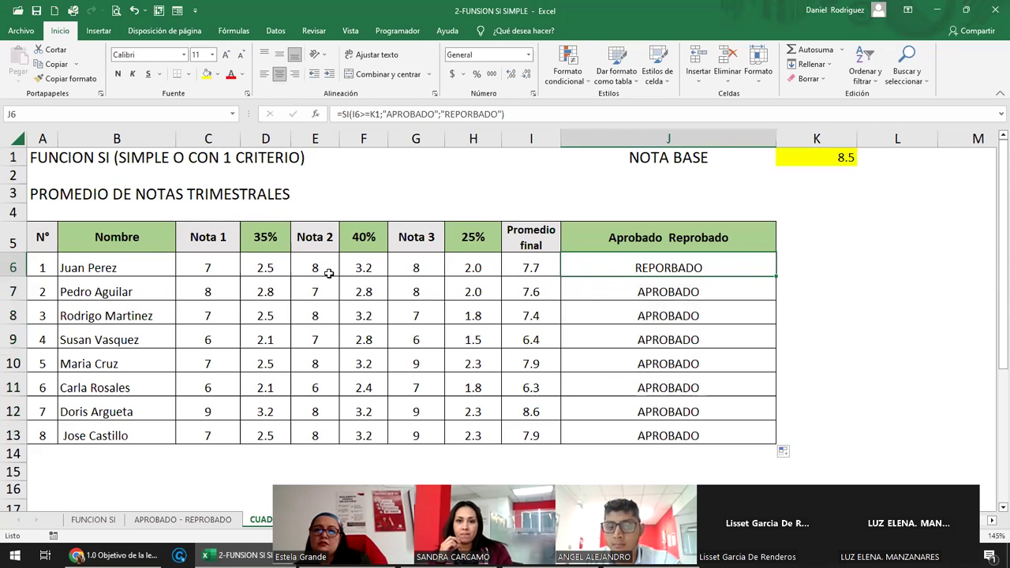
Try a Nota 1 of 10 for Juan Perez, then set Nota 1 back to 5.
left_click(206, 270)
type("10")
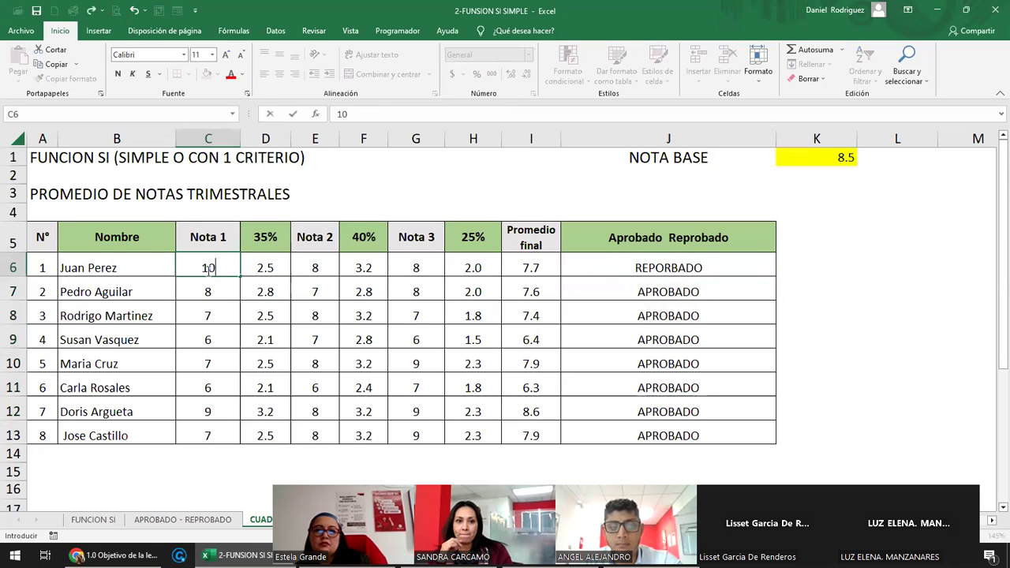
key("Return")
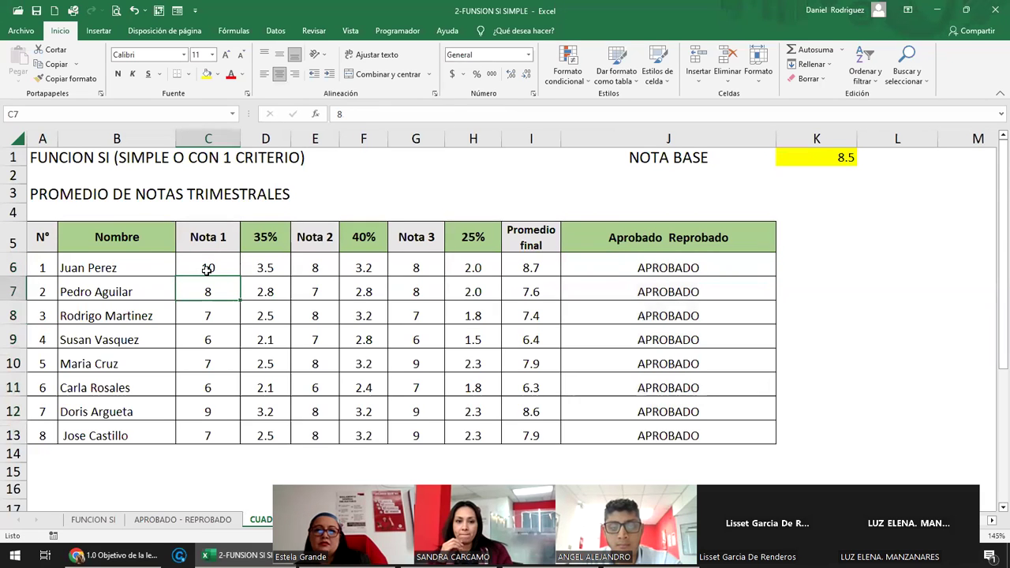
left_click(207, 270)
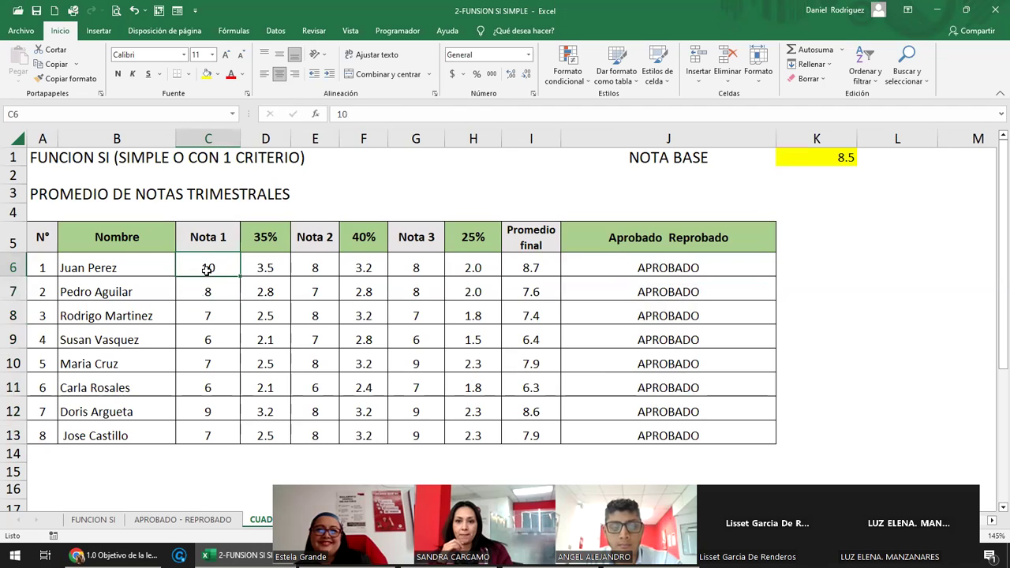
type("5")
key("Return")
key("Return")
type("5")
key("Return")
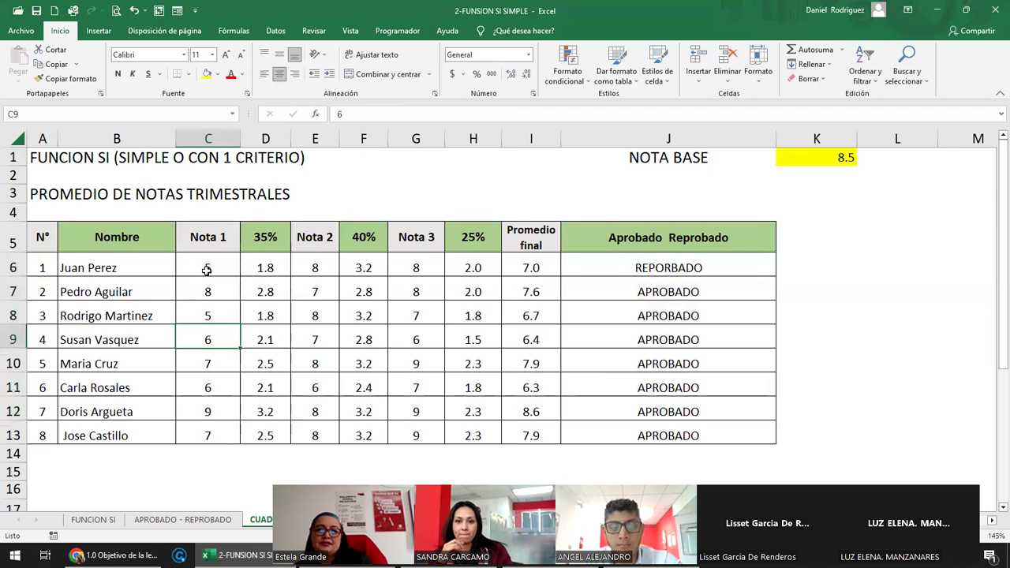
Lower the NOTA BASE in K1 to 8 after checking row 8's result.
left_click(670, 317)
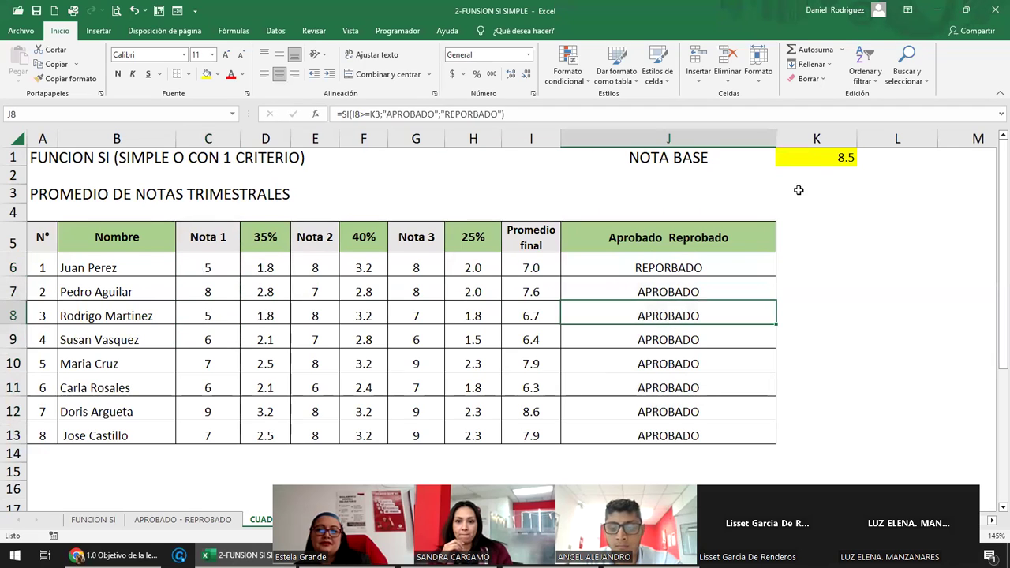
left_click(829, 157)
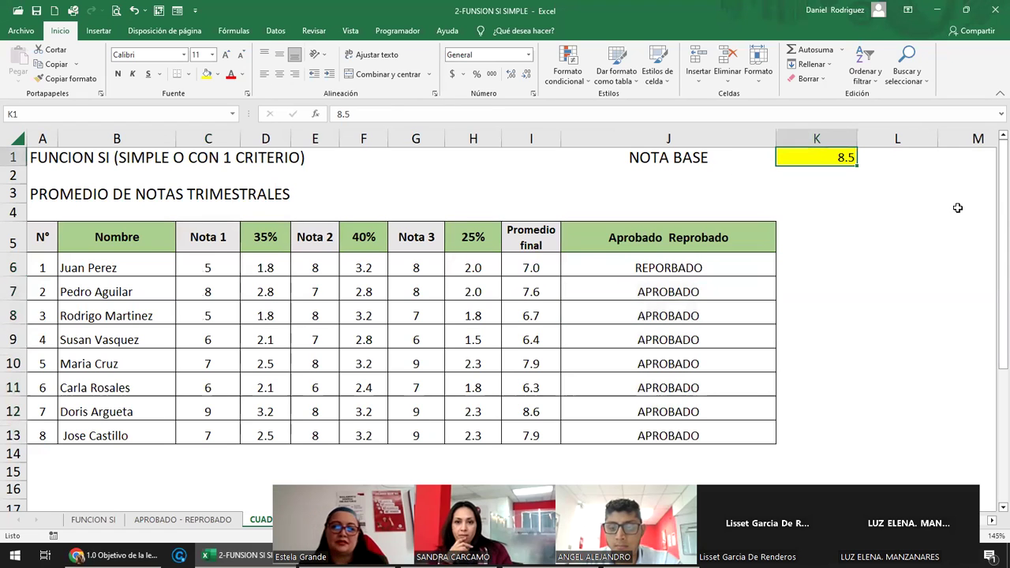
type("8")
key("Return")
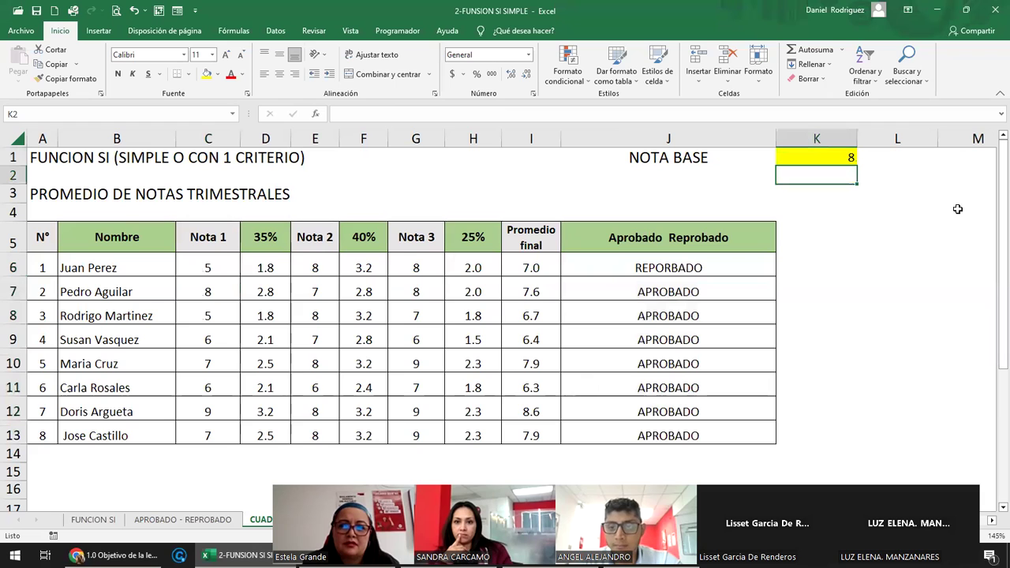
left_click(683, 267)
Inspect the SI formulas in J6, J7 and J8 to see K1 shift to K3.
double_click(704, 268)
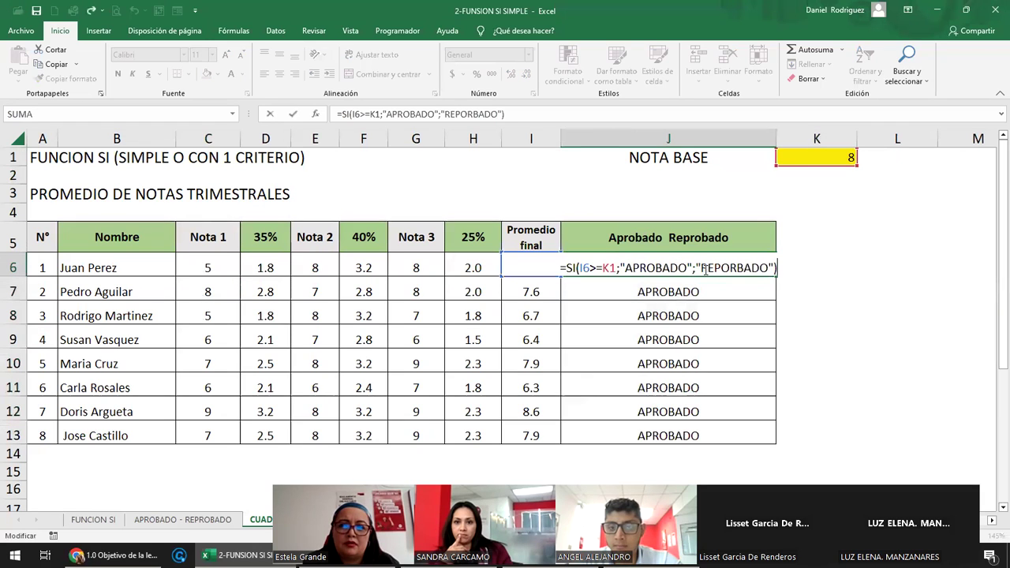
key("Return")
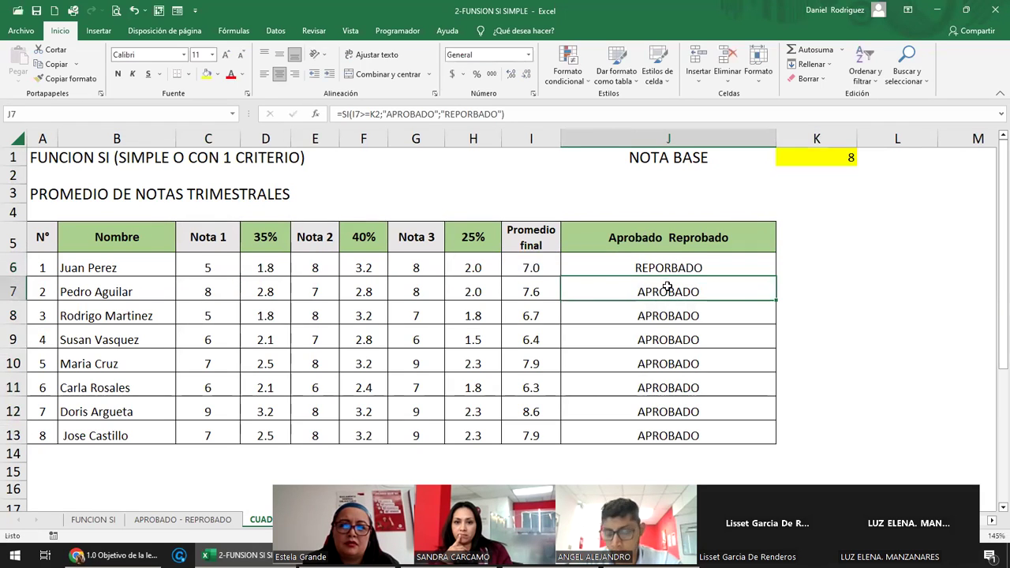
double_click(610, 302)
key("Return")
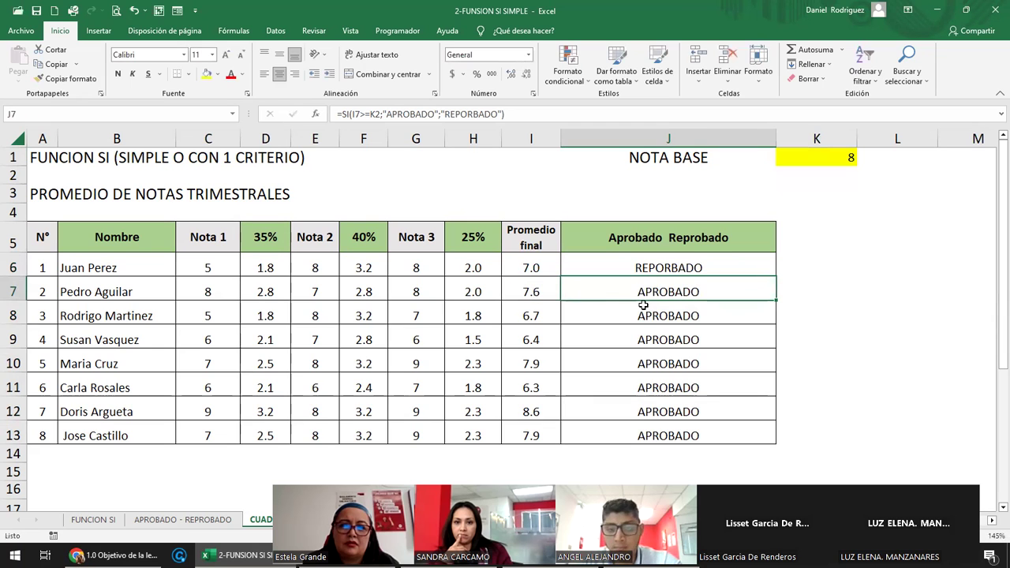
double_click(653, 318)
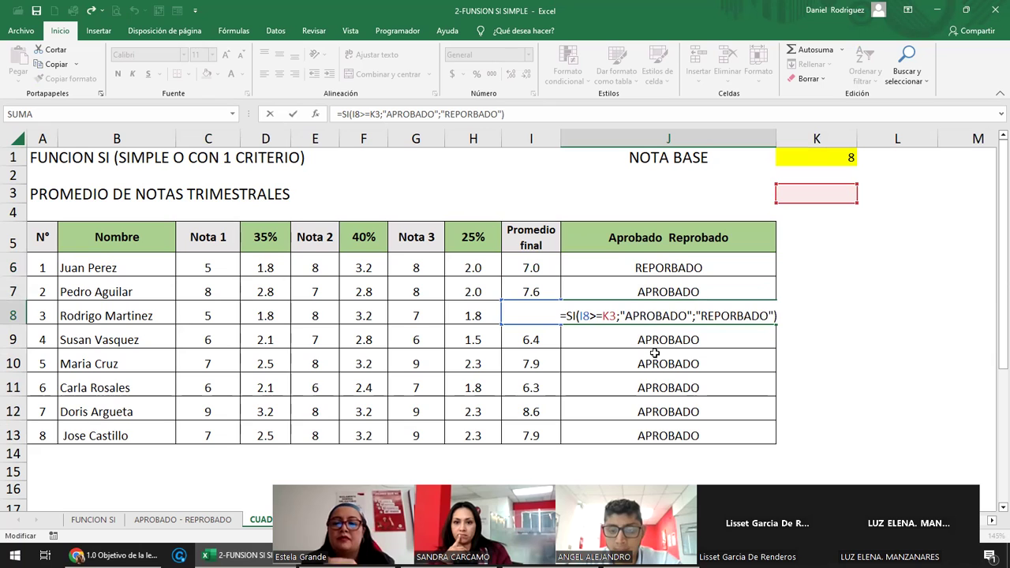
key("ctrl+Return")
left_click(523, 316)
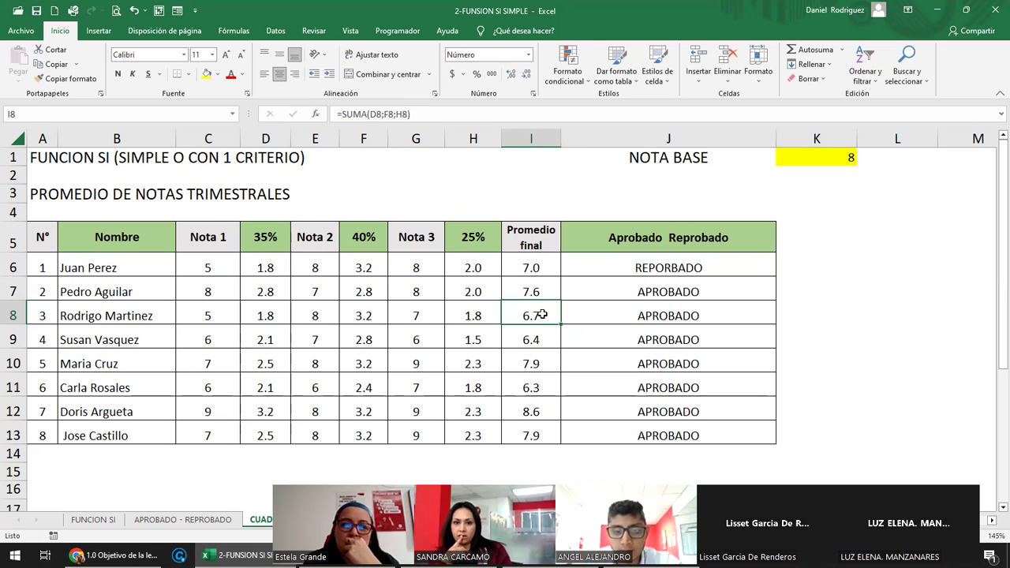
left_click_drag(542, 315, 638, 316)
left_click(678, 315)
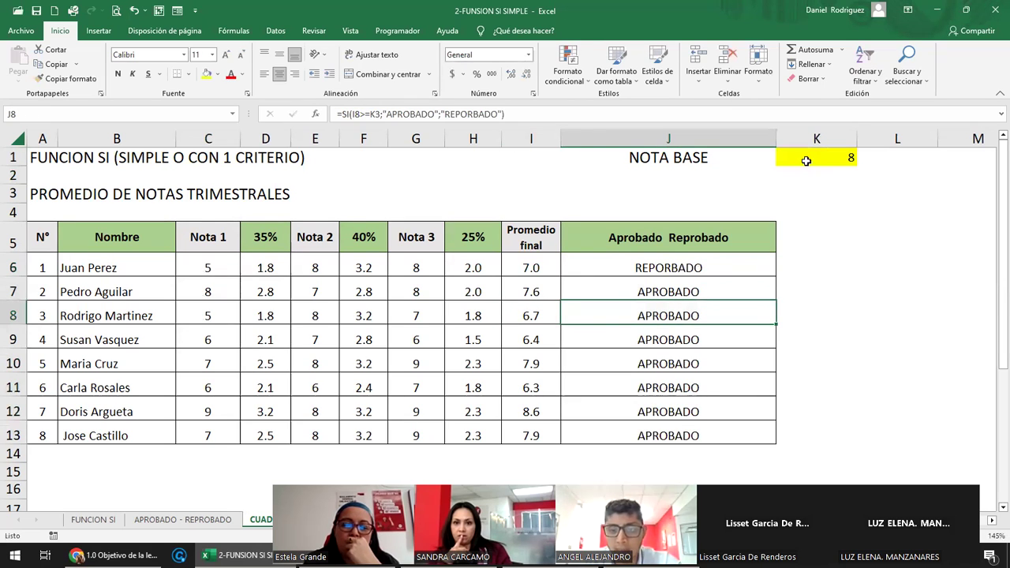
double_click(600, 316)
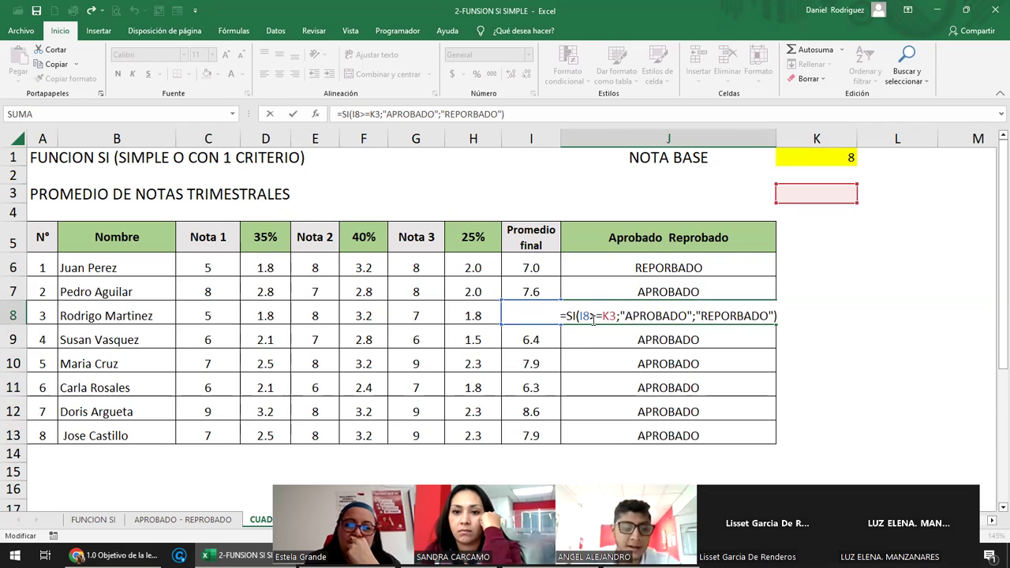
In J6's formula, make the K1 reference absolute as $K$1 with F4.
left_click(645, 269)
double_click(640, 268)
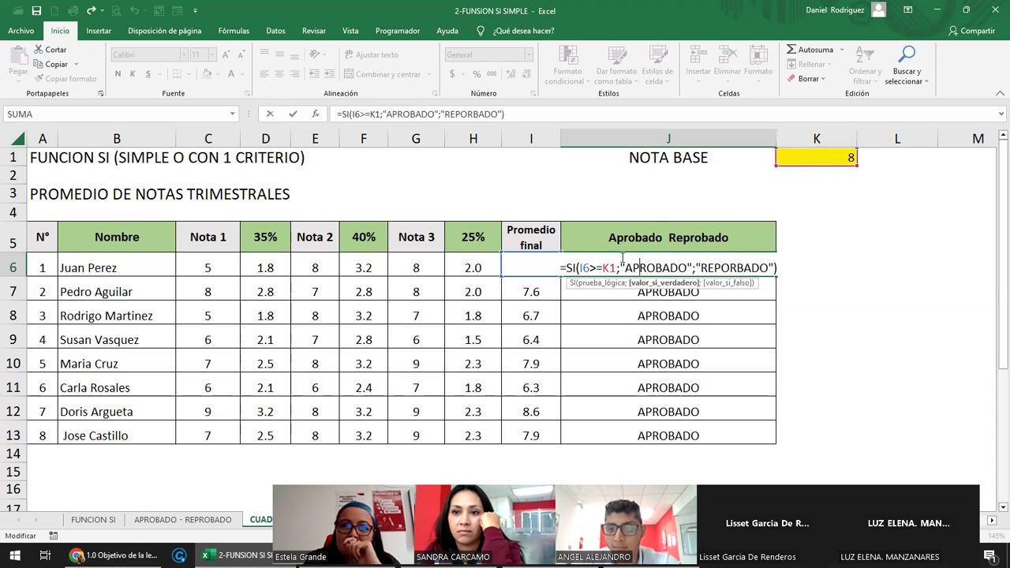
left_click(610, 268)
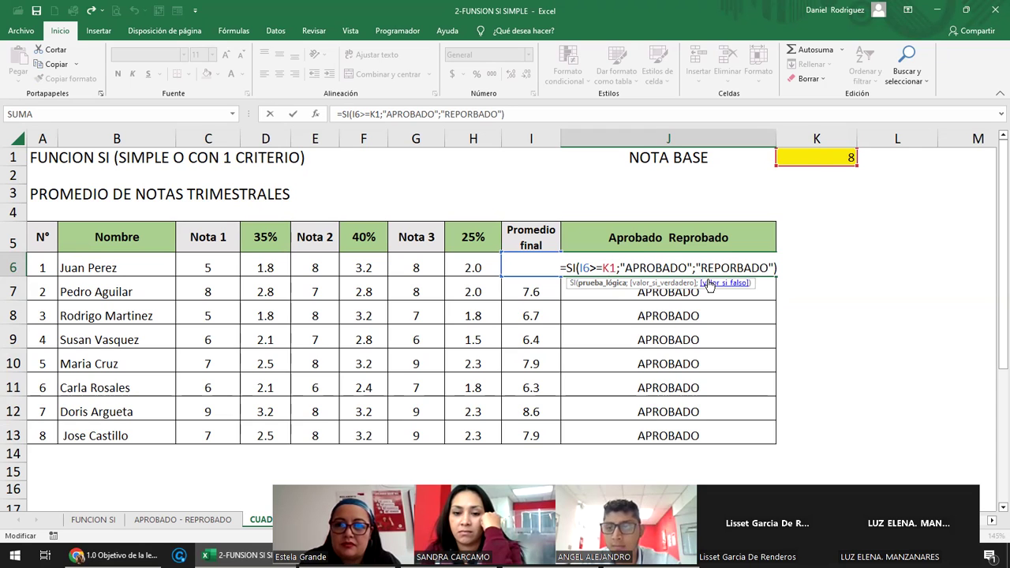
key("F4")
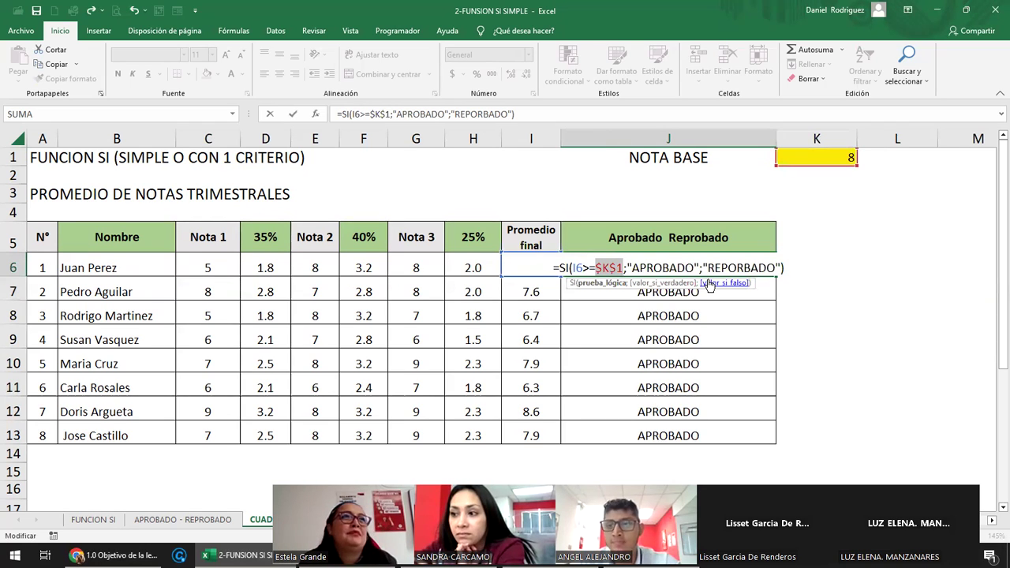
Commit J6 with $K$1 and compare J7's formula.
key("Return")
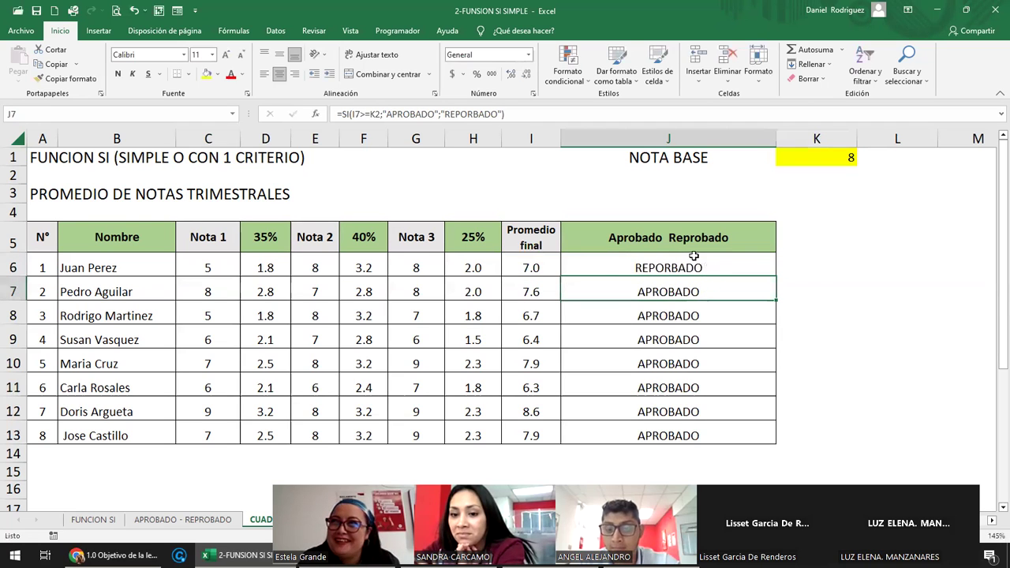
double_click(638, 288)
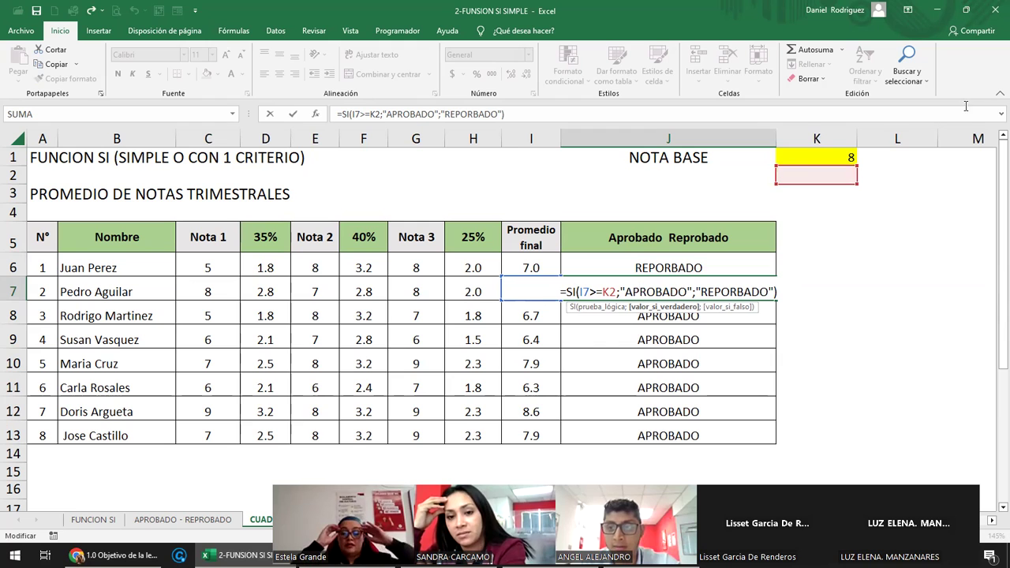
left_click(816, 159)
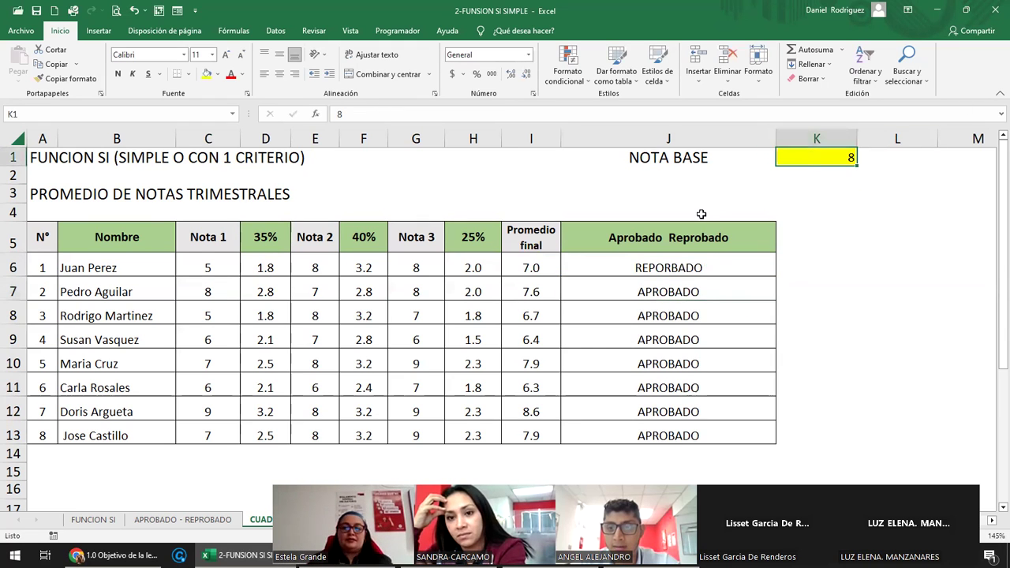
Try a fixed 8 in place of $K$1 in J6, discard it, and keep $K$1.
double_click(660, 266)
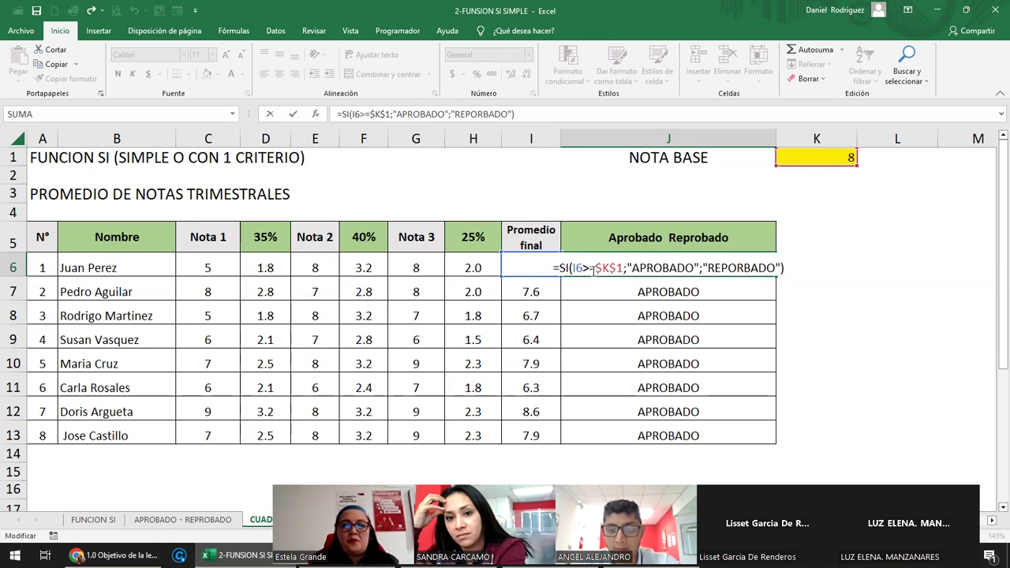
left_click(596, 268)
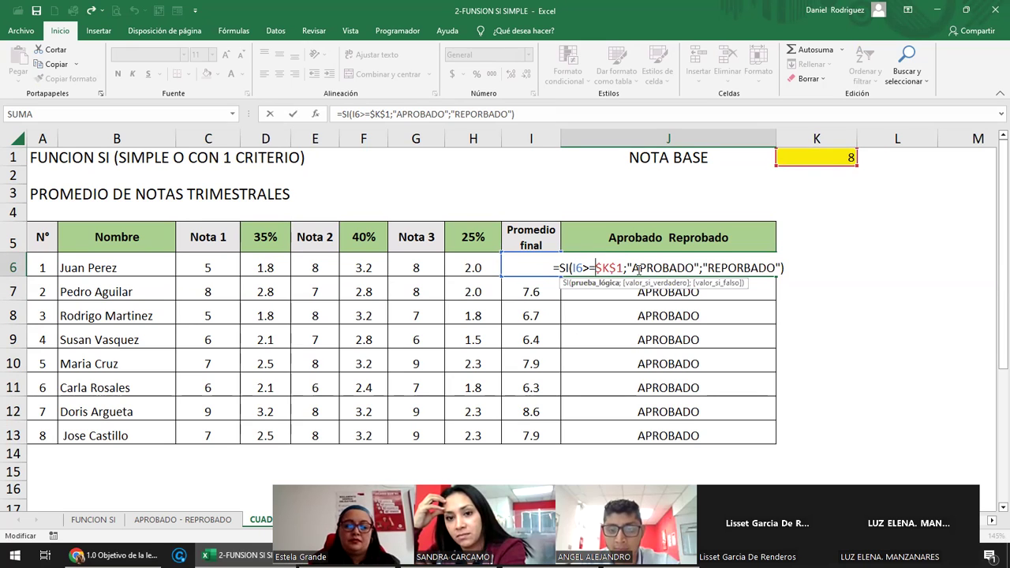
key("Delete")
key("Delete")
type("8")
key("Delete")
key("Delete")
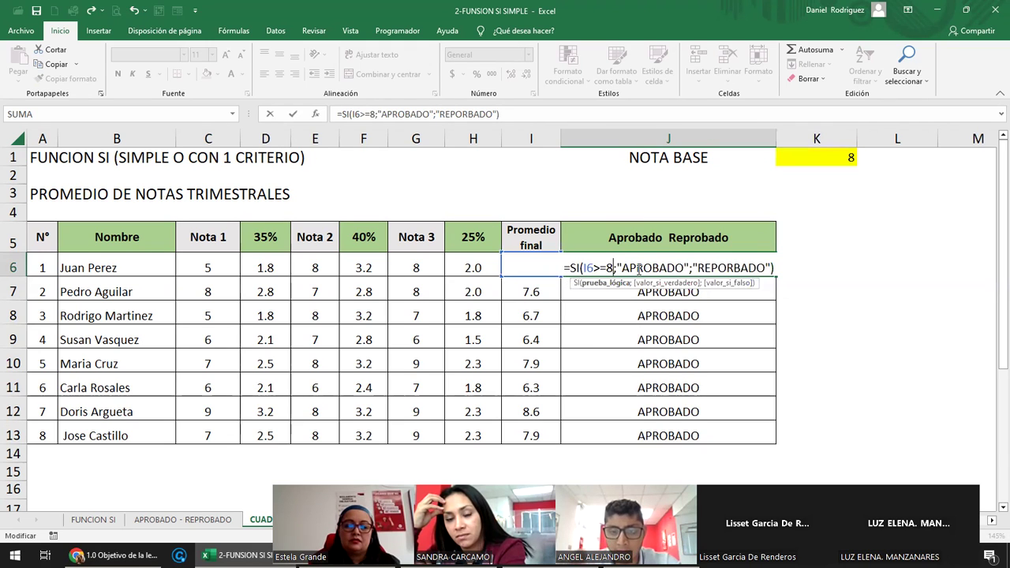
key("Escape")
key("F2")
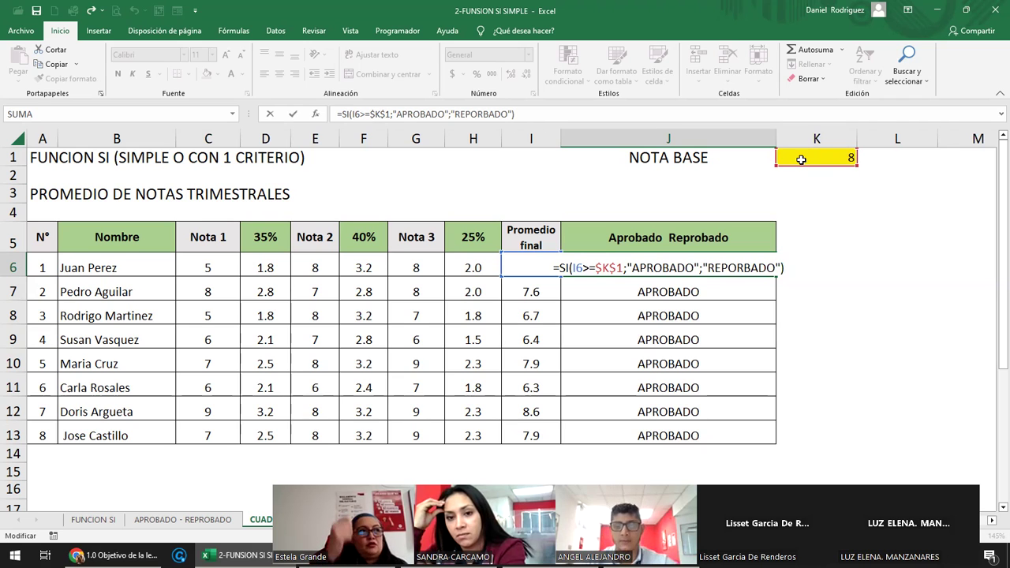
left_click(686, 263)
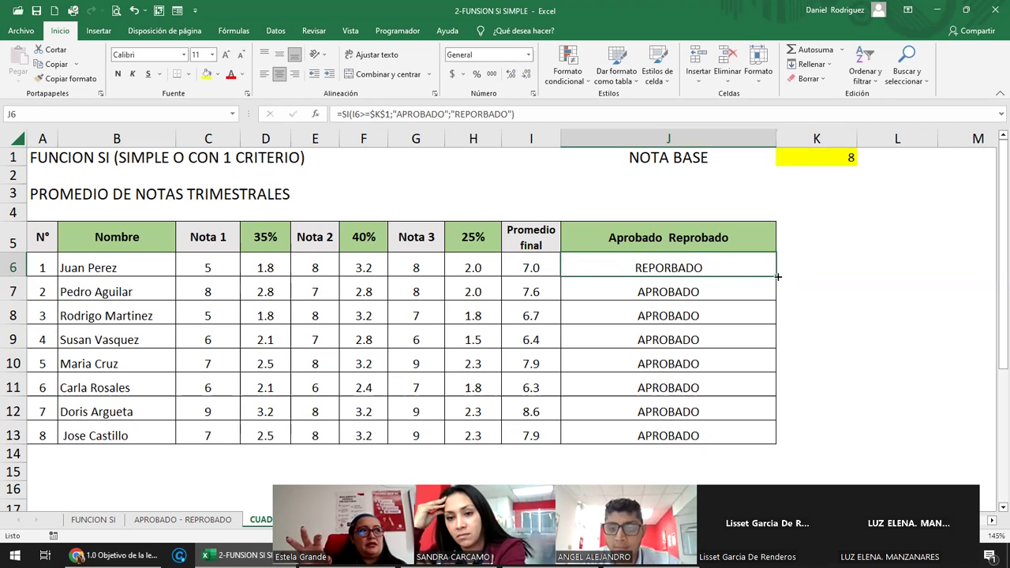
Fill J6's $K$1 formula down to J13 and verify J7 and J13 reference $K$1.
left_click_drag(777, 276, 776, 438)
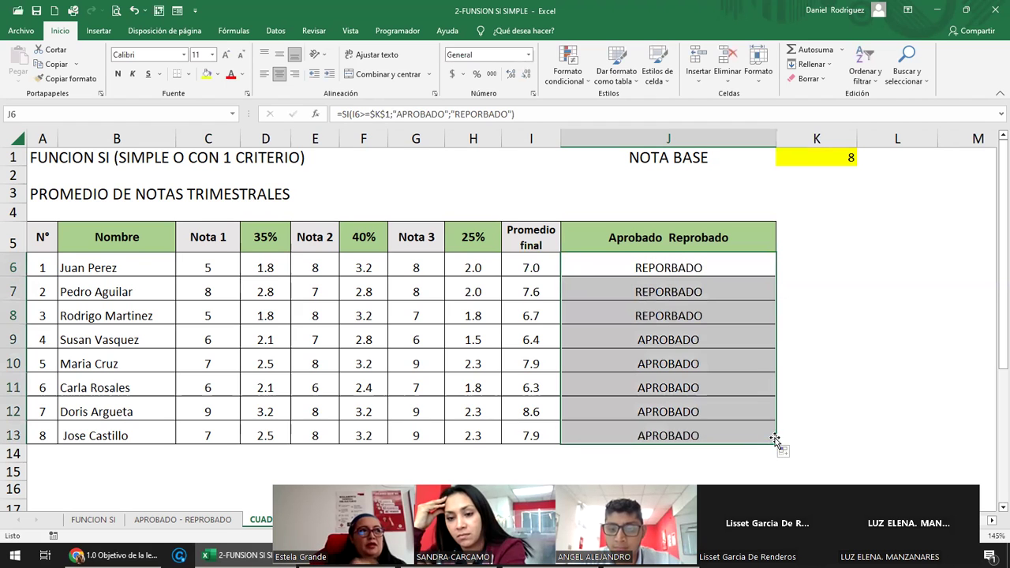
double_click(663, 291)
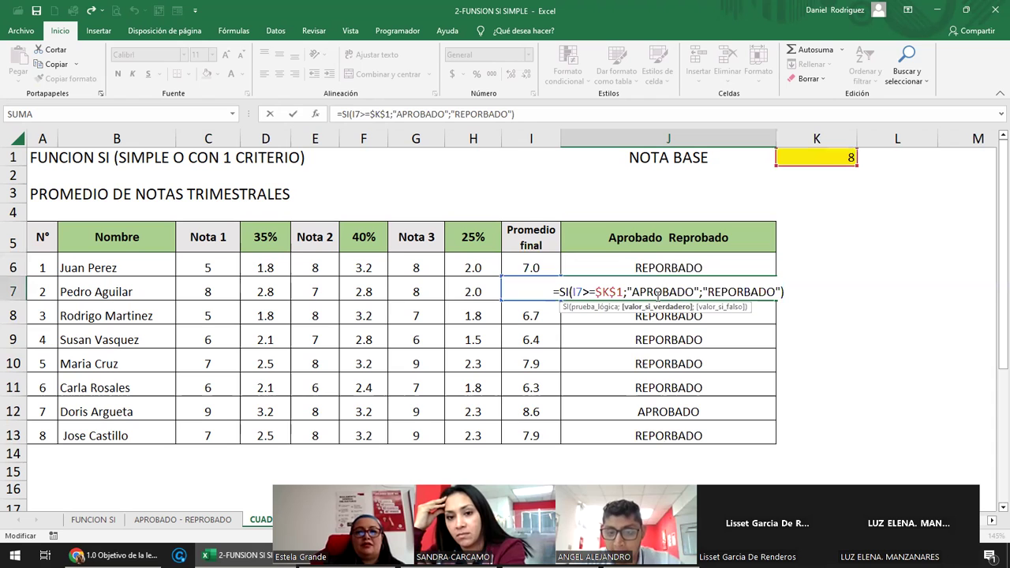
key("Escape")
double_click(676, 435)
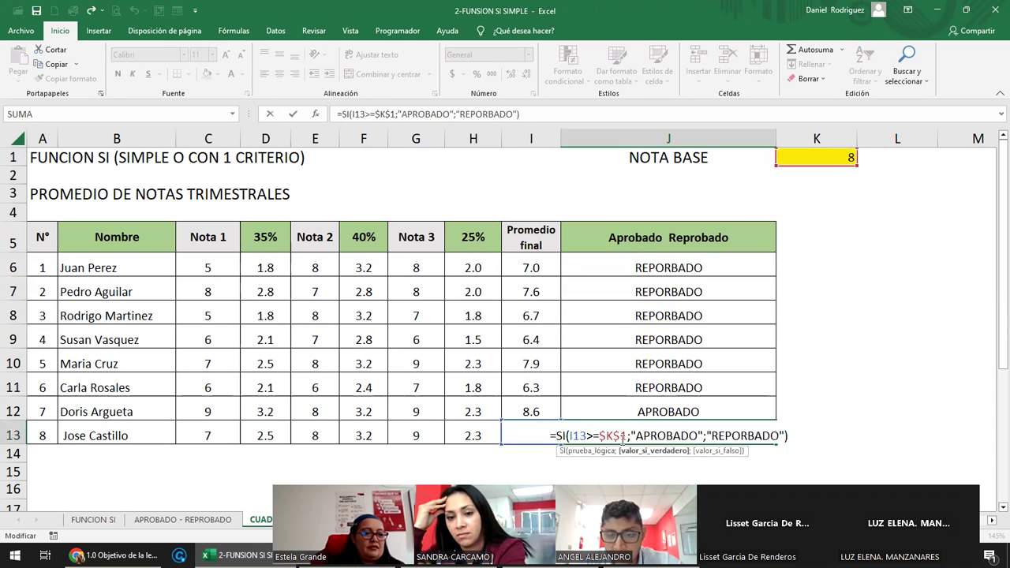
key("Escape")
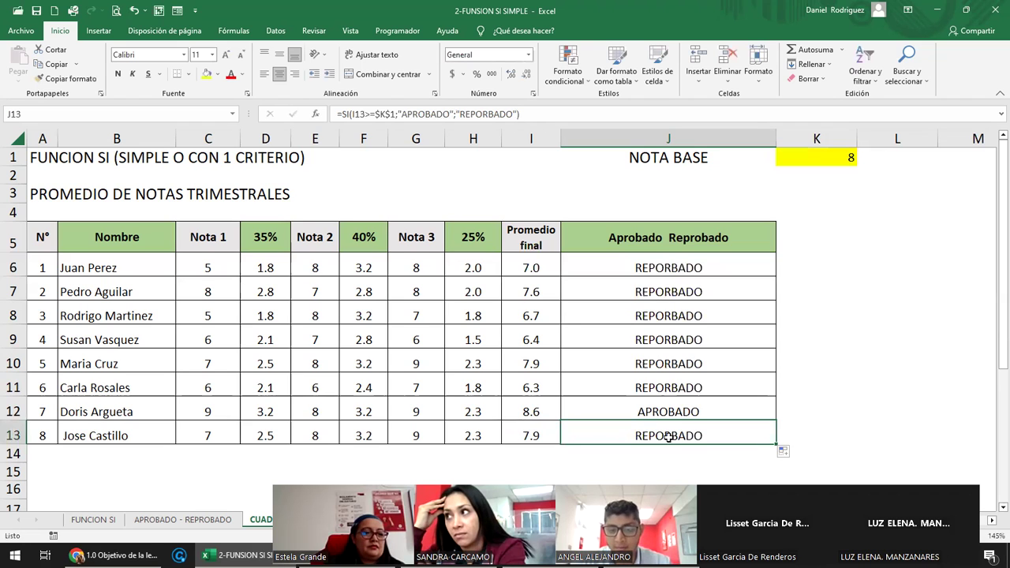
left_click(667, 316)
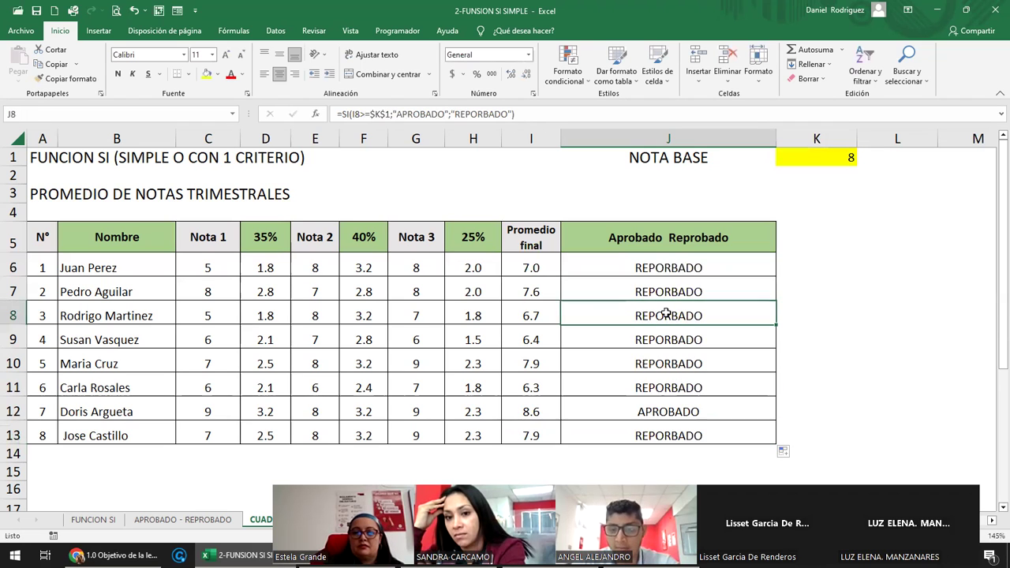
Set row 8's Nota 1 to 10, then lower NOTA BASE in K1 to 7.5.
left_click(222, 315)
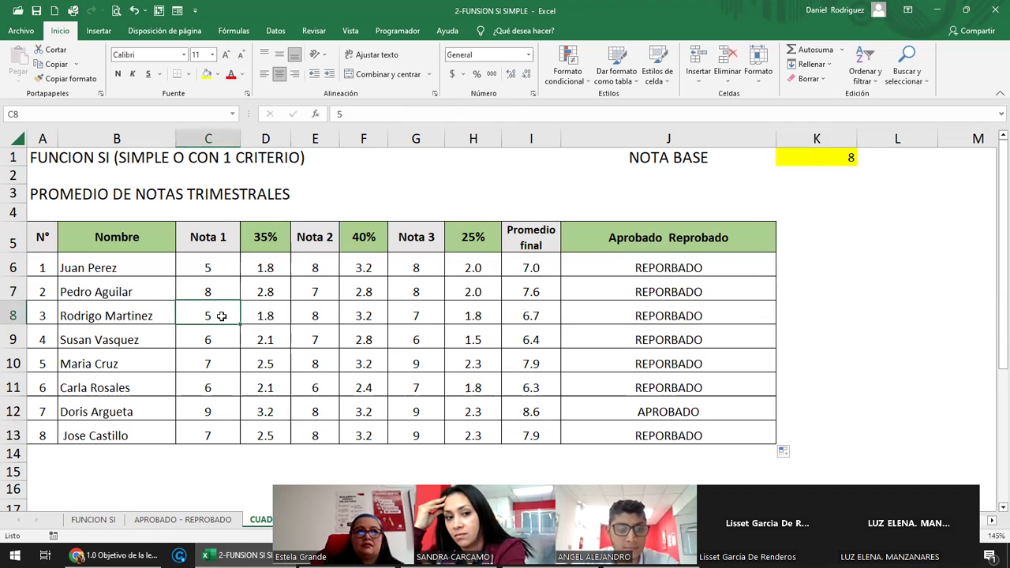
type("10")
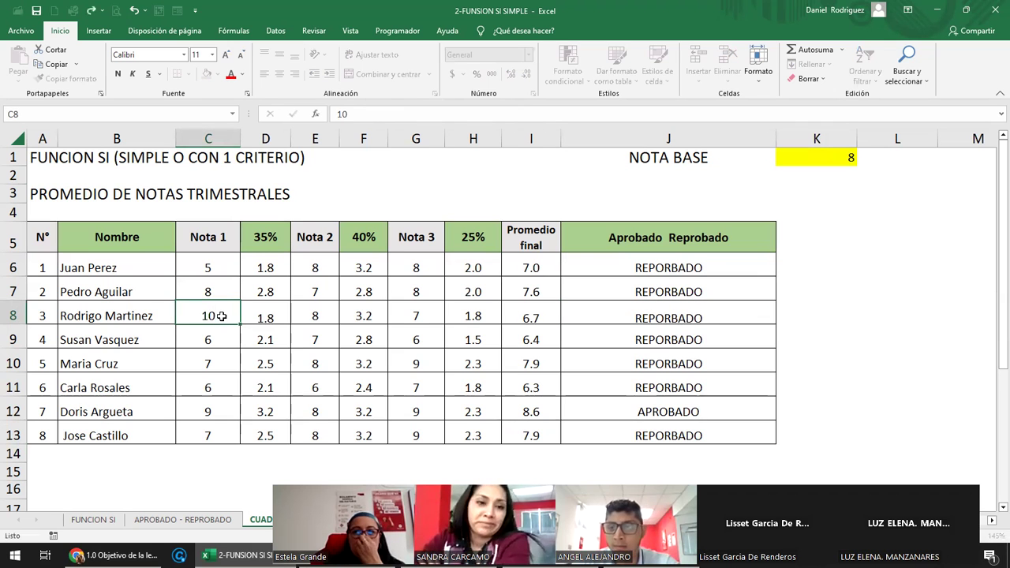
key("Return")
left_click(668, 315)
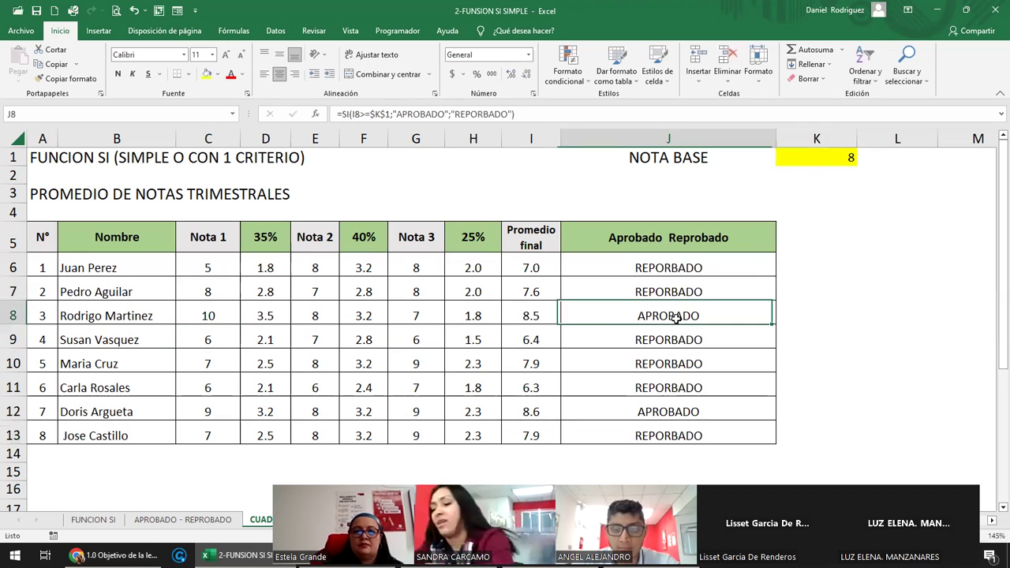
double_click(668, 315)
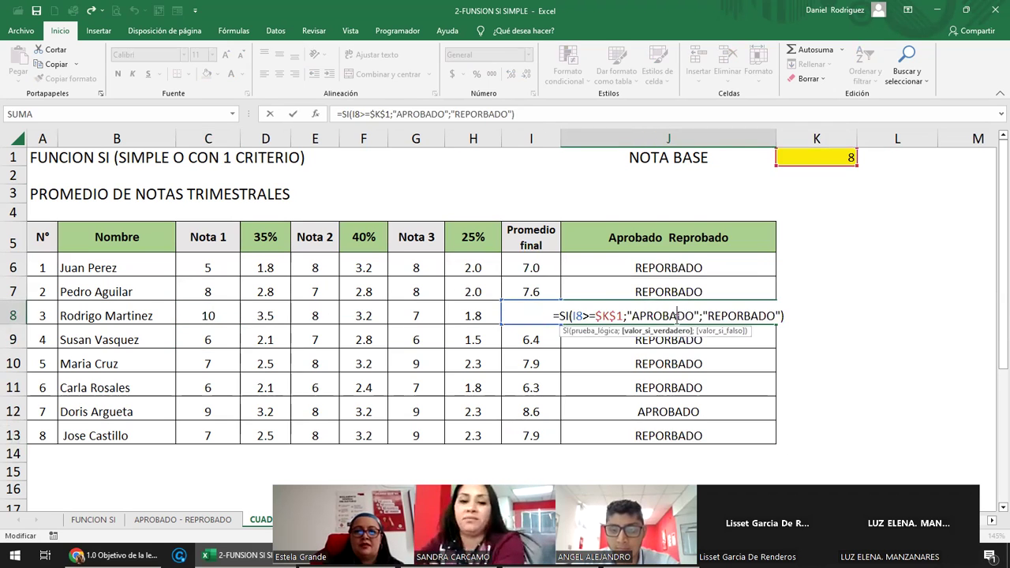
left_click(812, 152)
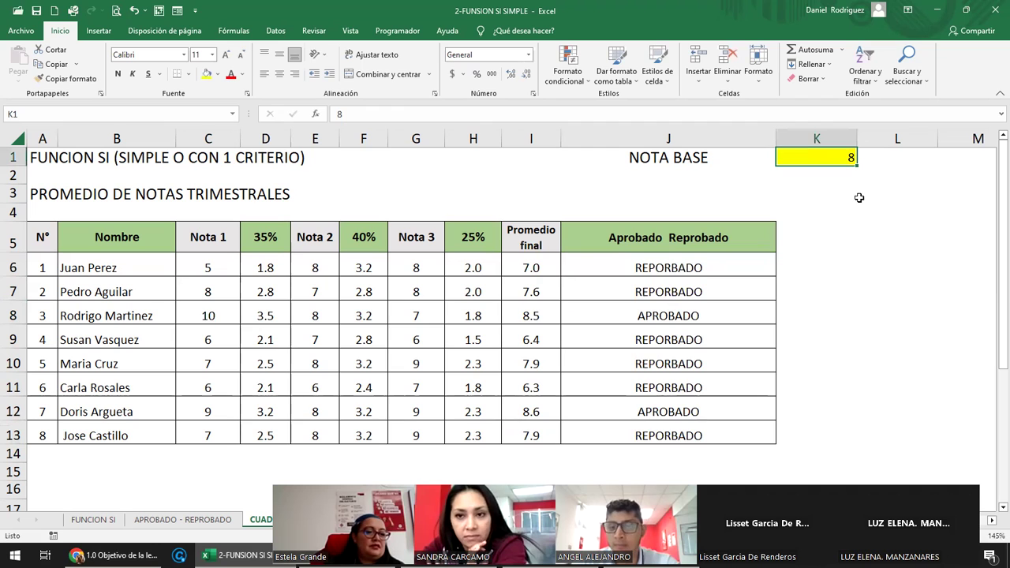
type("7")
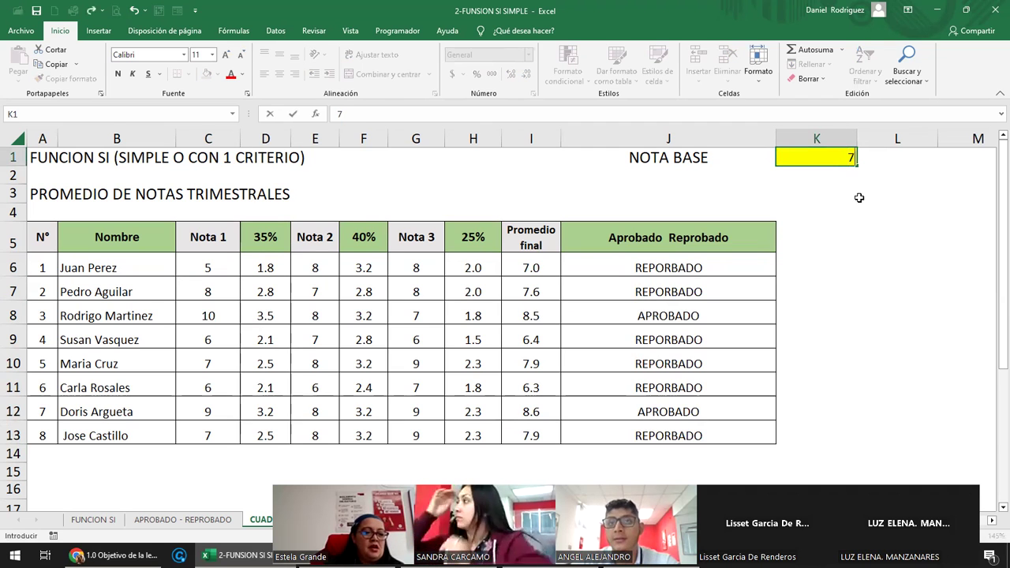
type(".5")
key("Return")
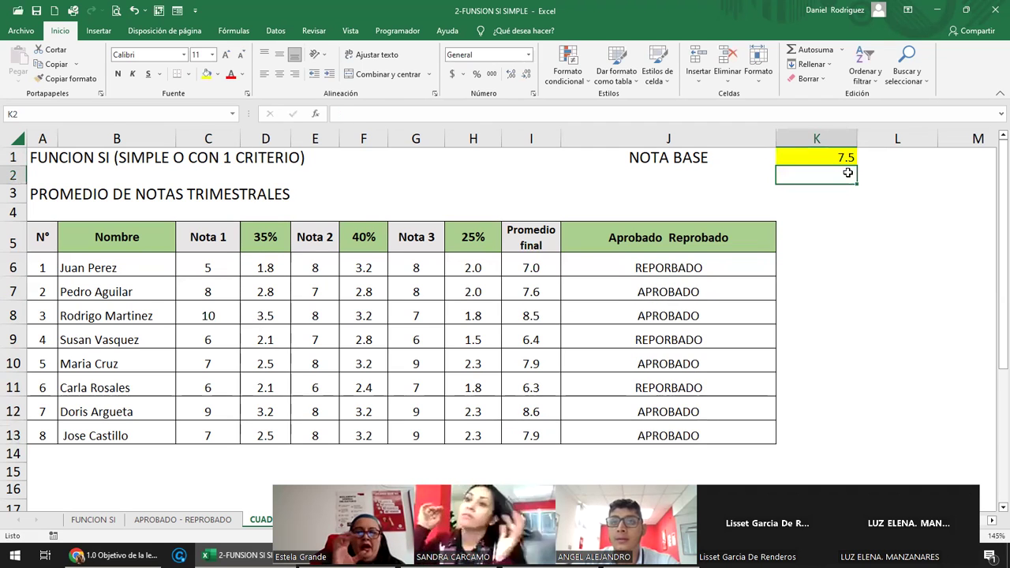
Review J6's I6>=$K$1 test, then go to the APROBADO - REPROBADO sheet.
left_click(674, 263)
double_click(596, 269)
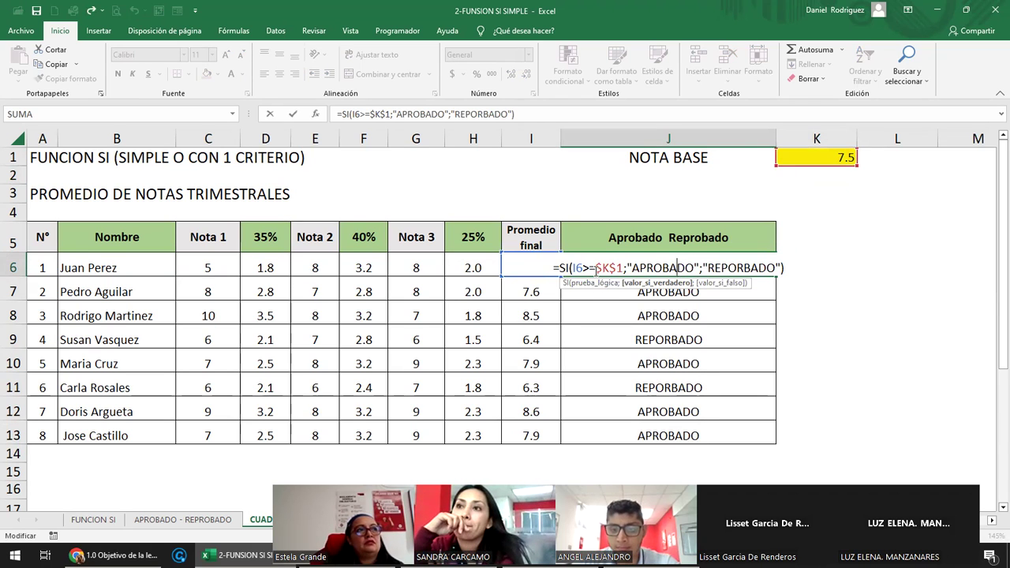
left_click_drag(623, 267, 577, 269)
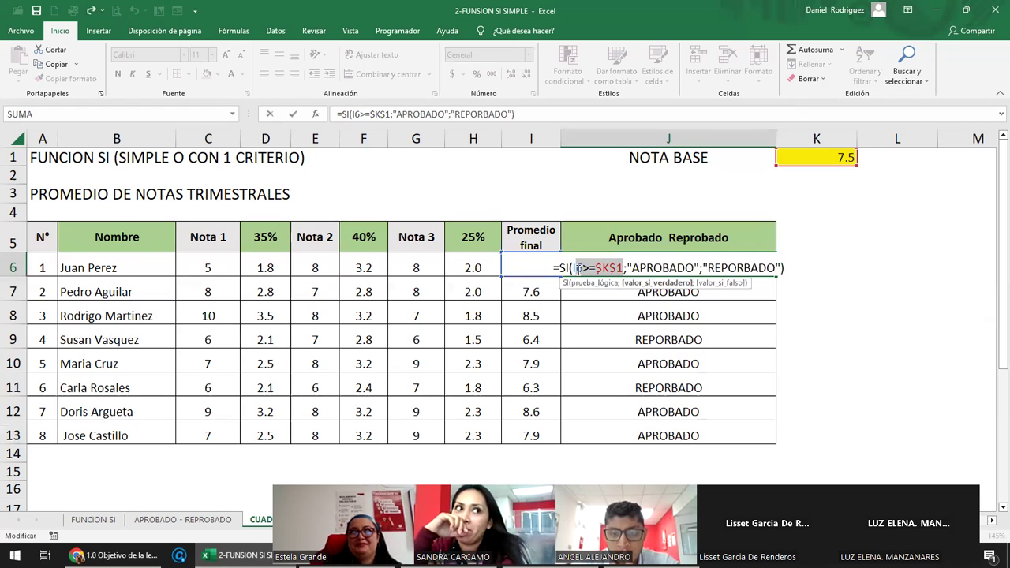
left_click_drag(577, 268, 574, 268)
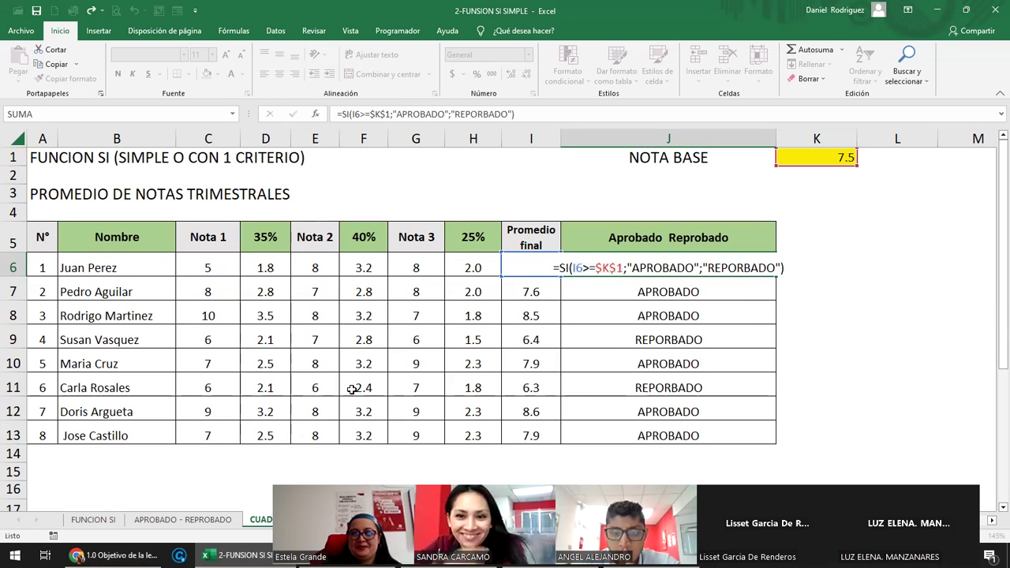
key("Escape")
left_click(205, 521)
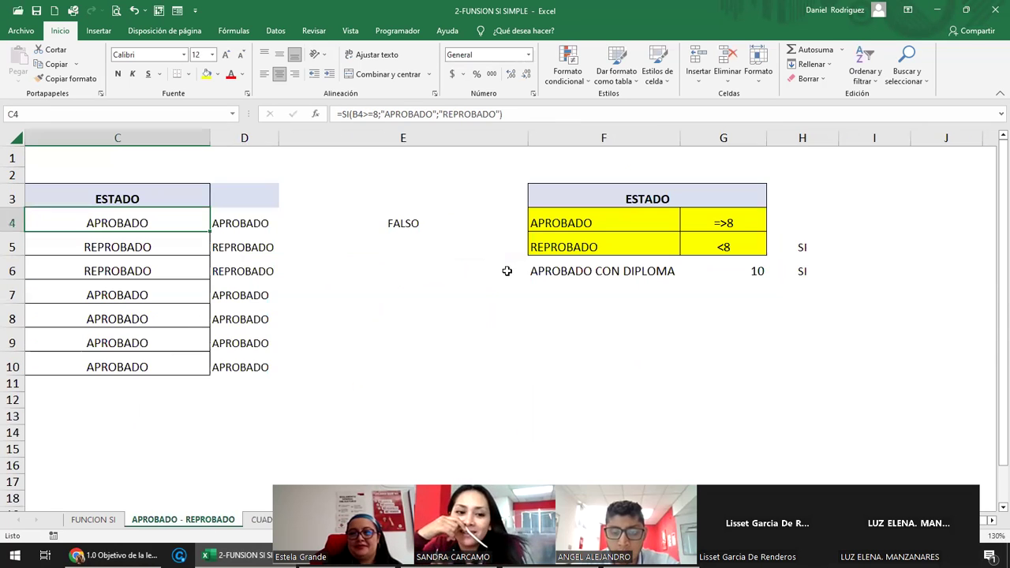
Compare C4's fixed B4>=8 test with J6's $K$1 reference back on CUADRO DE NOTAS.
double_click(132, 222)
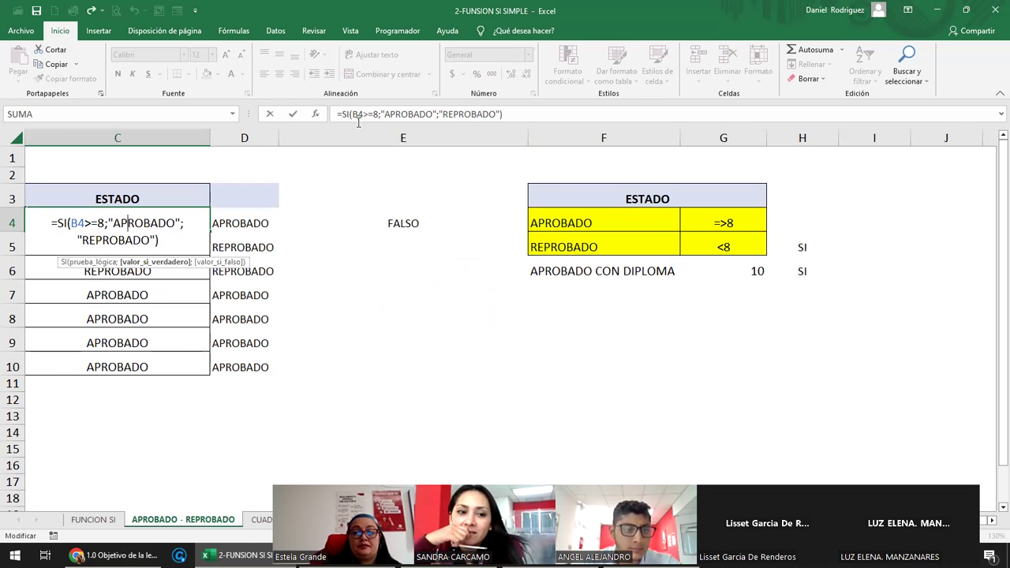
left_click_drag(352, 113, 379, 114)
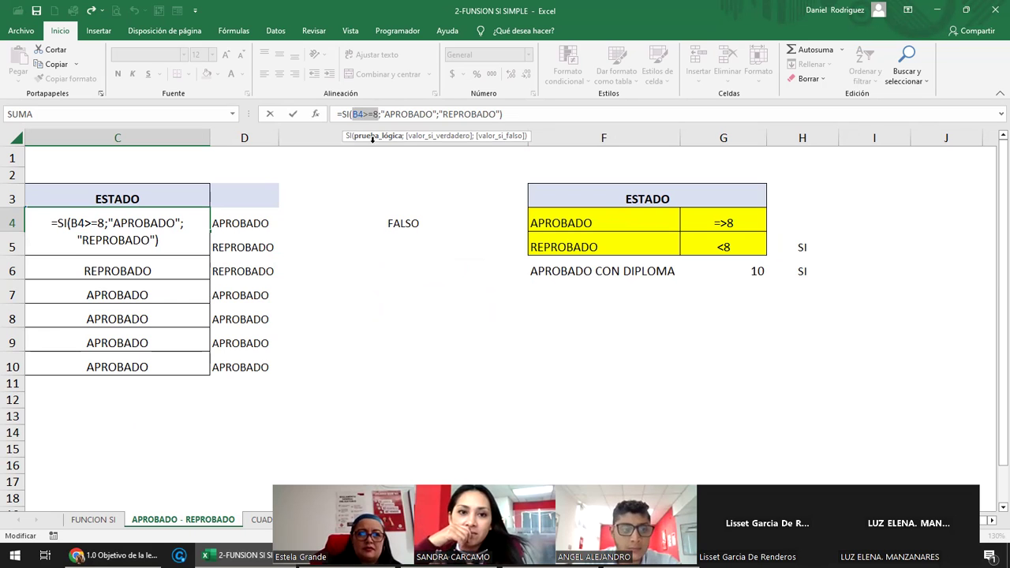
key("Escape")
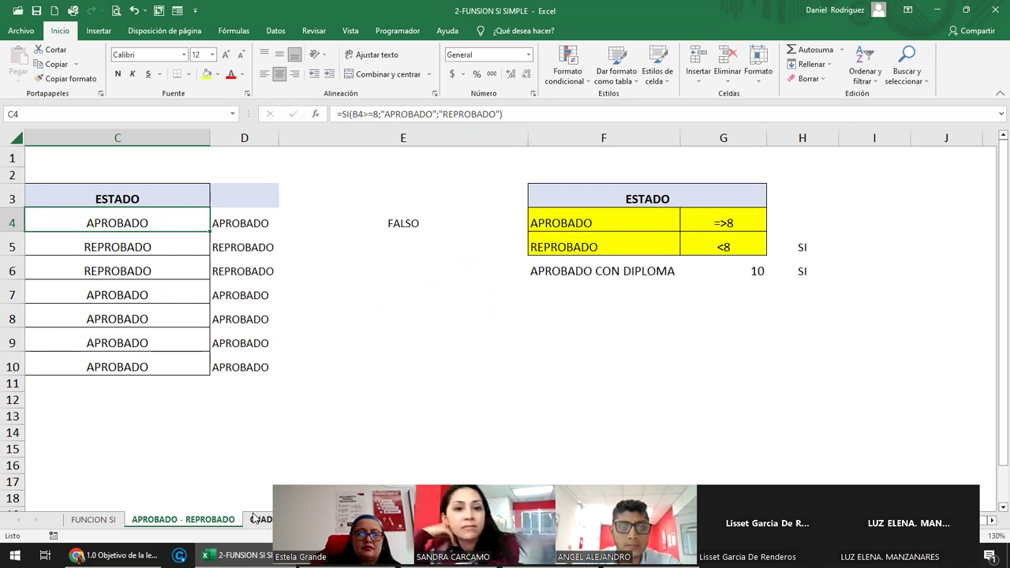
left_click(261, 520)
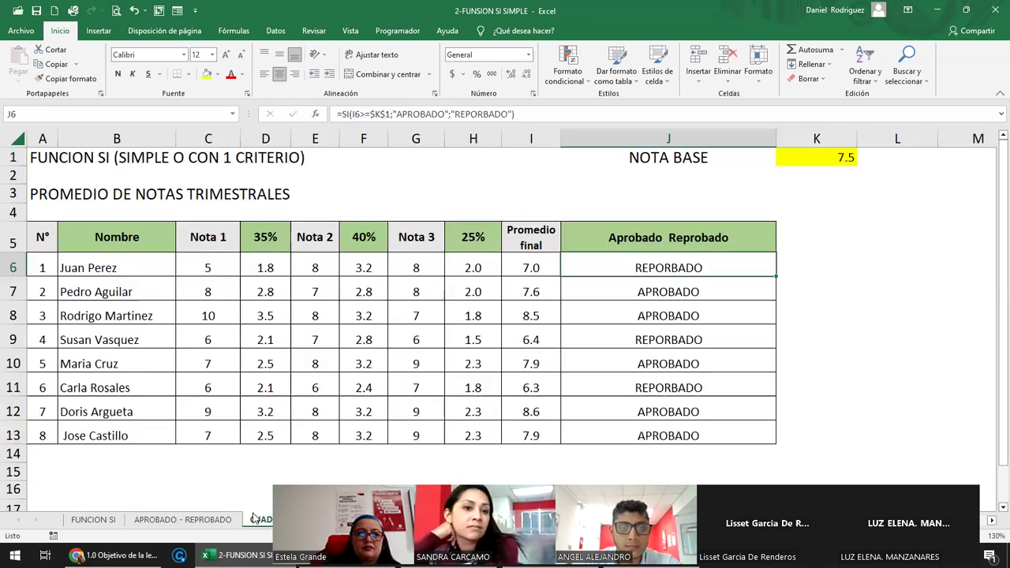
double_click(619, 266)
left_click_drag(593, 267, 625, 266)
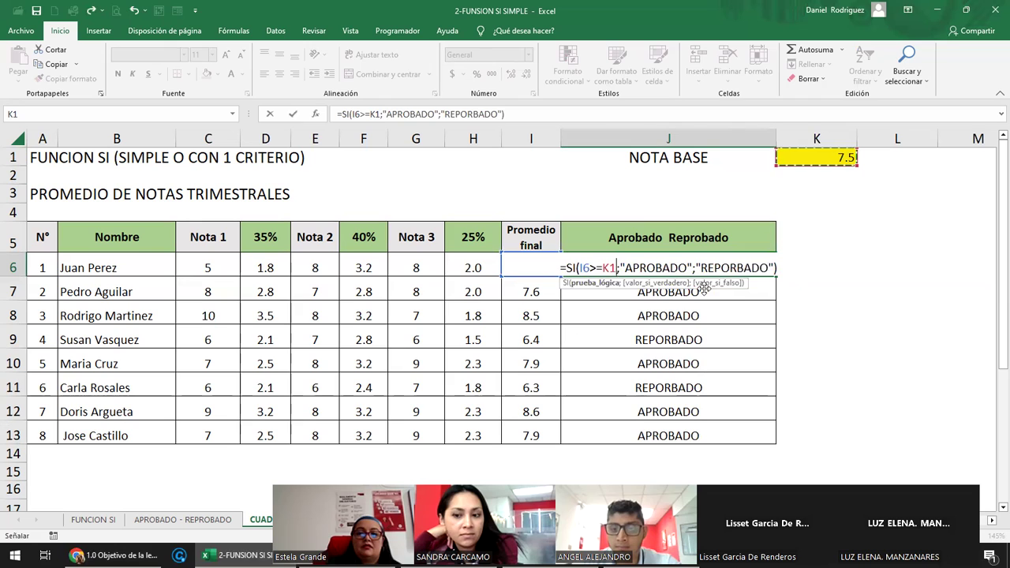
key("ctrl+Return")
double_click(631, 266)
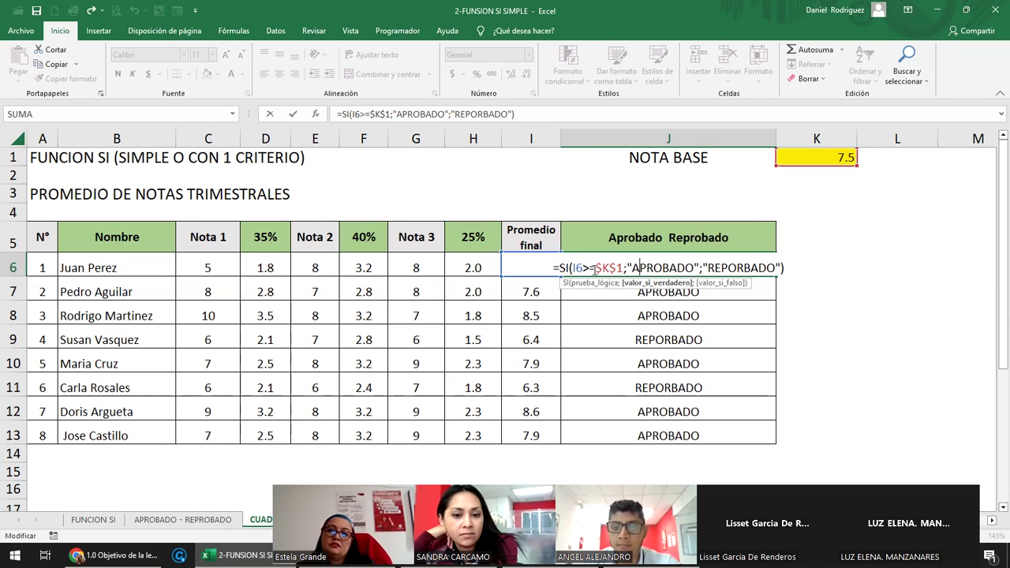
left_click_drag(620, 265, 624, 266)
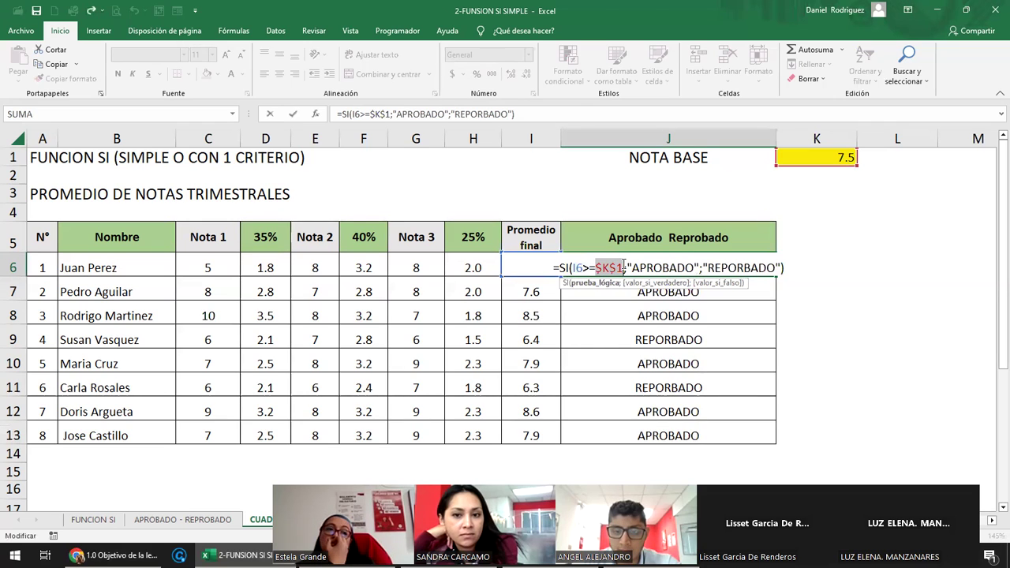
left_click(581, 266)
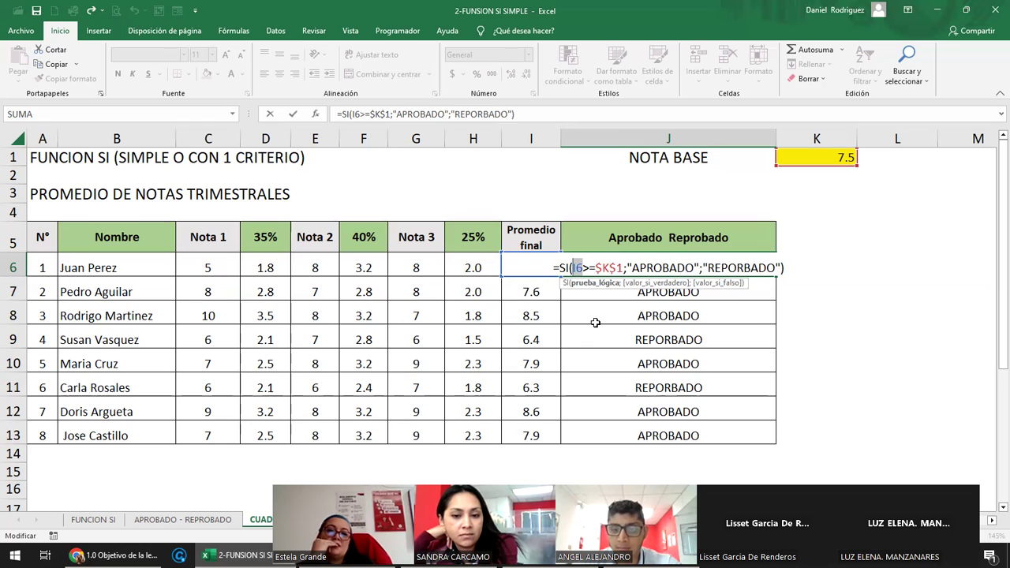
left_click(609, 267)
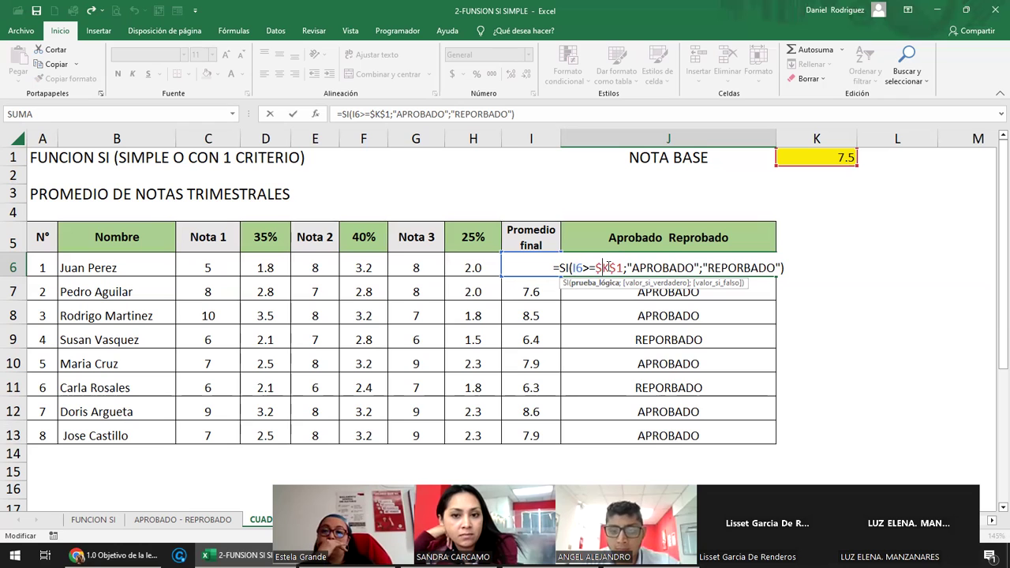
key("Return")
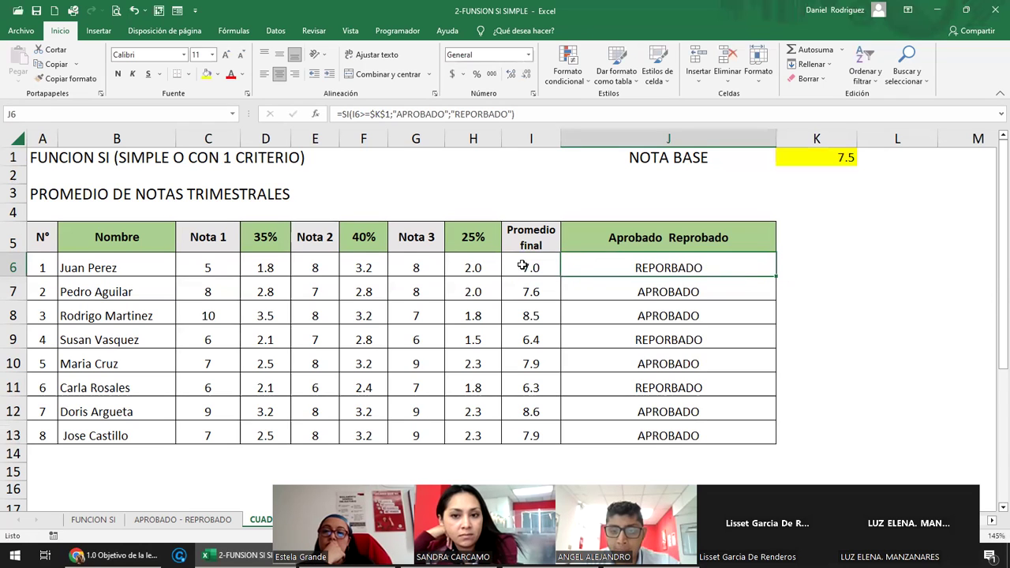
left_click(518, 269)
key("shift+Down")
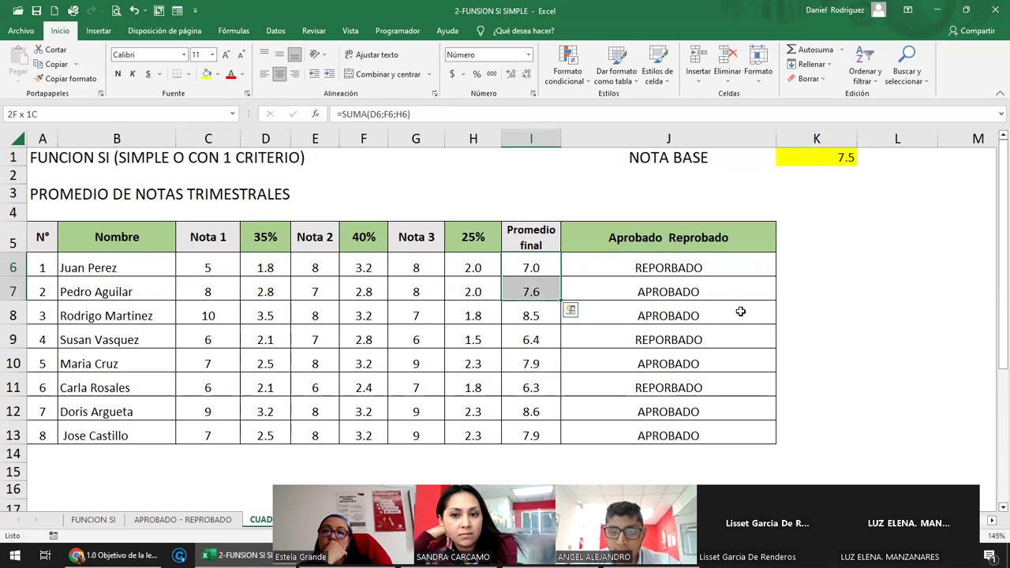
key("shift+Down")
key("shift+Down")
key("shift+Down")
key("shift+Down")
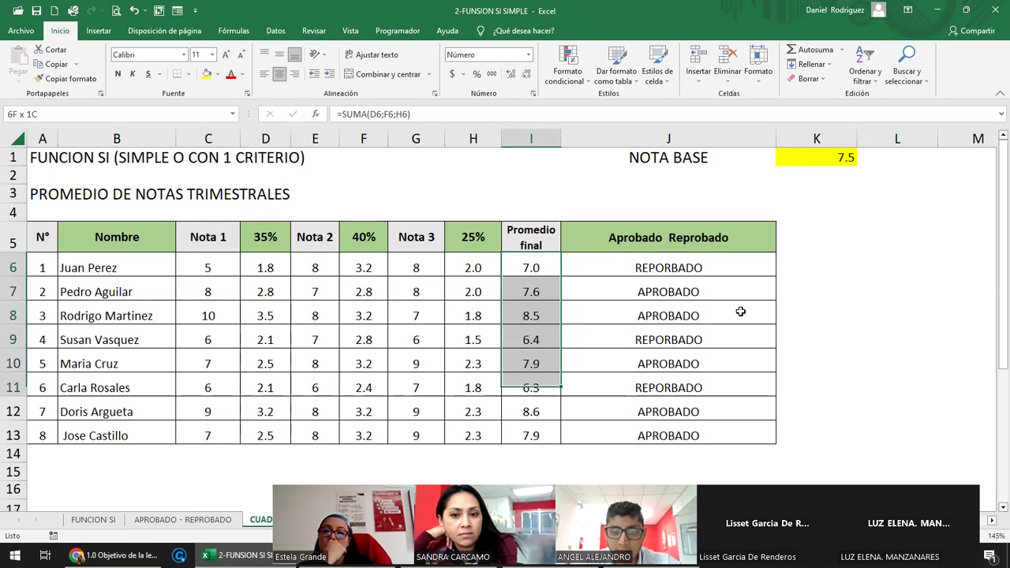
key("shift+Down")
key("shift+Down")
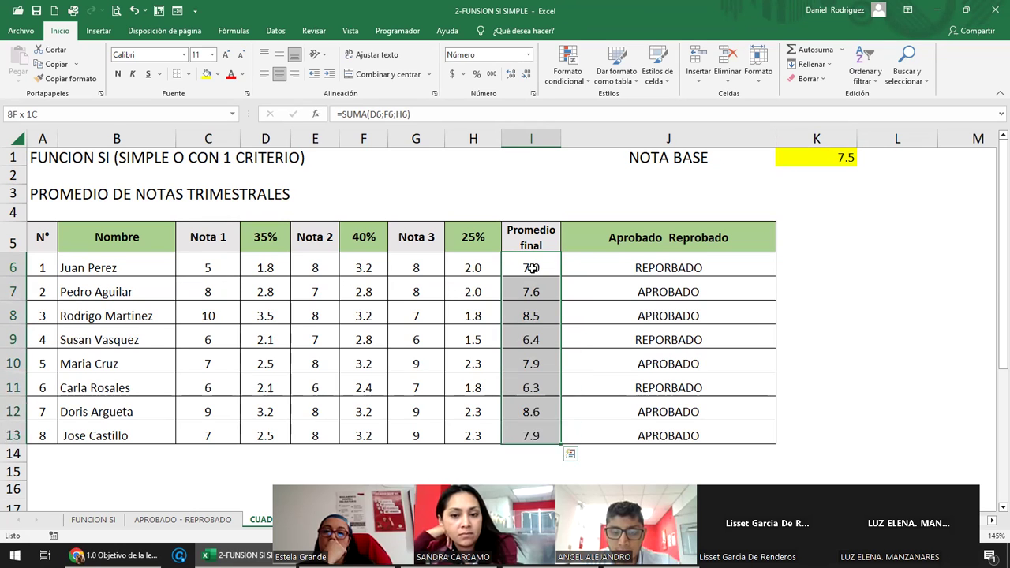
key("ctrl+q")
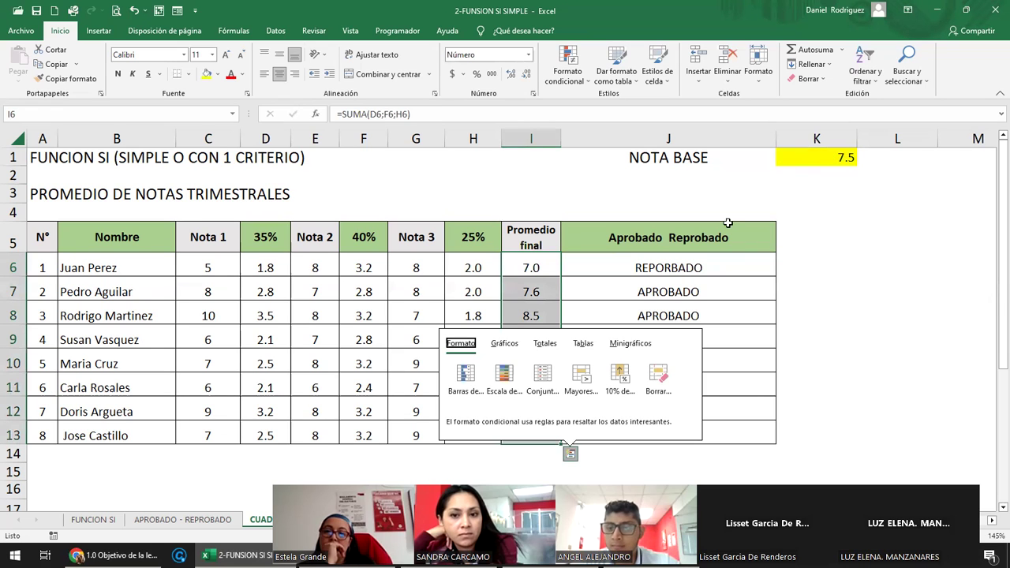
left_click_drag(545, 269, 526, 427)
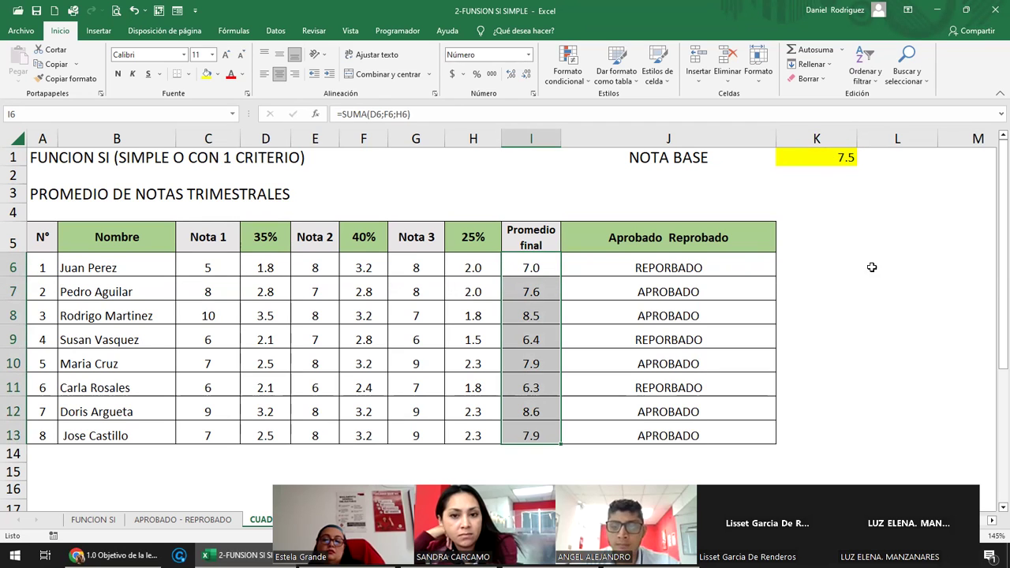
left_click(840, 353)
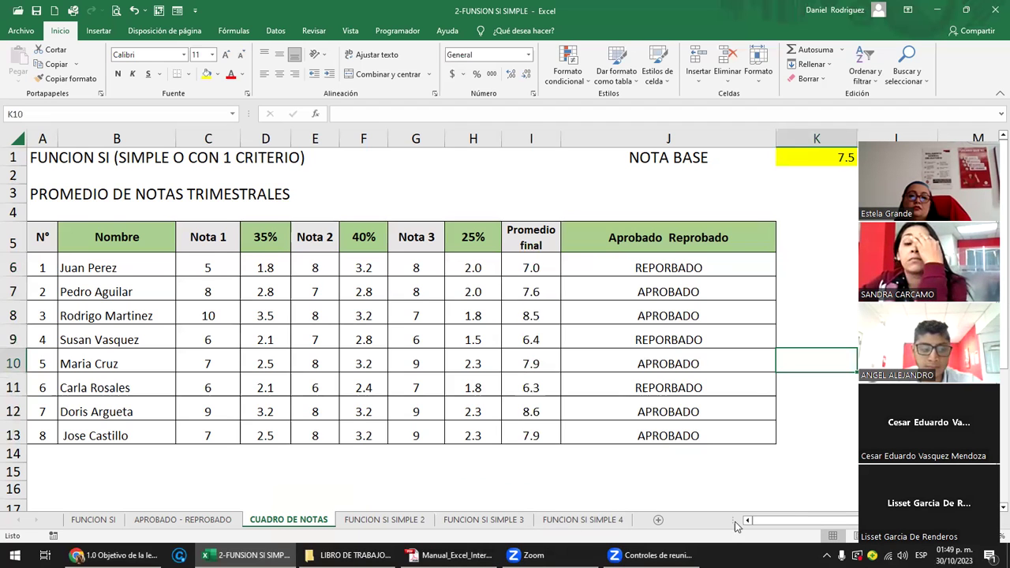
Review the PRODUCTOS and COMPRAR table on FUNCION SI SIMPLE 2, then return to CUADRO DE NOTAS.
left_click(398, 523)
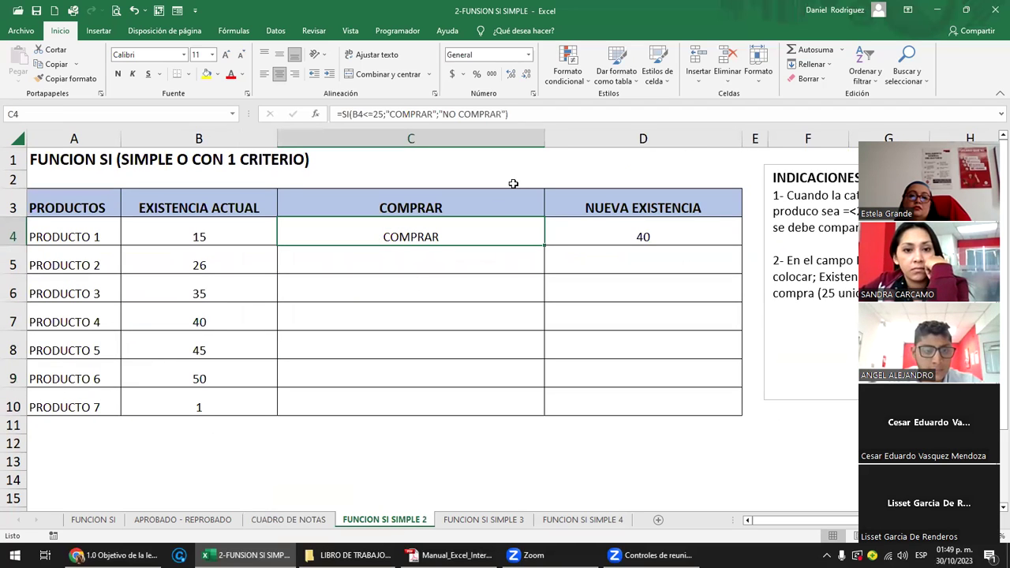
left_click(513, 183)
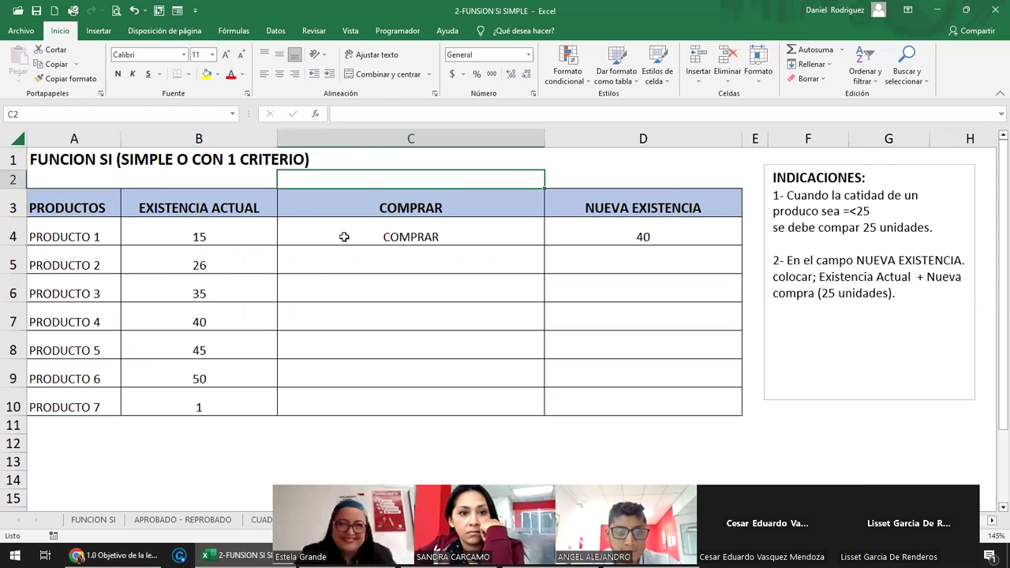
left_click(67, 210)
left_click_drag(73, 240, 81, 237)
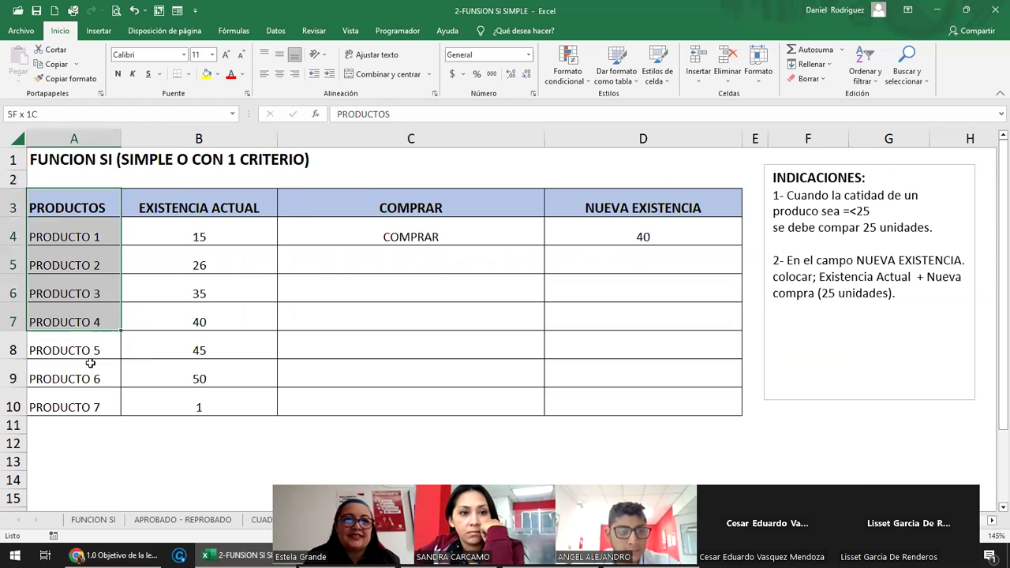
left_click(81, 237)
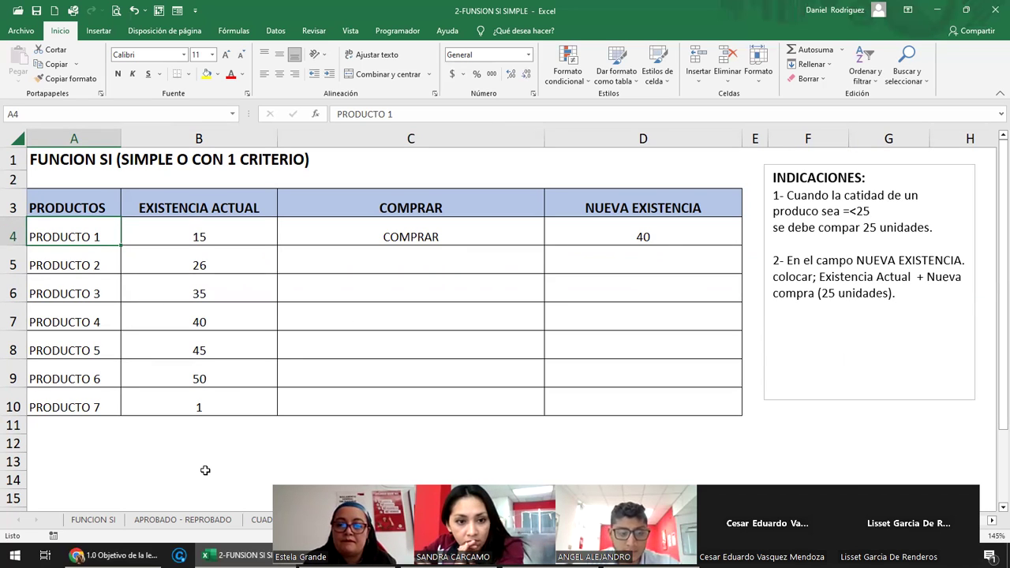
left_click(253, 522)
Change J6's formula to use the row-locked reference K$1.
left_click(535, 264)
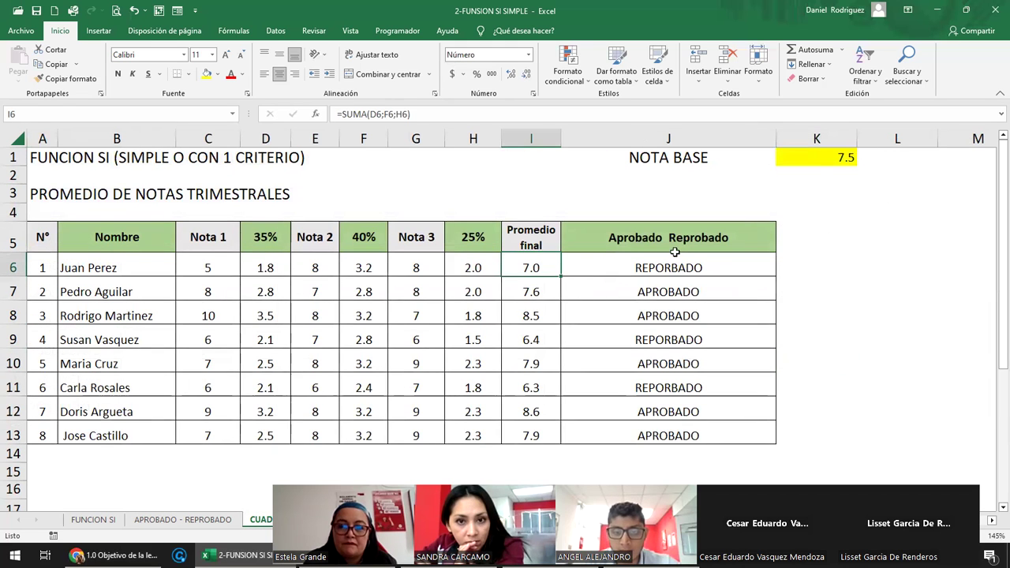
left_click(826, 163)
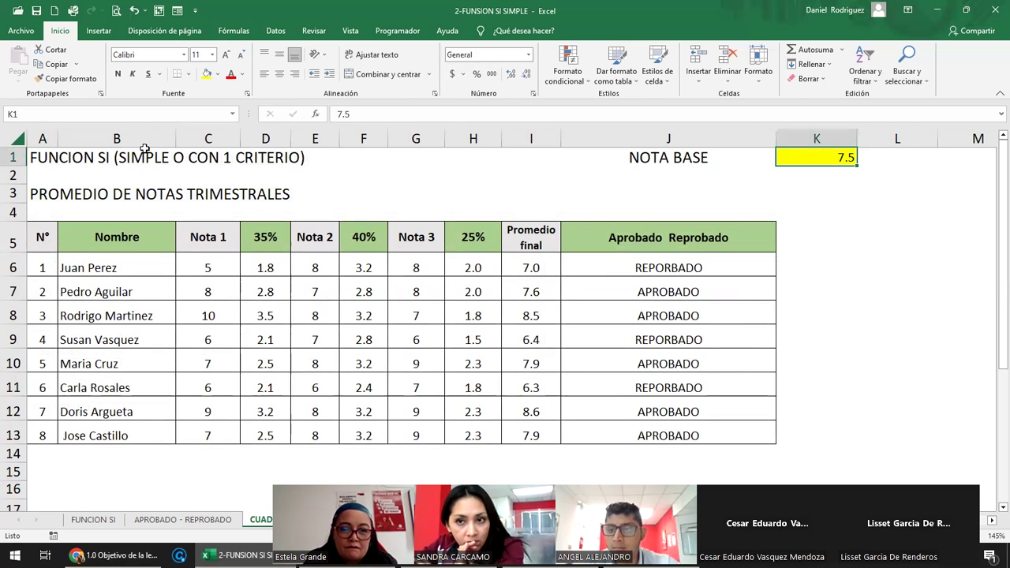
left_click(12, 114)
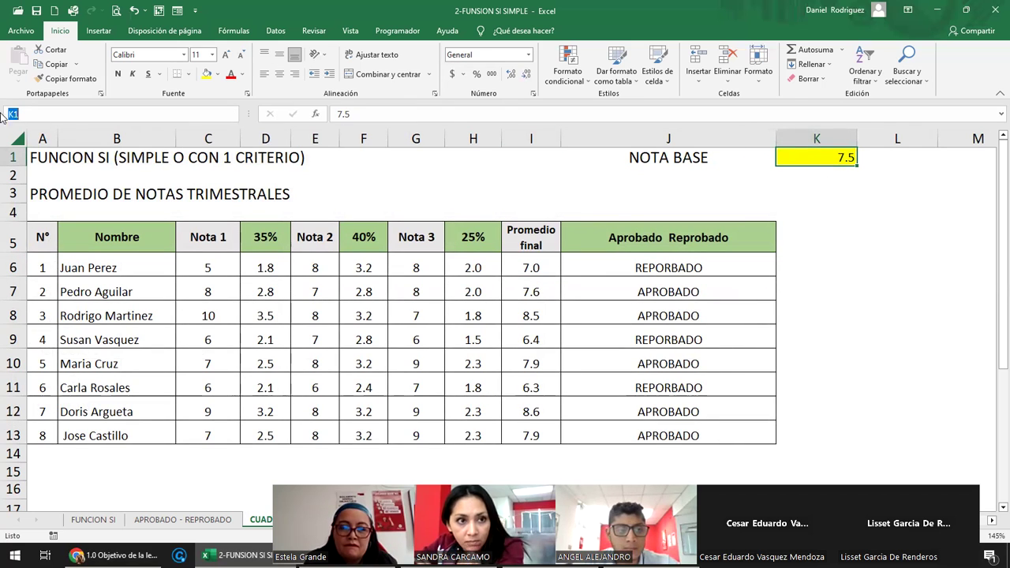
key("Down")
key("Down")
key("Down")
key("Down")
key("Down")
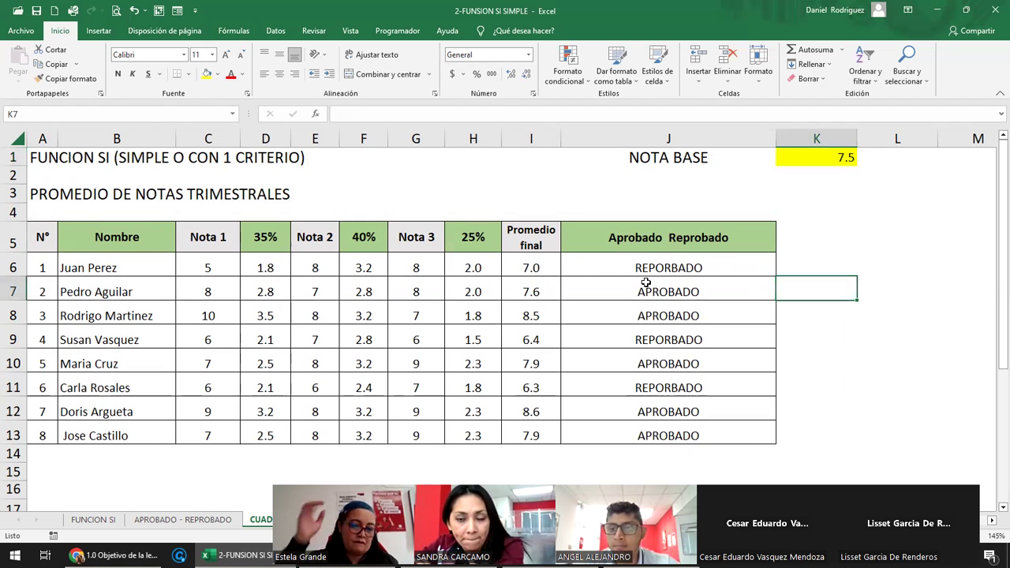
key("Left")
key("Up")
key("F2")
key("Left")
key("Left")
key("Left")
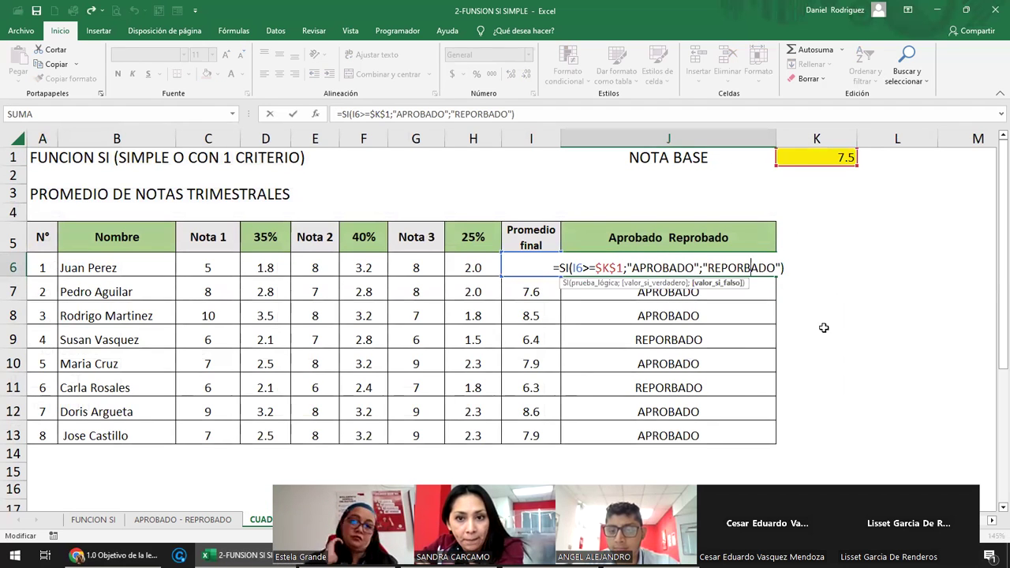
key("Left")
key("Left")
key("Left")
key("BackSpace")
key("Return")
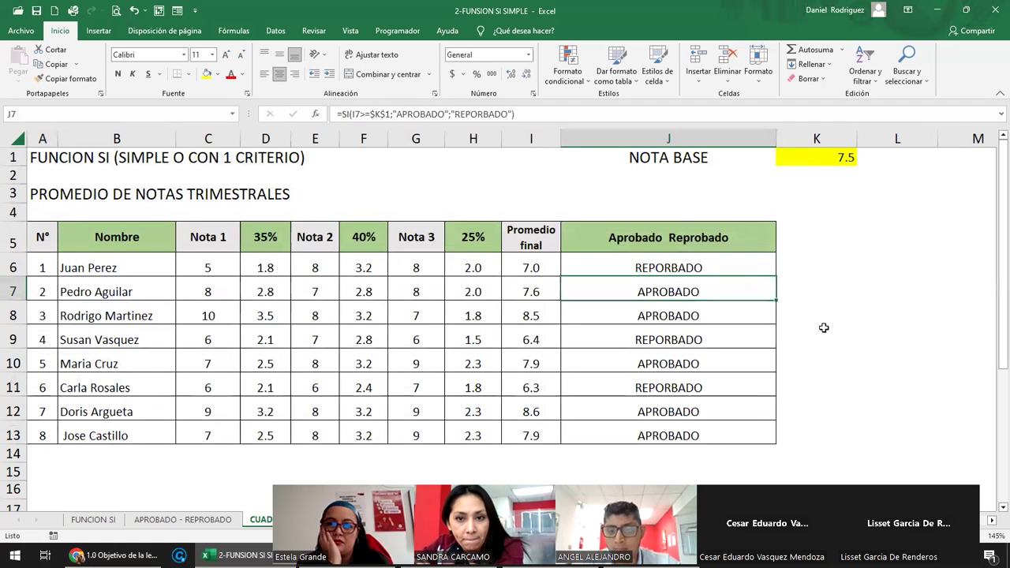
Delete the results in J6:J13, then select the Promedio final values I6:I13.
key("shift+Down")
key("shift+Down")
key("shift+Down")
key("shift+Down")
key("shift+Down")
key("Delete")
key("Up")
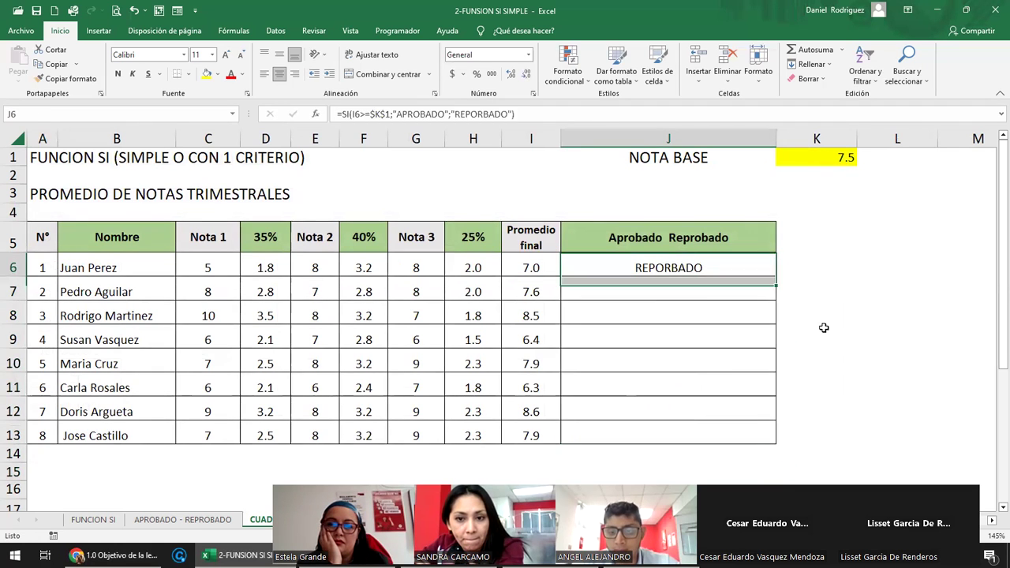
key("Delete")
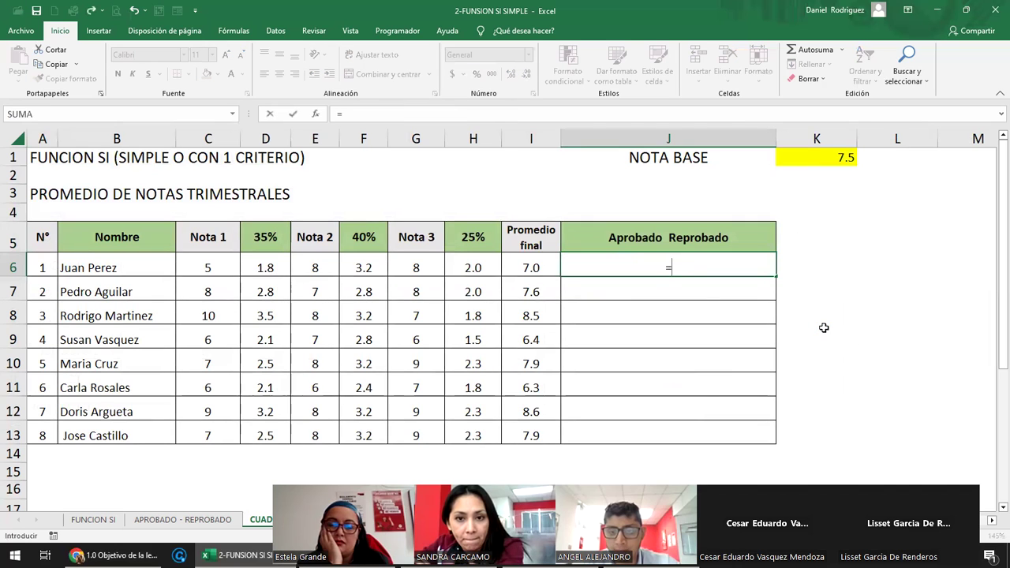
key("Escape")
left_click_drag(525, 268, 531, 433)
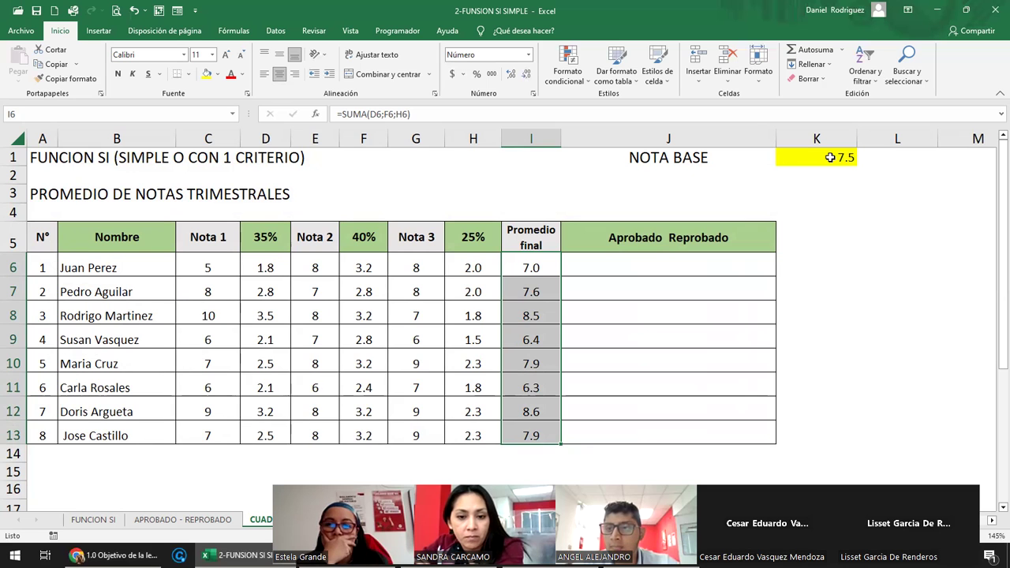
left_click(794, 260)
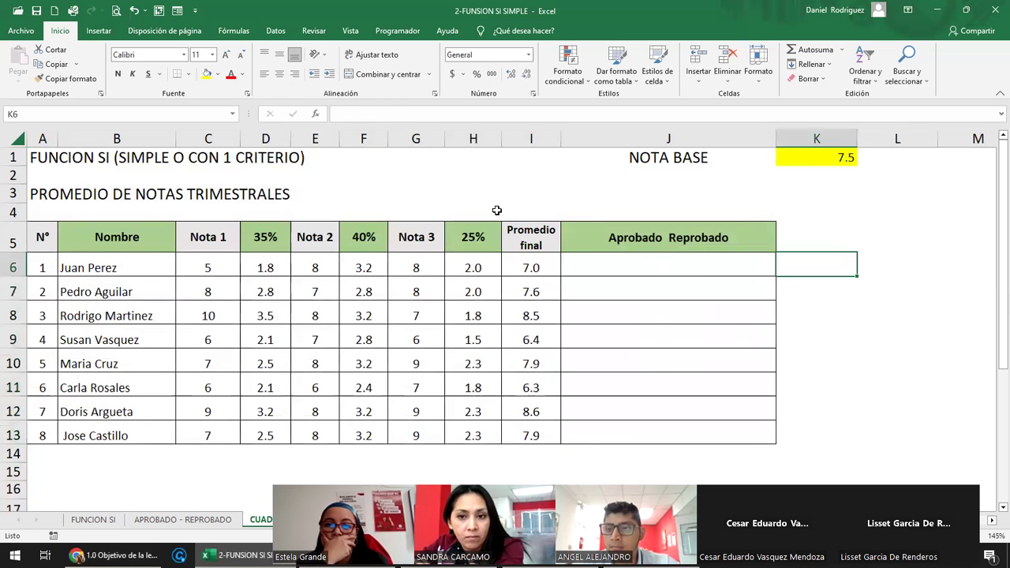
Draw an arrow shape from K6 down to row 14, then begin =SI( in J6.
left_click(99, 30)
left_click(201, 49)
left_click(211, 82)
left_click_drag(814, 265, 807, 450)
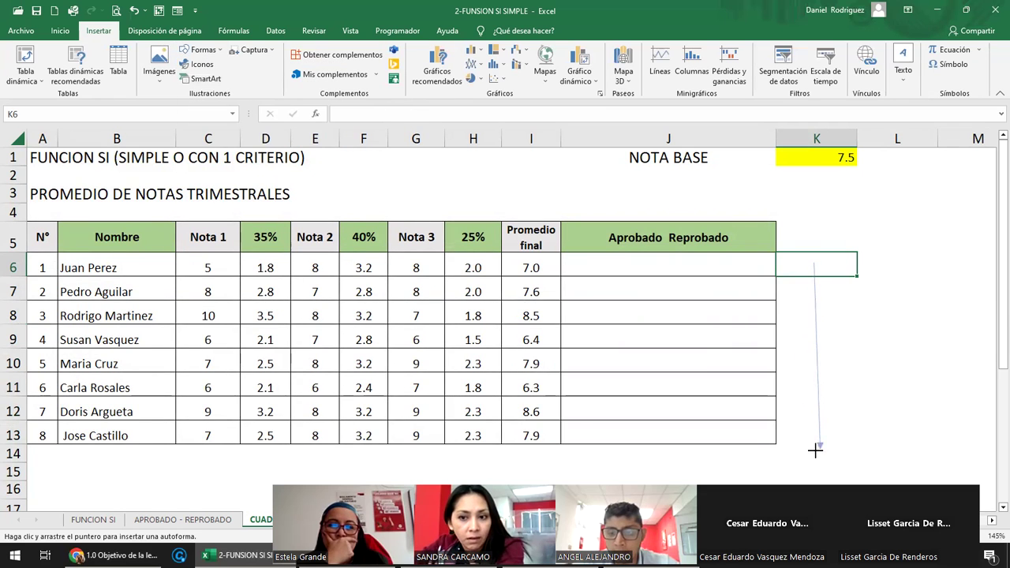
left_click_drag(807, 450, 811, 450)
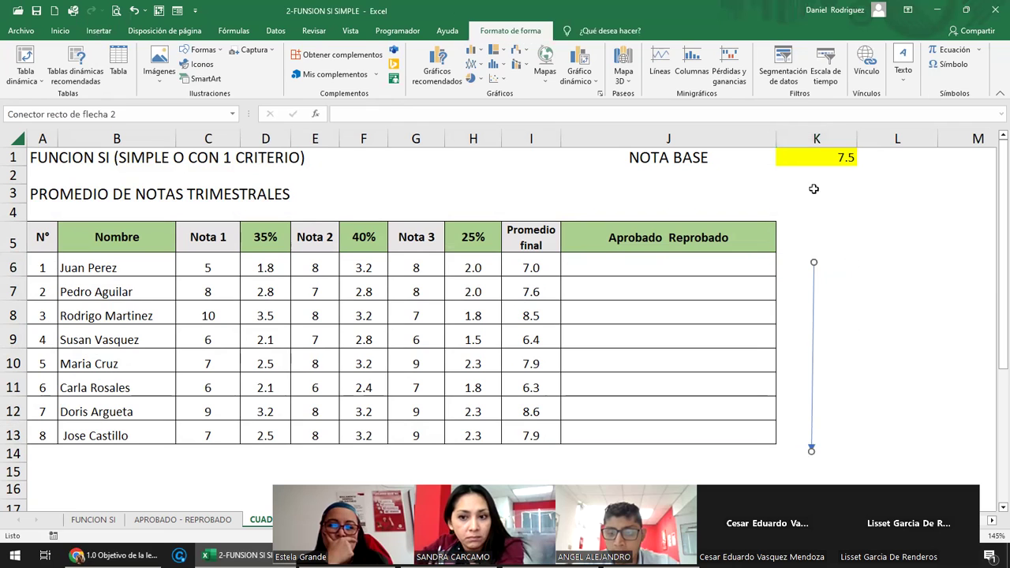
left_click(700, 265)
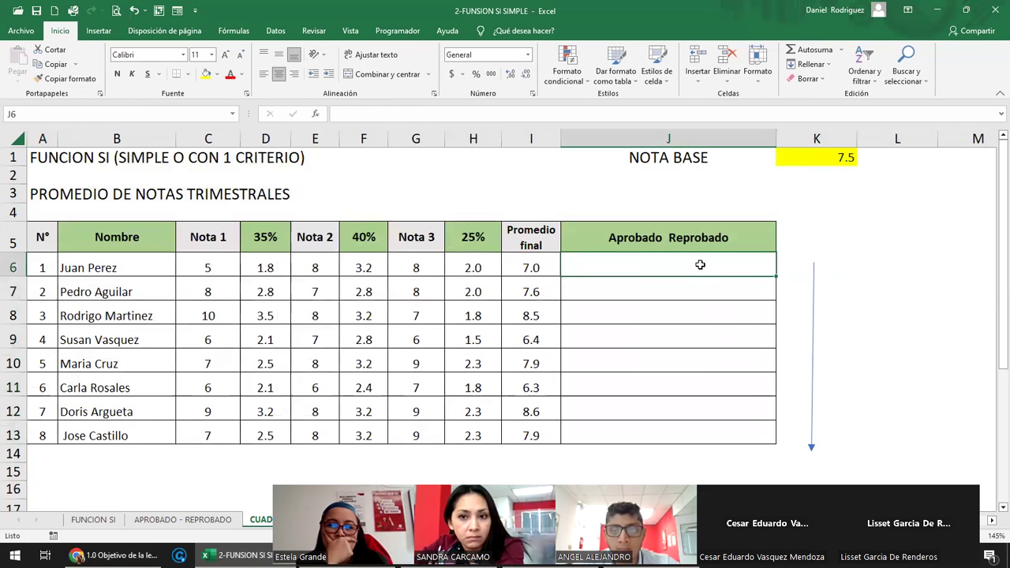
type("=SI")
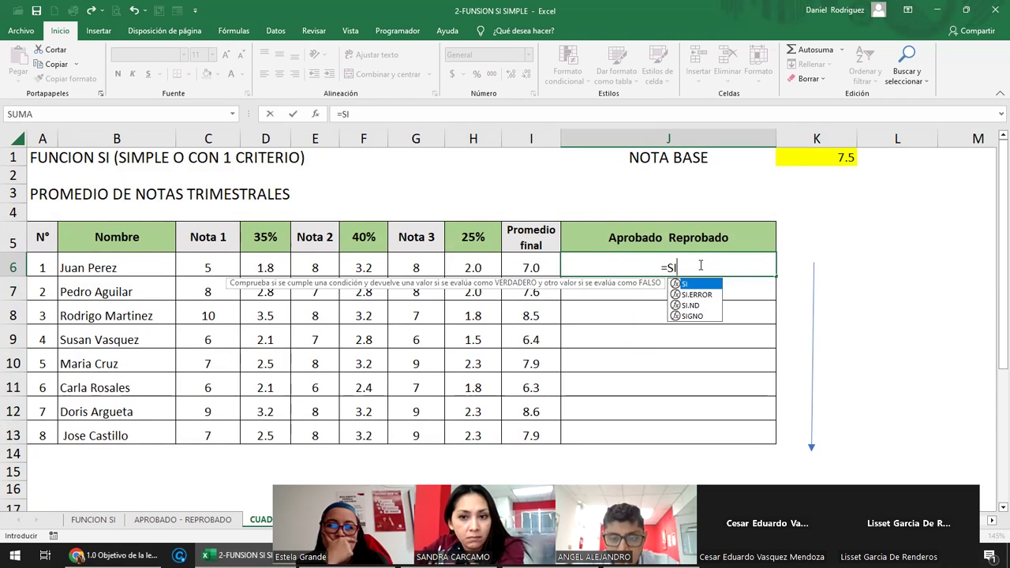
type("(")
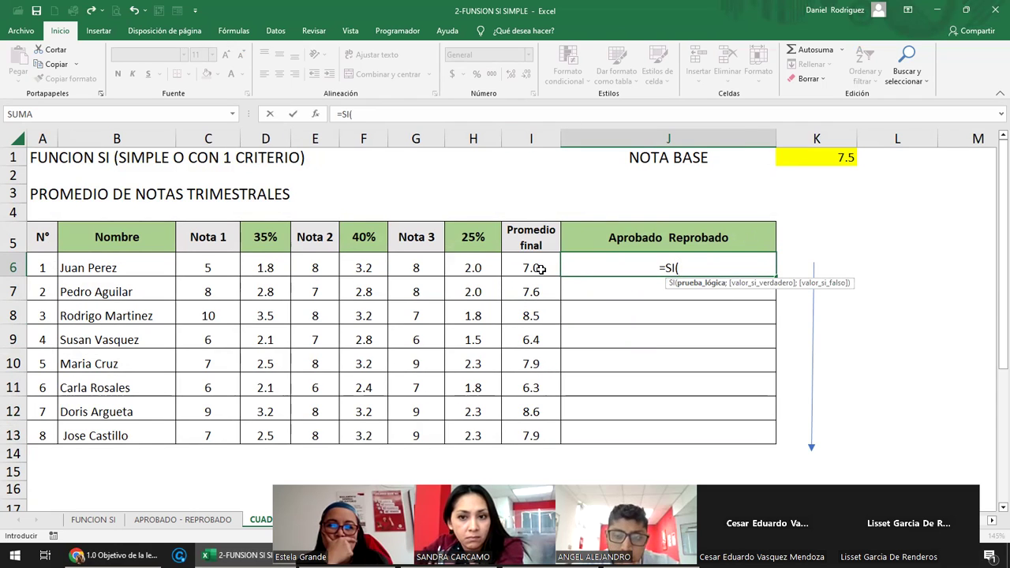
Compare Juan Perez's Promedio final in I6 with =>, briefly trying a fixed 7.5 instead of K1.
left_click(540, 269)
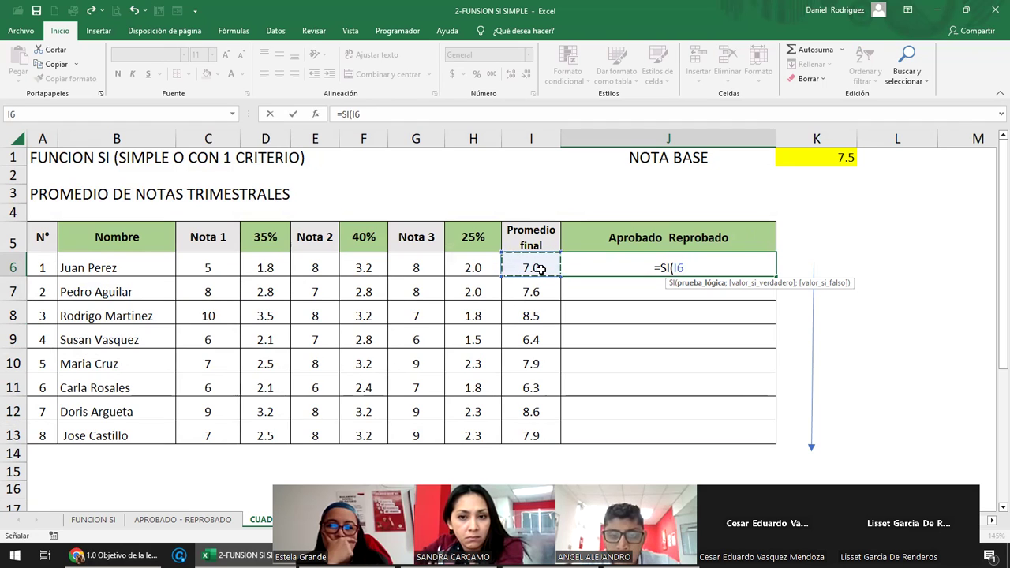
type("=>")
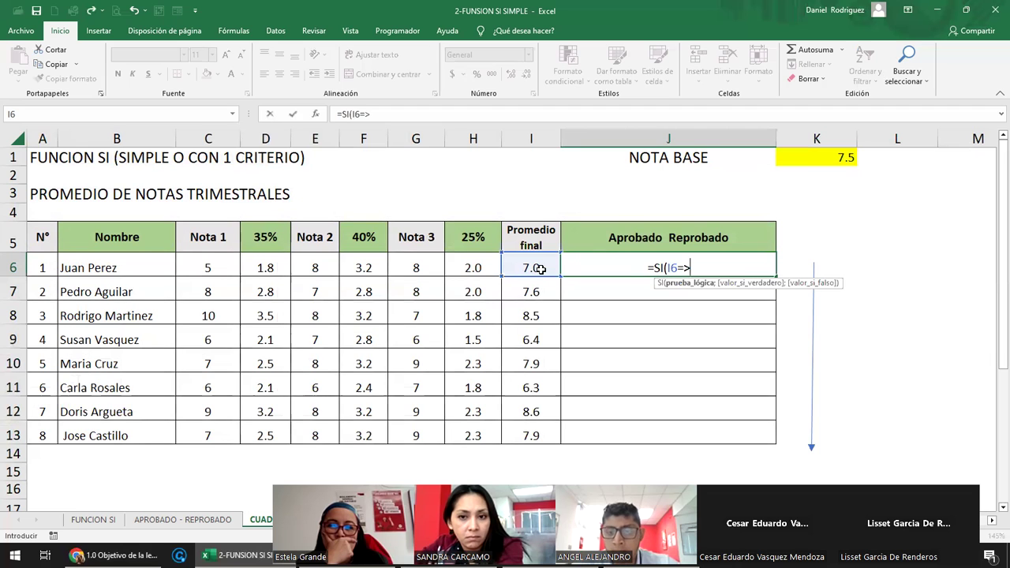
left_click(837, 157)
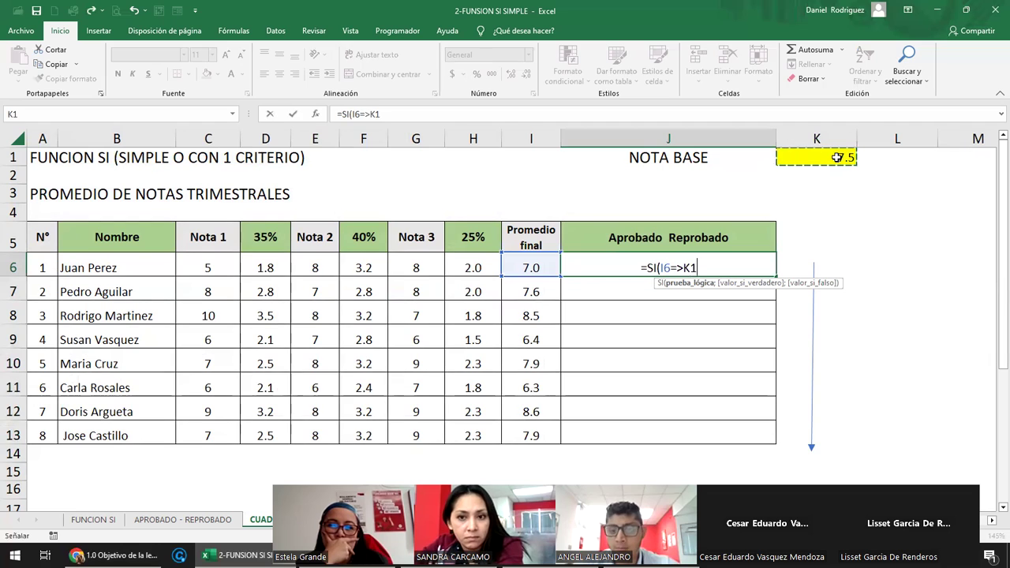
key("BackSpace")
key("BackSpace")
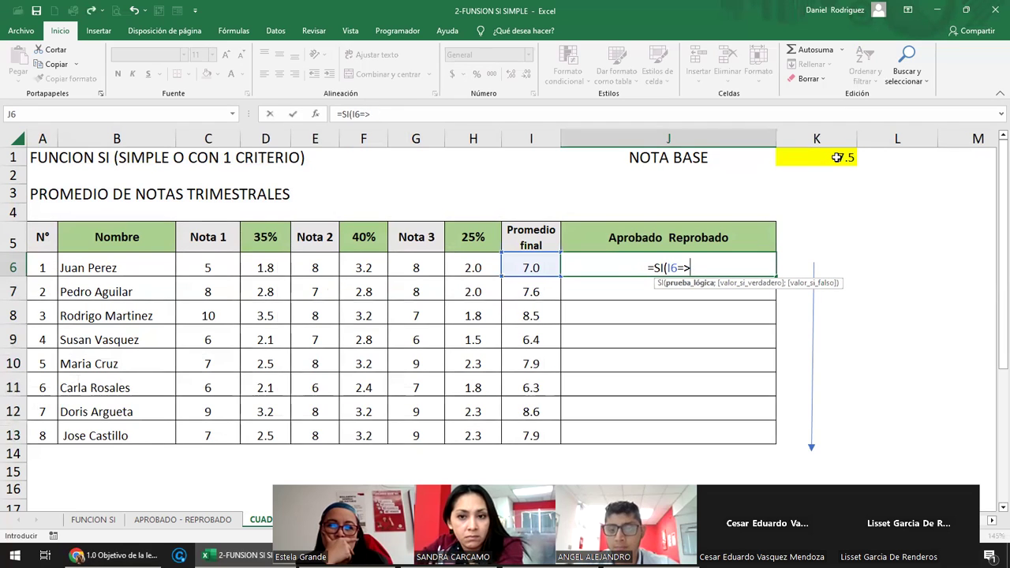
type("7.5")
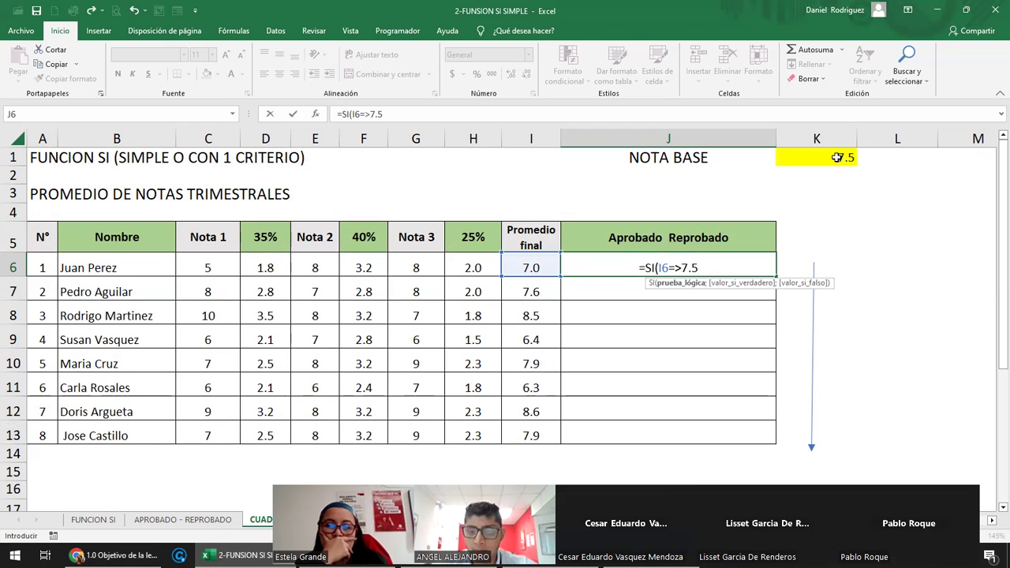
Replace the typed 7.5 with the NOTA BASE reference, row-locked as K$1.
key("BackSpace")
key("BackSpace")
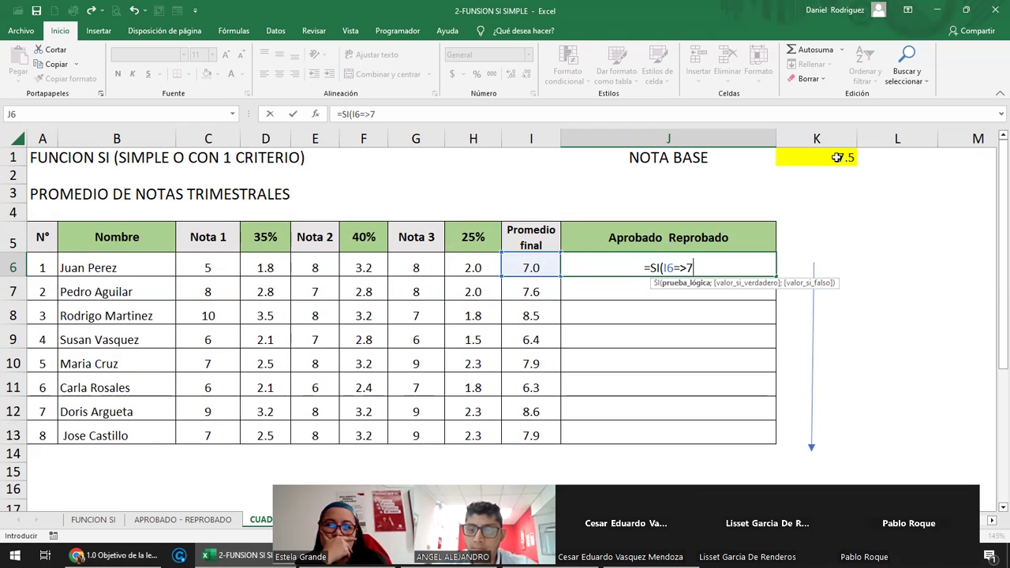
key("BackSpace")
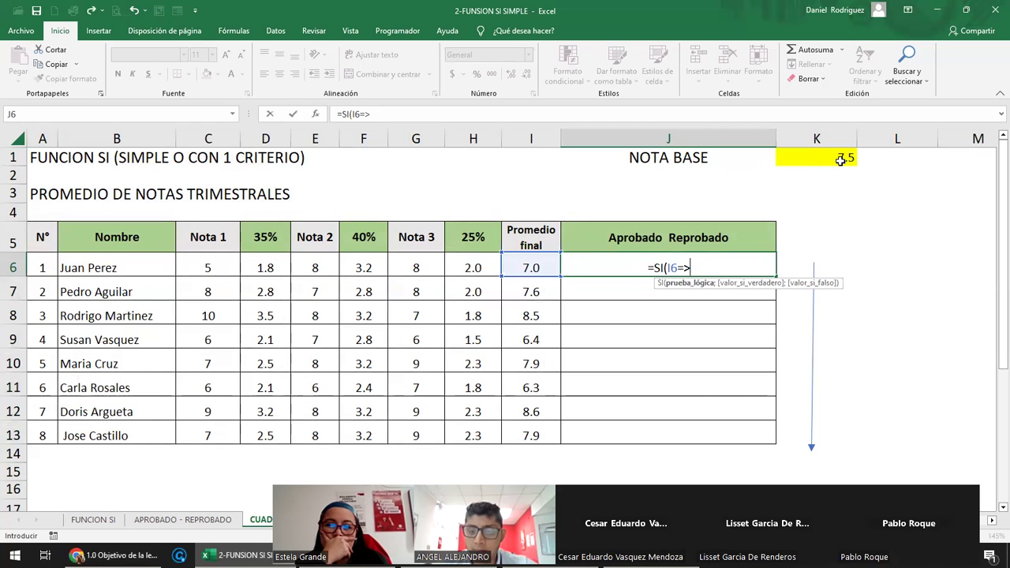
left_click(838, 157)
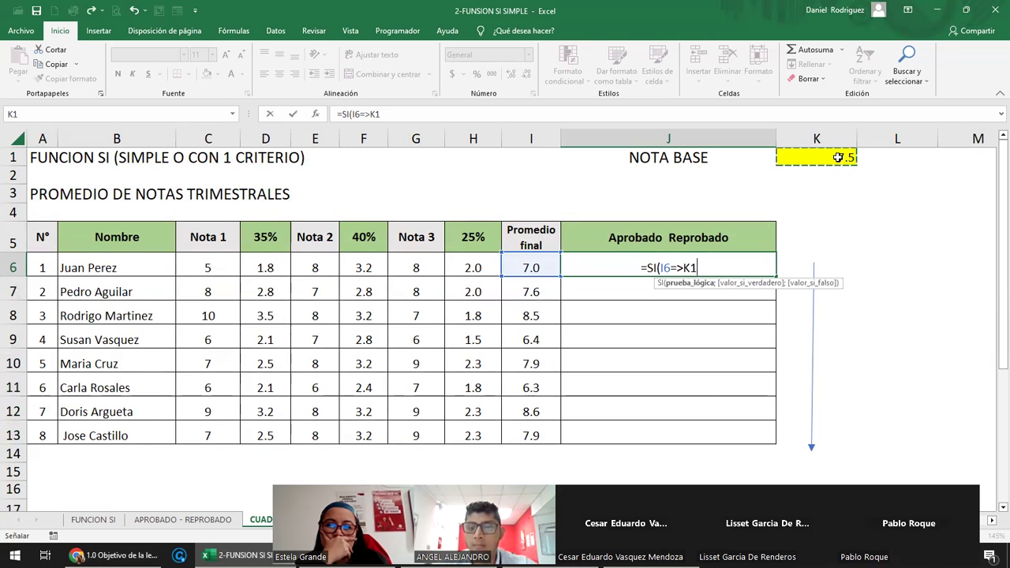
key("F4")
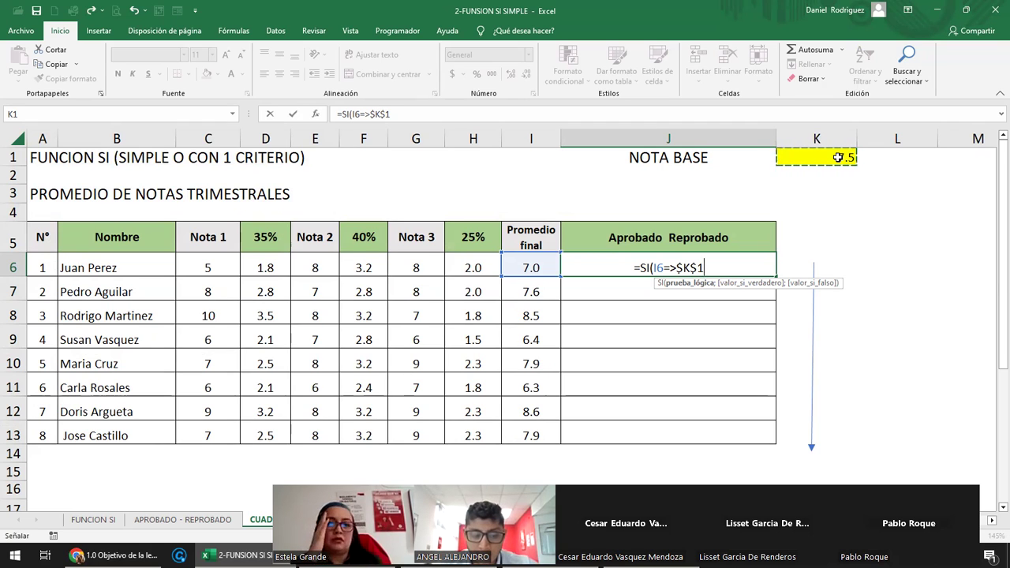
key("F4")
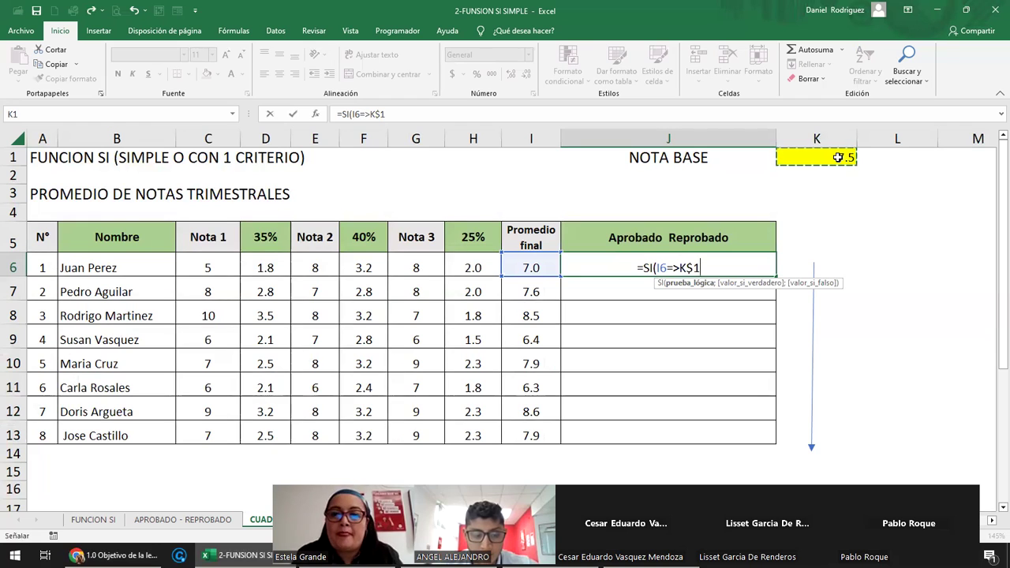
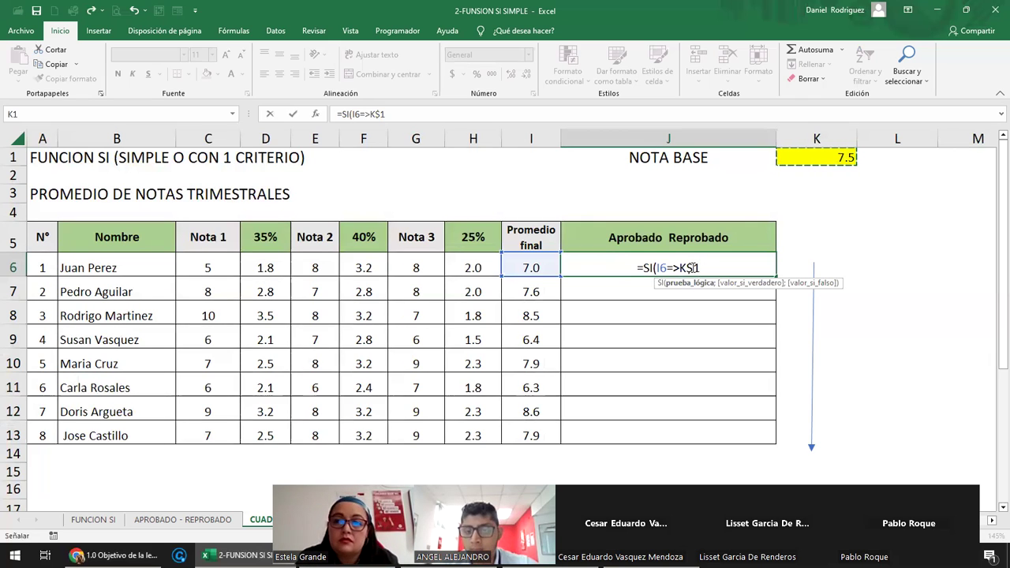
Complete J6 as =SI(I6=>$K$1;"APROBADO";"REPROBADO") with K1 locked absolute, returning REPROBADO.
key("F4")
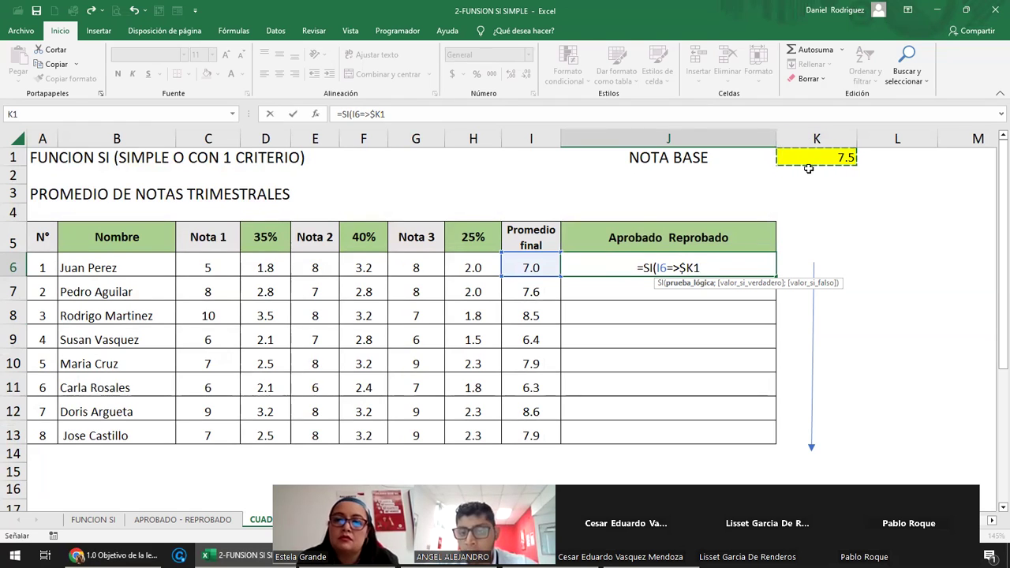
key("F4")
key("F4")
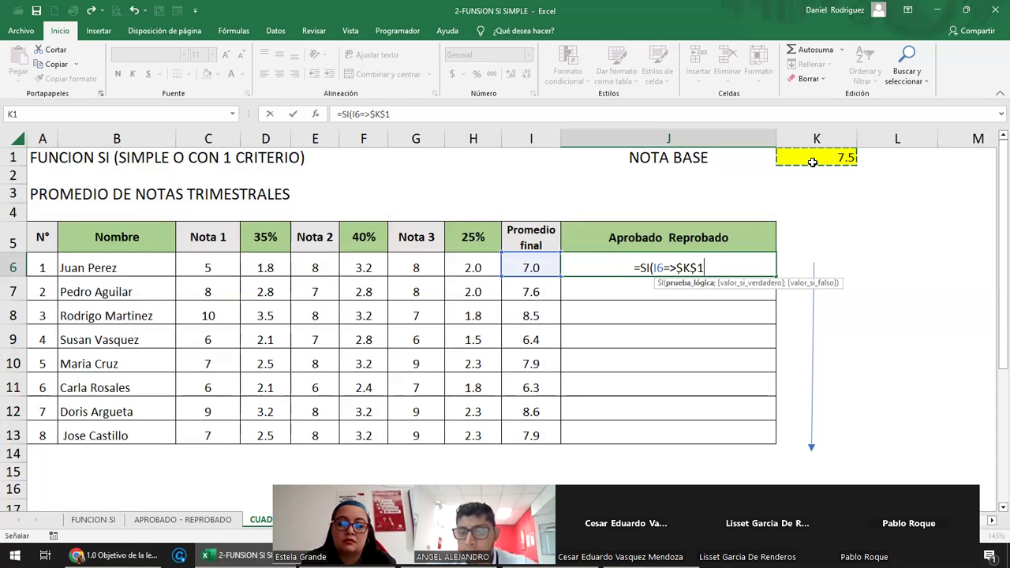
key("F4")
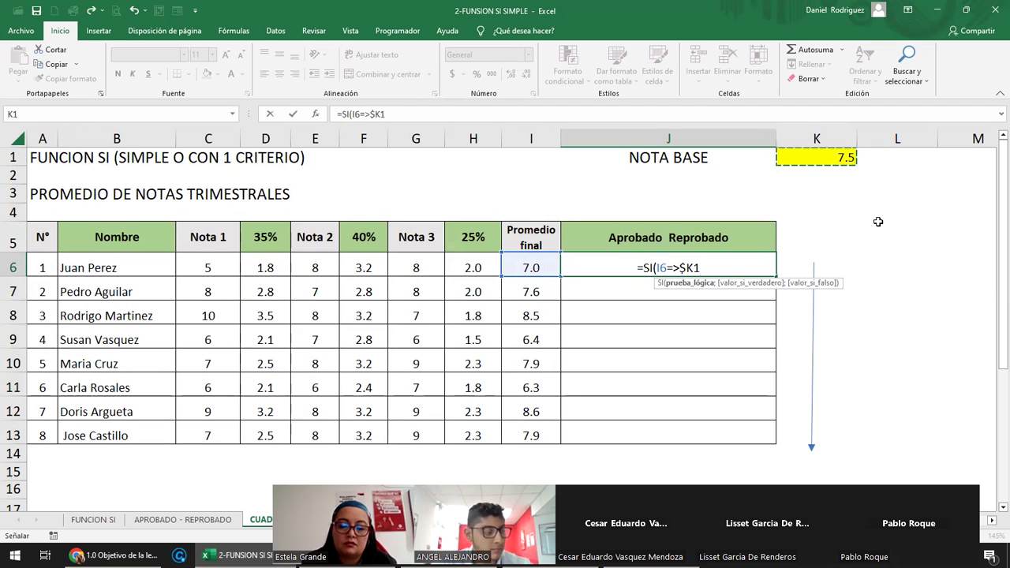
key("F4")
key("F4")
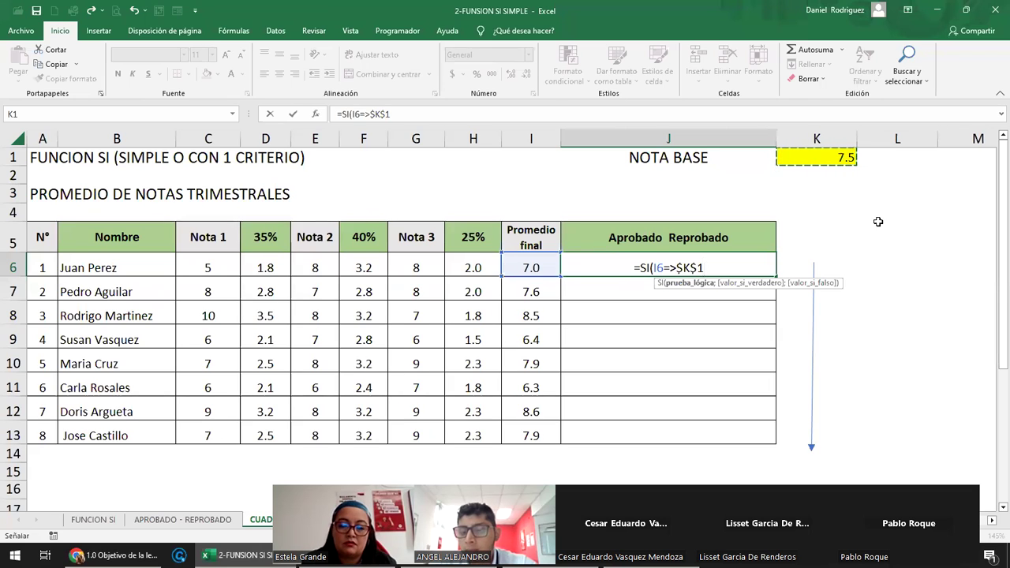
type(";")
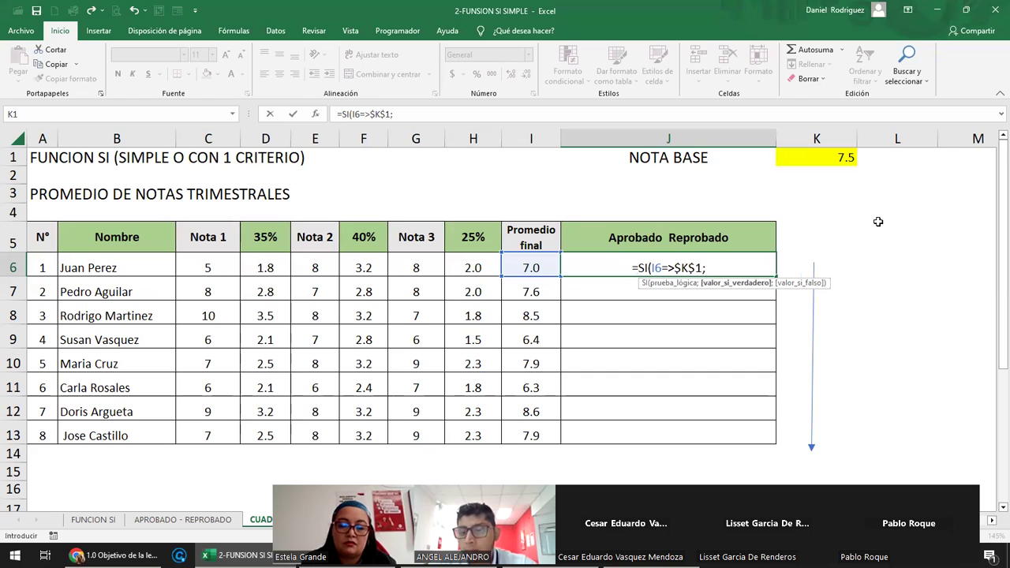
type("\"APROBADO\"")
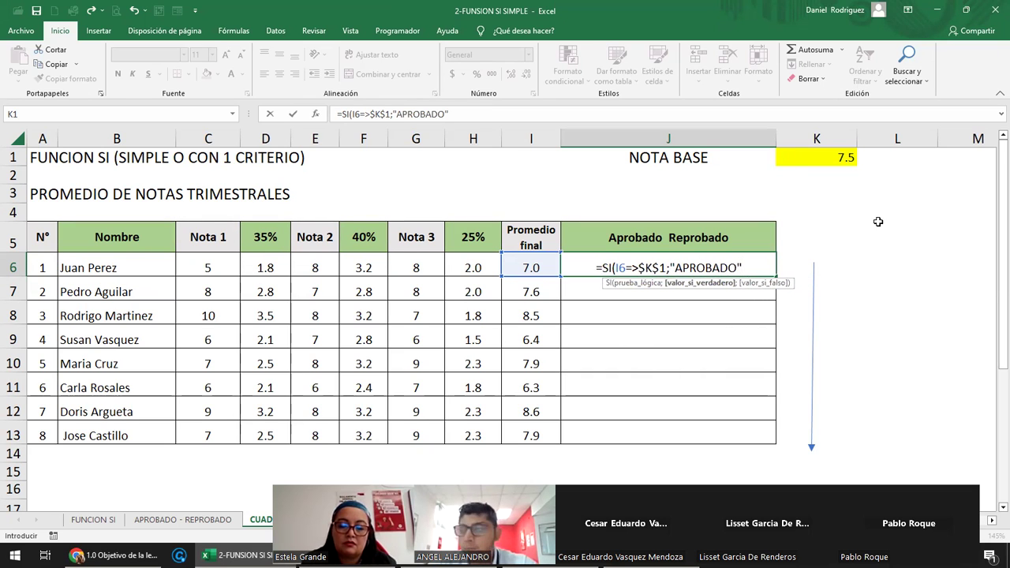
type(";")
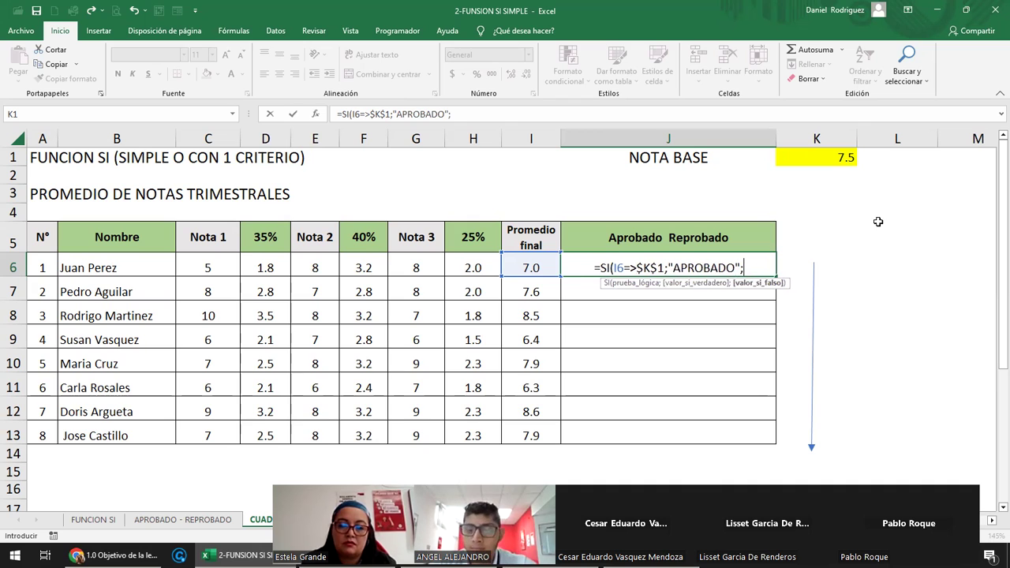
type("\"")
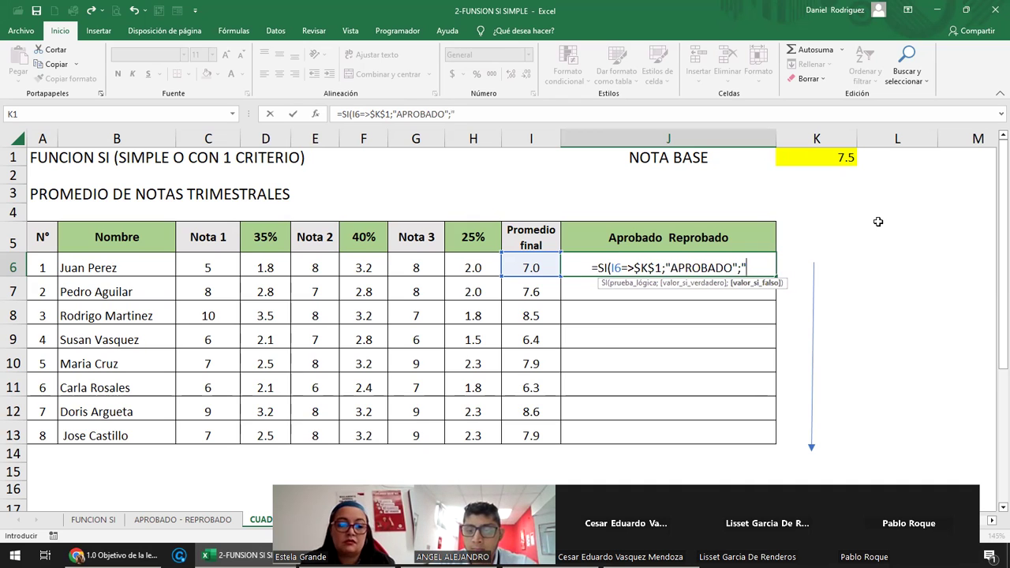
type("REPROB")
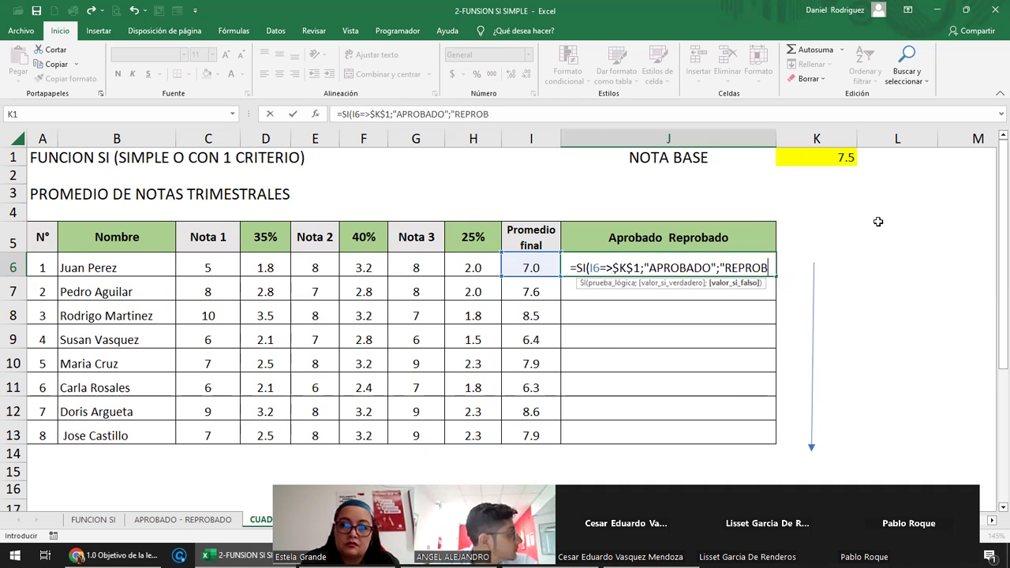
type("ADO\")")
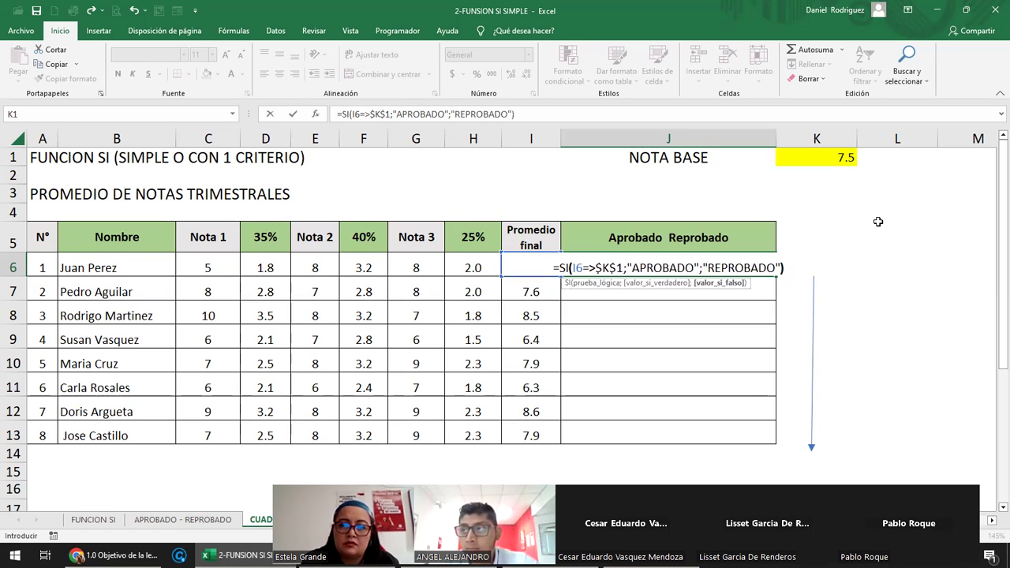
key("Return")
key("Return")
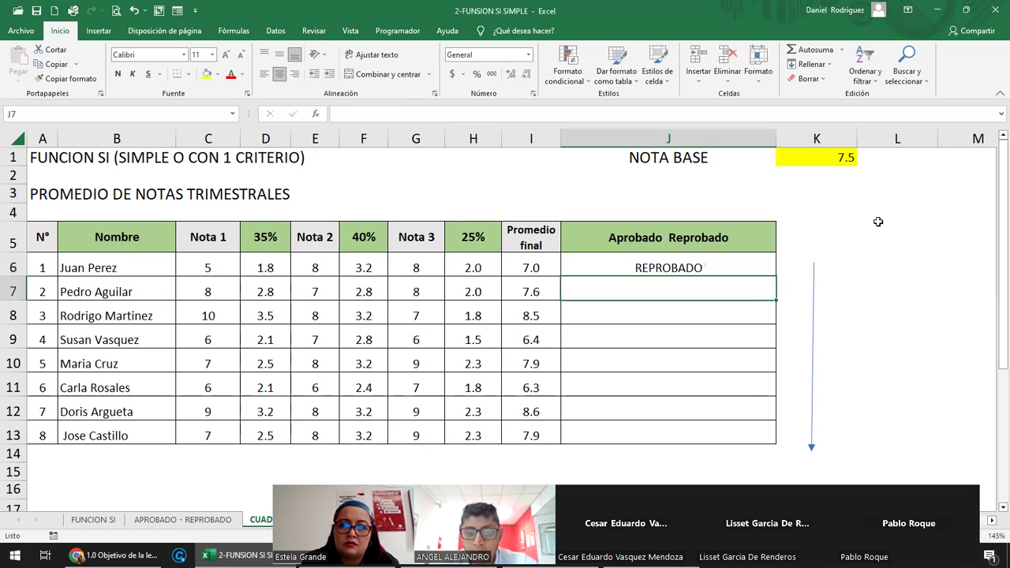
Copy the J6 grade formula into J7:J13.
left_click(734, 271)
key("ctrl+c")
key("Down")
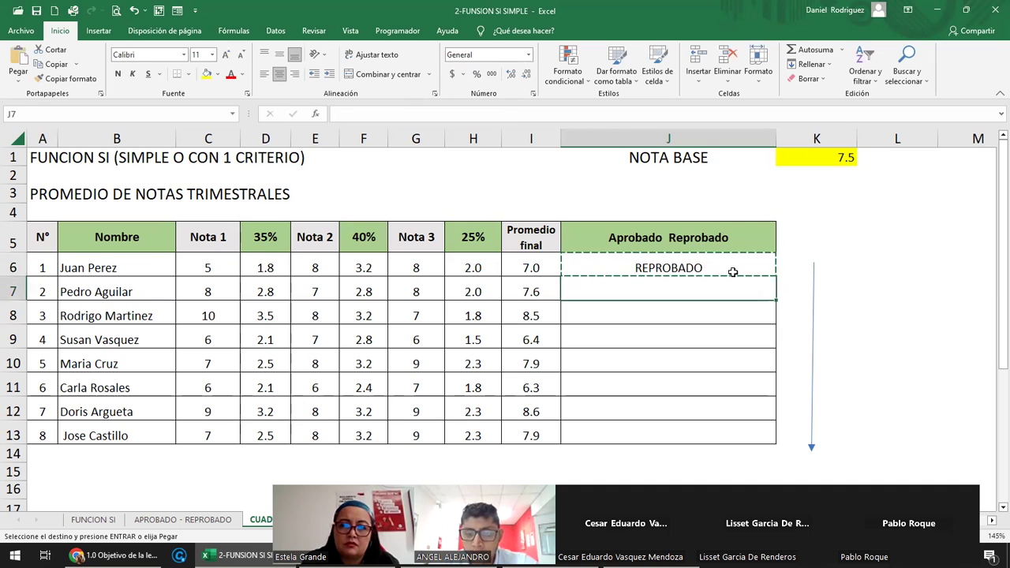
key("shift+Down")
key("shift+Down")
key("shift+Down")
key("shift+Down")
key("shift+Down")
key("shift+Down")
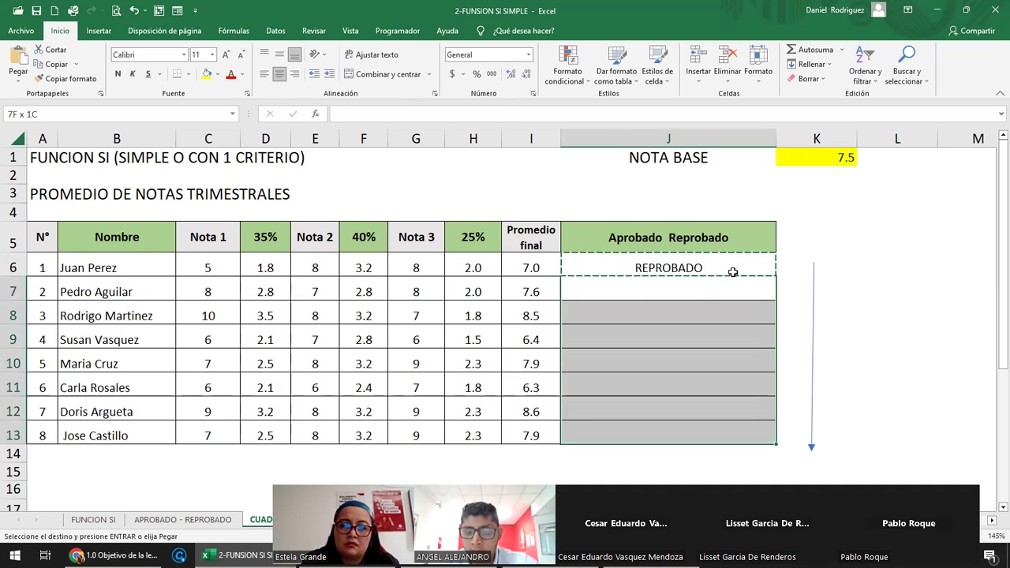
key("Return")
Check the copied formulas in J7 and J10, then go to the FUNCION SI SIMPLE 2 sheet.
double_click(705, 292)
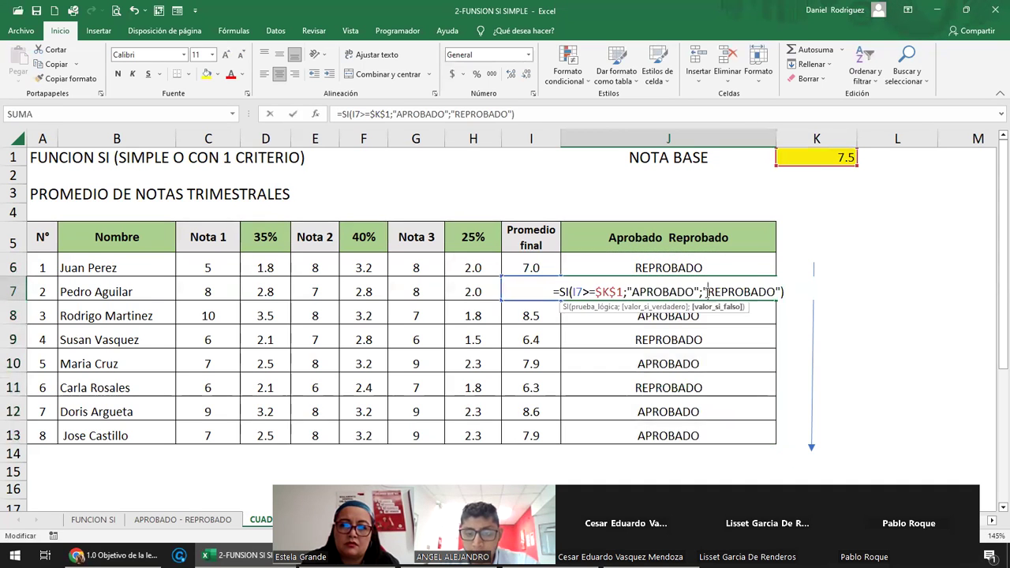
key("Return")
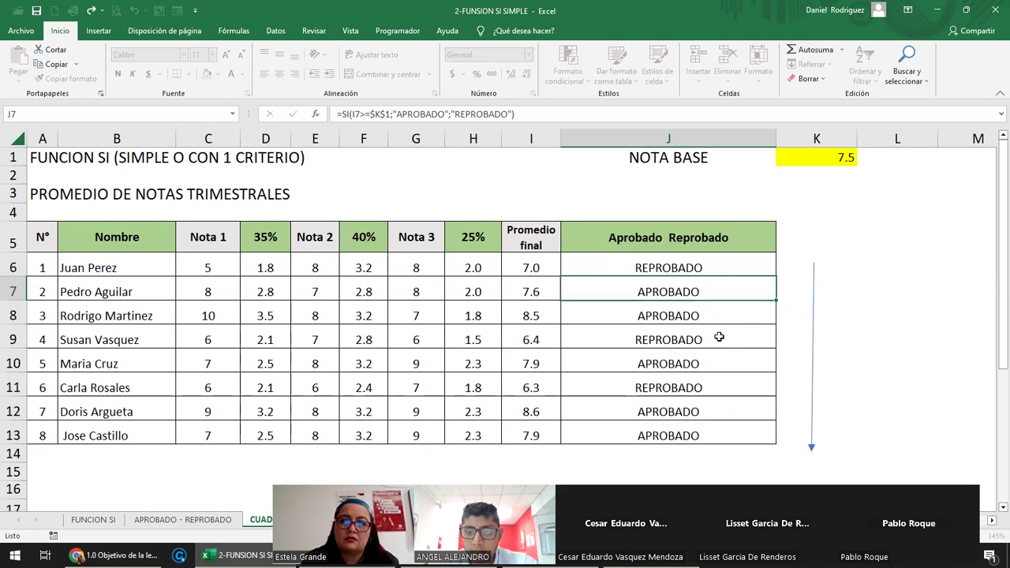
double_click(702, 359)
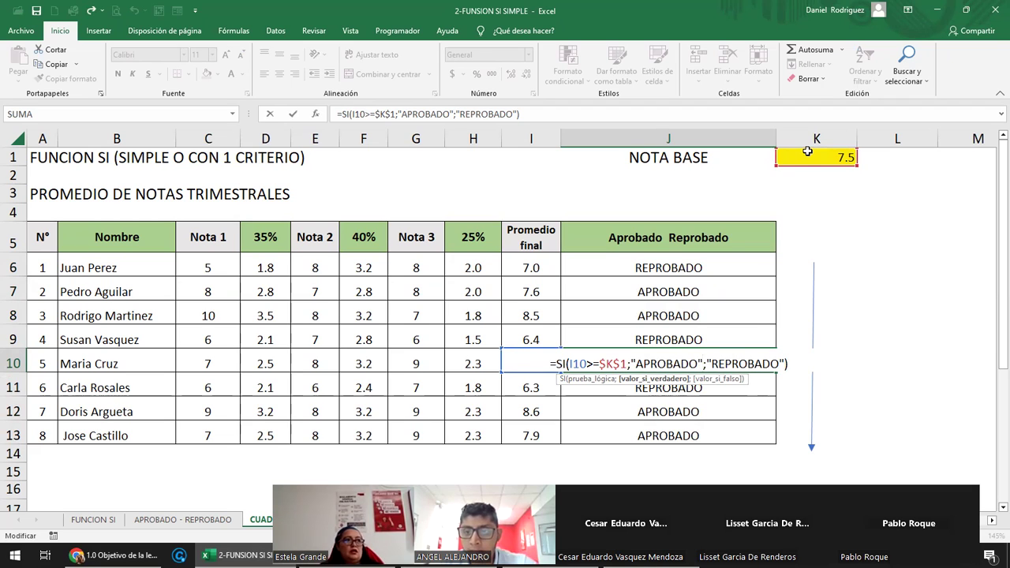
key("ctrl+Return")
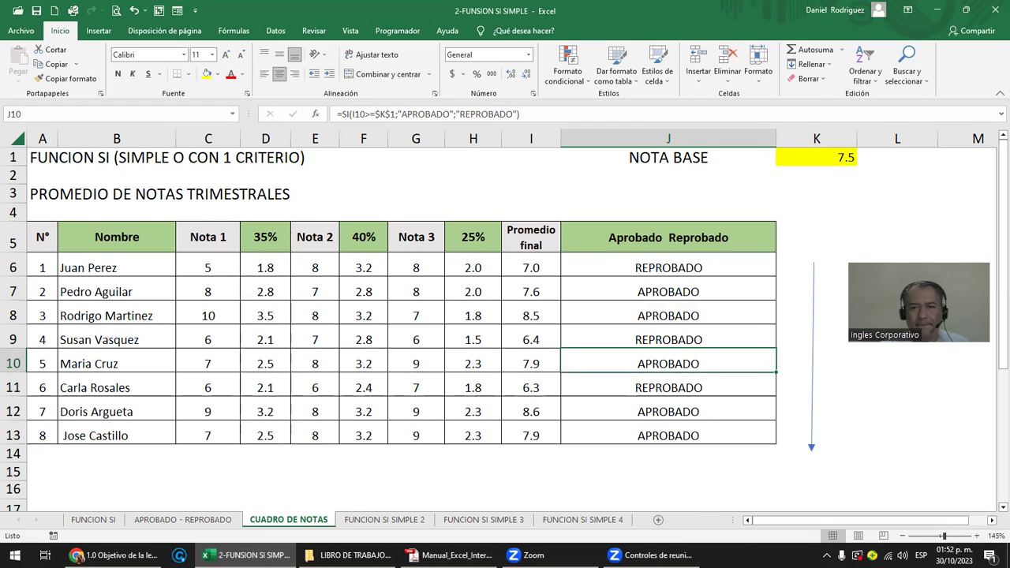
left_click(382, 519)
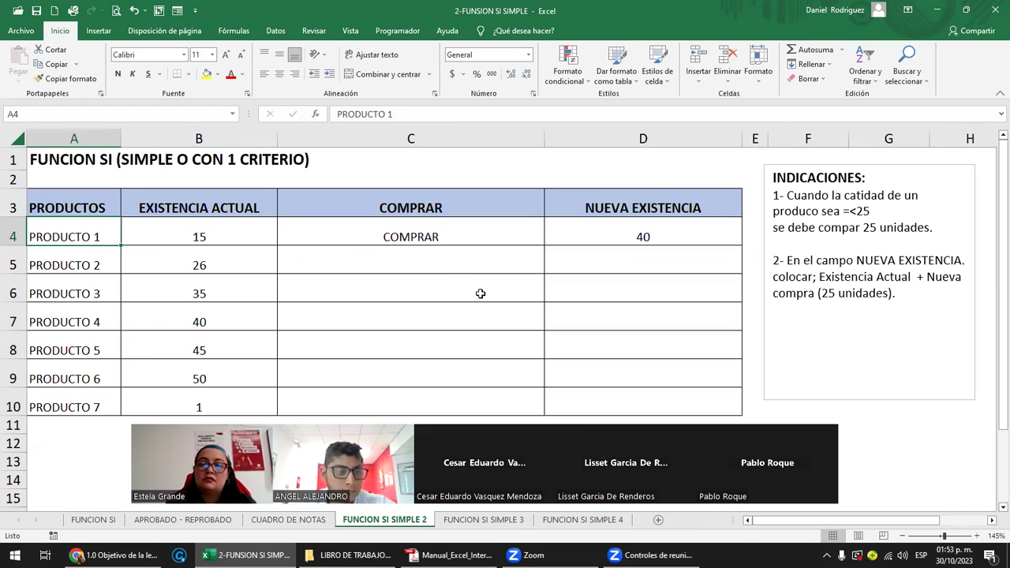
left_click(349, 233)
left_click(55, 210)
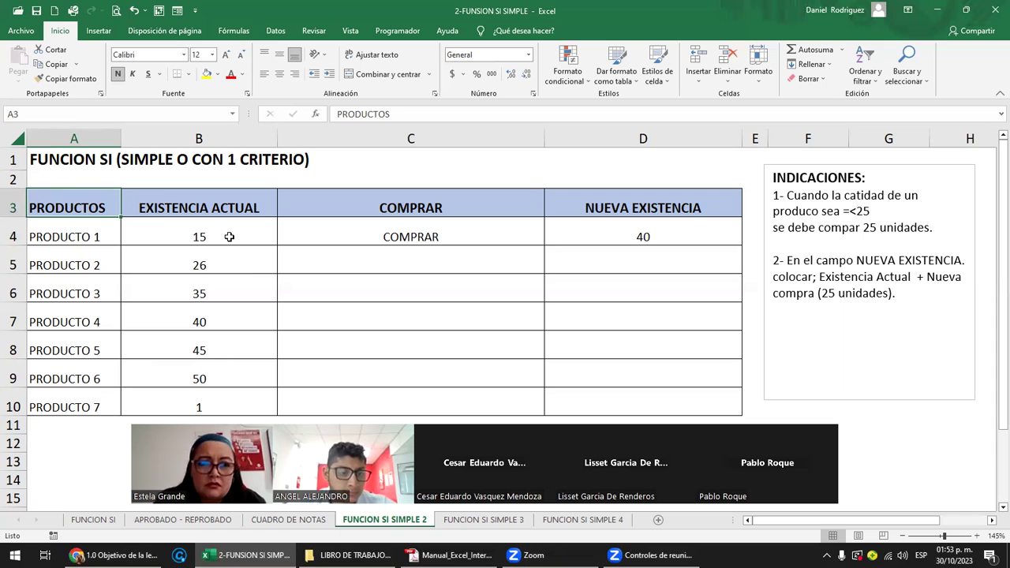
left_click(257, 235)
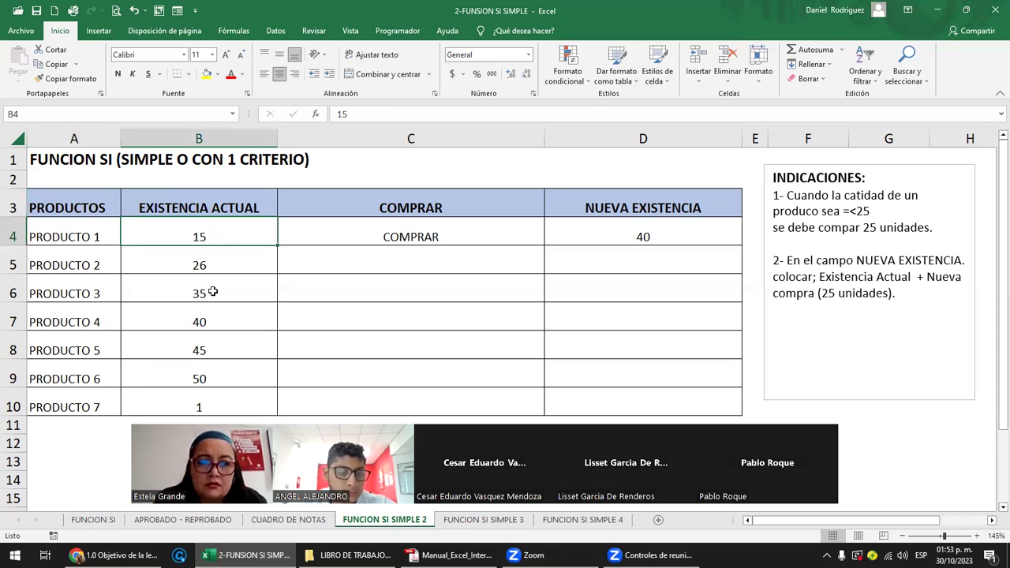
left_click(429, 237)
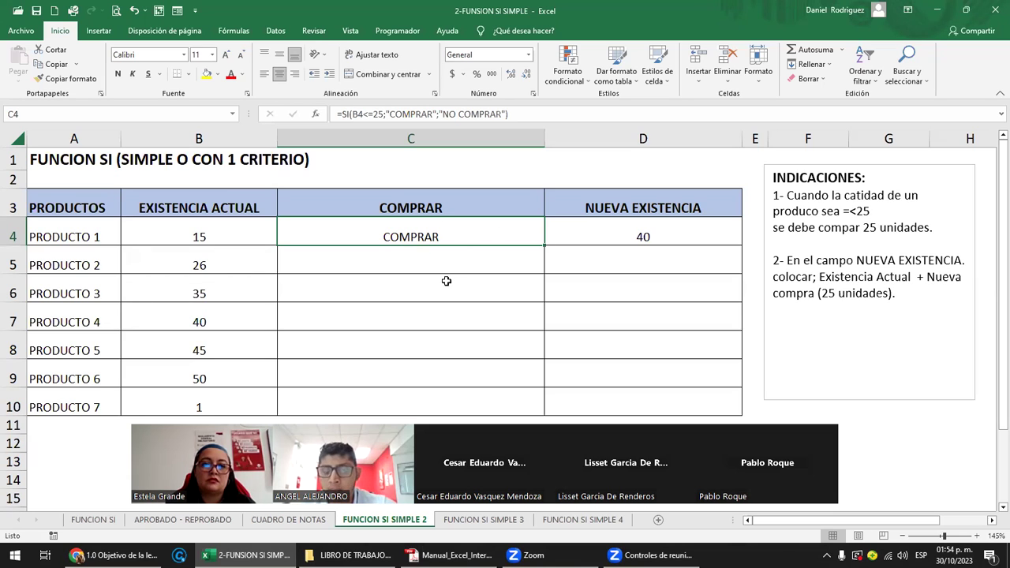
double_click(325, 238)
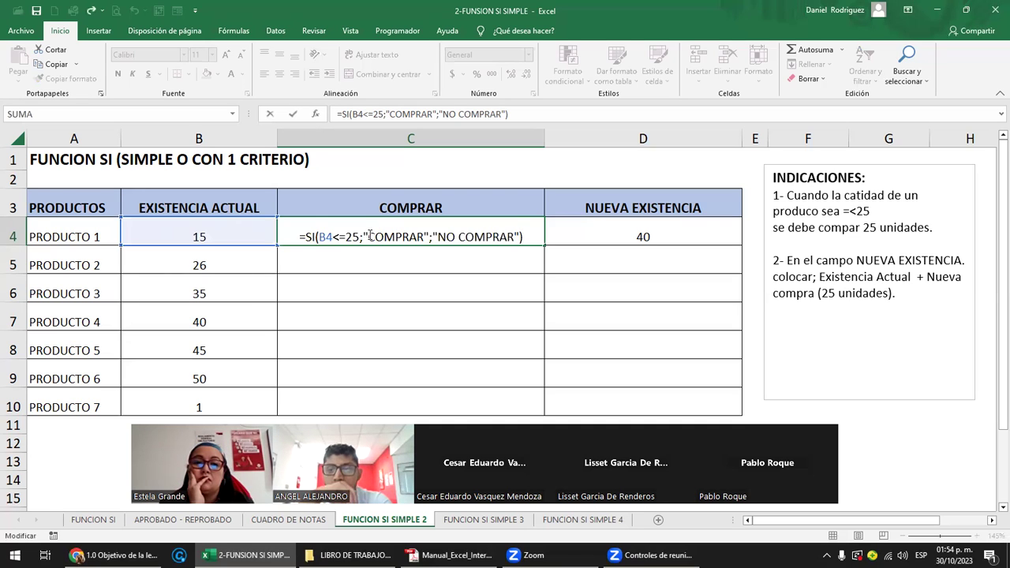
key("ctrl+Return")
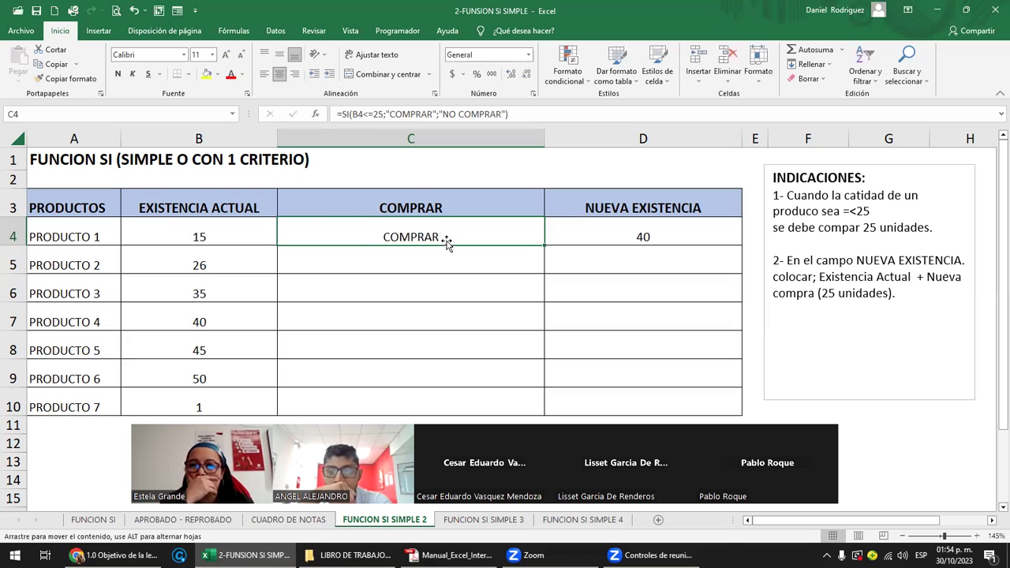
left_click(404, 138)
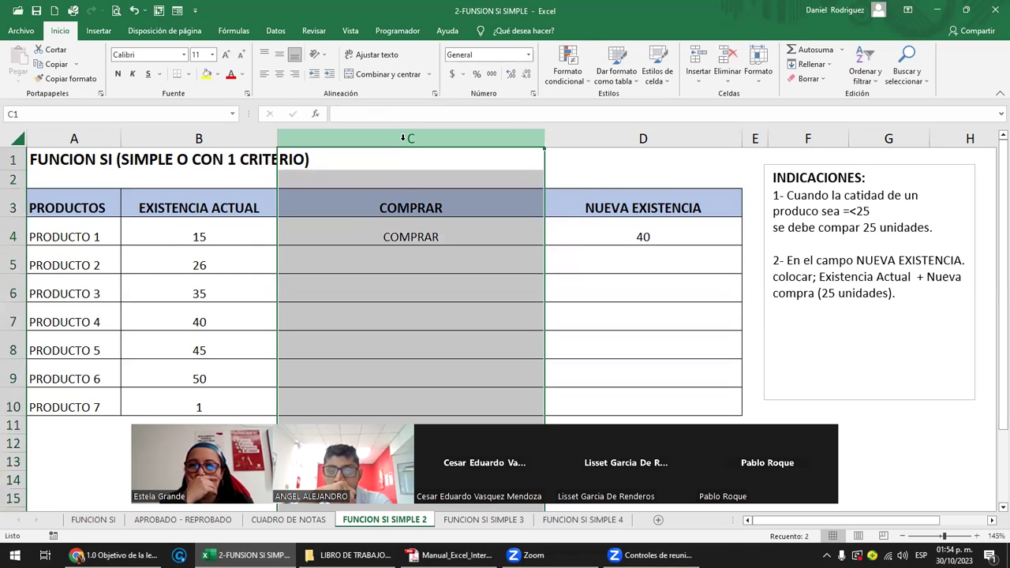
left_click(631, 229)
double_click(631, 230)
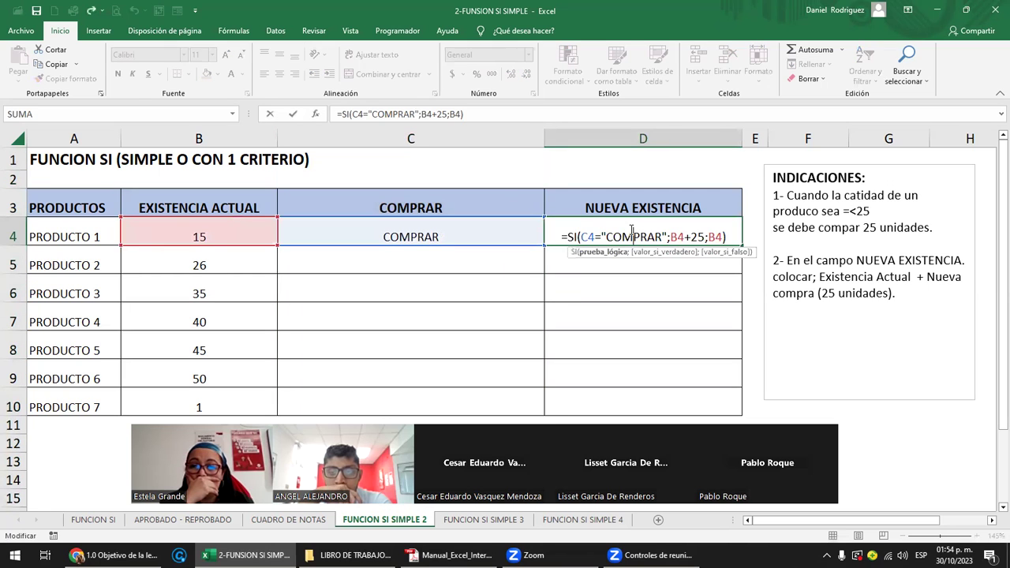
key("Escape")
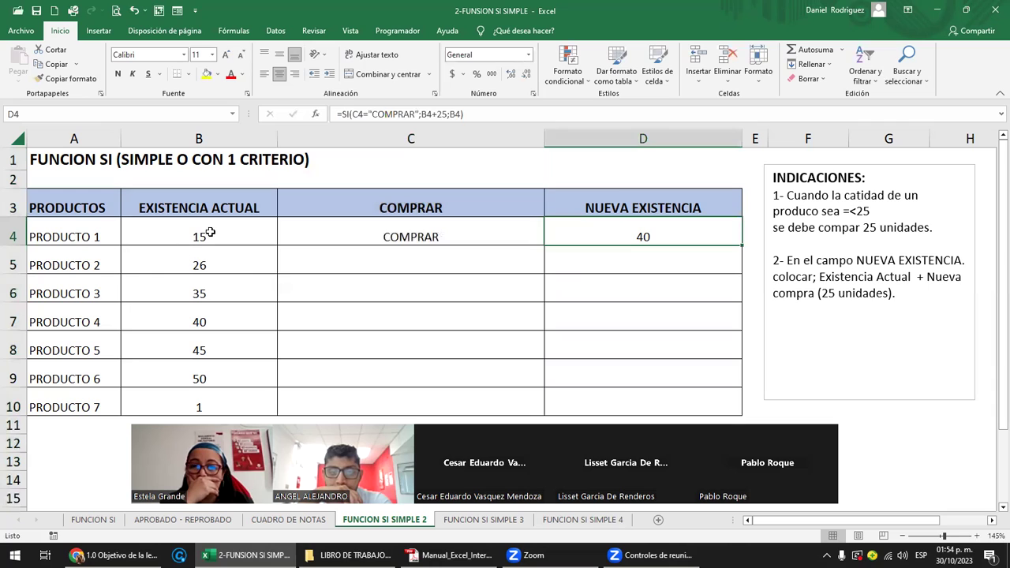
left_click(210, 232)
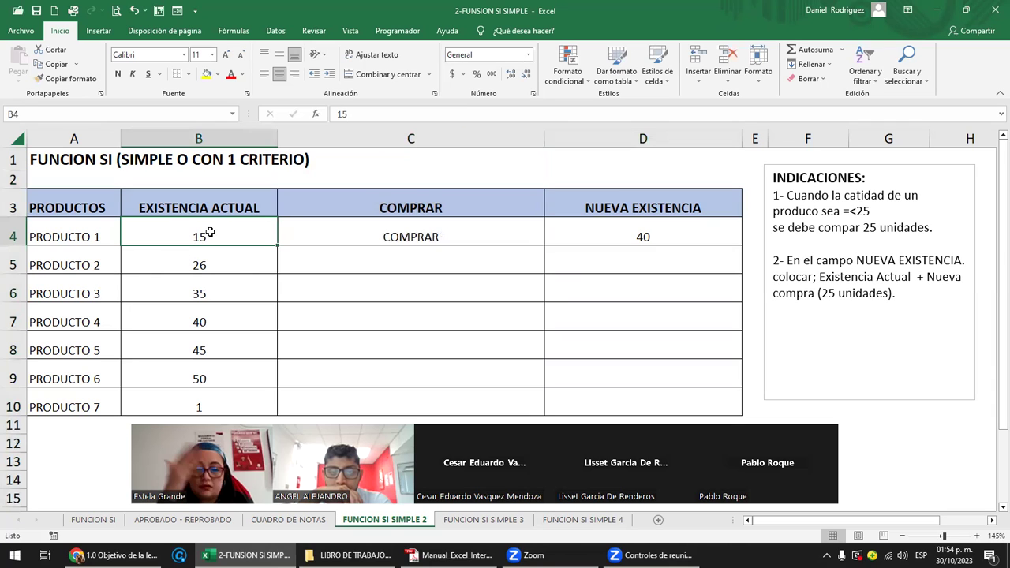
left_click(420, 232)
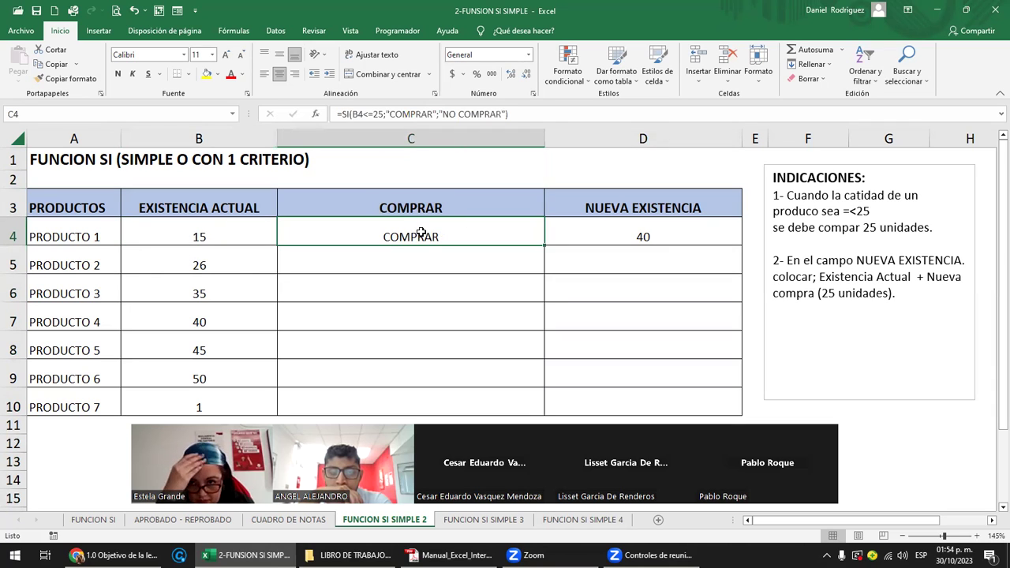
left_click(660, 237)
double_click(679, 239)
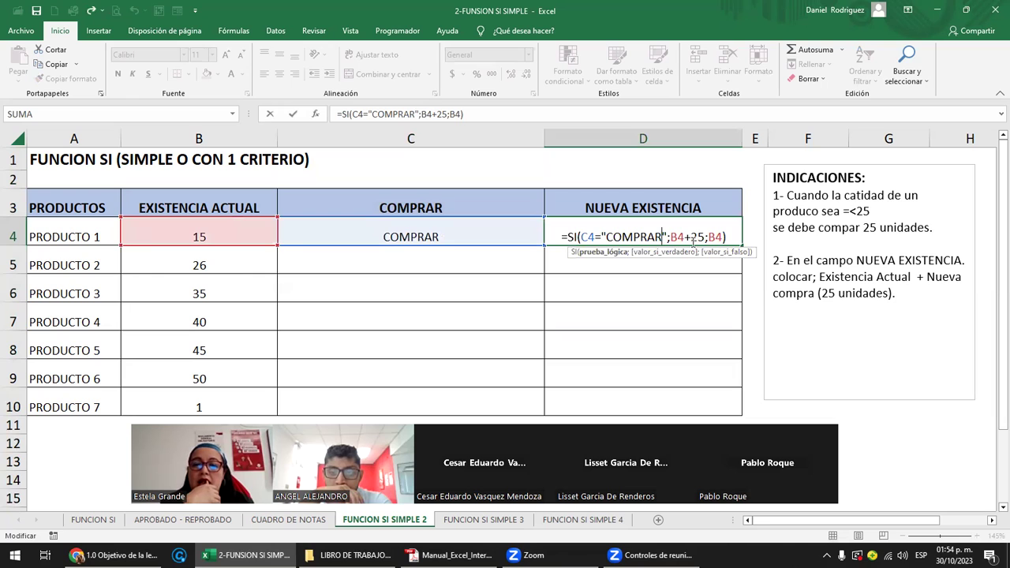
Clear the existing formulas from C4 and D4.
key("ctrl+Return")
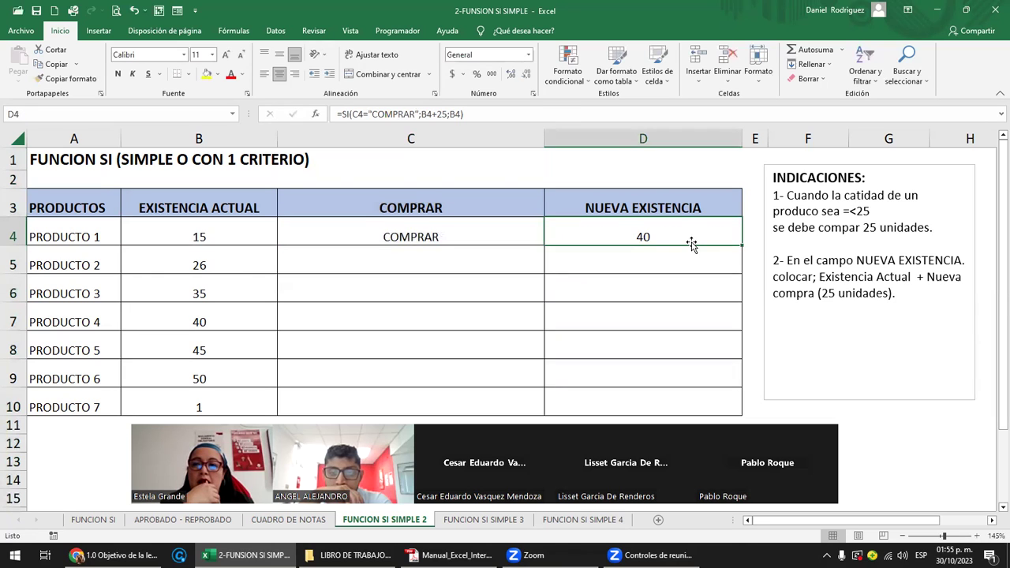
key("Left")
key("Delete")
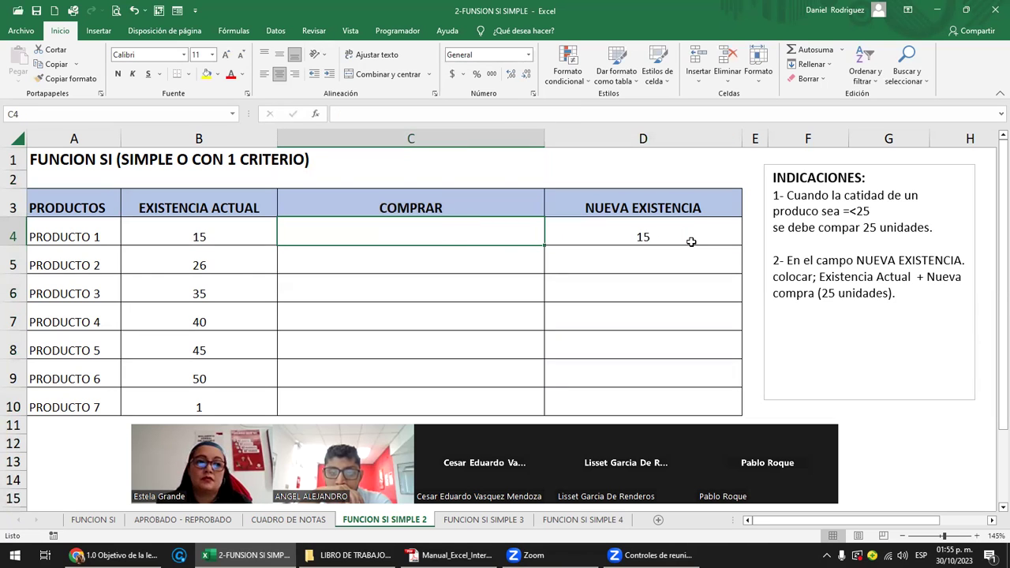
key("Right")
key("Delete")
key("Left")
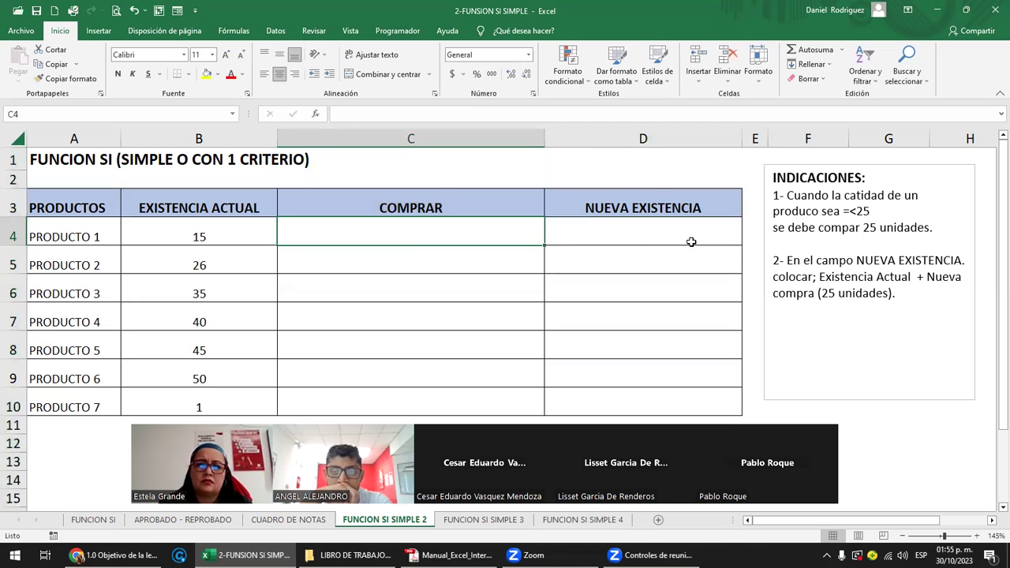
Enter =SI(B4<=25;"COMPRAR";"NO COMPRAR") in C4, accepting Excel's correction.
type("=S")
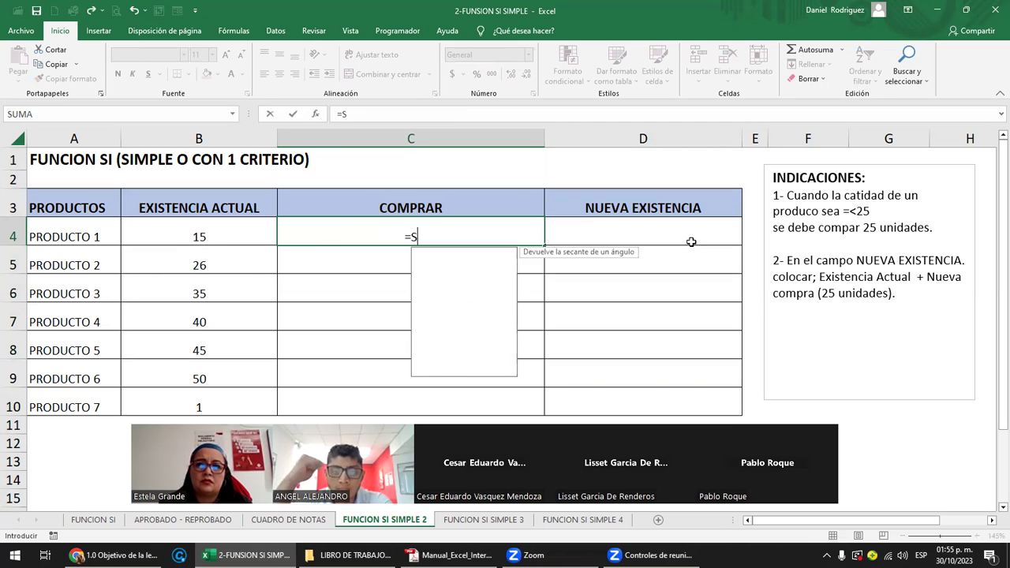
type("I(")
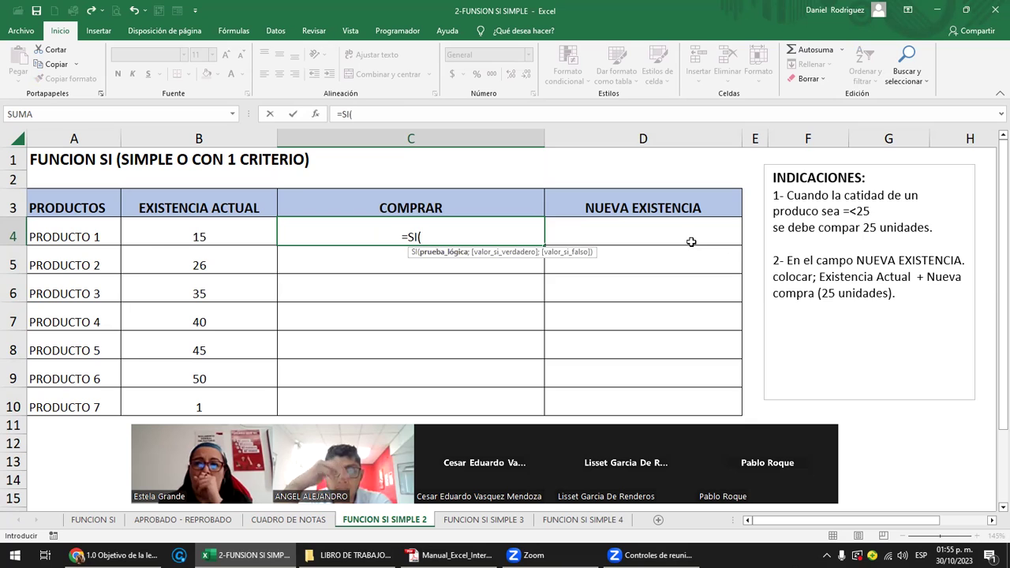
left_click(224, 228)
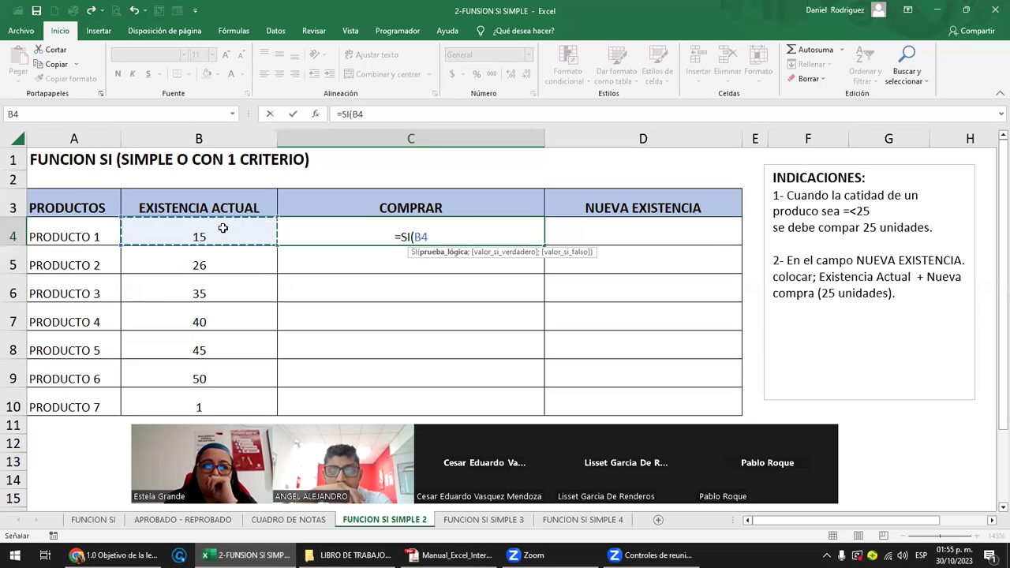
type("=>")
key("BackSpace")
type("<")
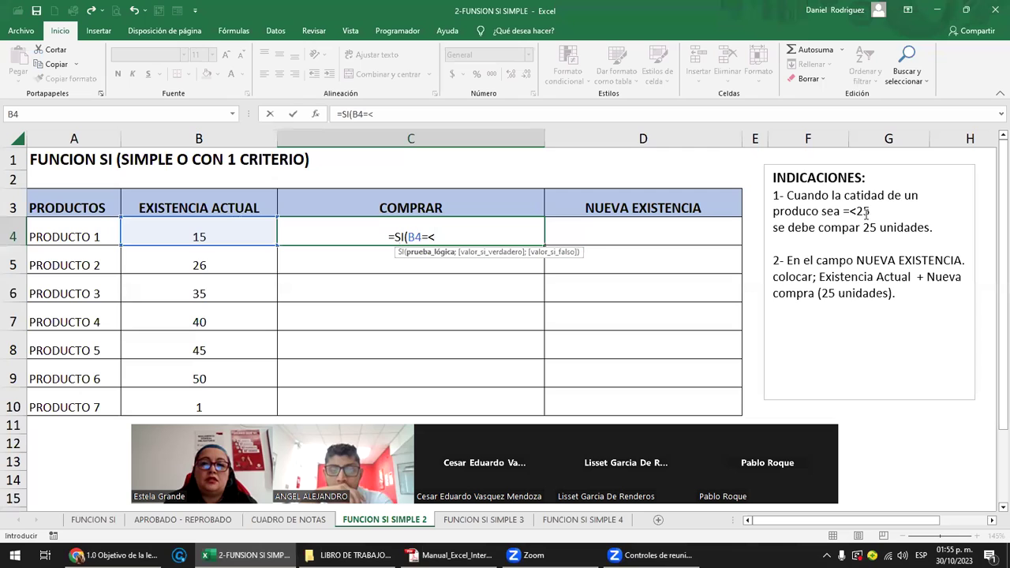
type("25")
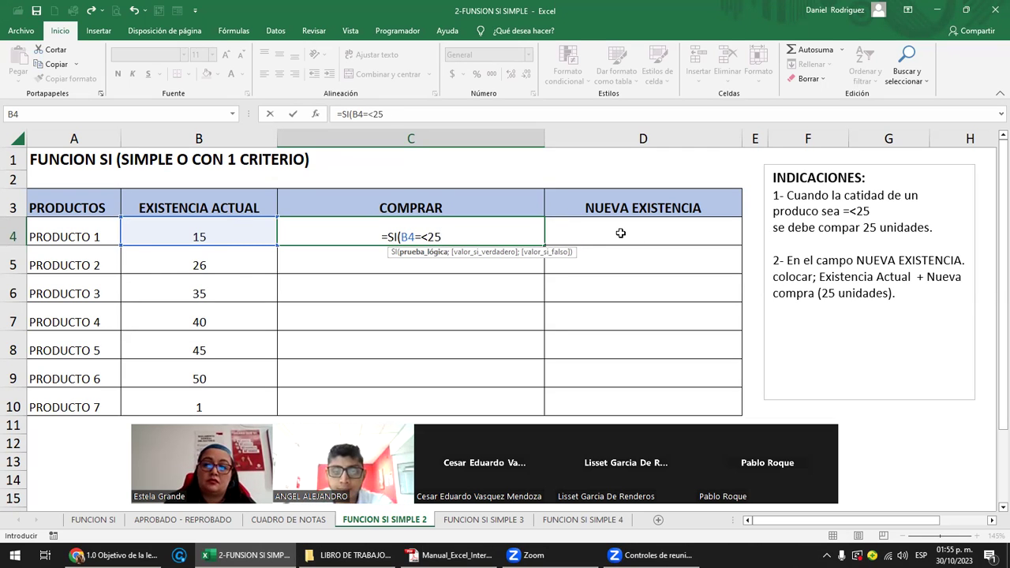
type(";")
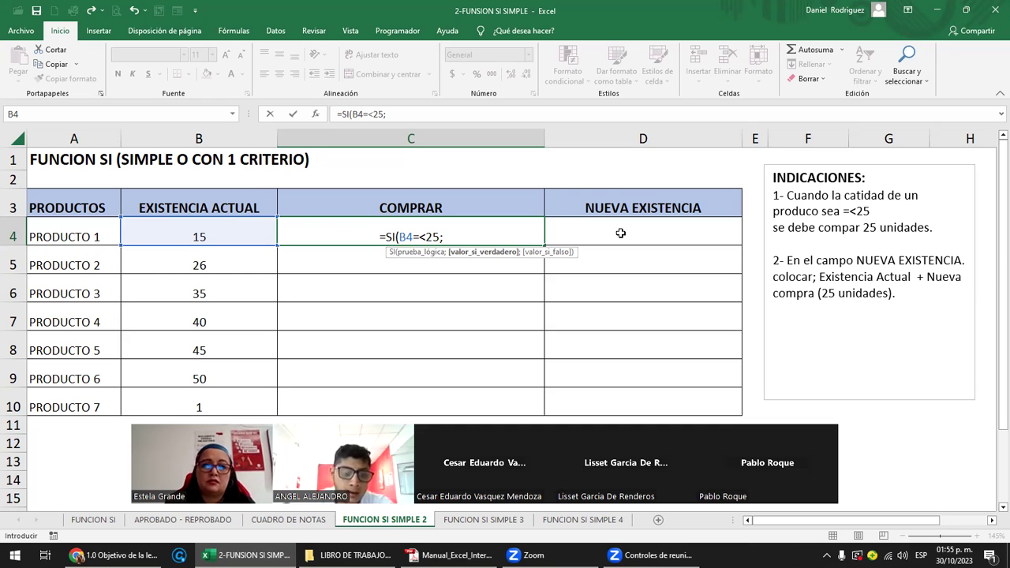
type("\"COMPAR")
key("BackSpace")
key("BackSpace")
type("RAR\"")
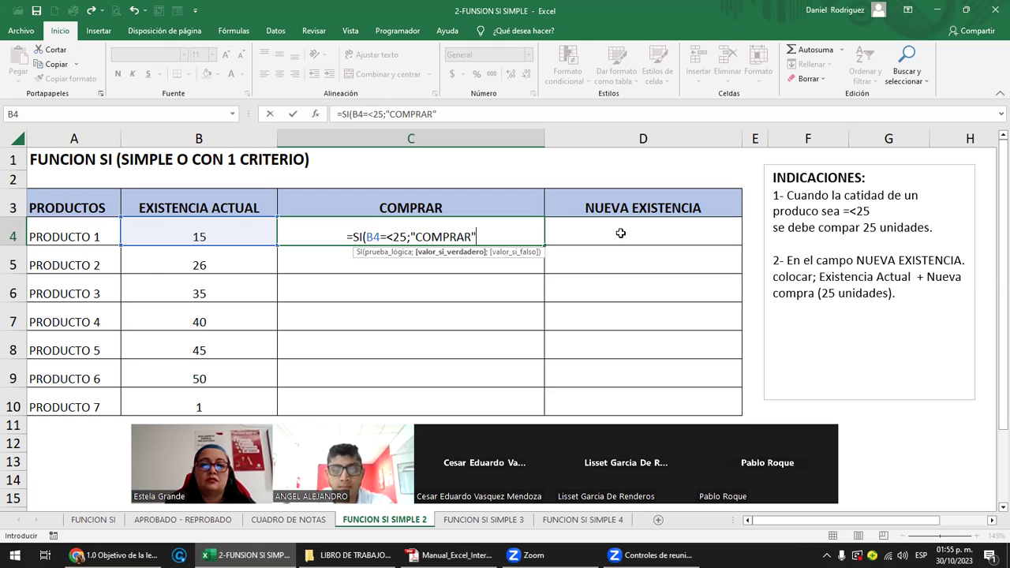
type(";")
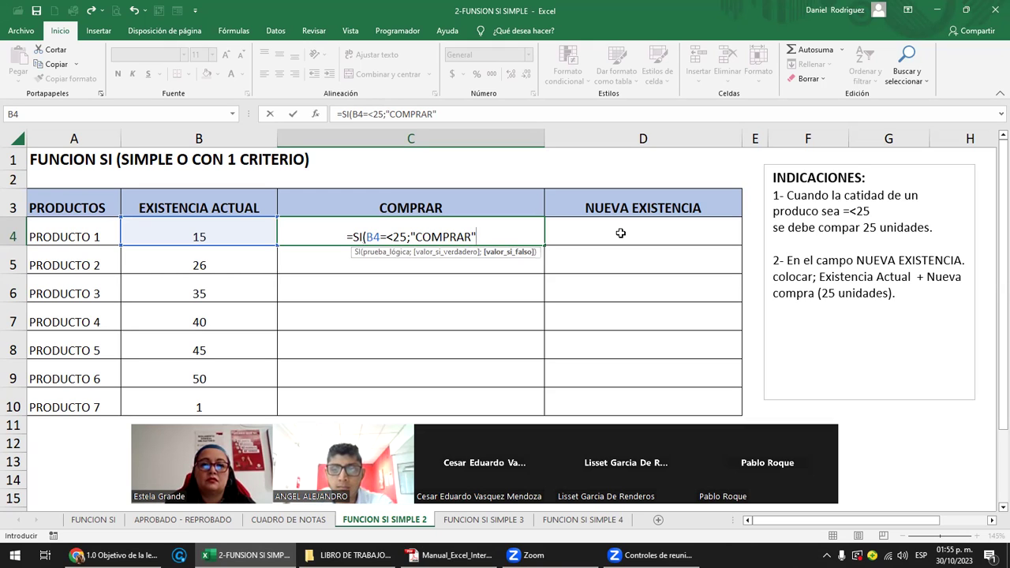
type("\"")
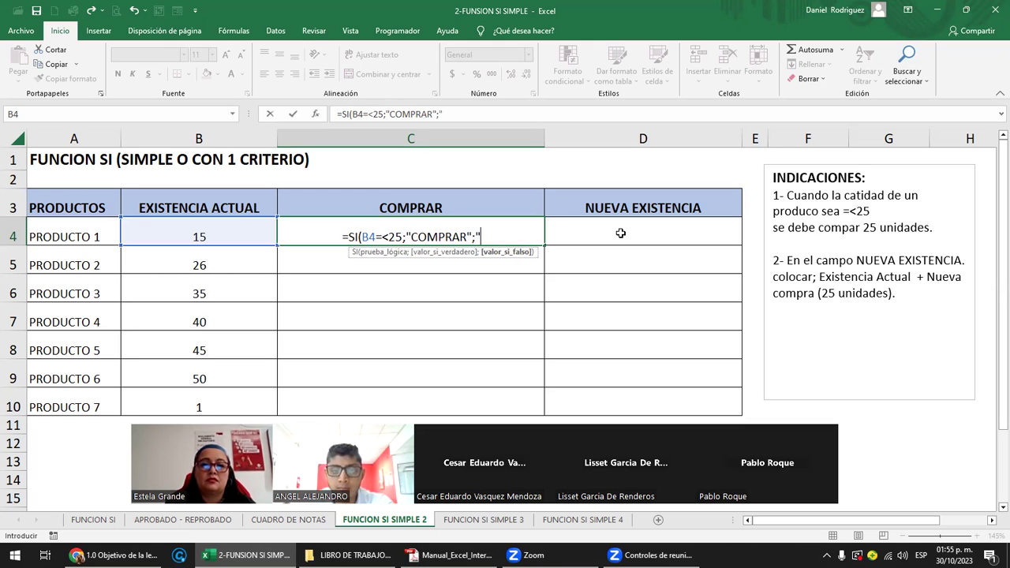
type("NO COMPRAR\"")
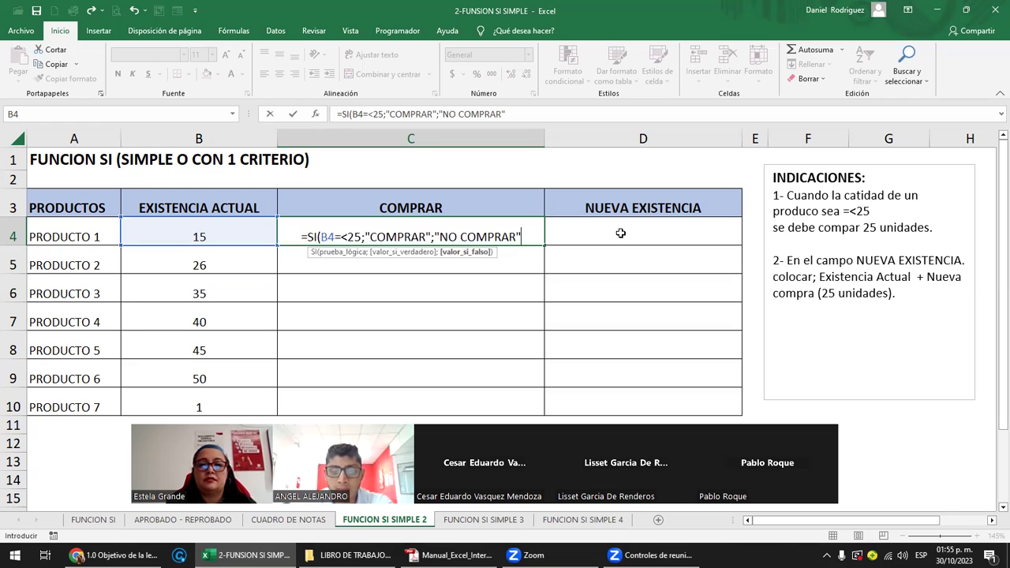
type(")")
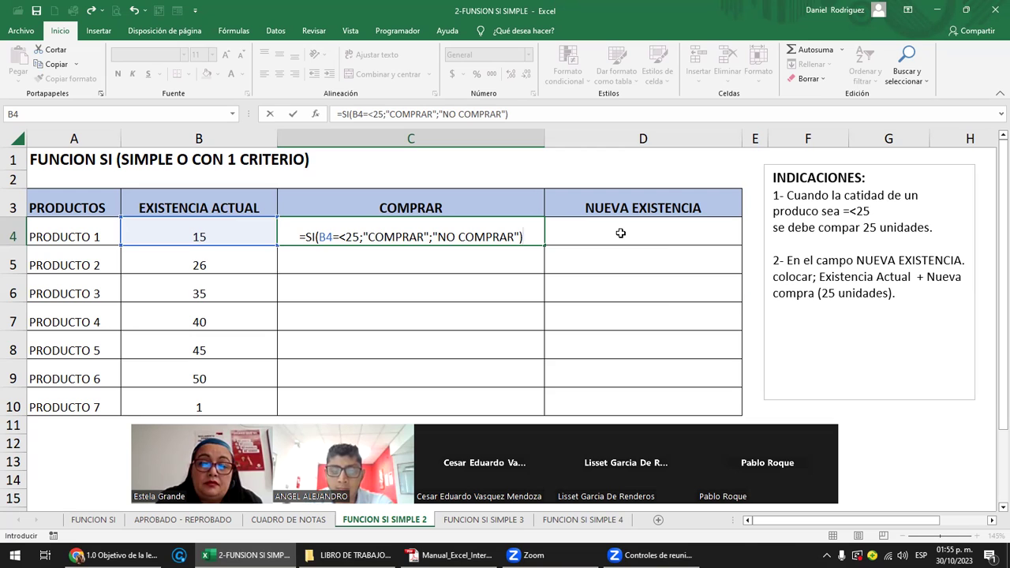
key("Return")
key("Return")
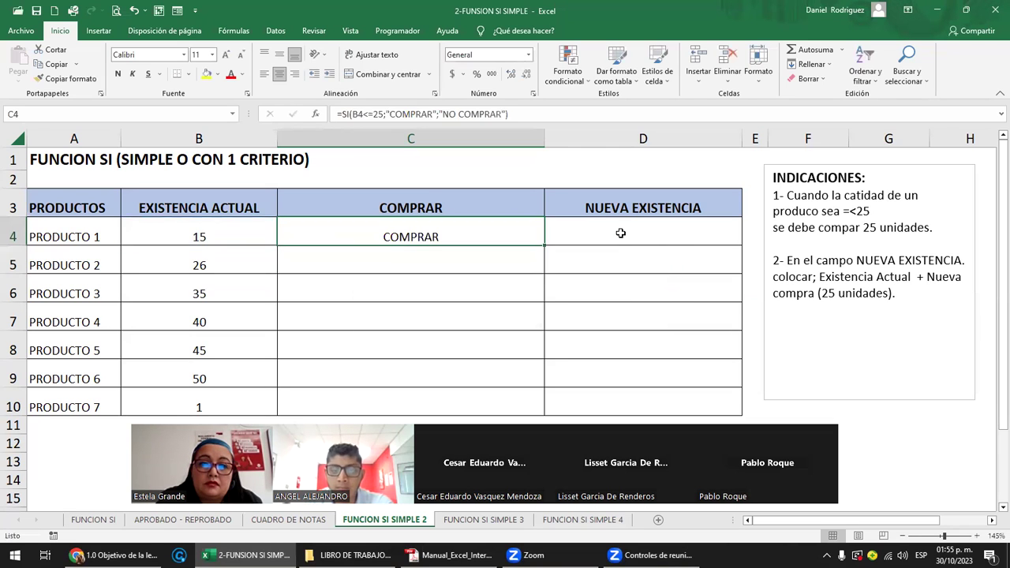
key("Up")
Test Producto 1's stock in B4 with 26, then set it to 1.
key("Left")
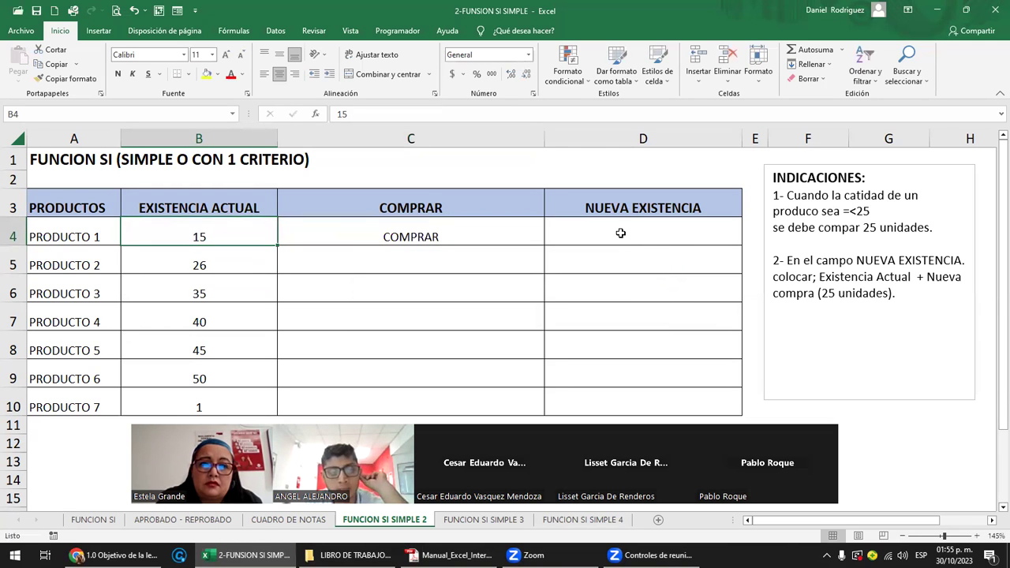
type("26")
key("Return")
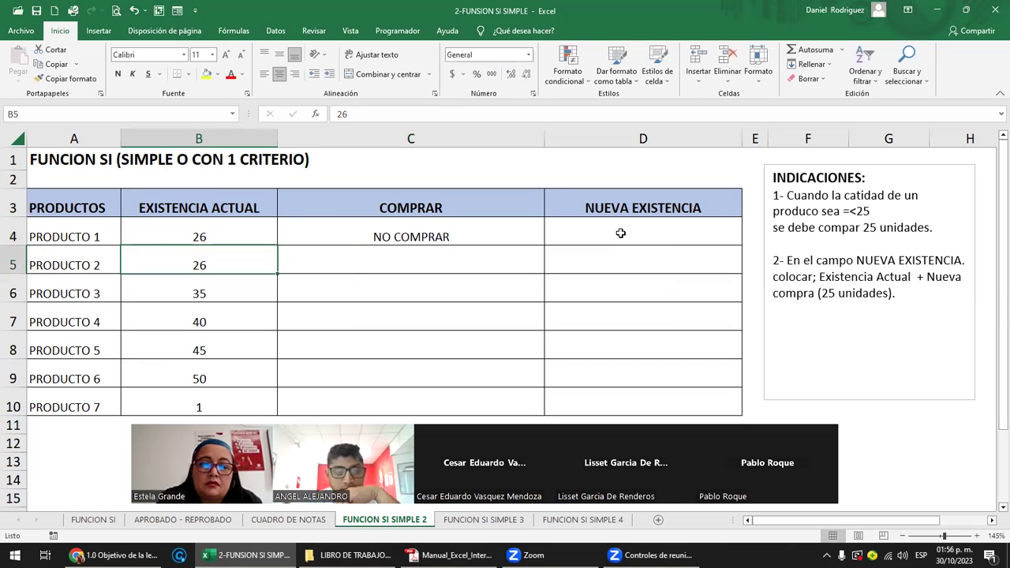
key("Up")
type("1")
key("Return")
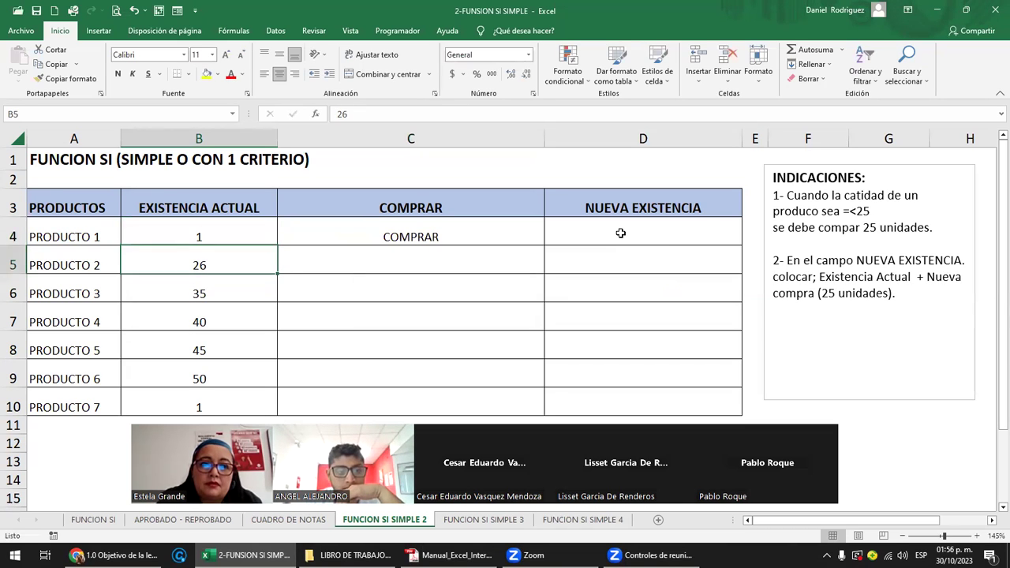
key("Up")
key("Right")
key("Right")
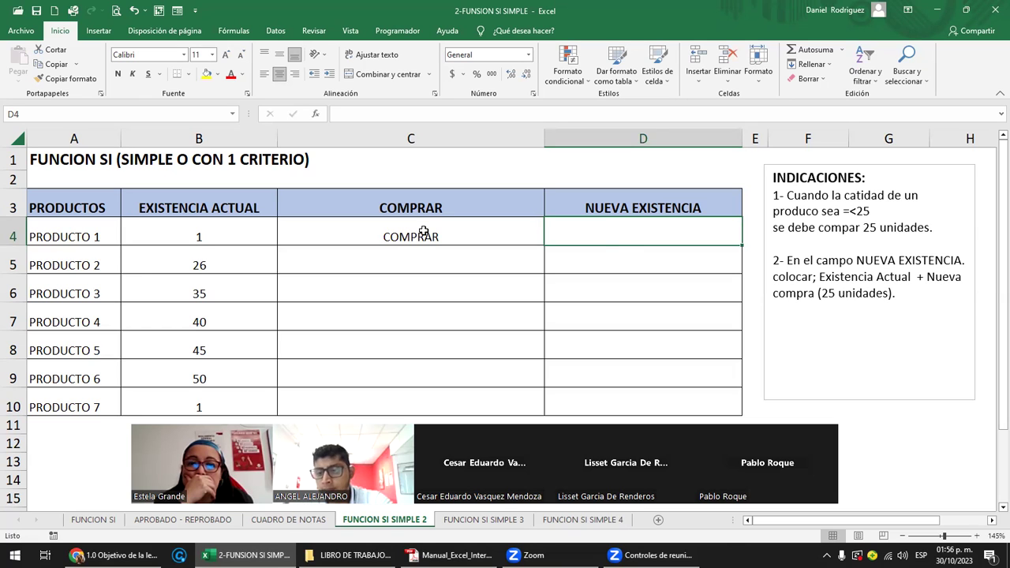
left_click(406, 240)
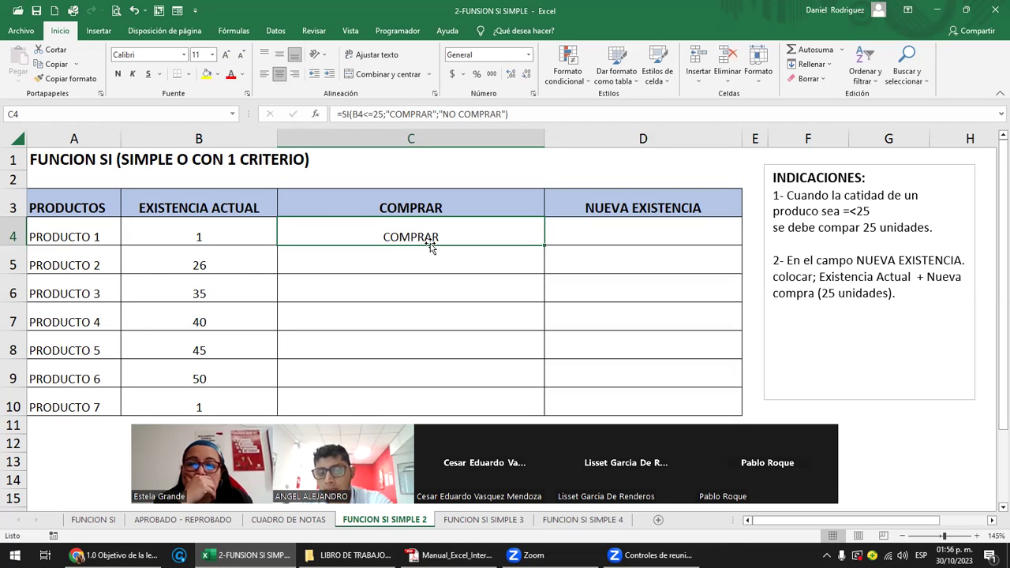
left_click(604, 248)
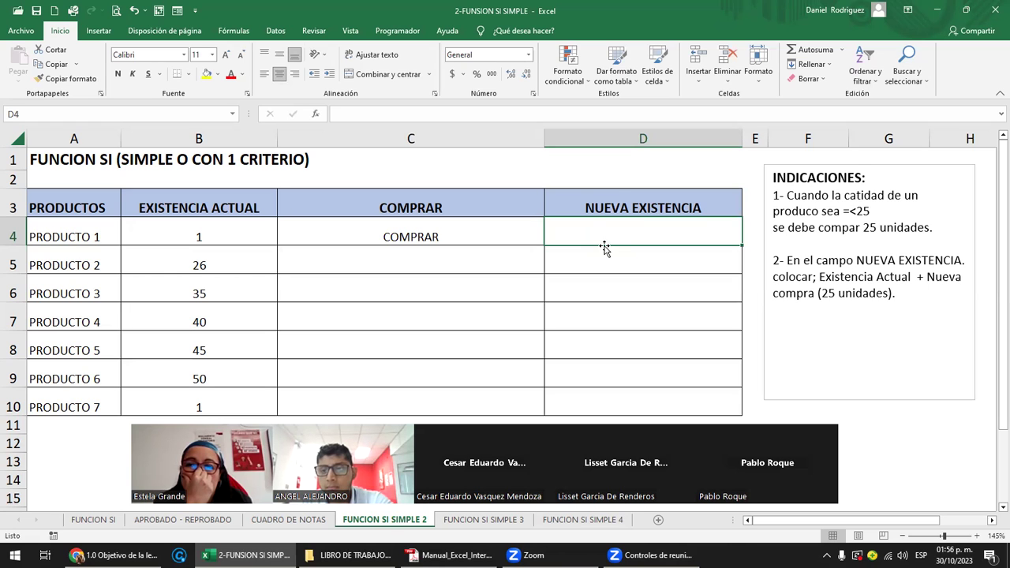
Enter =SI(C4="COMPRAR";B4+25;B4) in D4, giving PRODUCTO 1 a new stock of 26.
type("=")
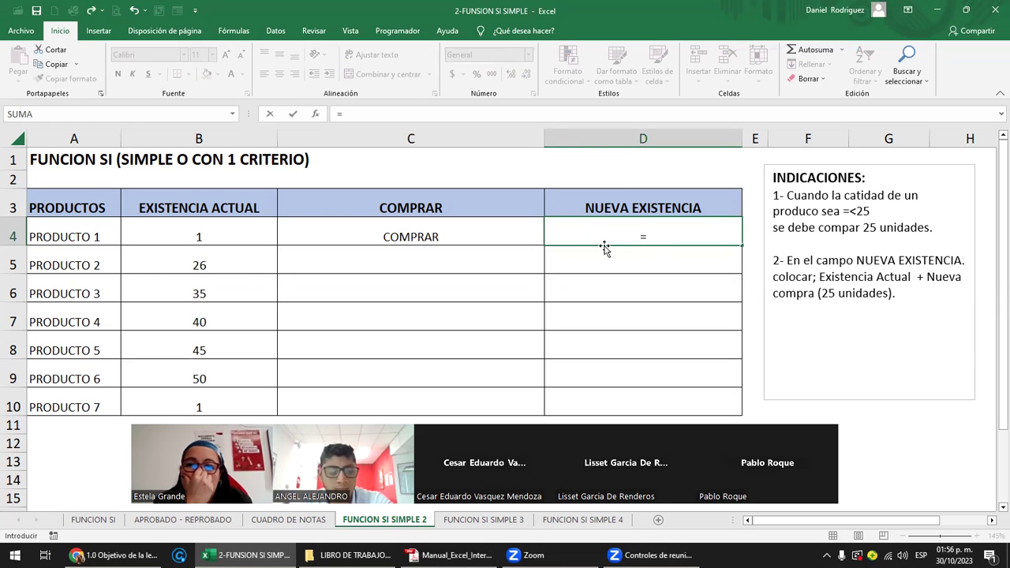
type("SI(")
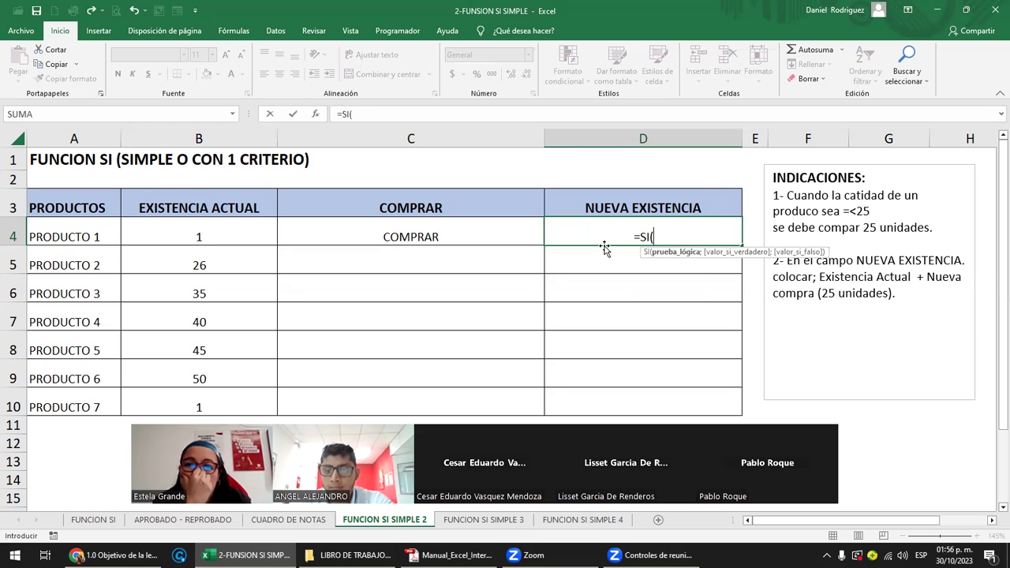
left_click(412, 234)
type("=")
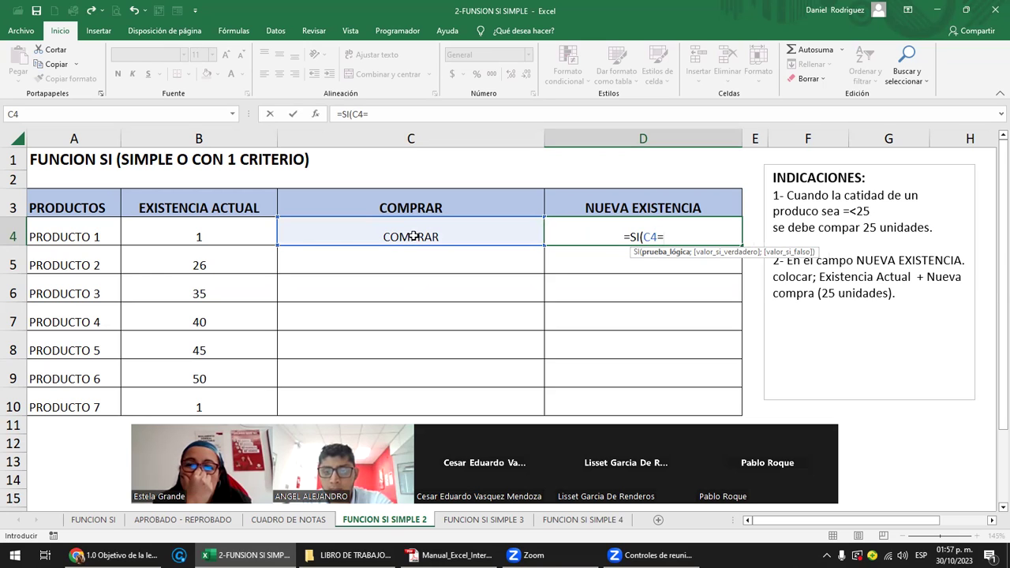
type("\"COMPAR")
key("BackSpace")
key("BackSpace")
type("RAR\"")
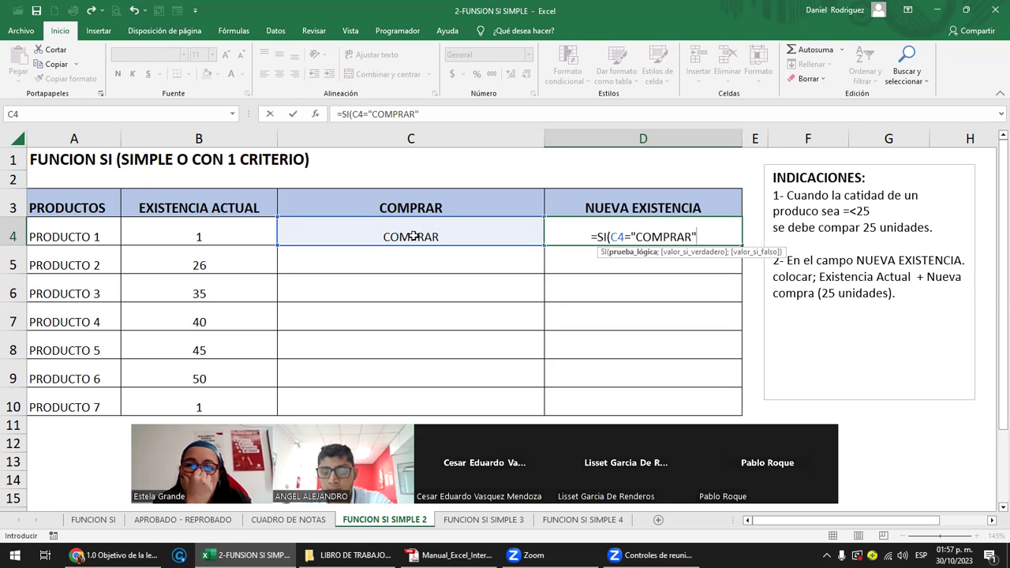
type(";")
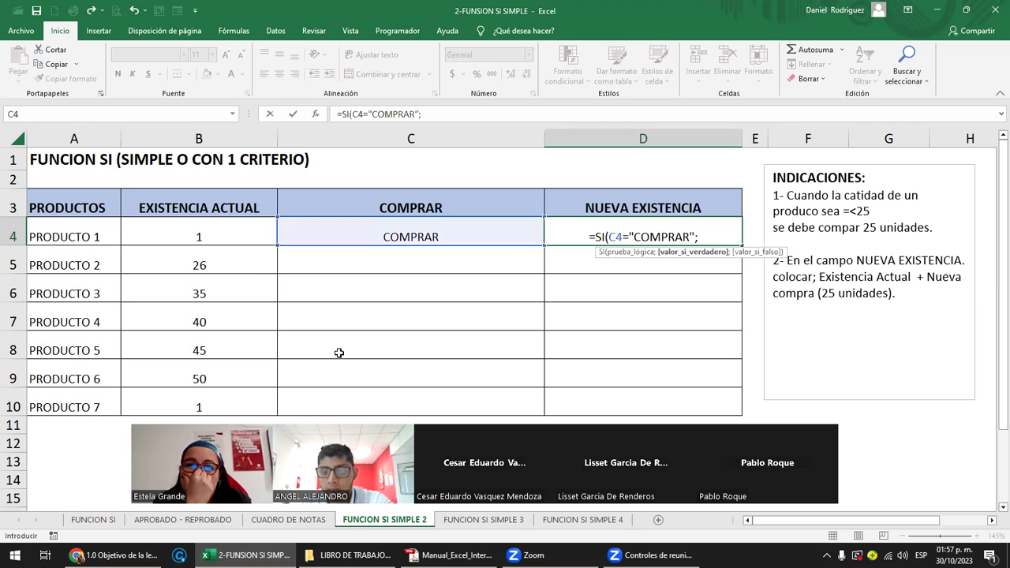
left_click(196, 236)
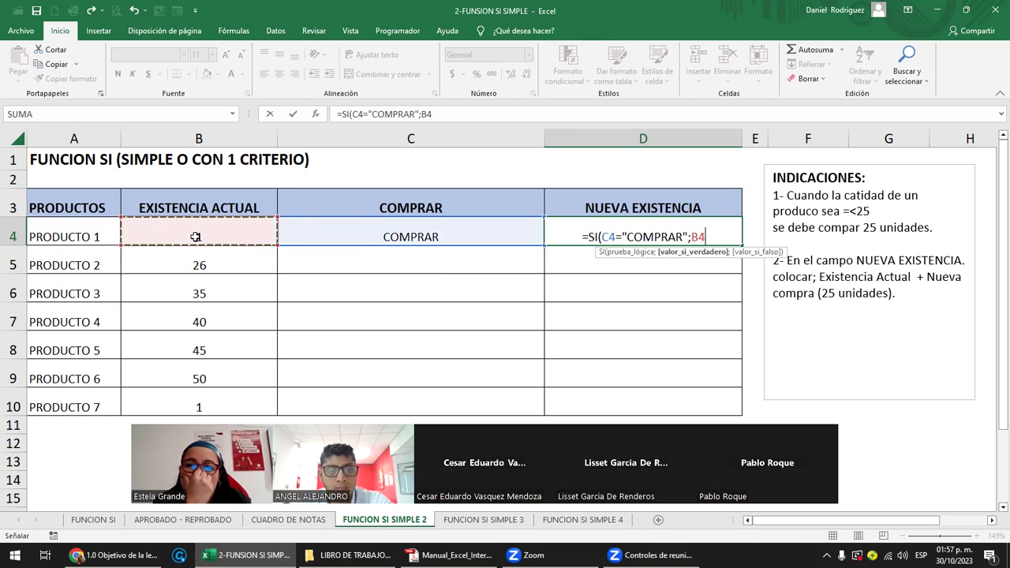
type("+")
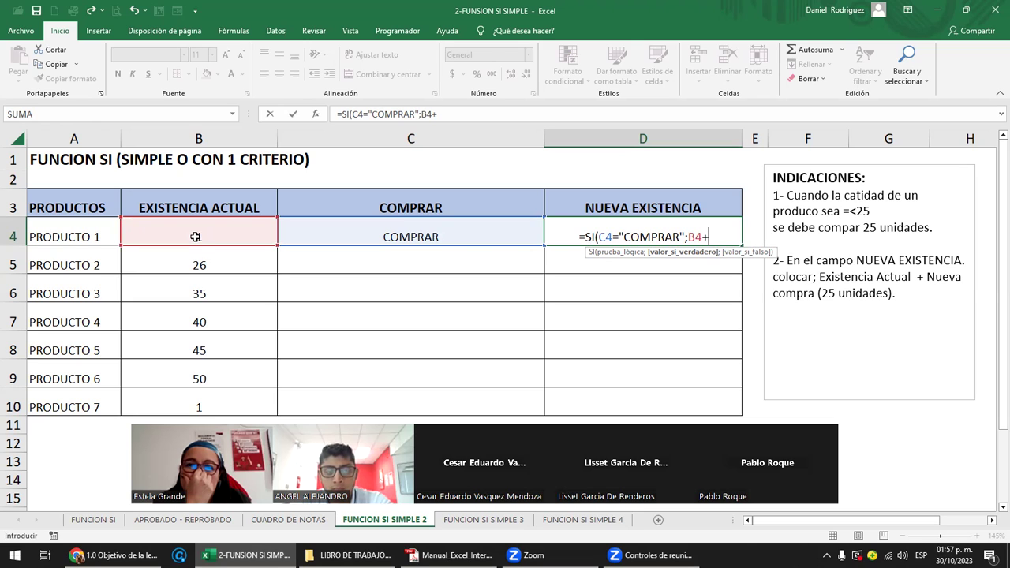
type("25")
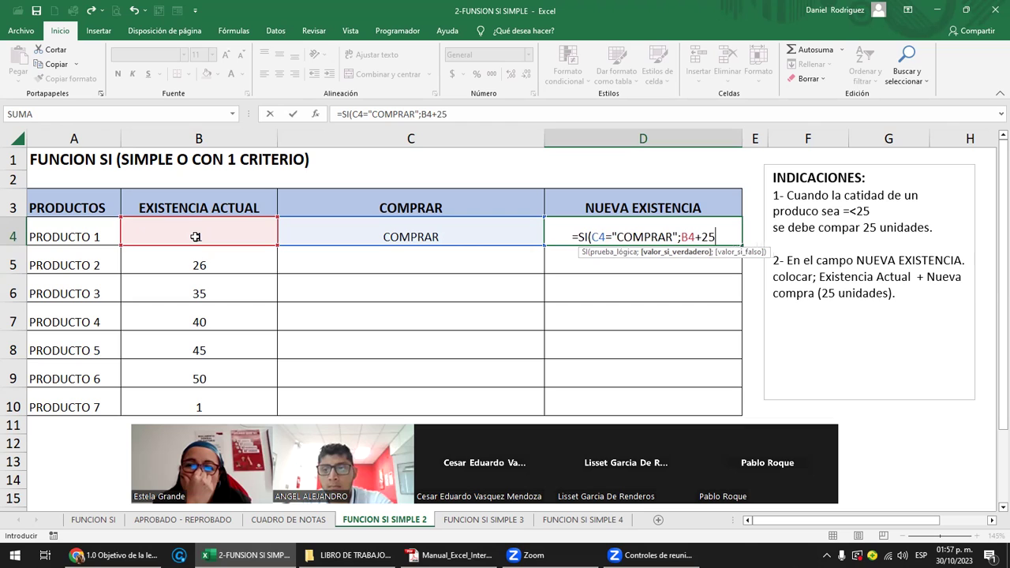
type(";")
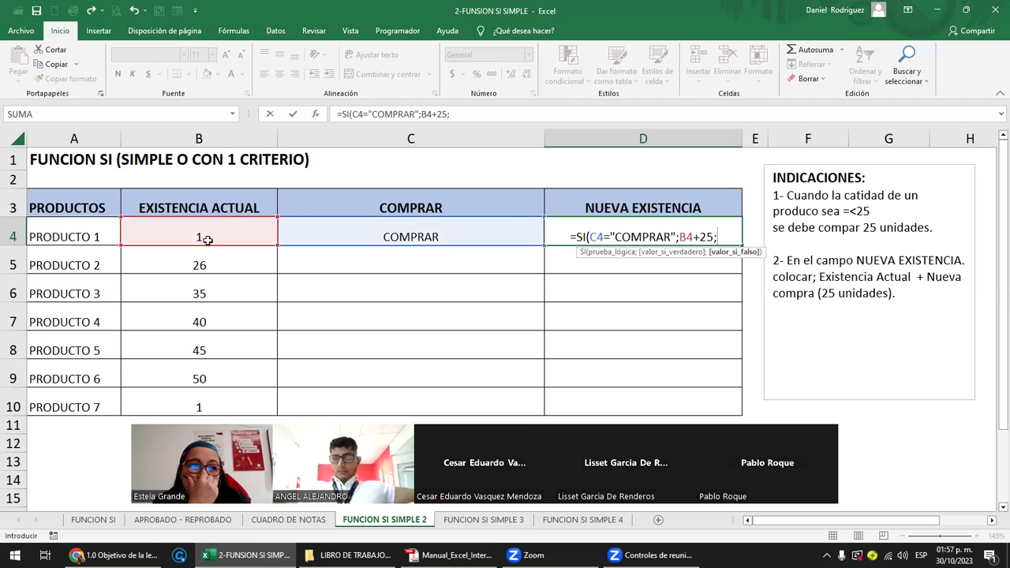
left_click(204, 239)
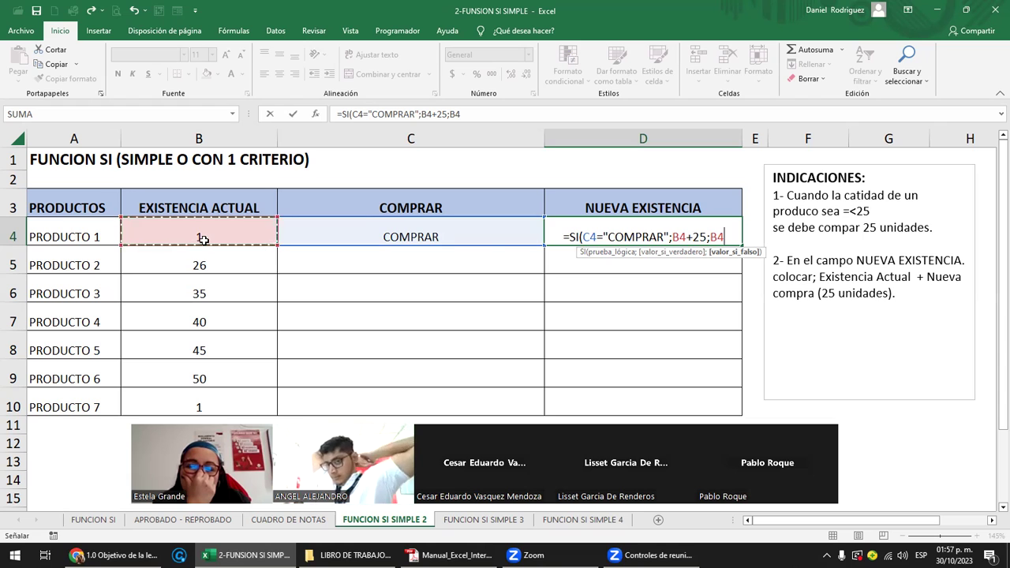
type(")")
key("Return")
key("Up")
left_click(197, 235)
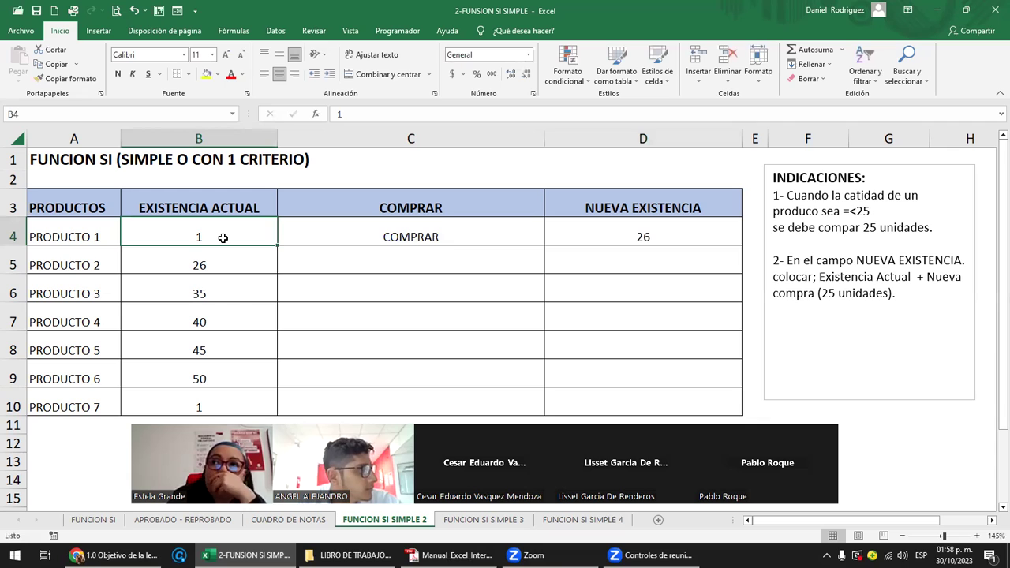
Copy the COMPRAR decision formula from C4 into C5:C10.
key("Right")
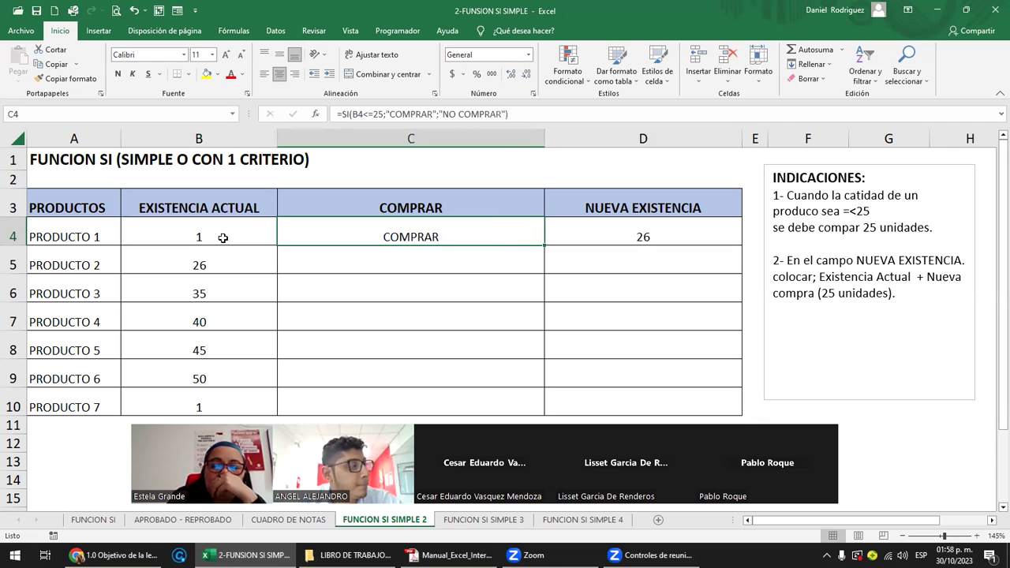
key("Right")
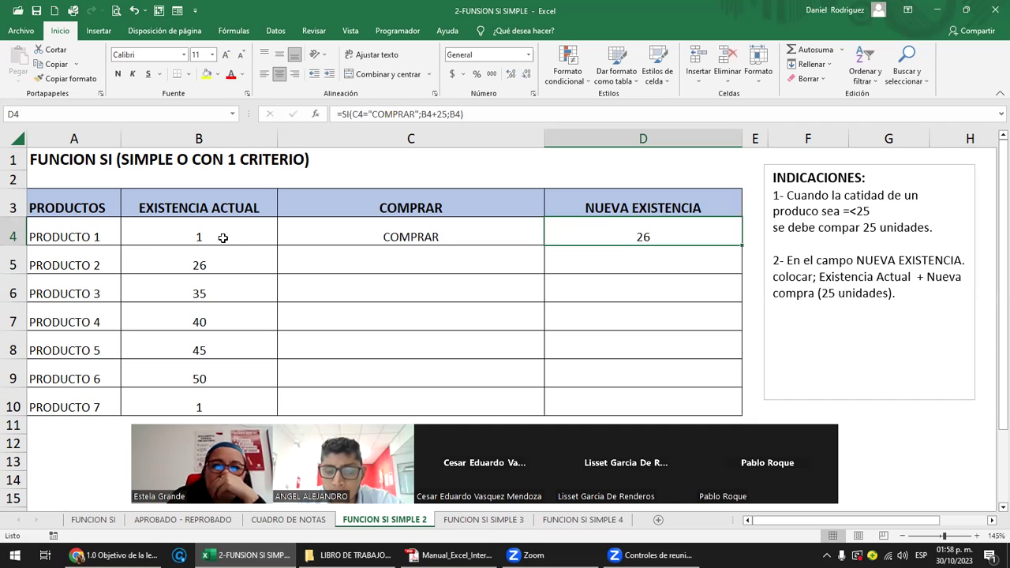
left_click(459, 232)
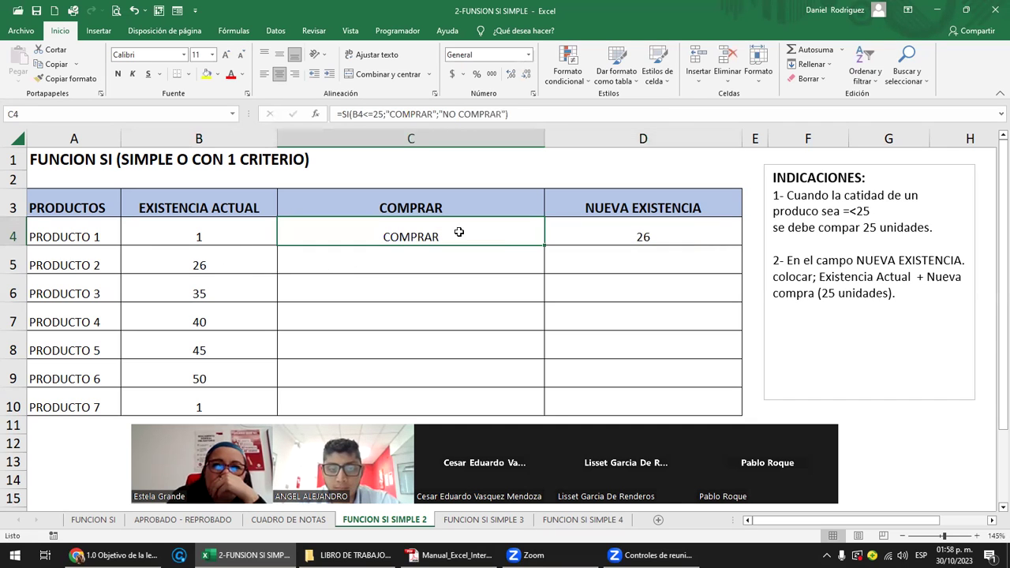
key("ctrl+c")
left_click_drag(536, 250, 535, 288)
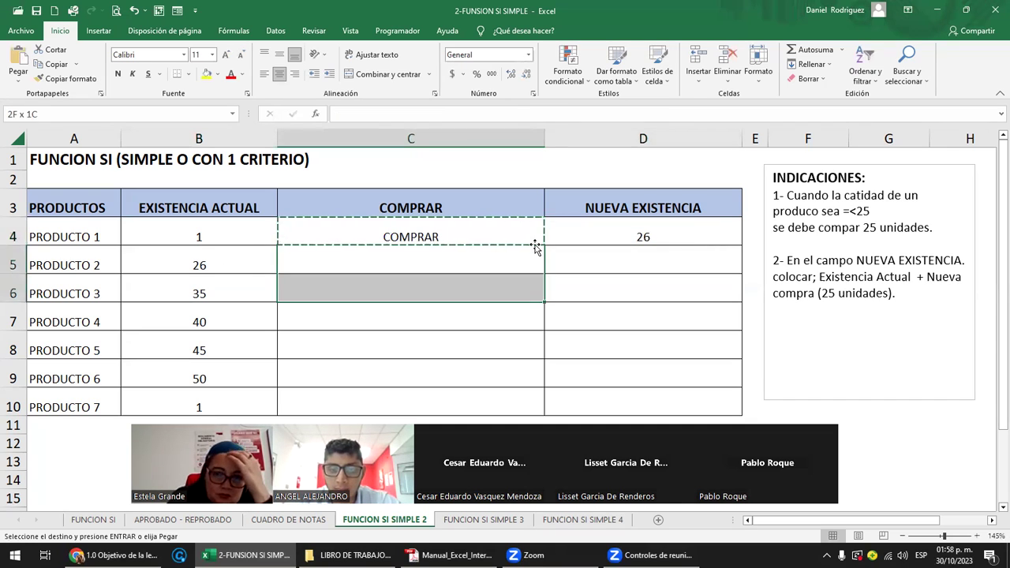
key("shift+Down")
key("shift+Down")
key("shift+Down")
key("shift+Down")
key("Return")
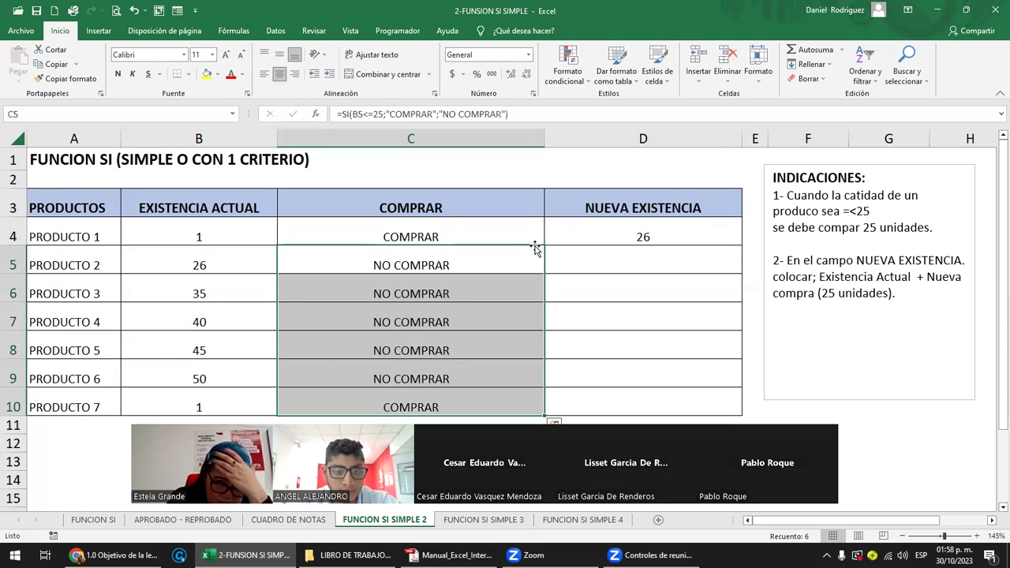
left_click(211, 260)
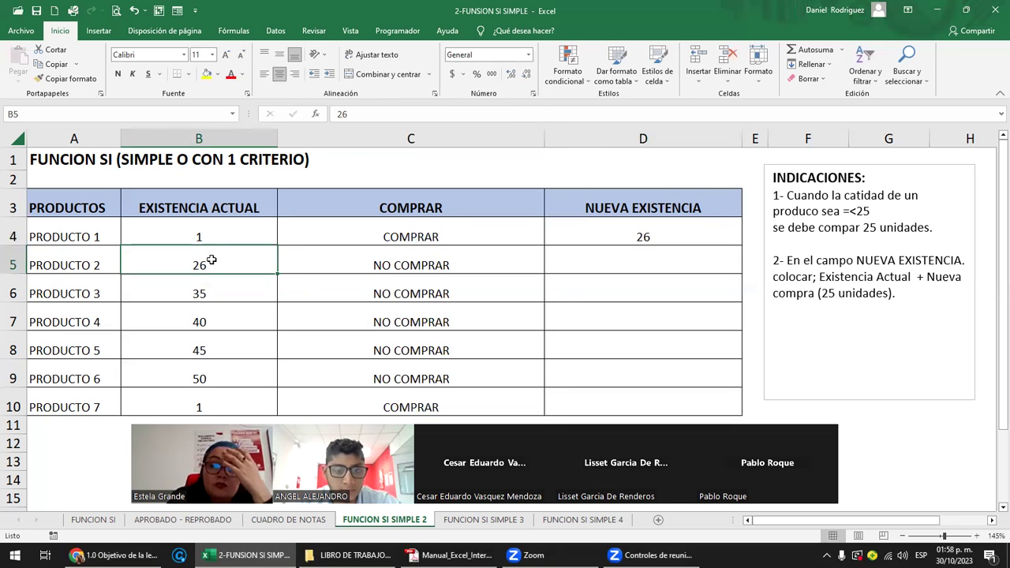
left_click(392, 262)
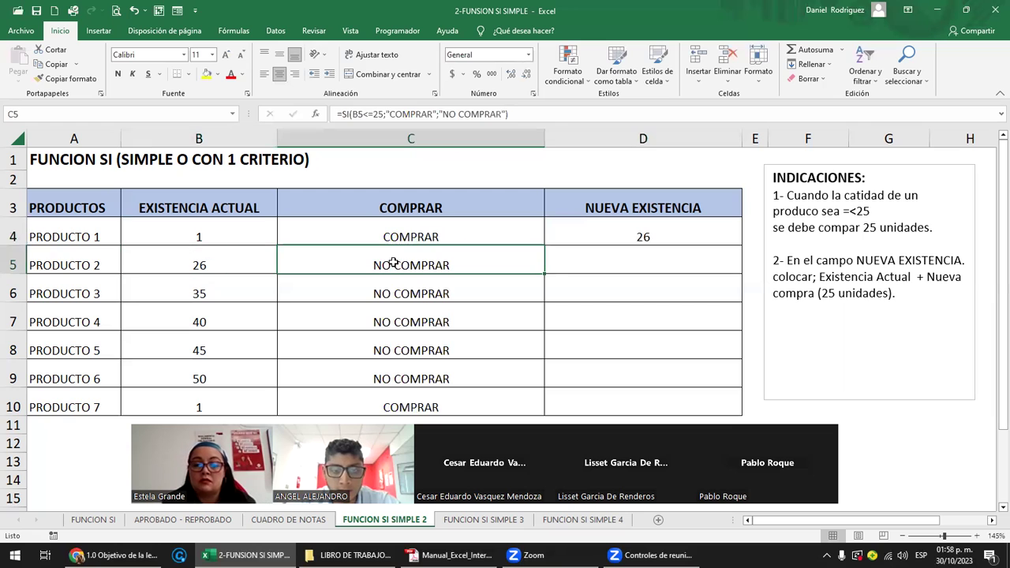
Copy the new-stock formula from D4 into D5:D10.
left_click(636, 232)
key("ctrl+c")
key("Down")
key("shift+Down")
key("shift+Down")
key("shift+Down")
key("shift+Down")
key("shift+Down")
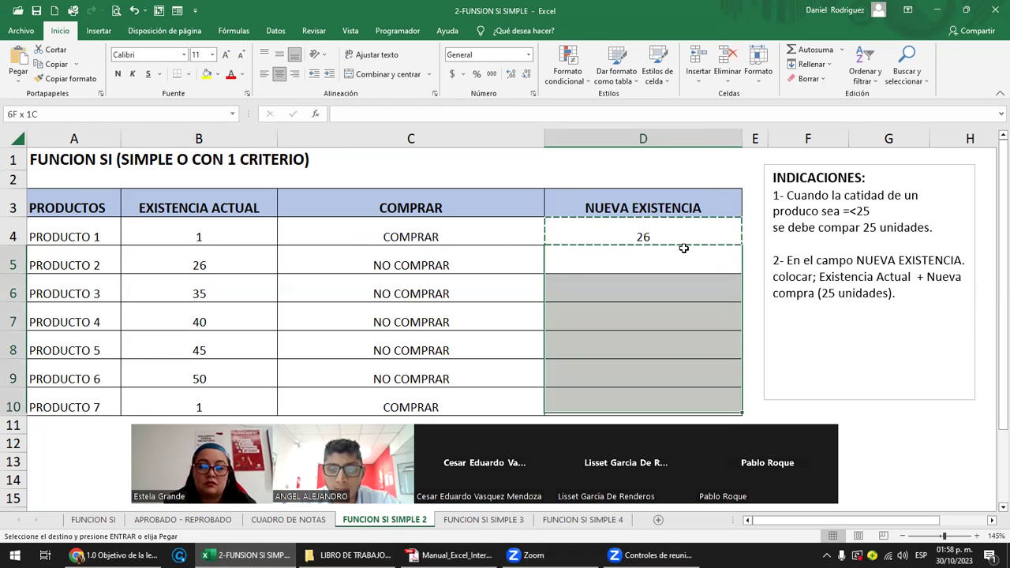
key("Return")
left_click(412, 267)
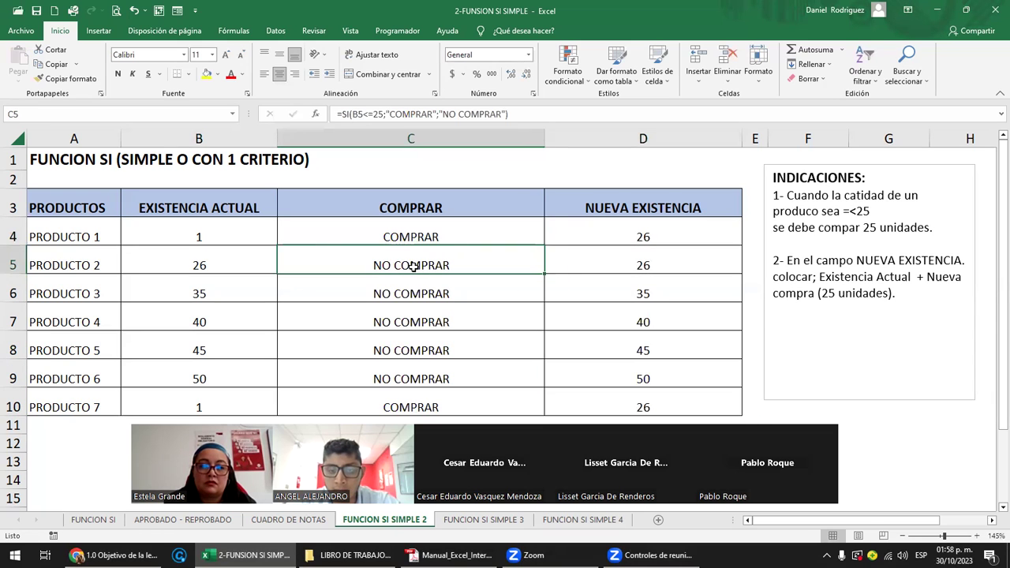
left_click(627, 260)
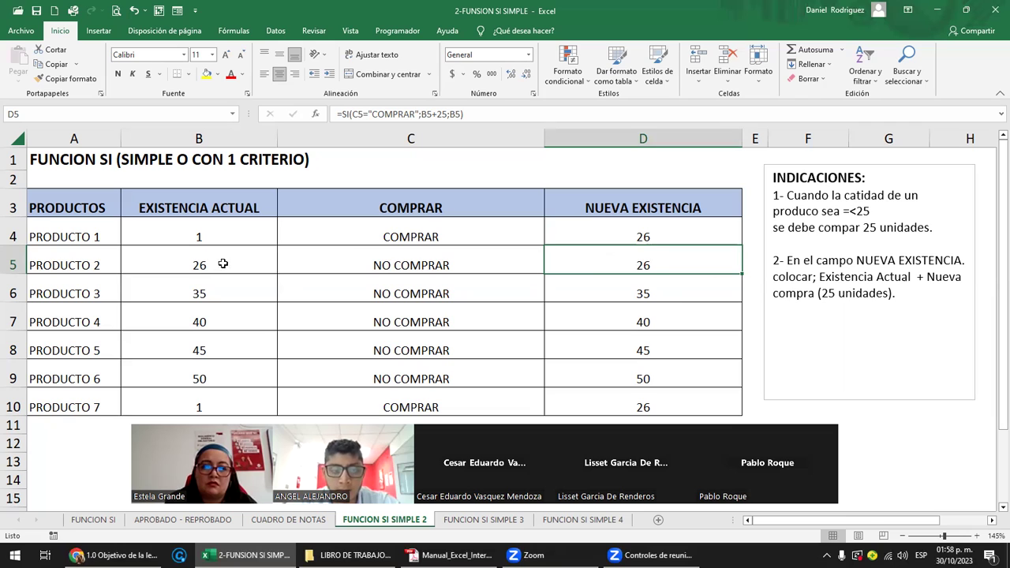
Set PRODUCTO 3's stock in B6 to 24, switching it to COMPRAR with new stock 49.
key("F2")
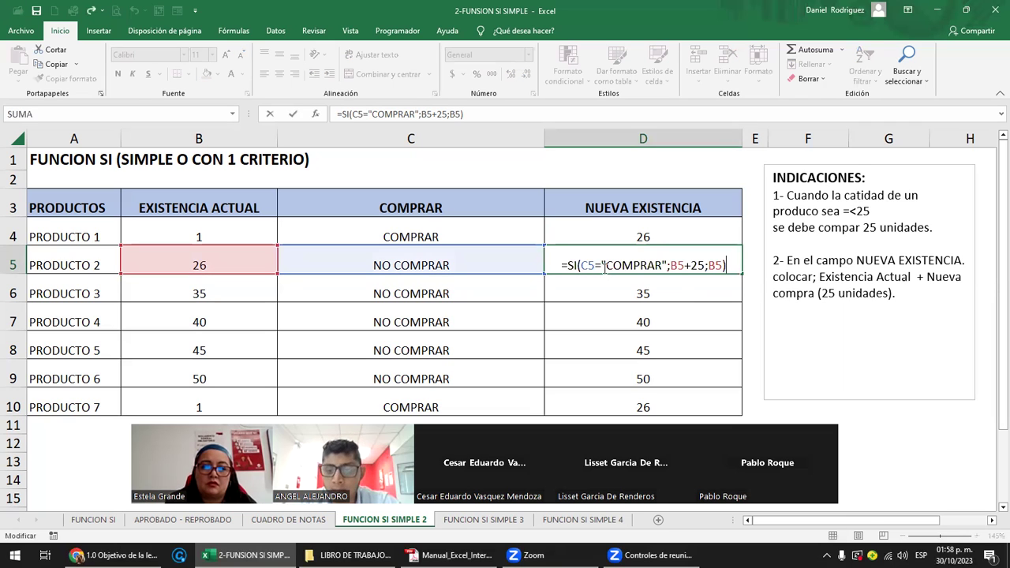
key("Escape")
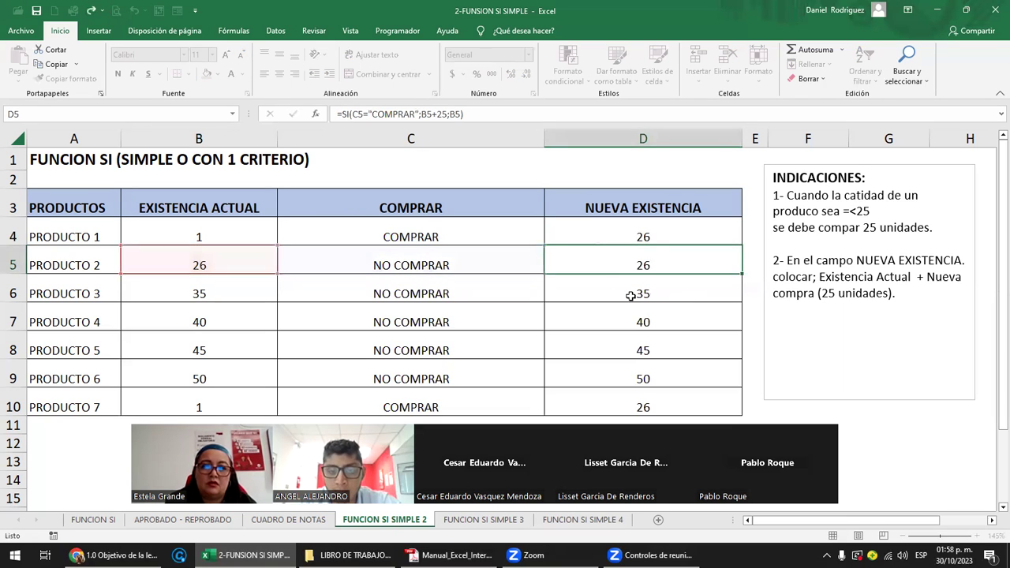
left_click(638, 295)
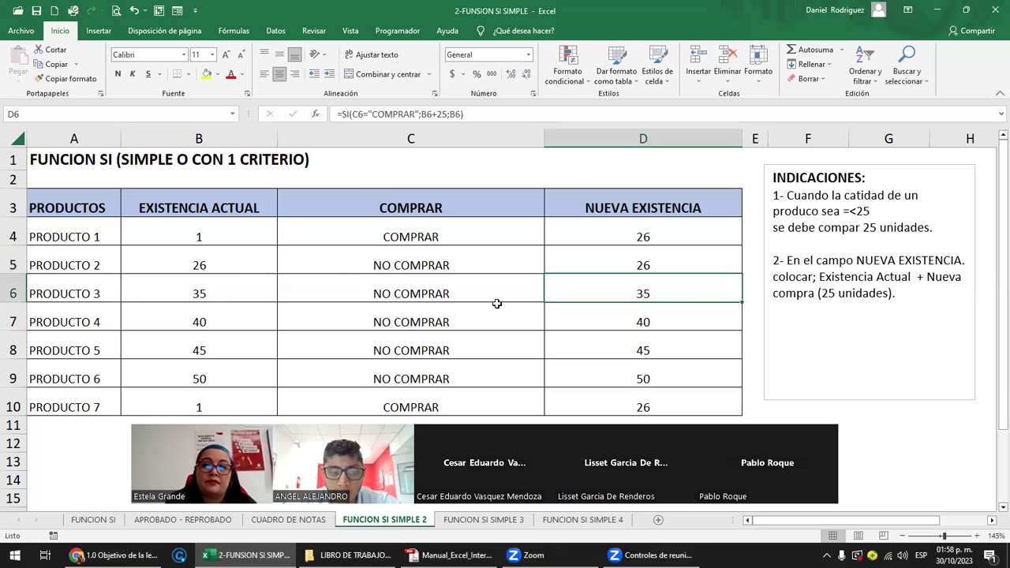
left_click(205, 300)
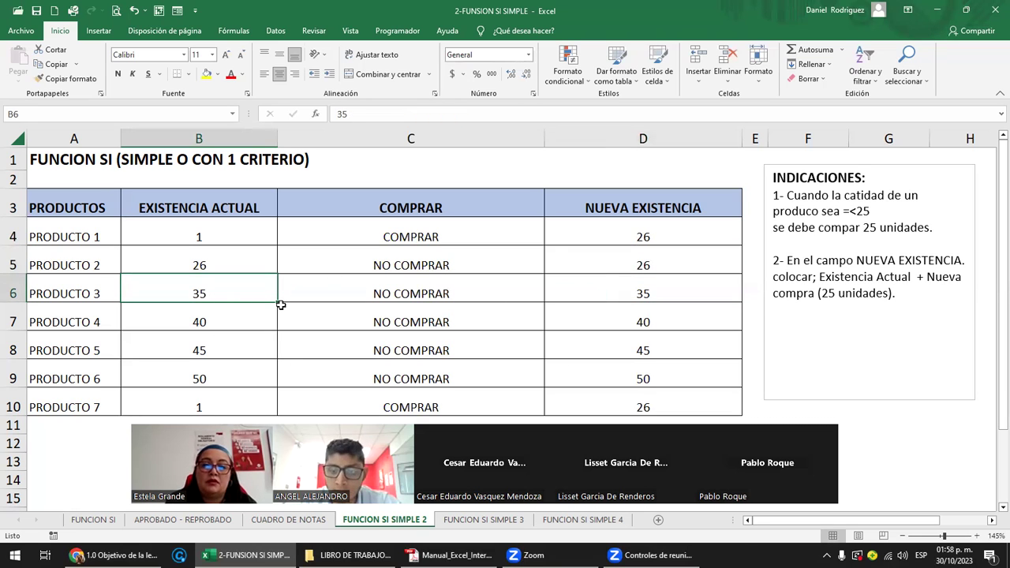
type("24")
key("Return")
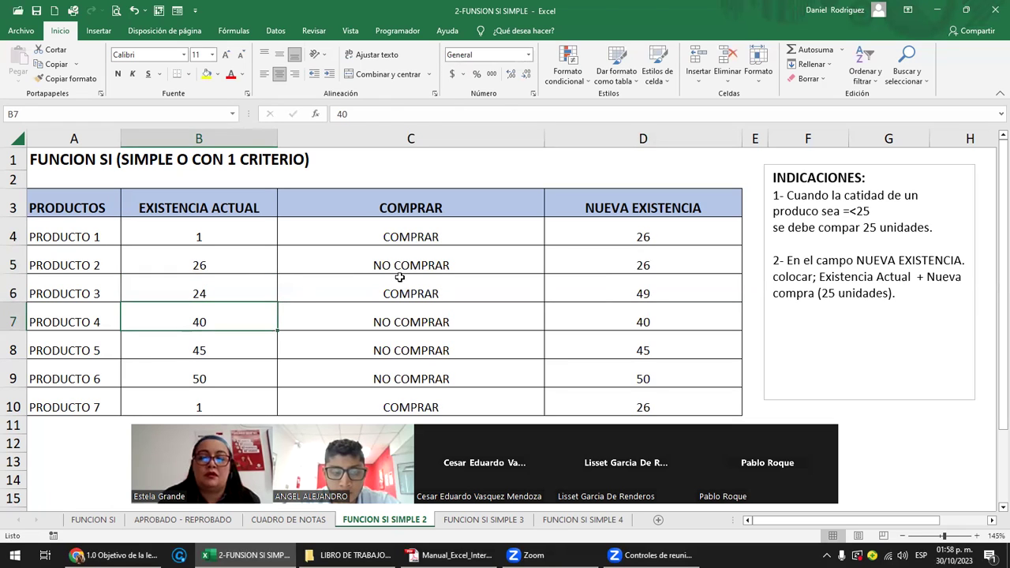
left_click(398, 279)
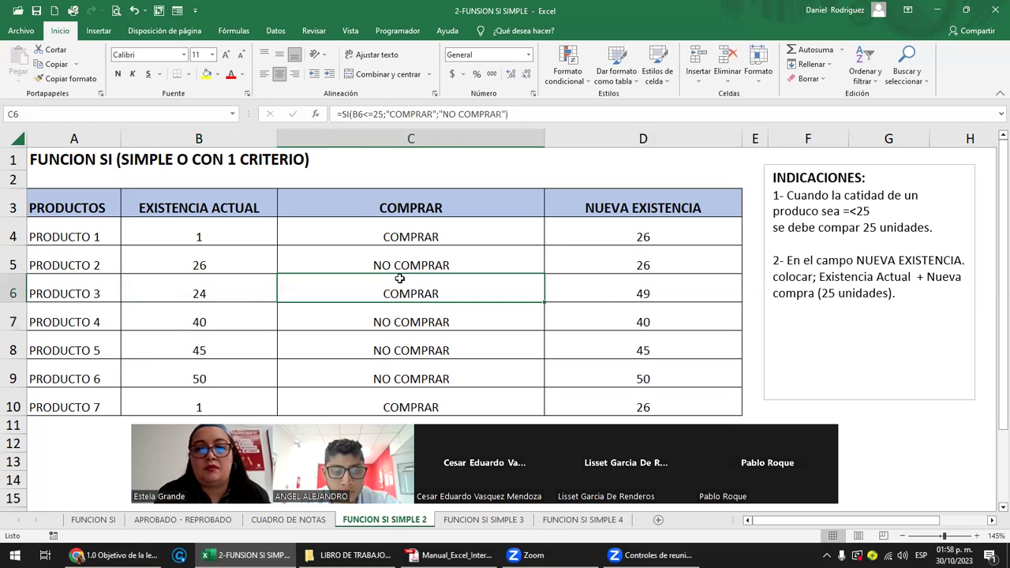
left_click(642, 289)
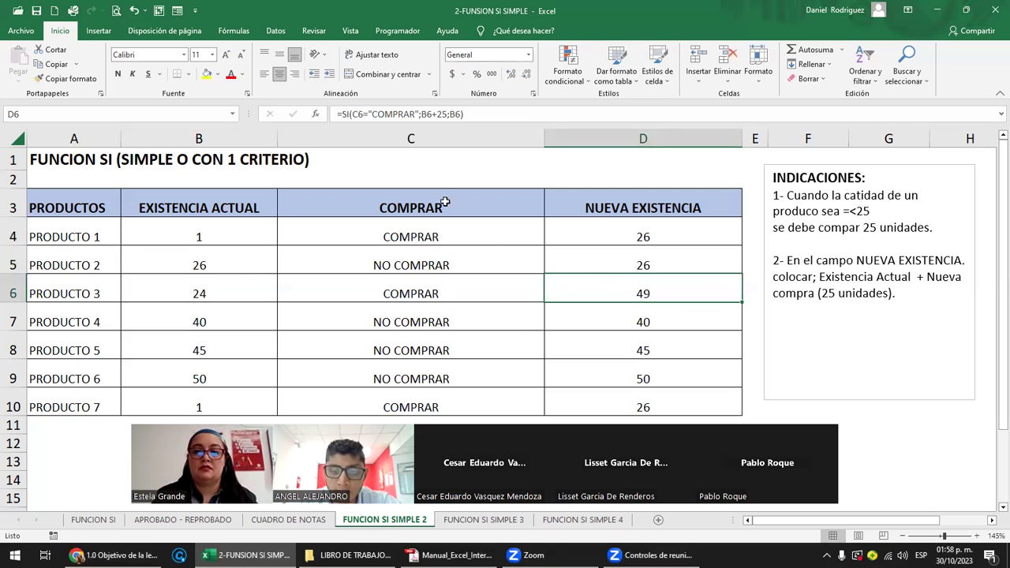
Type "SI" in C2 and D2 and center columns C and D.
left_click(432, 181)
type("SI")
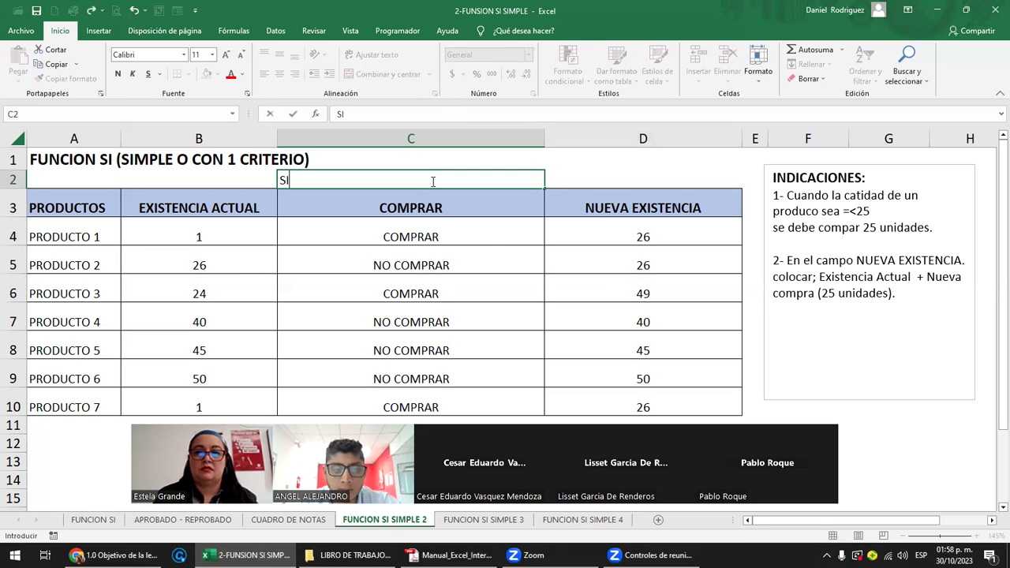
key("Tab")
type("SI")
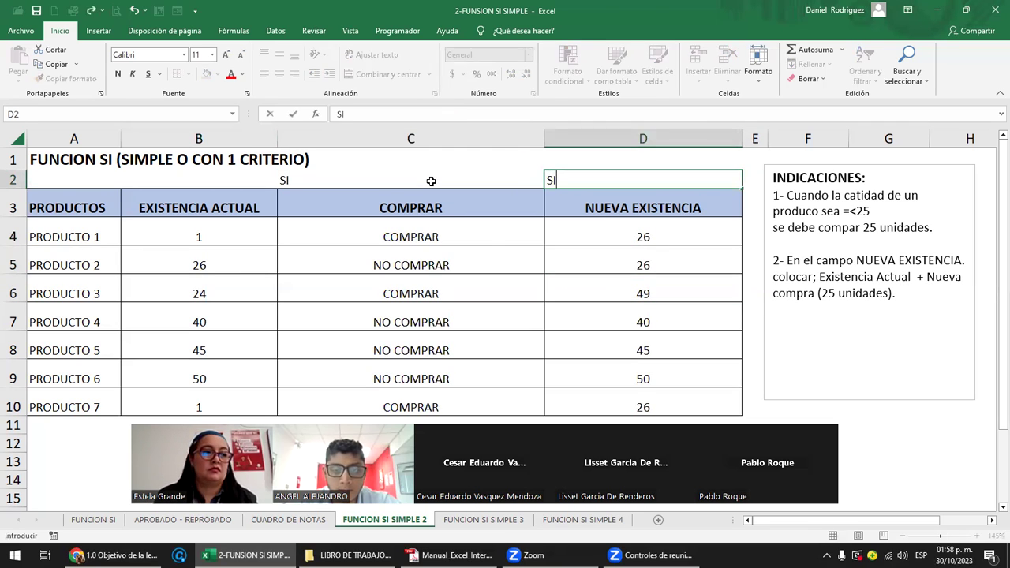
key("Return")
left_click_drag(408, 134, 563, 130)
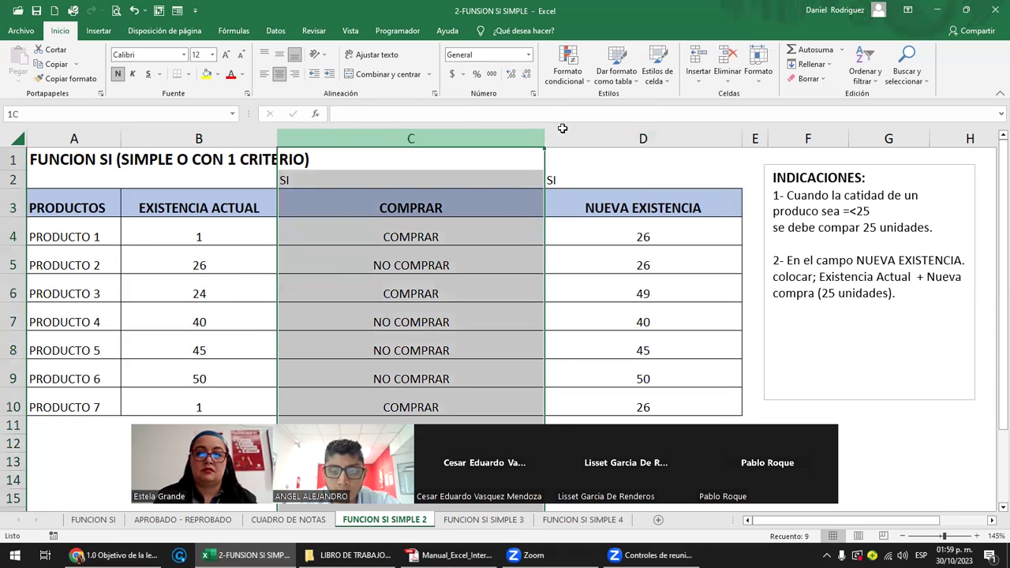
left_click(280, 74)
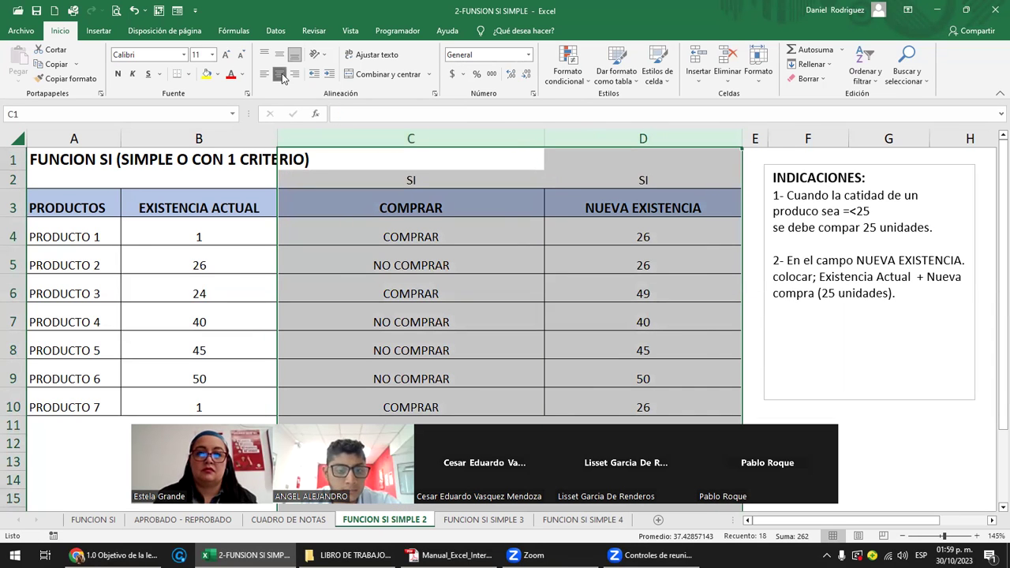
left_click(397, 235)
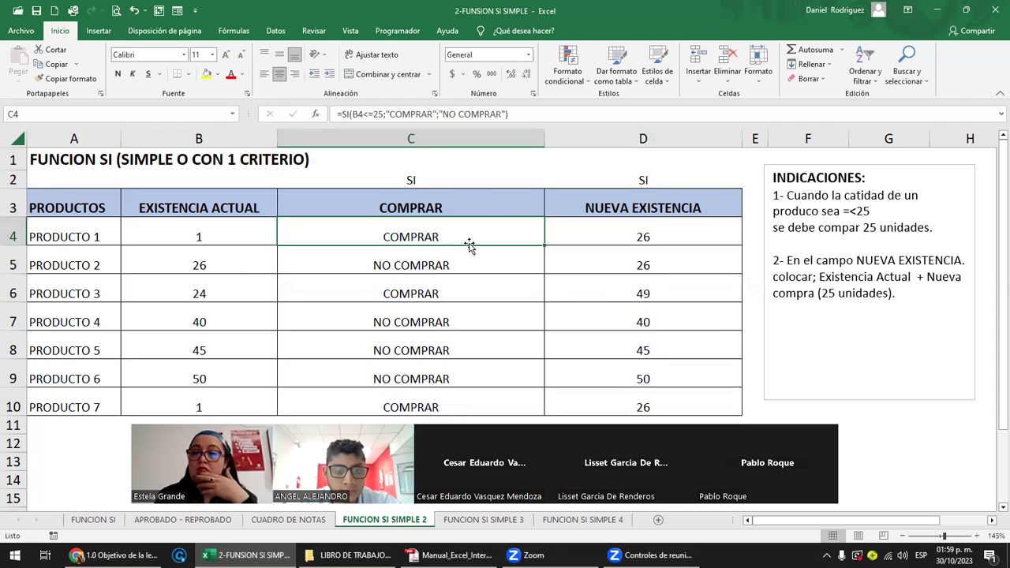
double_click(588, 242)
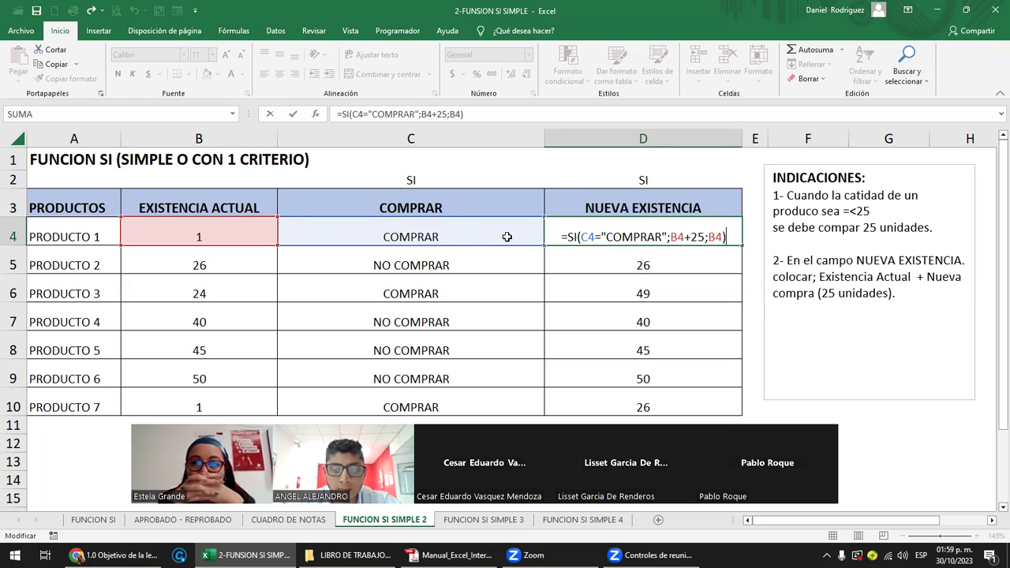
key("ctrl+Return")
double_click(426, 239)
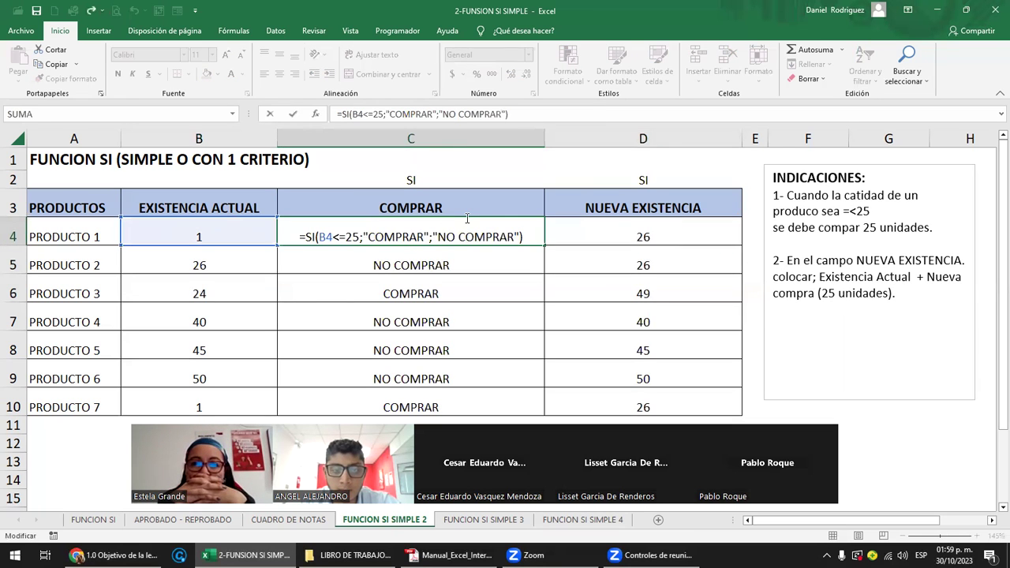
key("Escape")
left_click(624, 231)
double_click(626, 229)
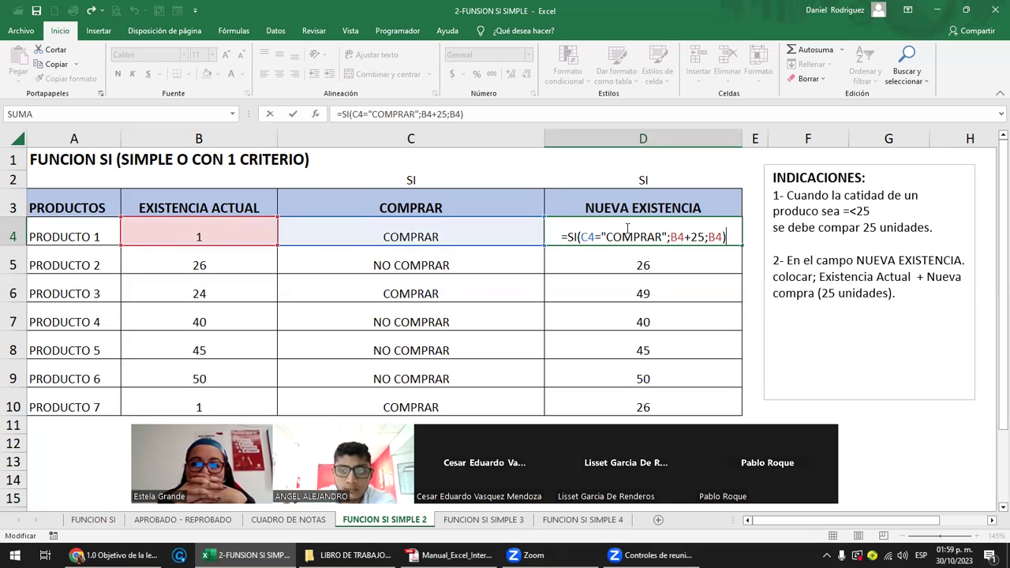
key("Escape")
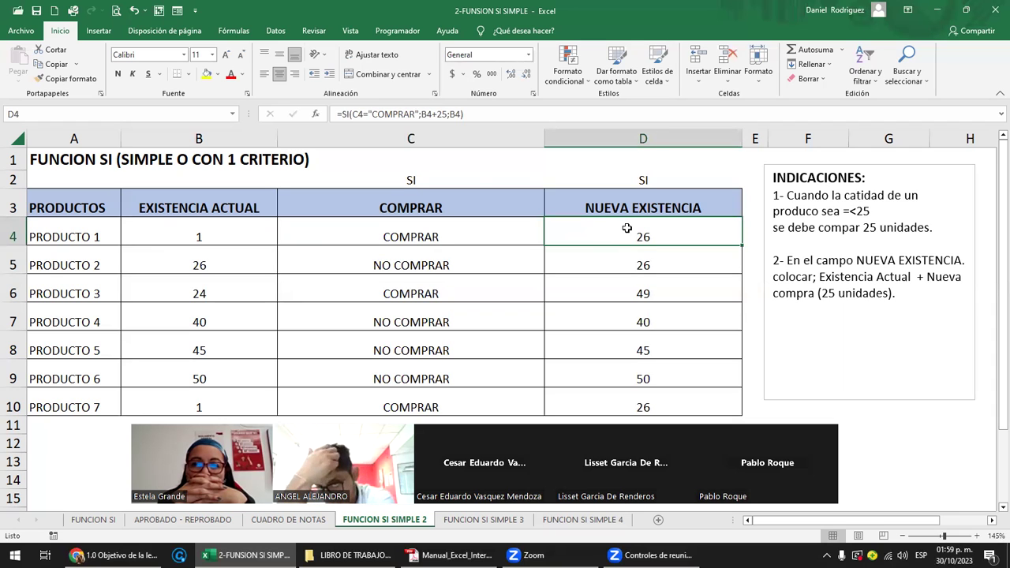
left_click(409, 139)
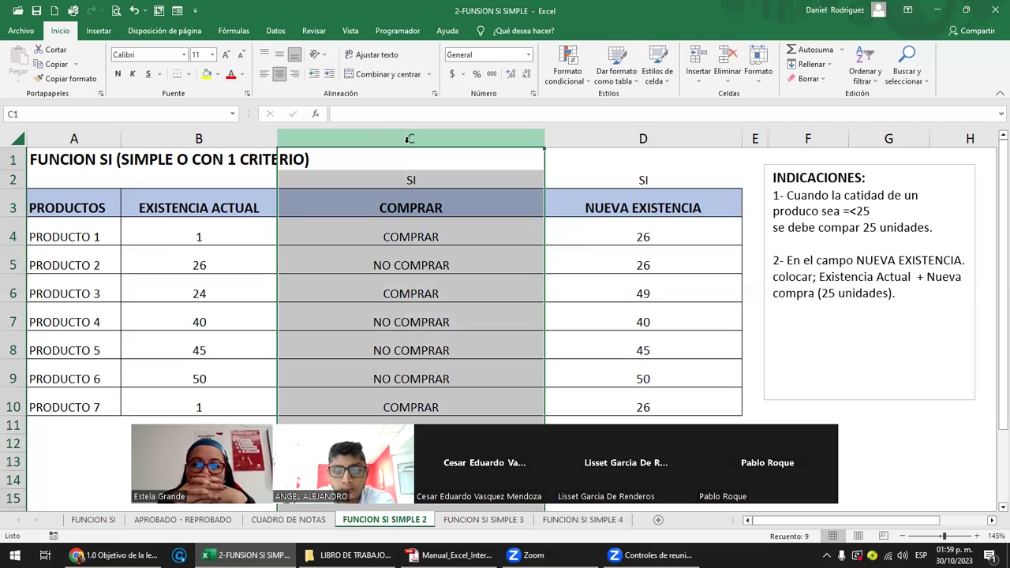
left_click(634, 135, "ctrl")
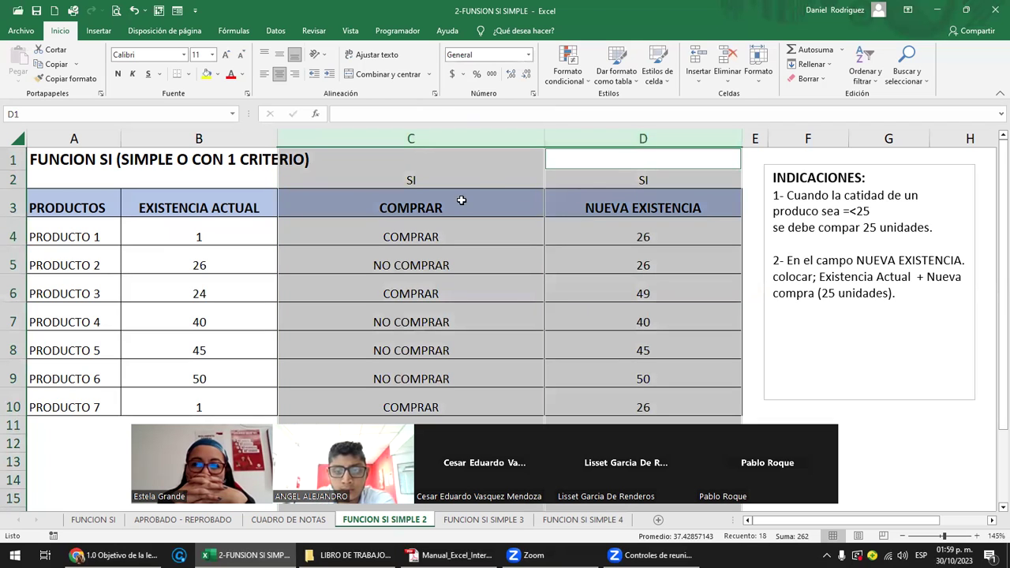
left_click(430, 131)
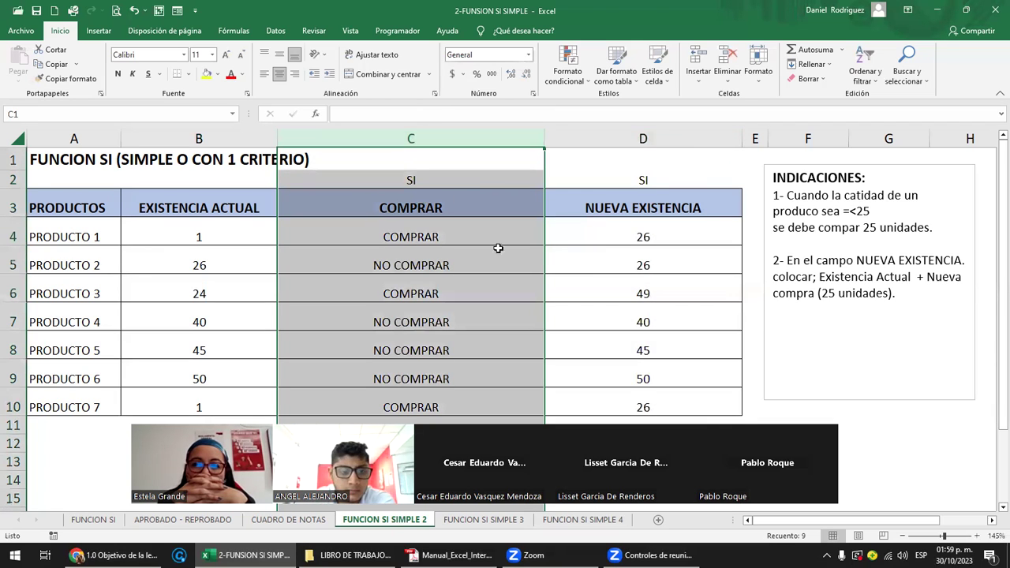
left_click(653, 132)
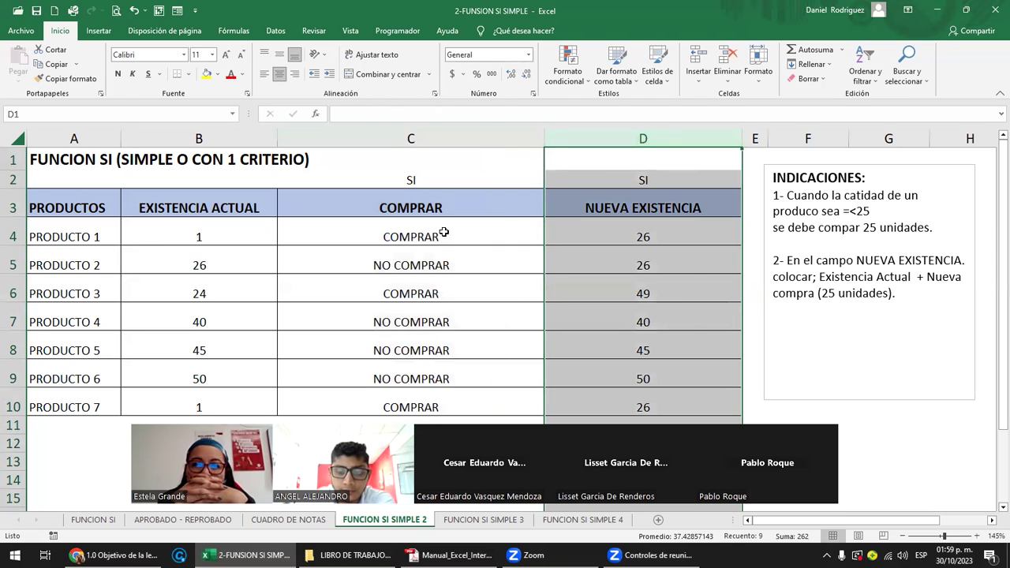
left_click(445, 235)
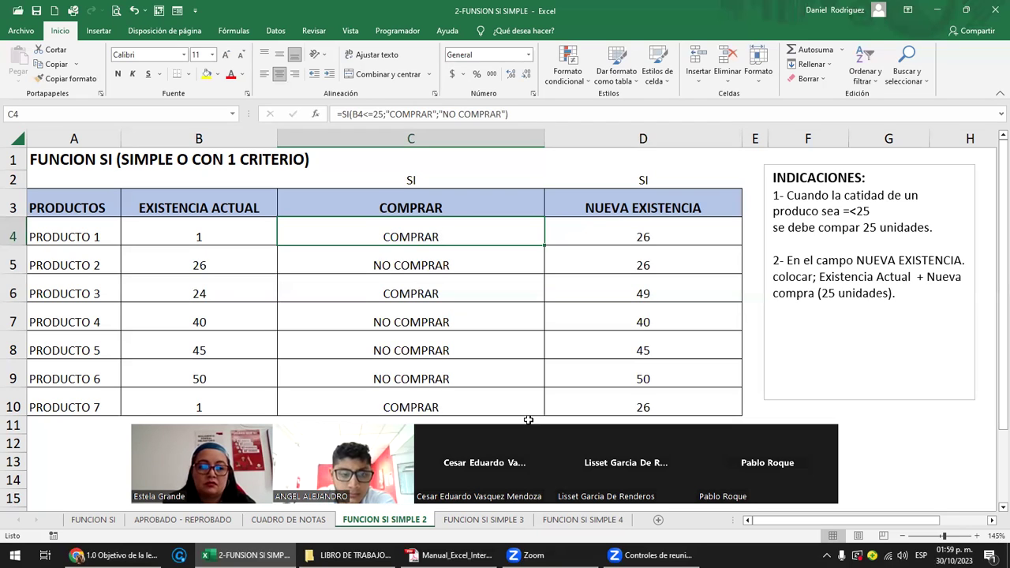
Move through FUNCION SI SIMPLE 3 to FUNCION SI SIMPLE 4 and review its NOMBRE, EDAD, CATEGORIA columns.
left_click(484, 520)
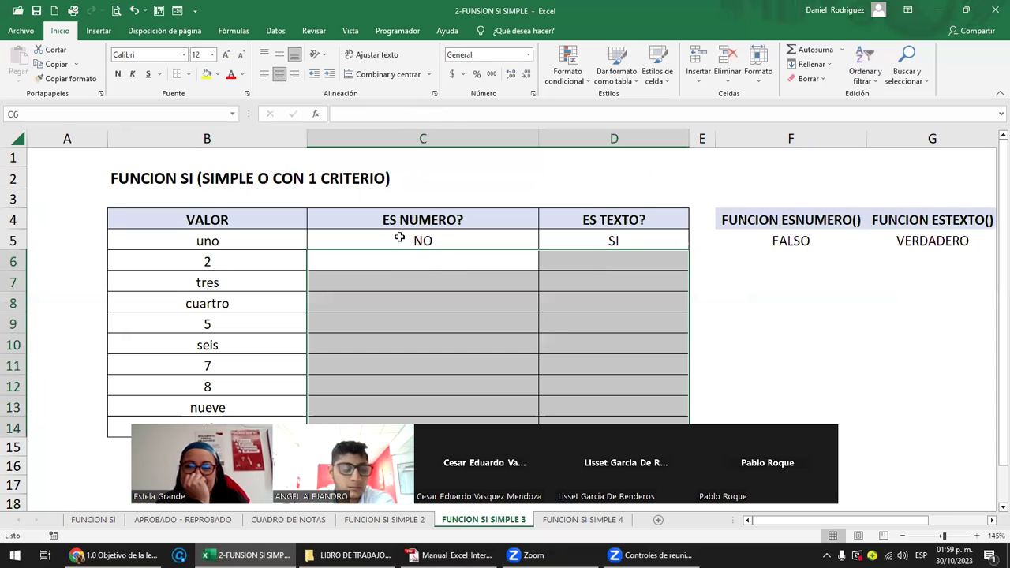
left_click(400, 237)
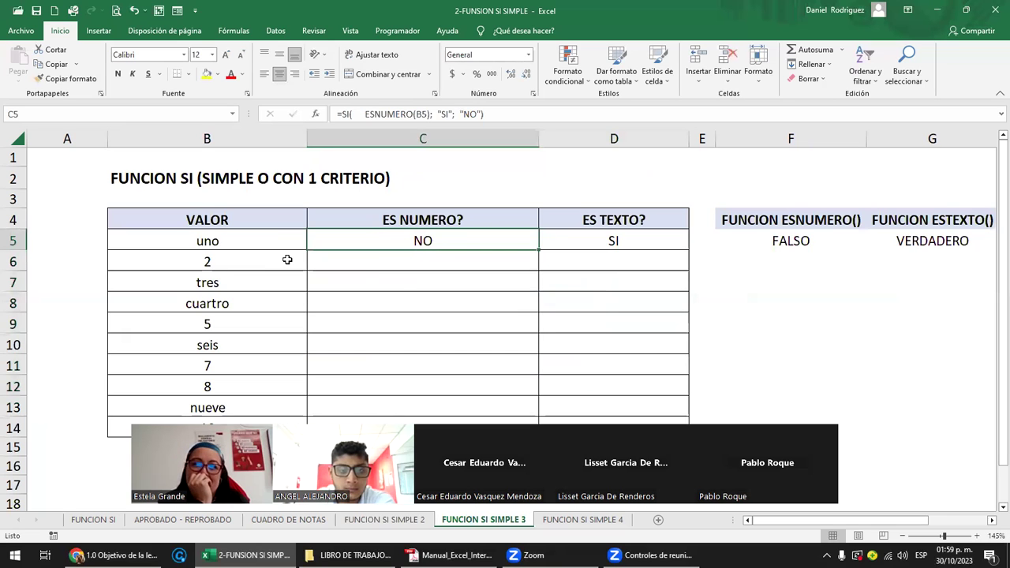
left_click(592, 521)
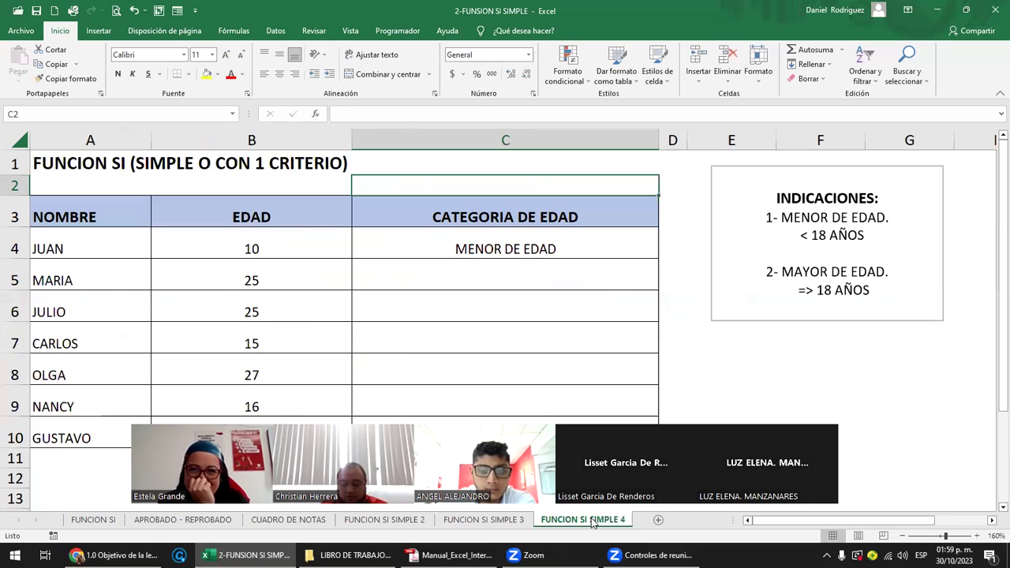
left_click(496, 249)
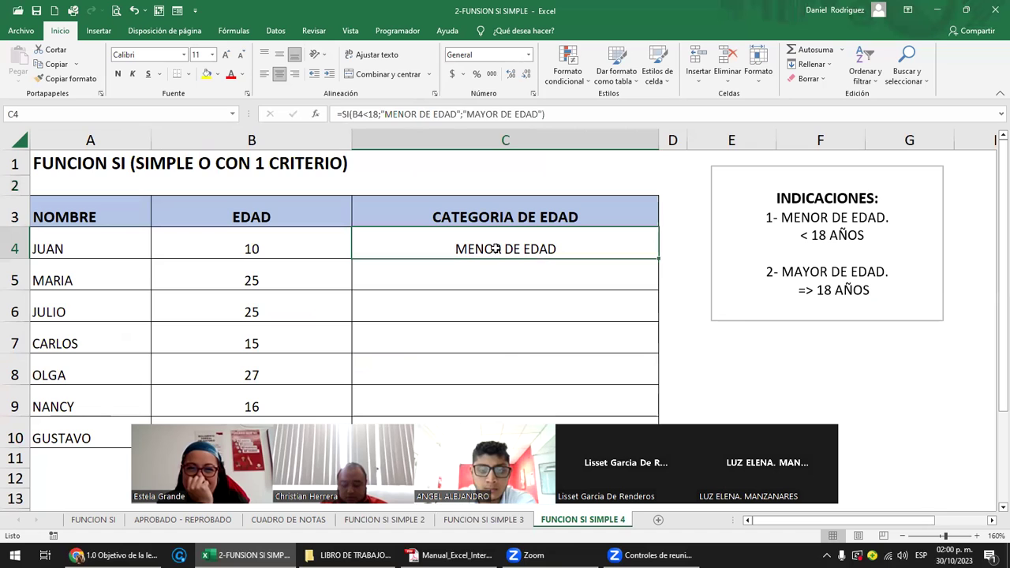
key("Left")
key("Left")
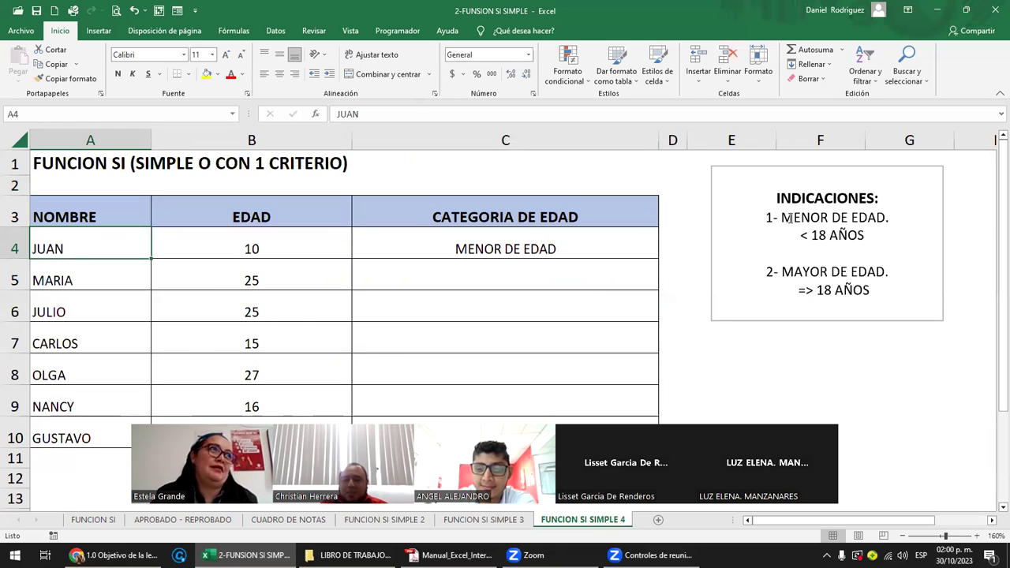
left_click(90, 138)
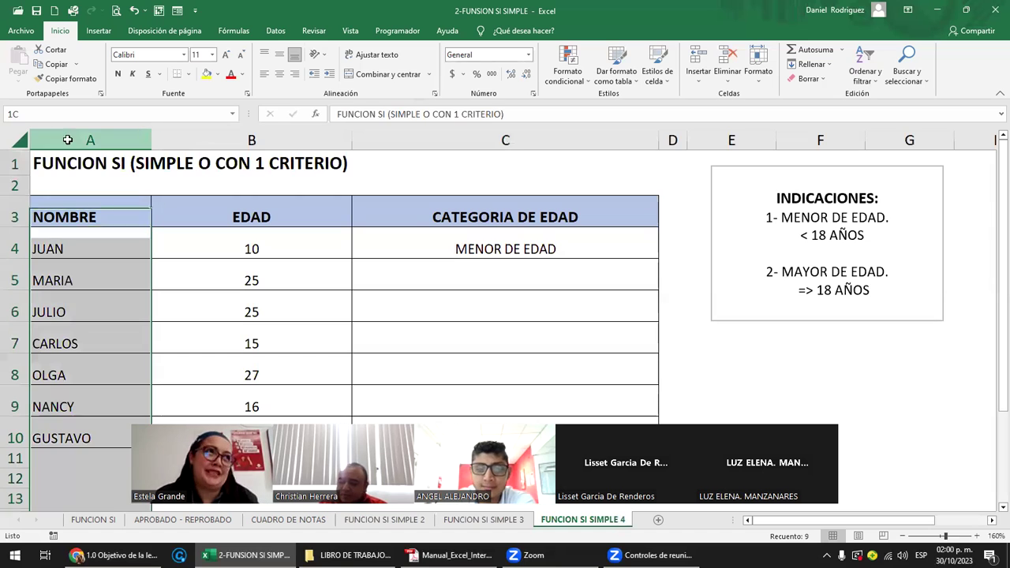
left_click(225, 135)
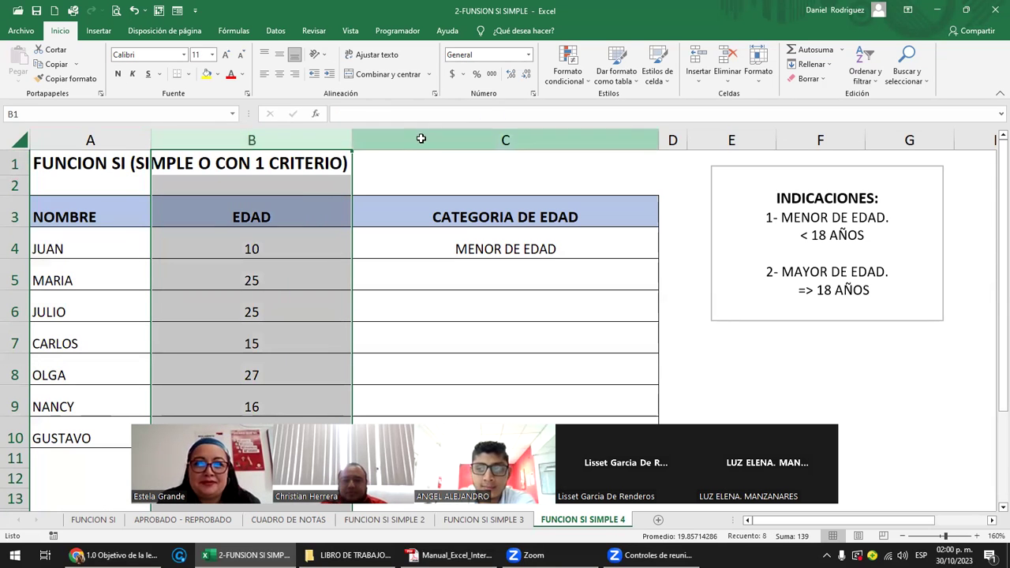
left_click(422, 139)
left_click(251, 139)
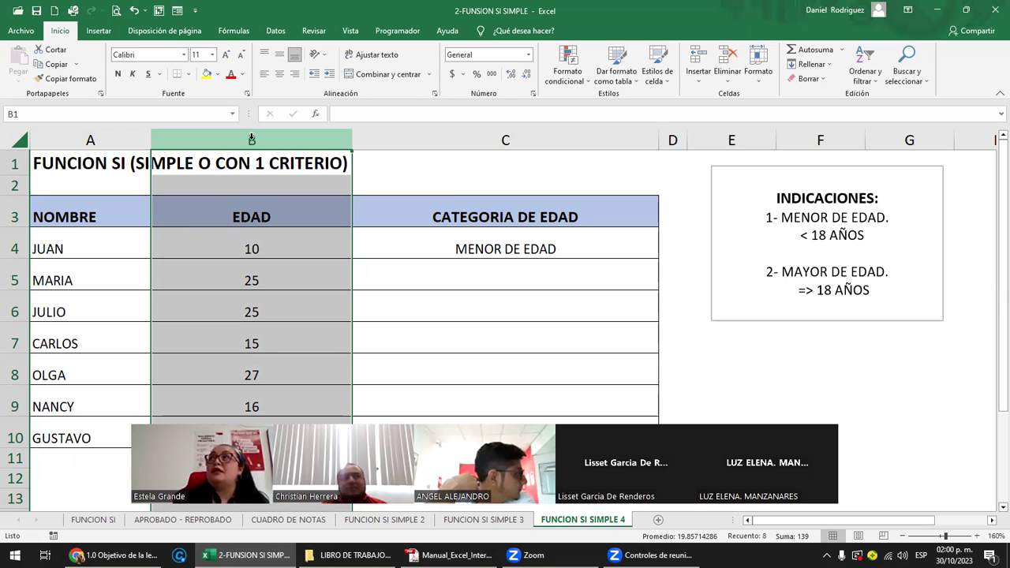
left_click(425, 271)
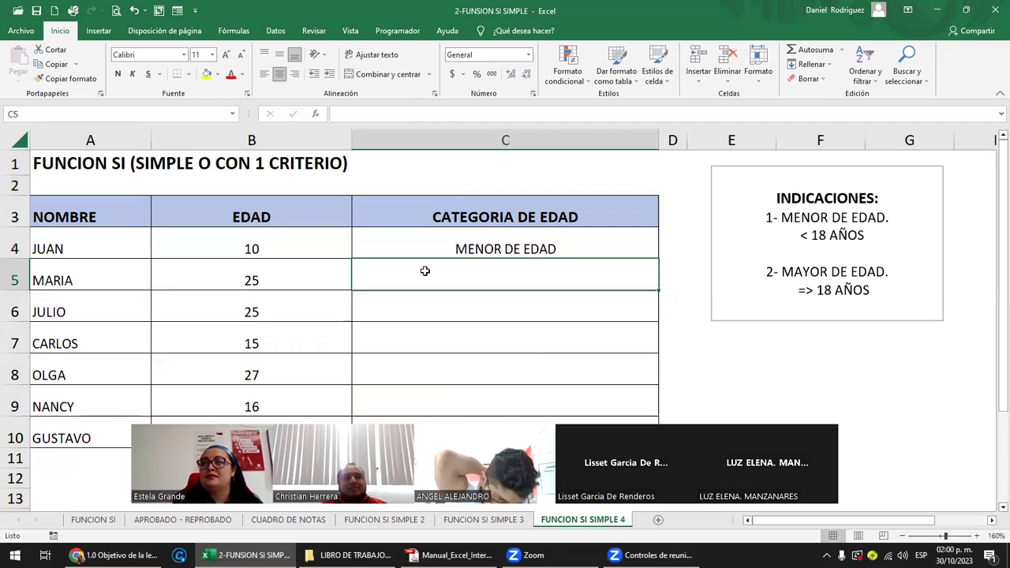
left_click(513, 248)
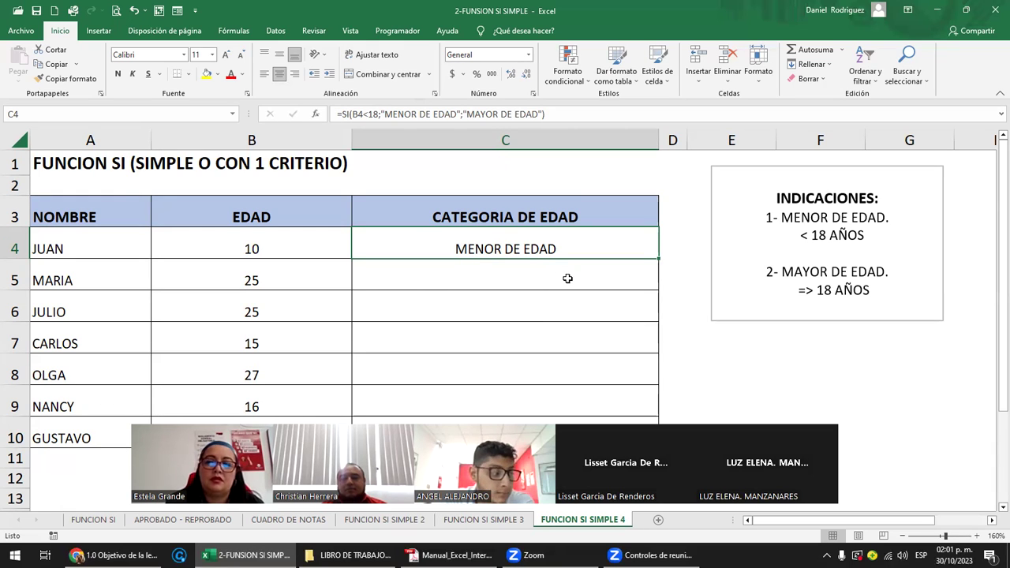
Replace C4 with =SI(B4>18;"MAYOR DE EDAD";"MENOR DE EDAD"), still MENOR DE EDAD for age 10.
double_click(500, 261)
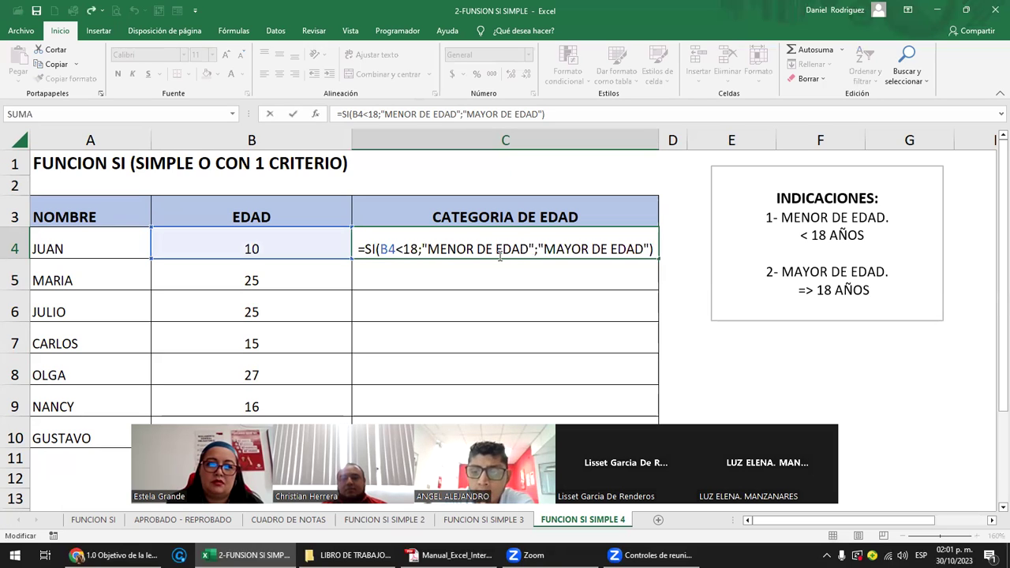
key("ctrl+Return")
type("=")
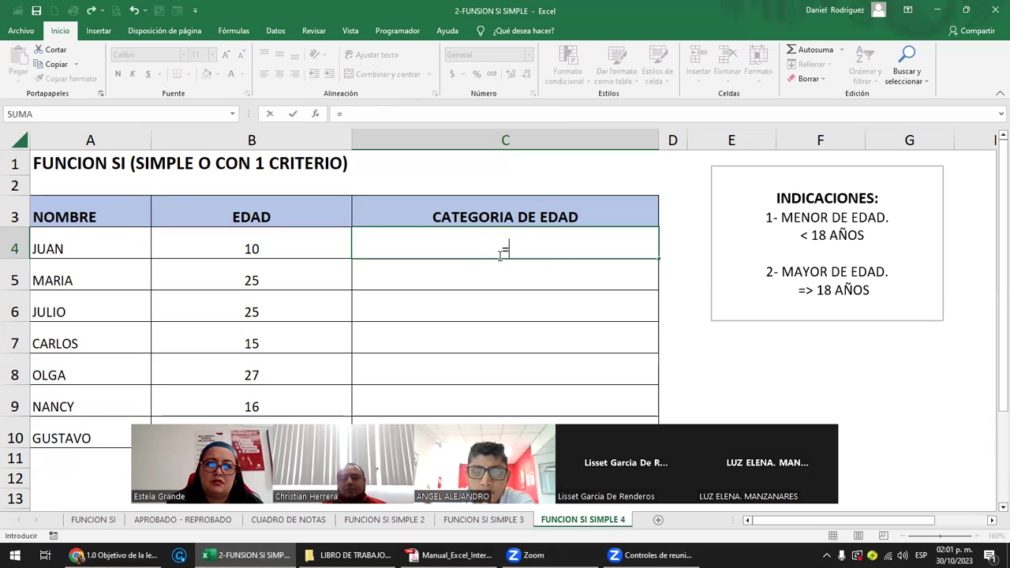
type("SI")
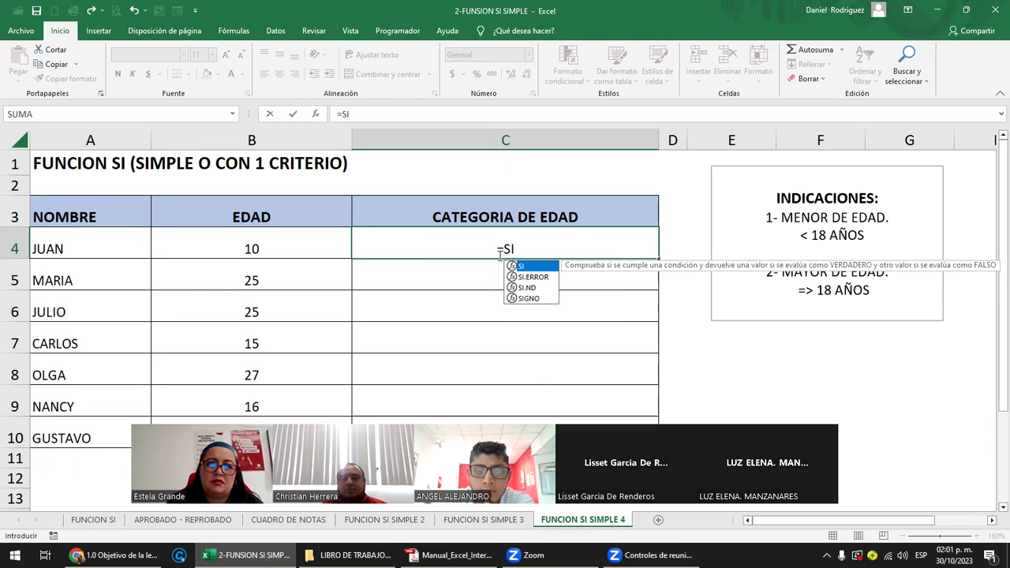
type("(")
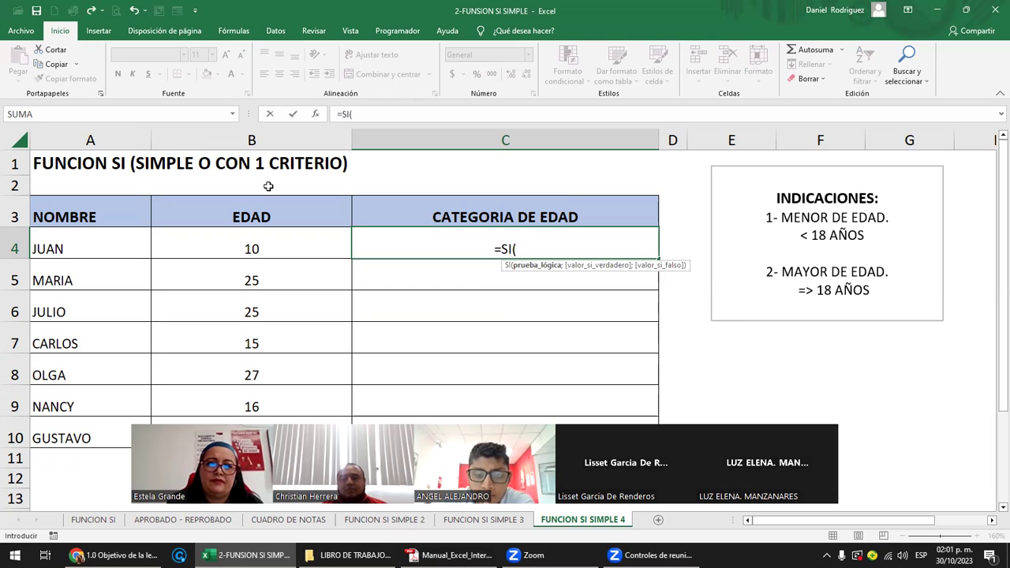
left_click(269, 247)
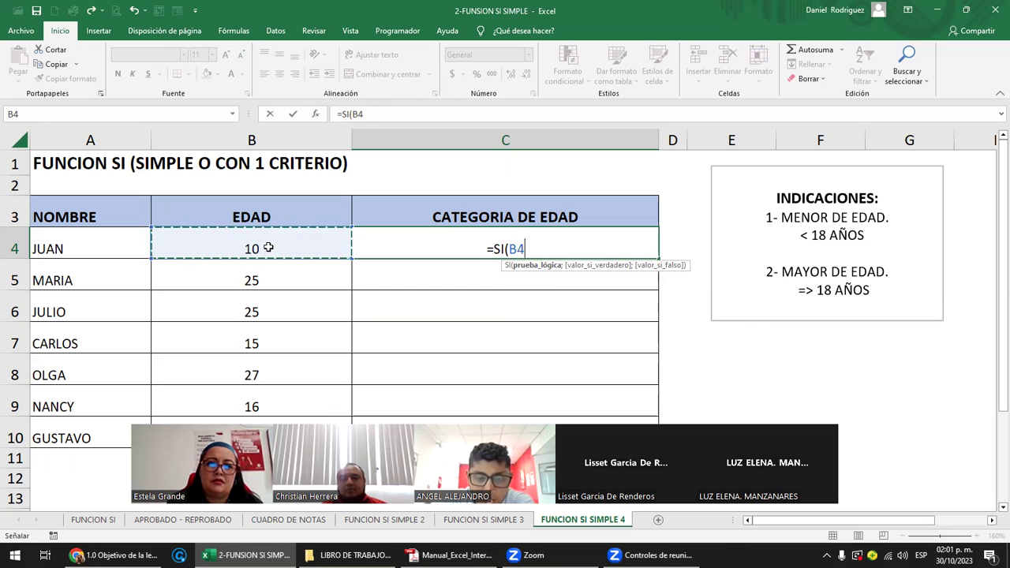
type(">")
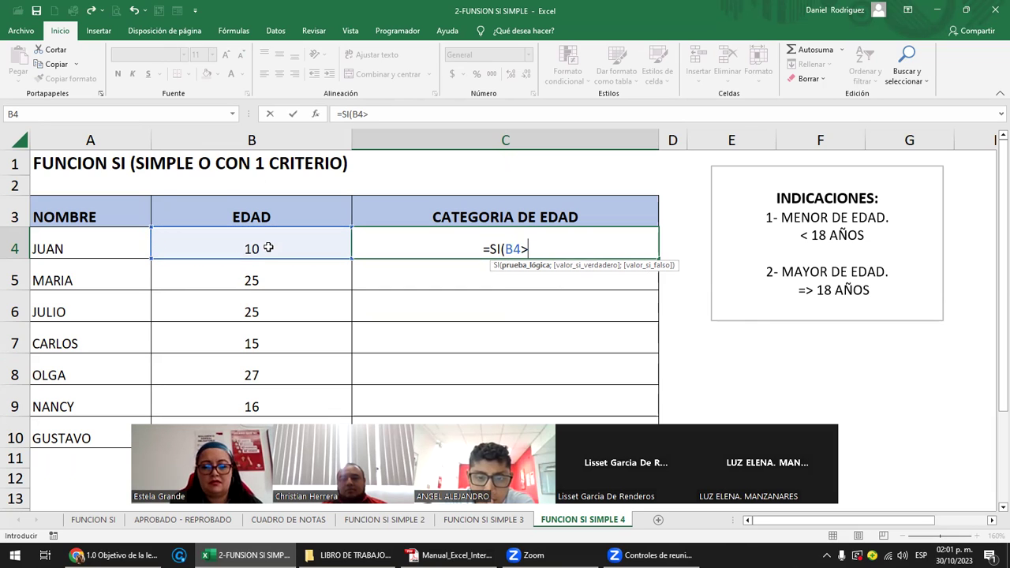
type("18")
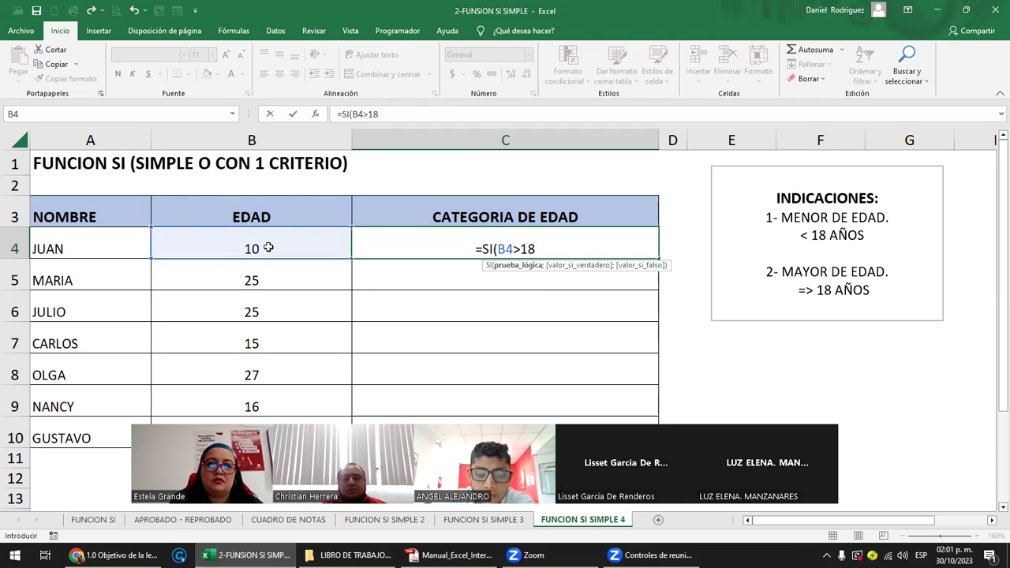
type(";")
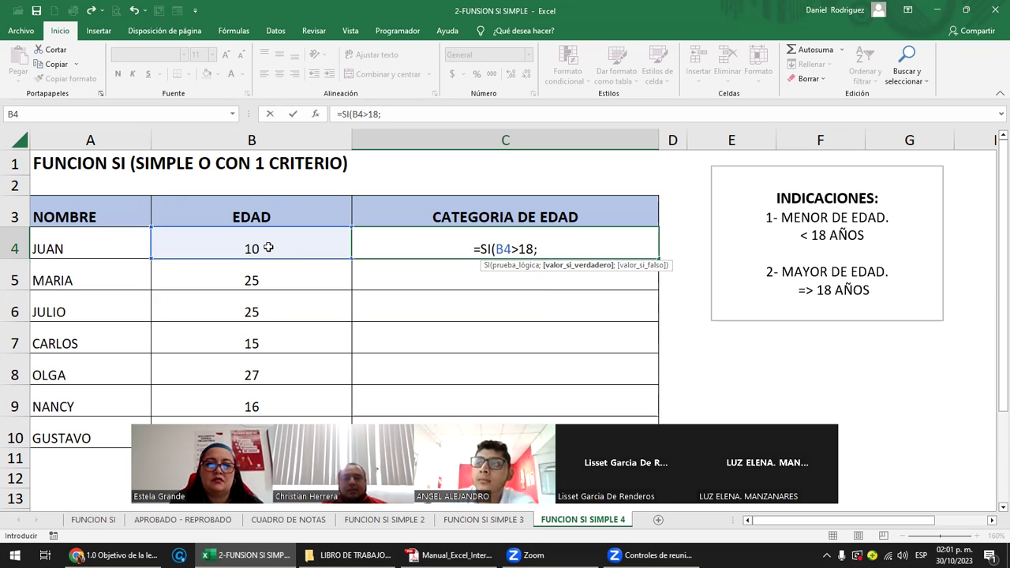
type("\"MAYORD")
key("BackSpace")
type("DE EDAD\"")
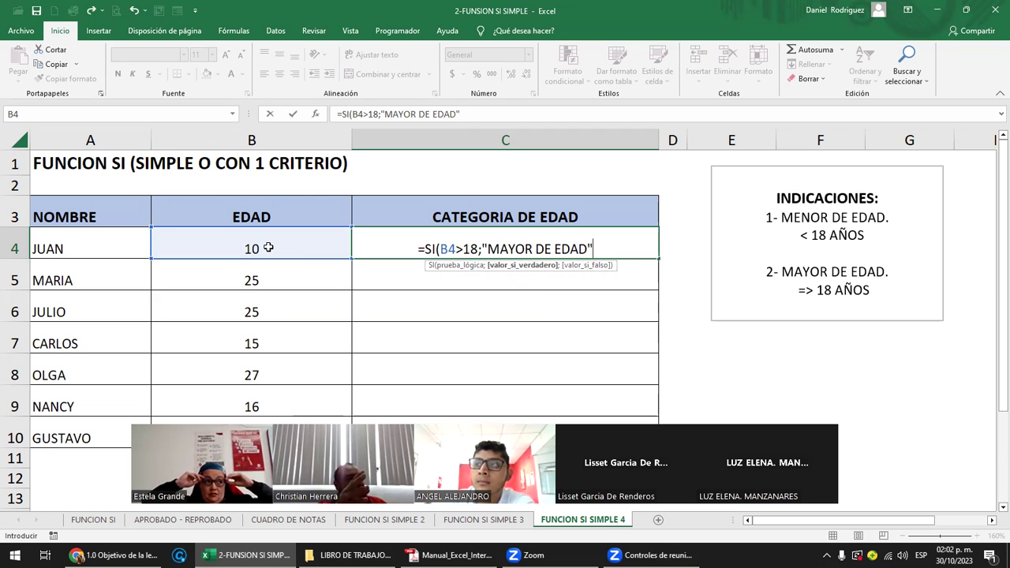
type(";")
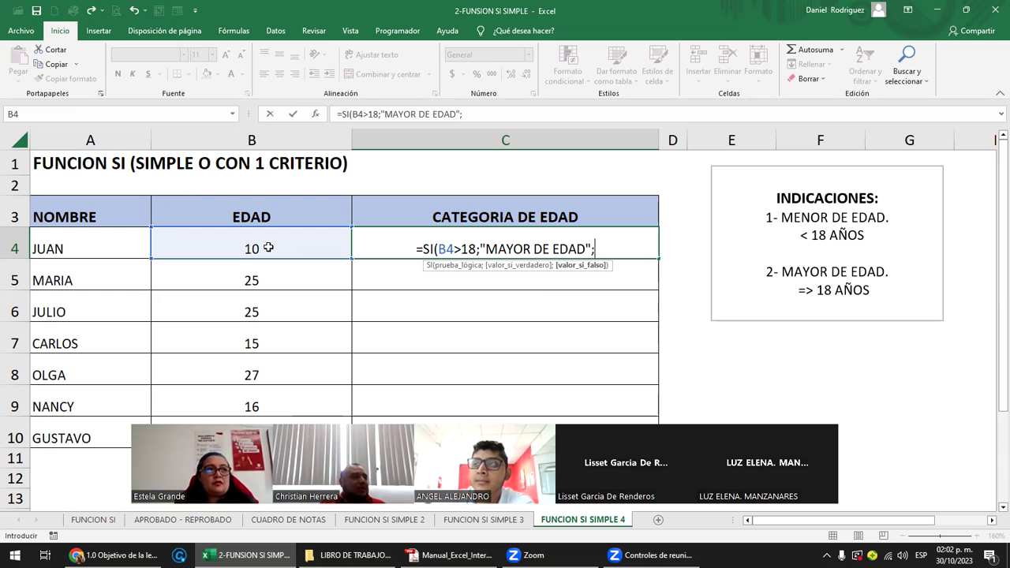
type("\"")
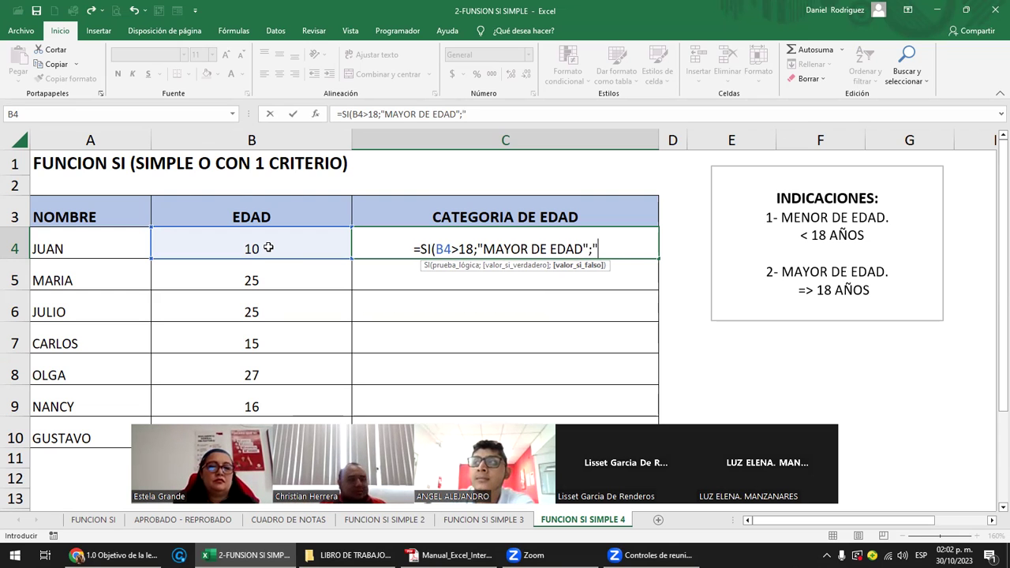
type("MENOR DE EDAD\"")
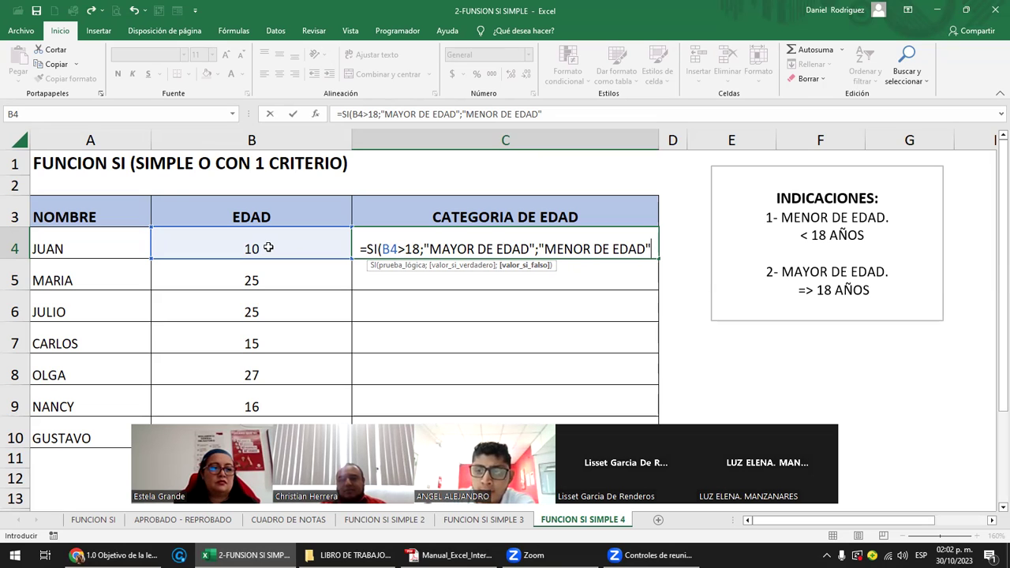
type(")")
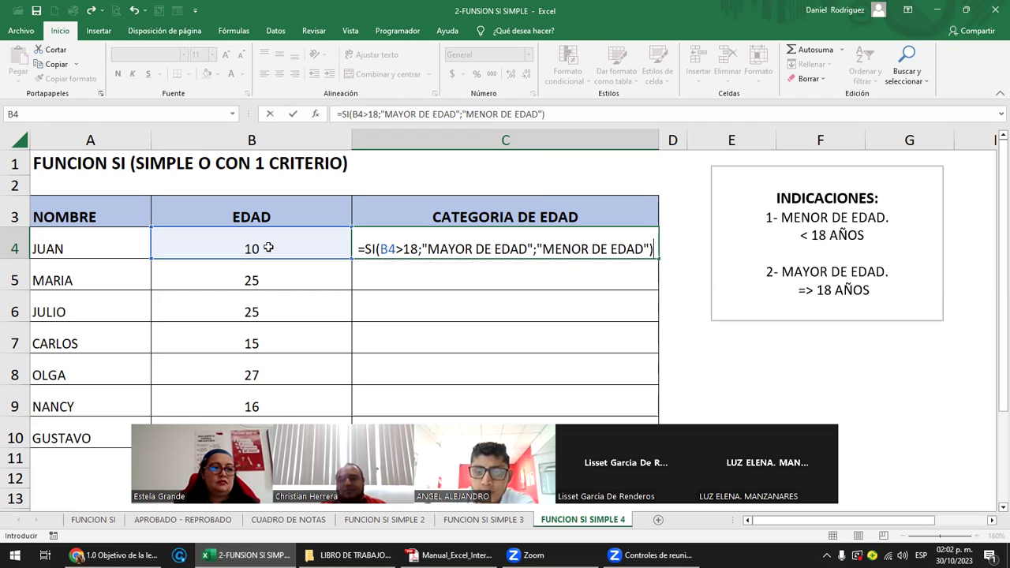
key("Return")
key("Up")
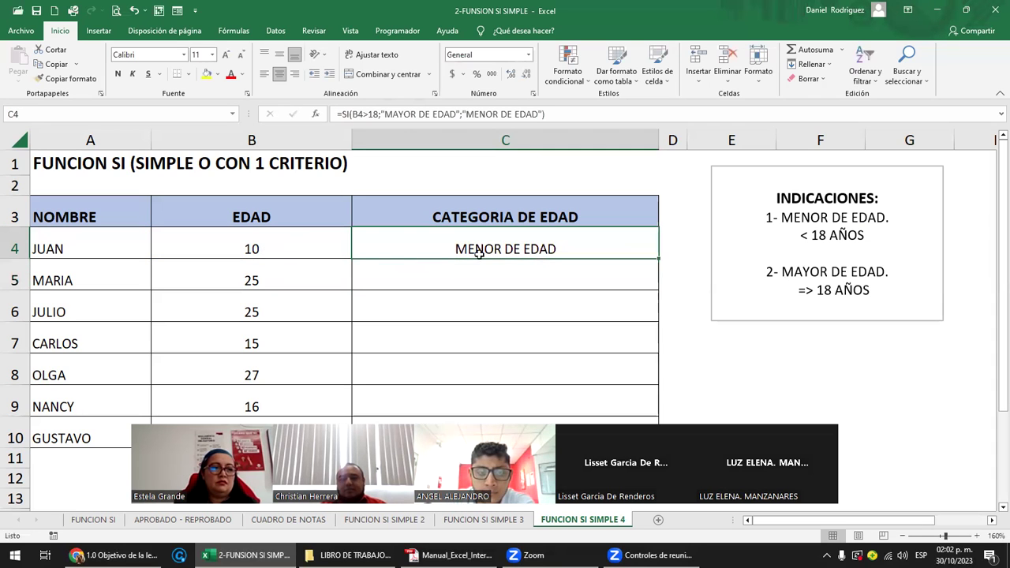
Change the first age in B4 to 18, then to 19.
left_click(276, 238)
type("18")
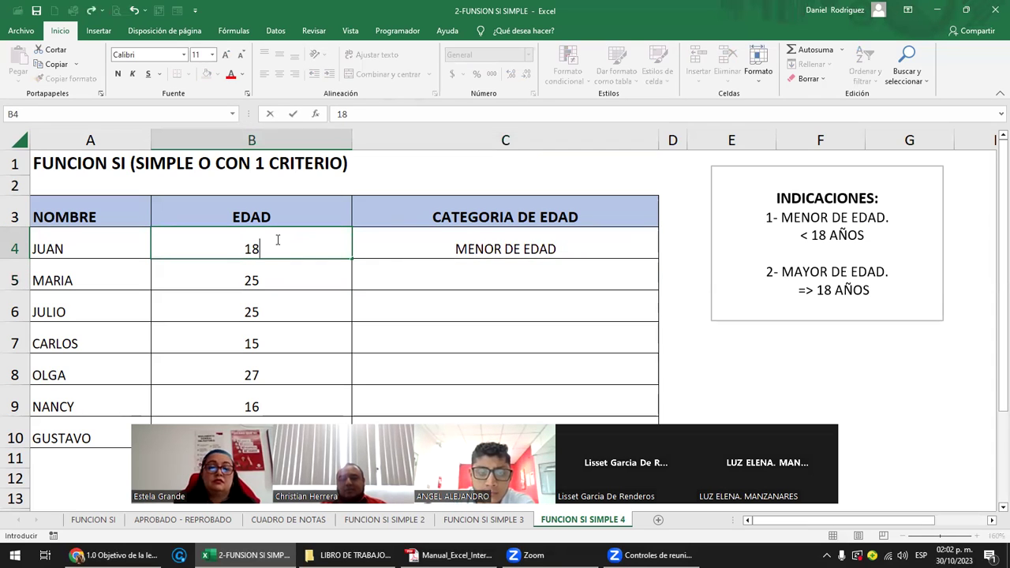
key("Return")
key("Up")
type("19")
key("Return")
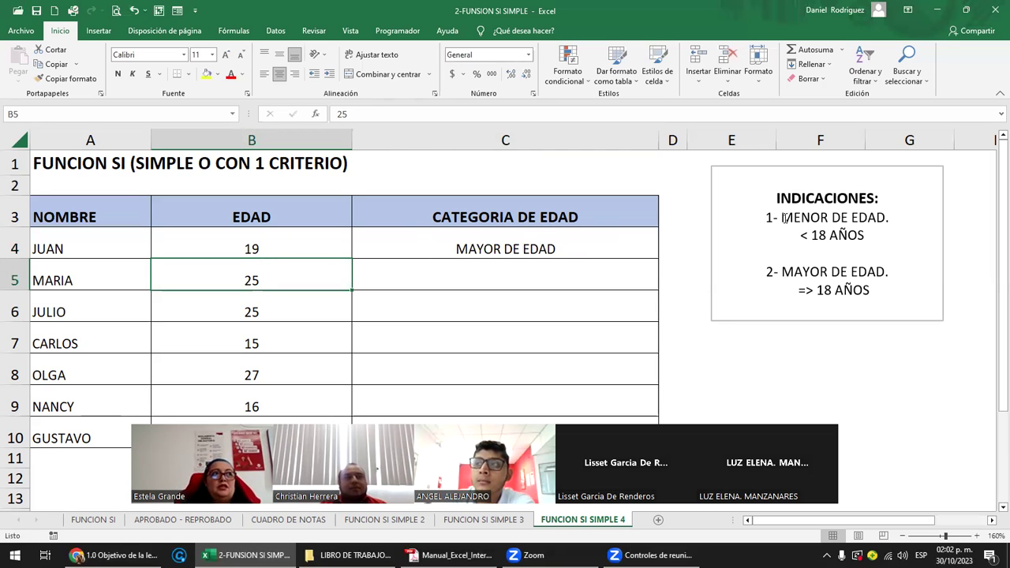
Fill C4's age-category formula down the category column to row 10.
double_click(577, 245)
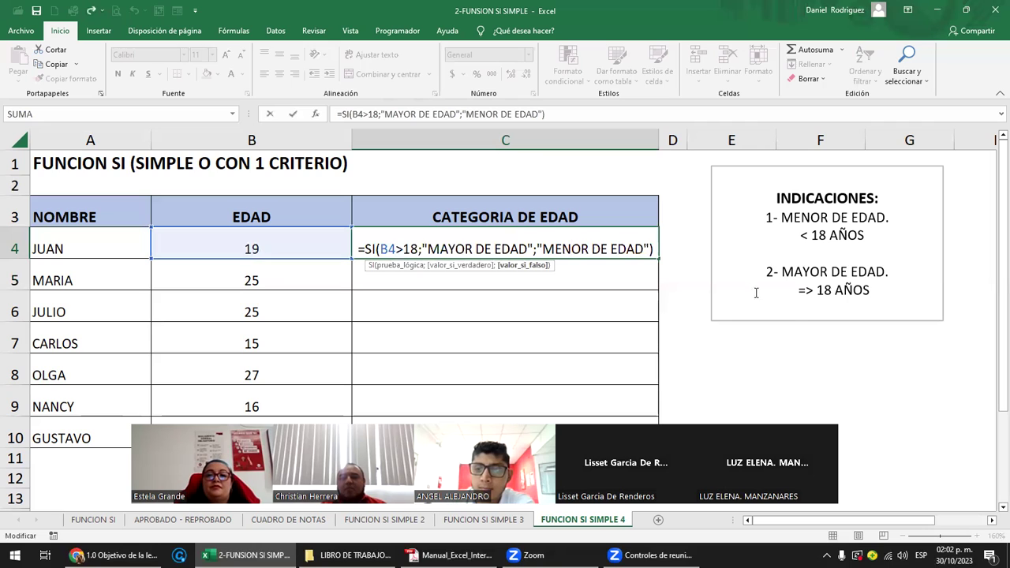
key("Escape")
left_click(797, 297)
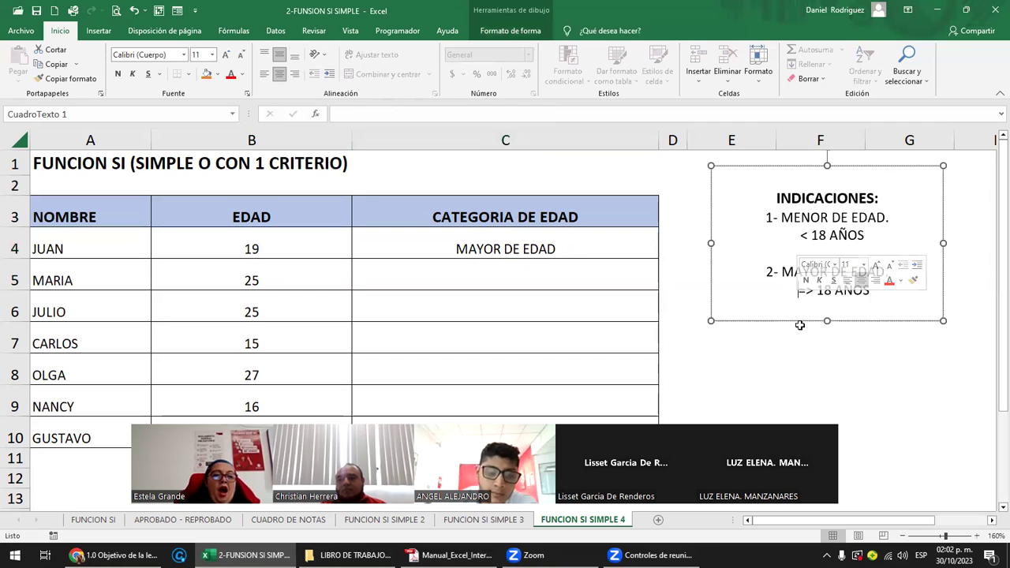
left_click(509, 249)
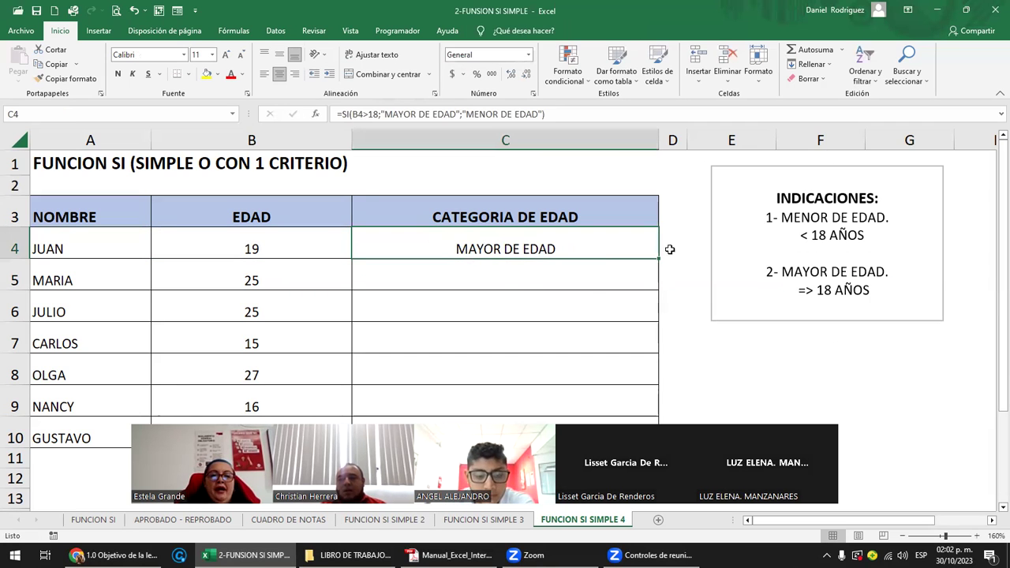
left_click_drag(660, 259, 630, 418)
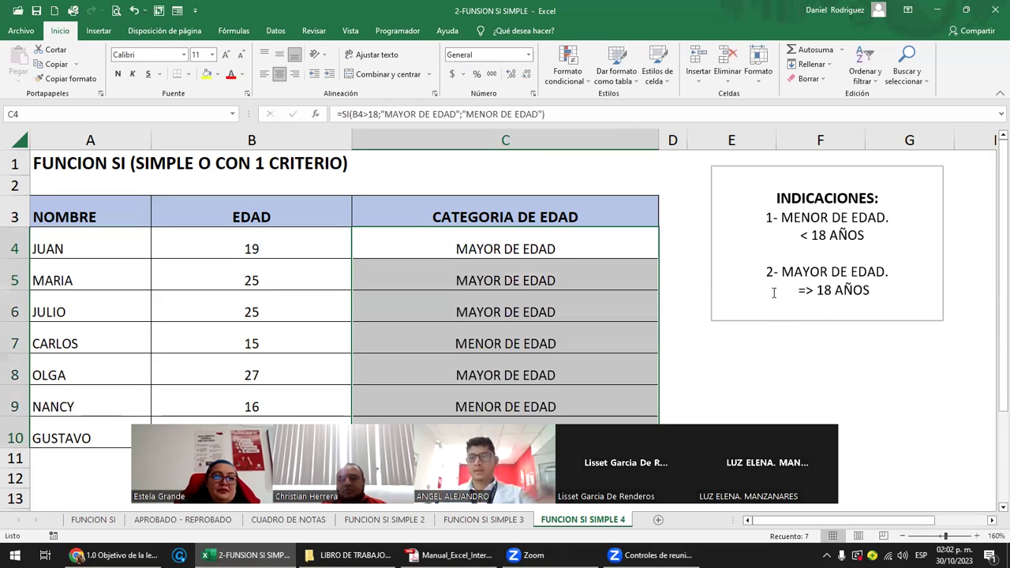
Inspect the copied SI formulas in C4, C5 and C6 to see how their age references shift.
left_click(719, 368)
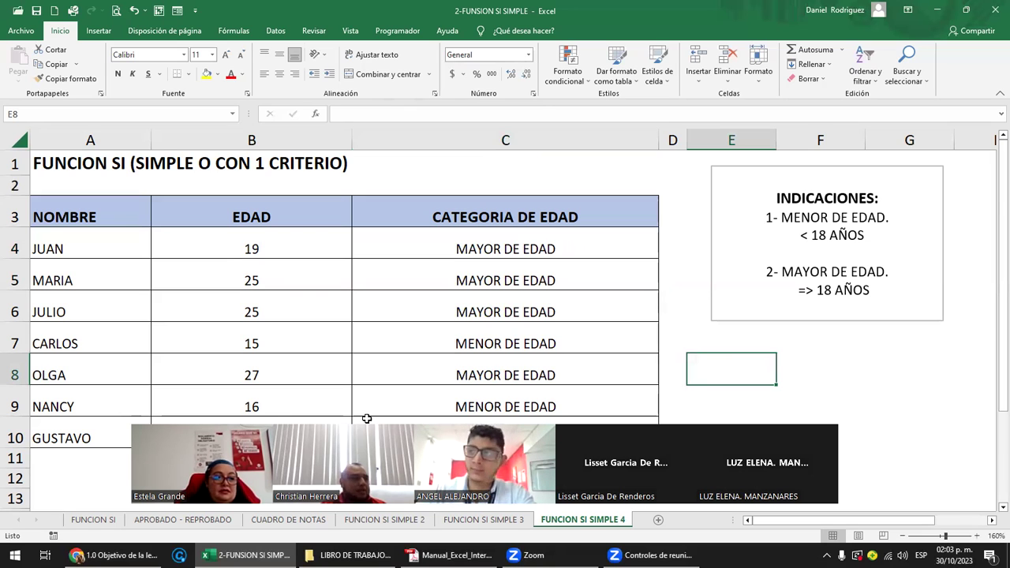
left_click(473, 244)
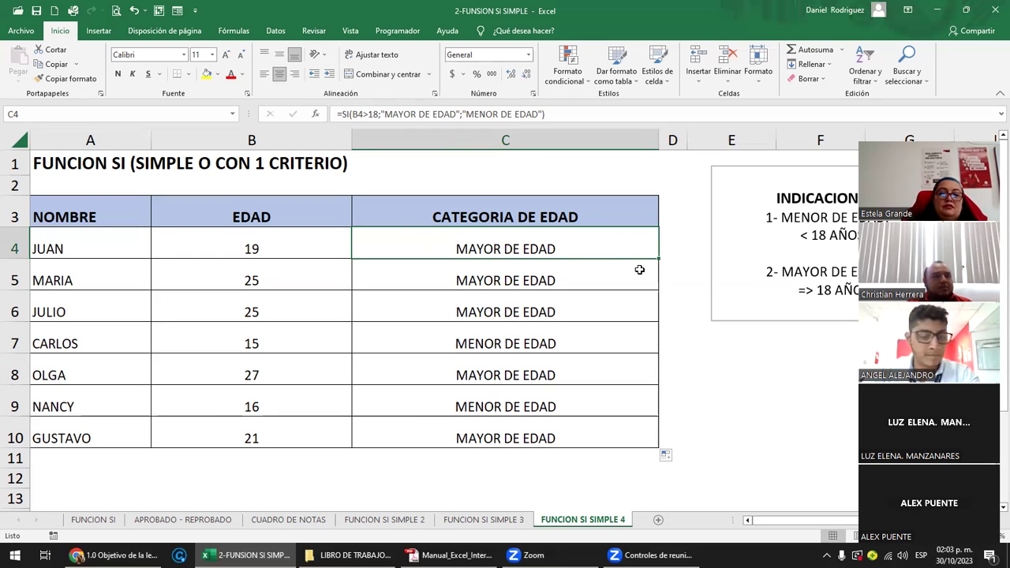
double_click(599, 254)
left_click(501, 270)
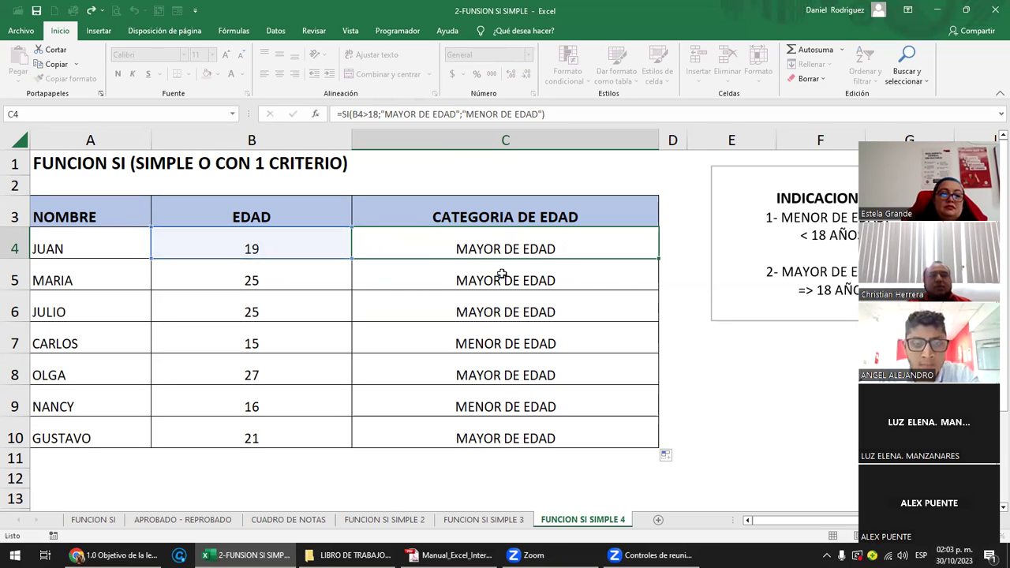
double_click(502, 275)
key("Escape")
left_click(508, 313)
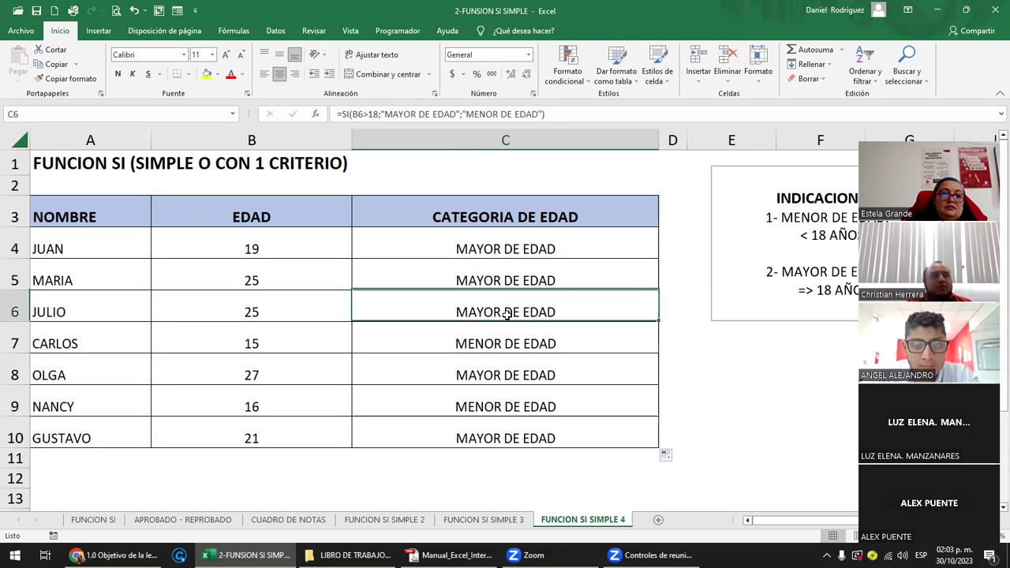
double_click(413, 313)
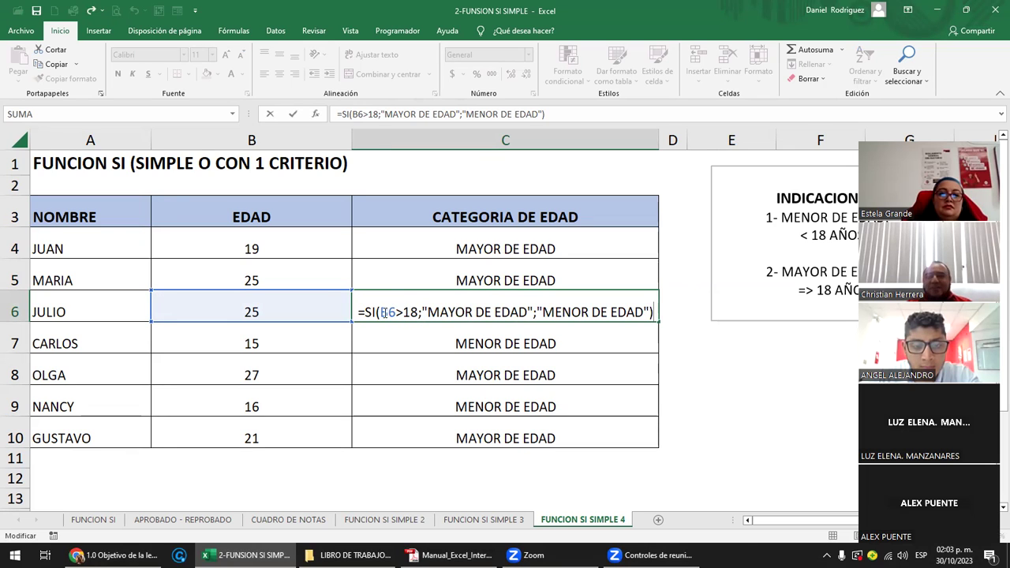
double_click(384, 313)
key("shift+Right")
key("shift+Right")
key("shift+Right")
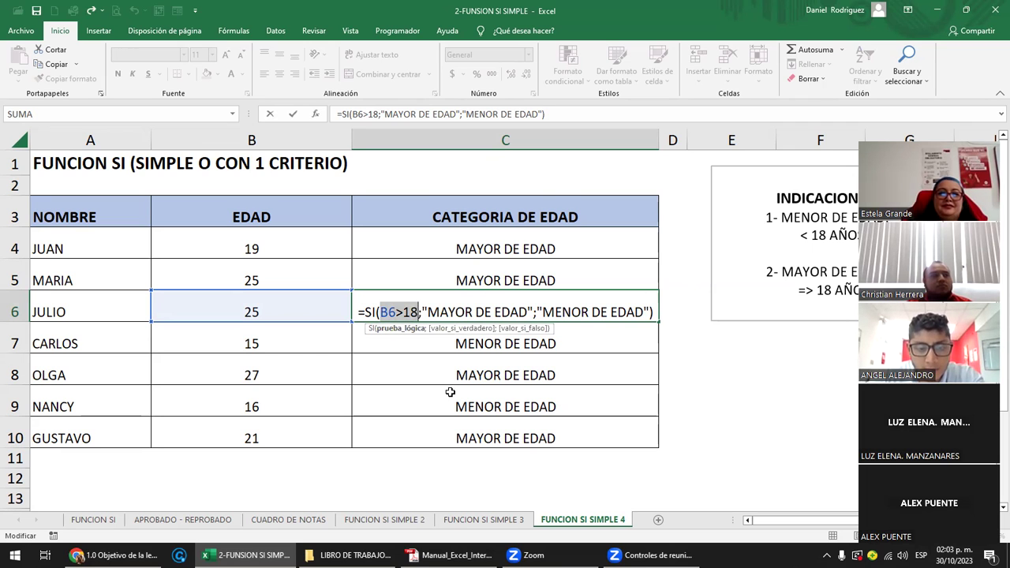
key("Escape")
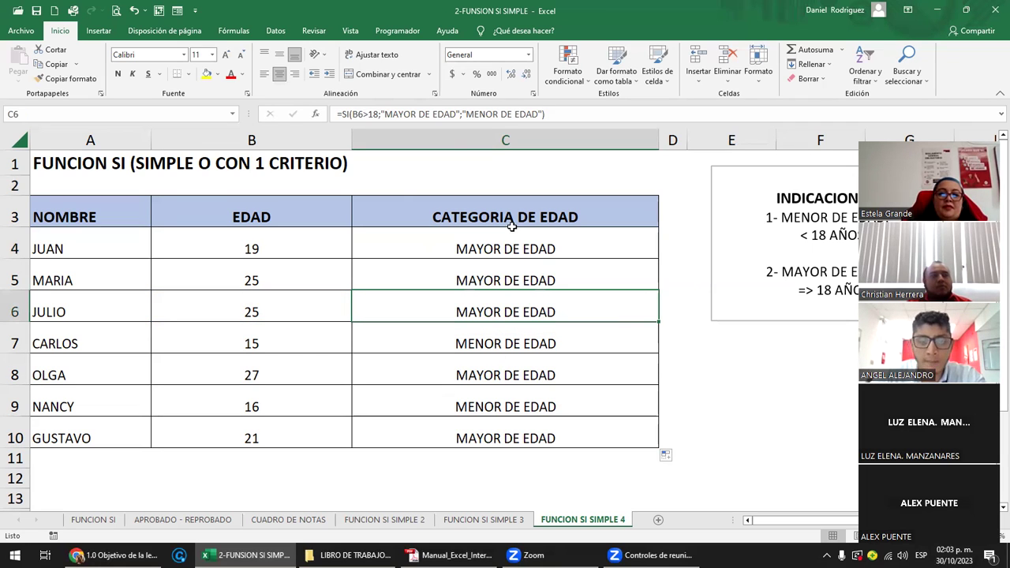
left_click(401, 188)
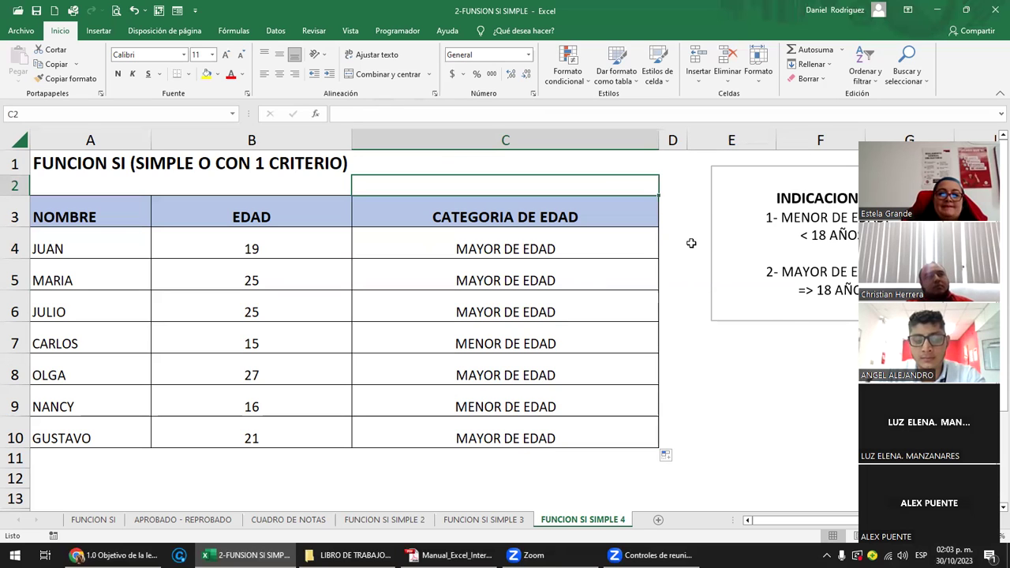
Reopen C4's formula and highlight its B4>18 condition to replace the 18 with a cell reference.
left_click(815, 239)
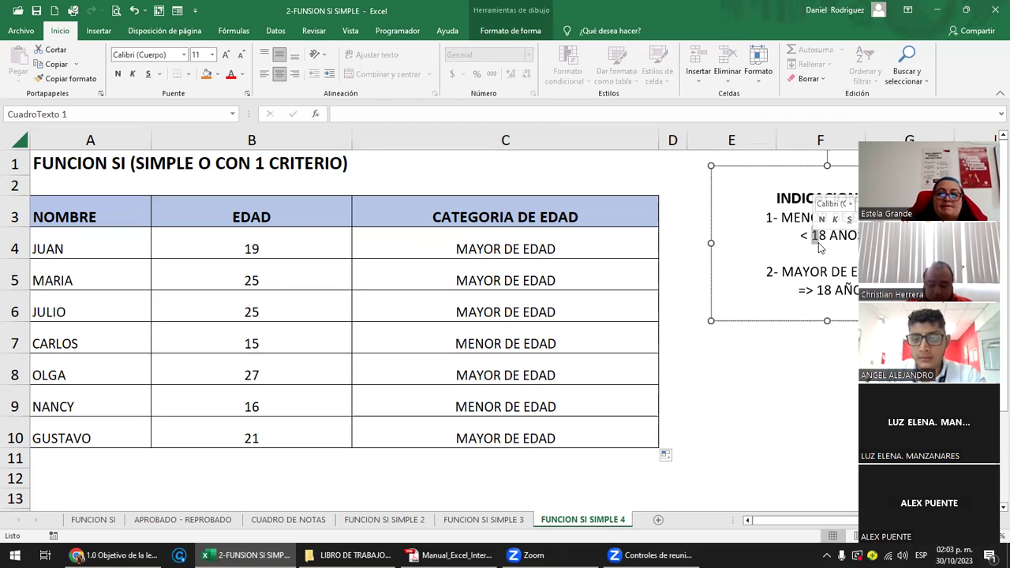
left_click(588, 247)
double_click(588, 246)
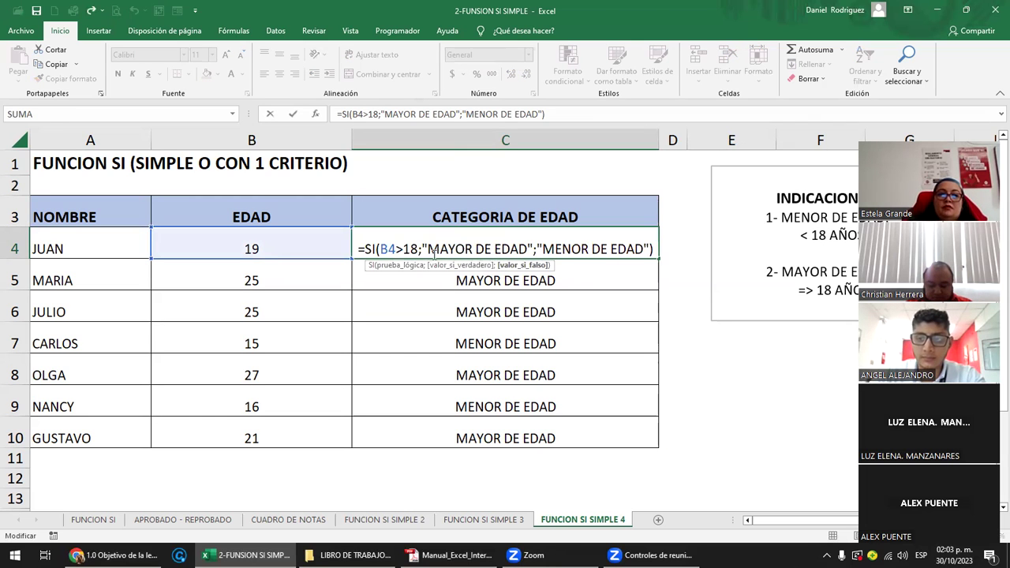
left_click_drag(419, 249, 379, 248)
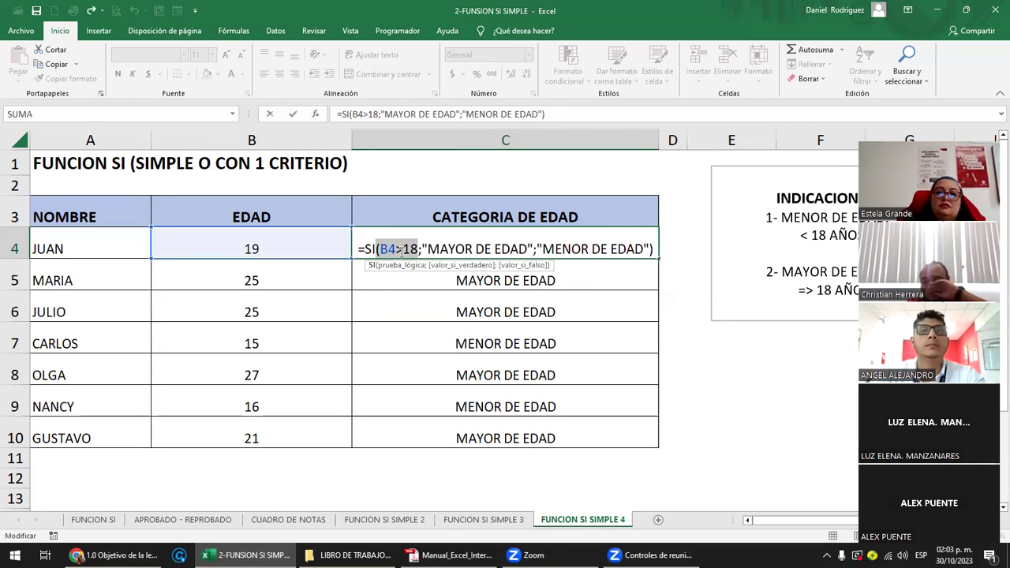
left_click(402, 250)
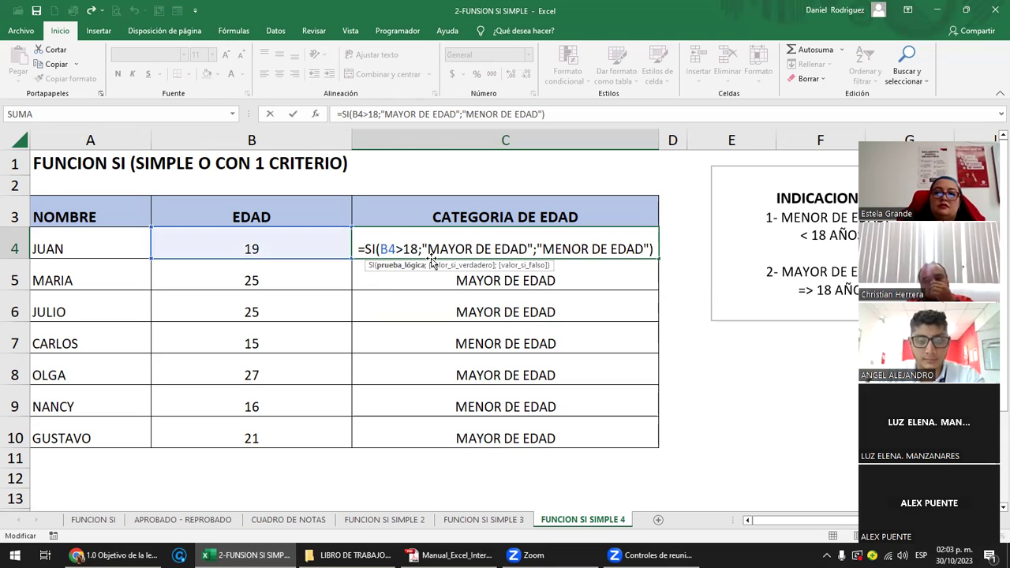
left_click(733, 338)
Cancel the C4 edit and enter the label EDAD in E7.
type("EDAD")
key("Escape")
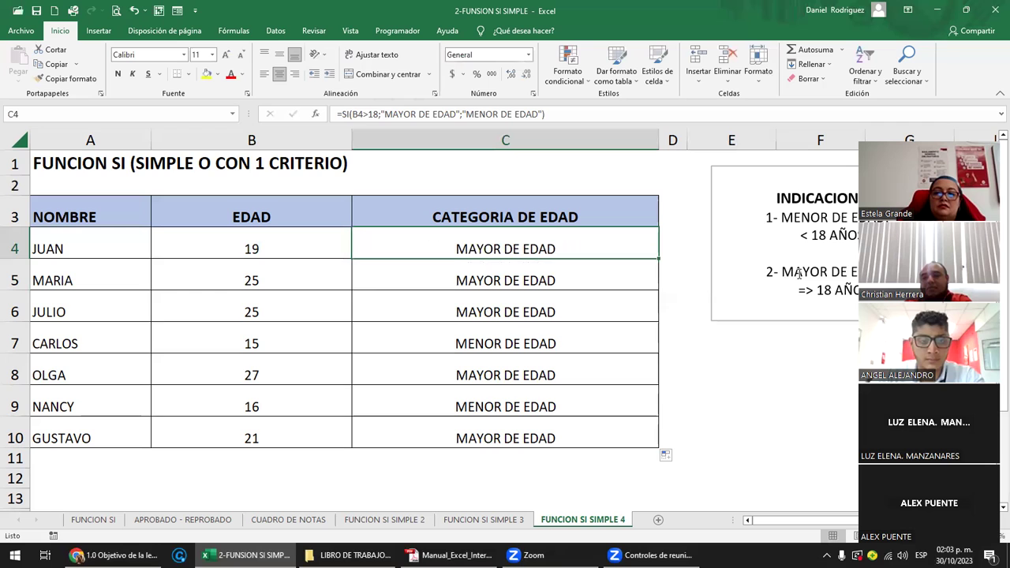
left_click_drag(757, 344, 757, 358)
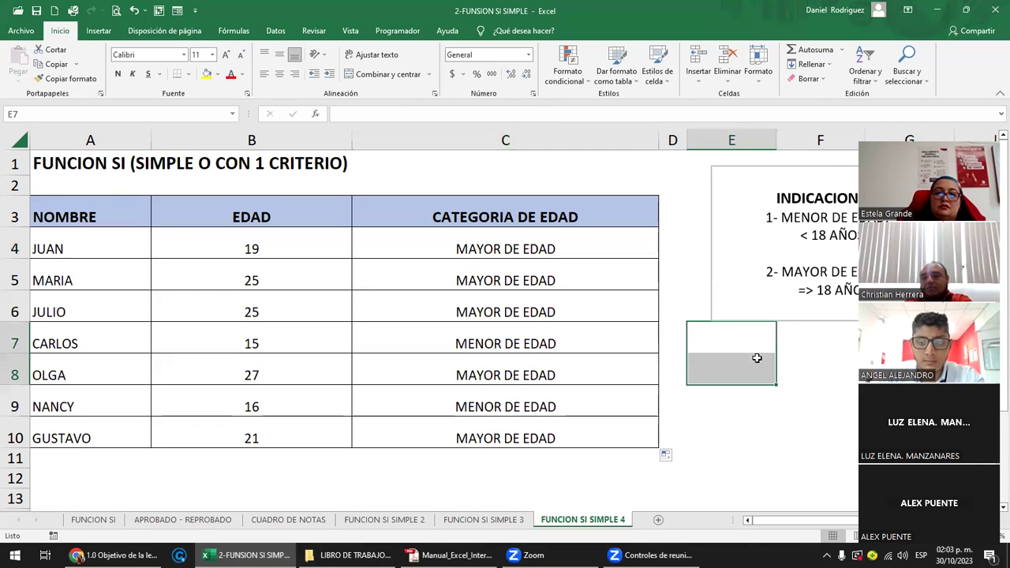
key("shift+Up")
type("ED")
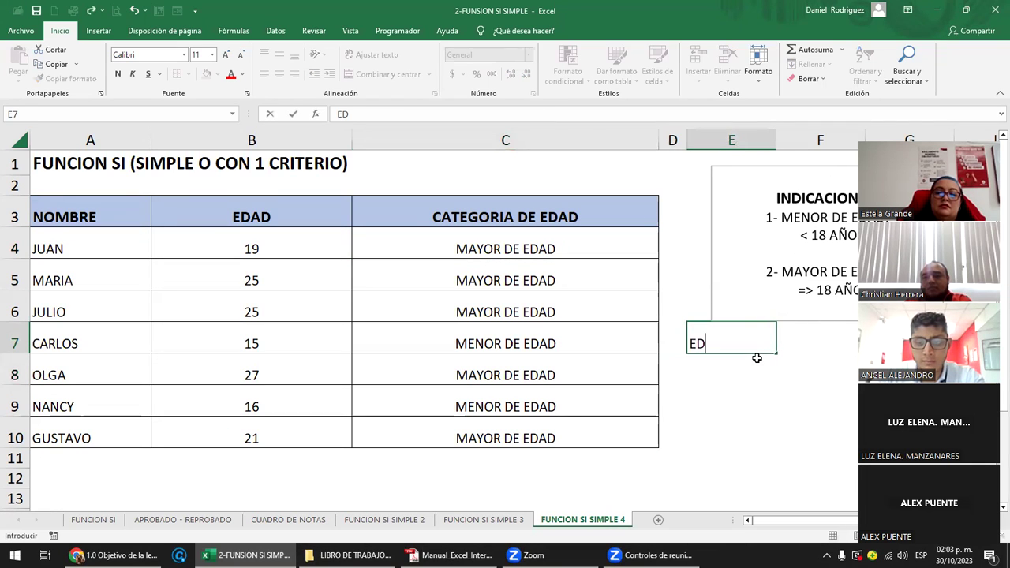
key("Tab")
Clear the stray 10 from F7 and enter the criterion value 18 in E8.
type("10")
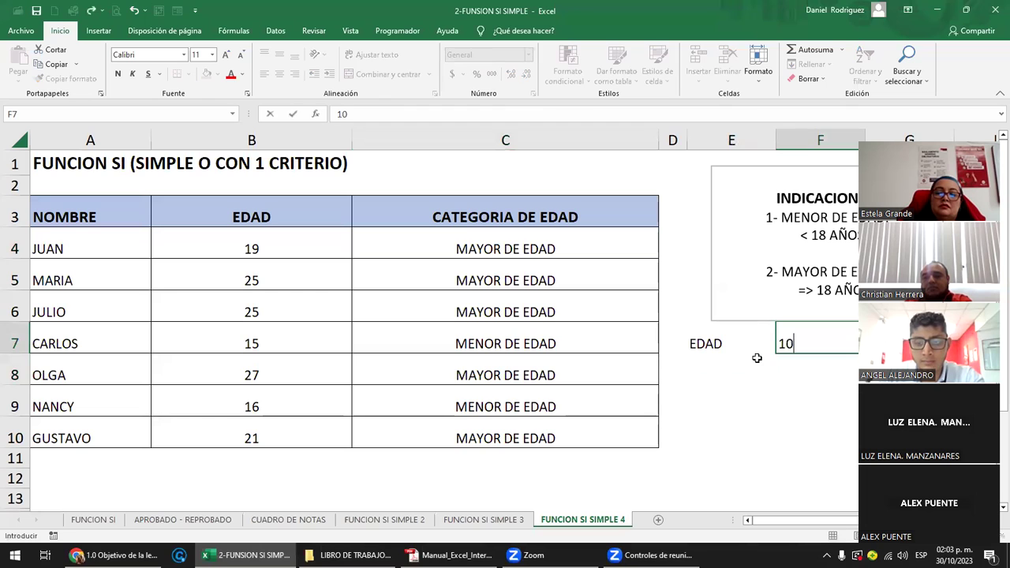
key("Return")
key("Up")
key("Delete")
key("Left")
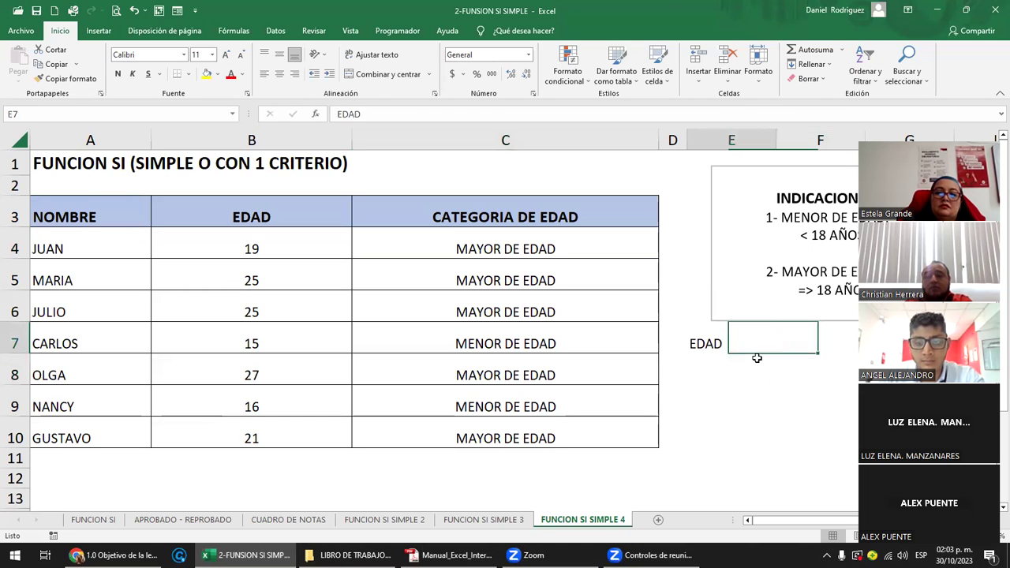
key("Down")
type("18")
key("Return")
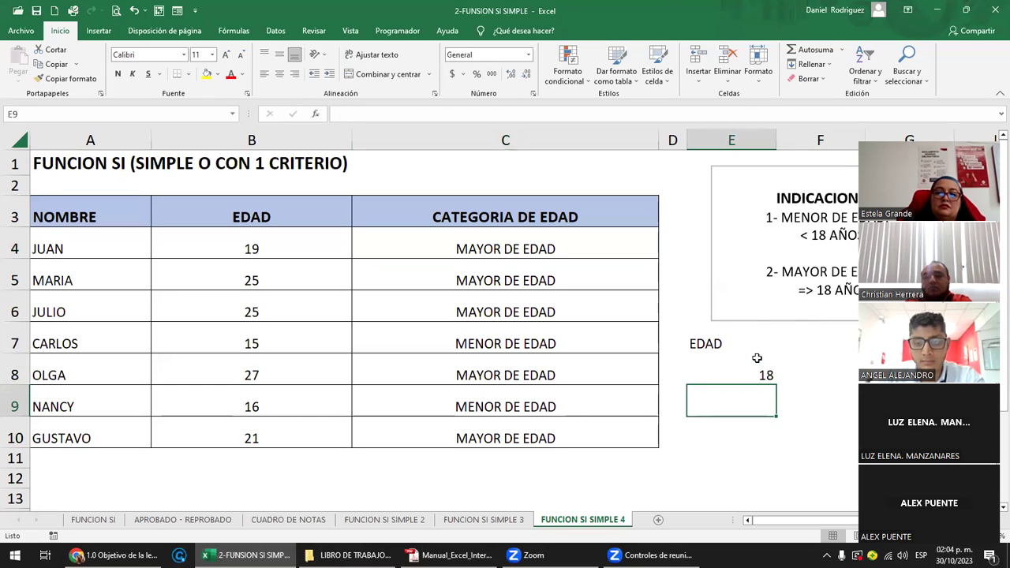
left_click(705, 374)
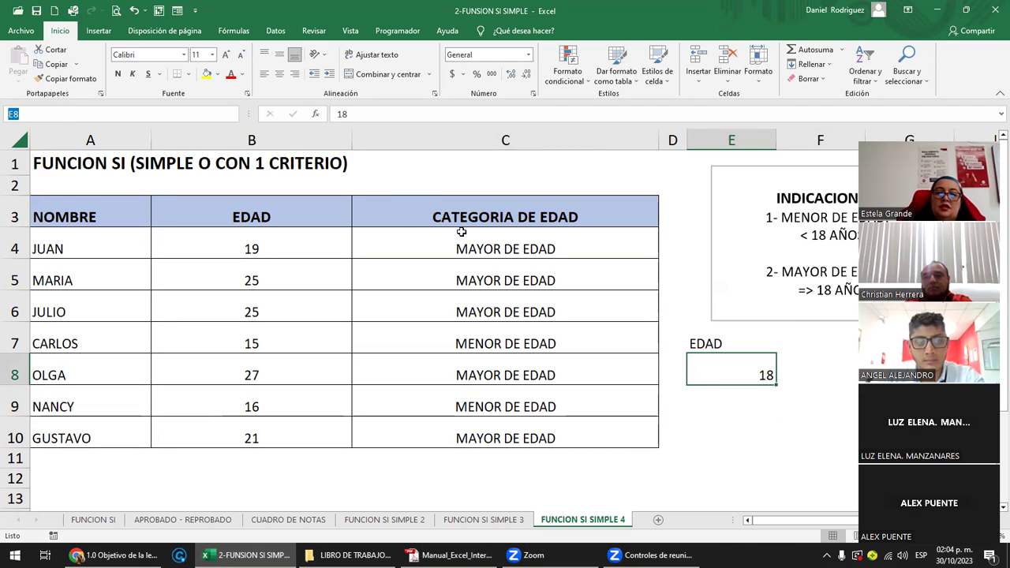
double_click(488, 244)
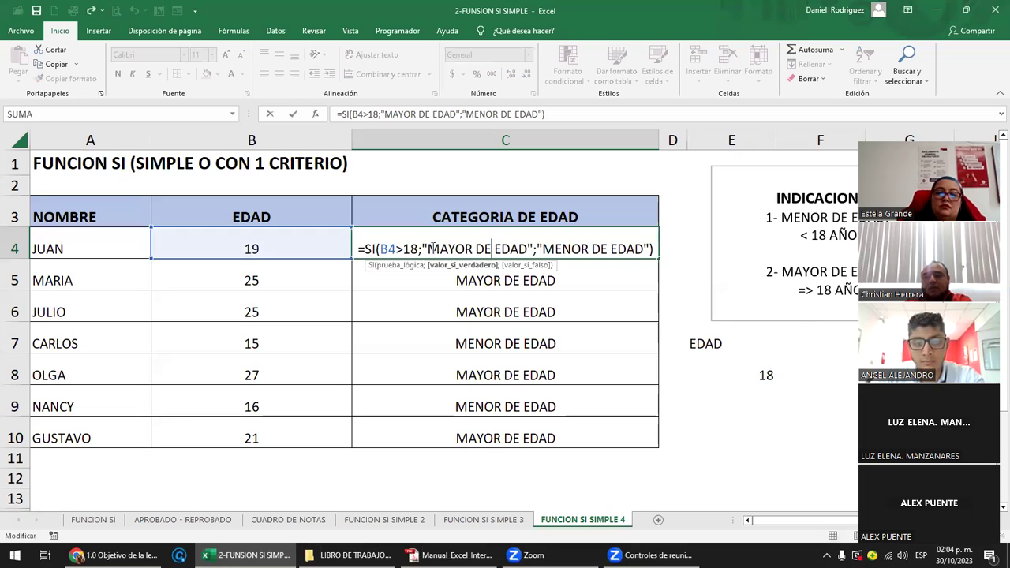
left_click(404, 250)
key("Delete")
key("Delete")
left_click(750, 370)
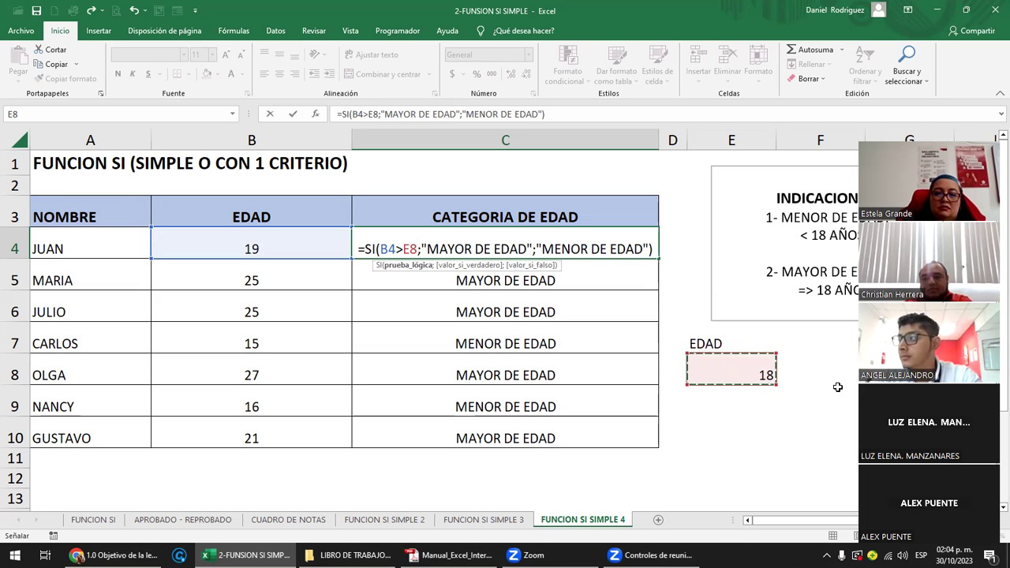
key("Return")
key("Up")
key("ctrl+c")
key("Down")
key("shift+Down")
key("shift+Down")
key("shift+Down")
key("shift+Down")
key("shift+Down")
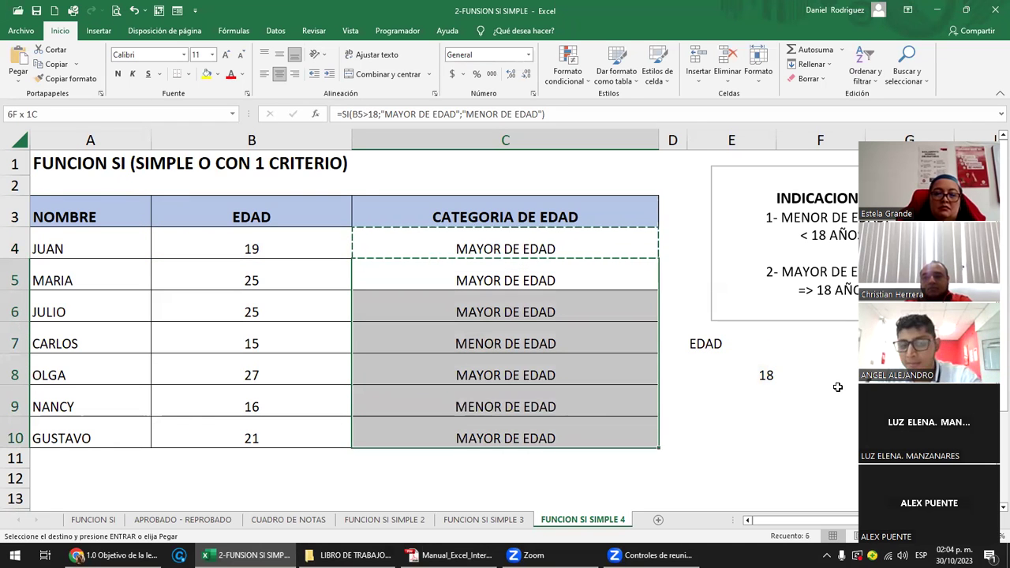
key("Return")
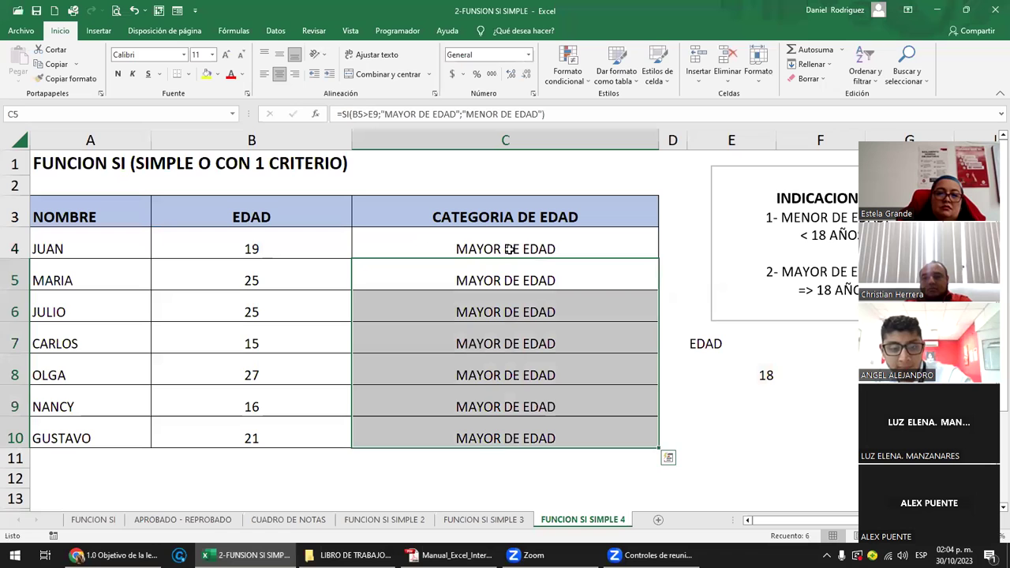
double_click(509, 248)
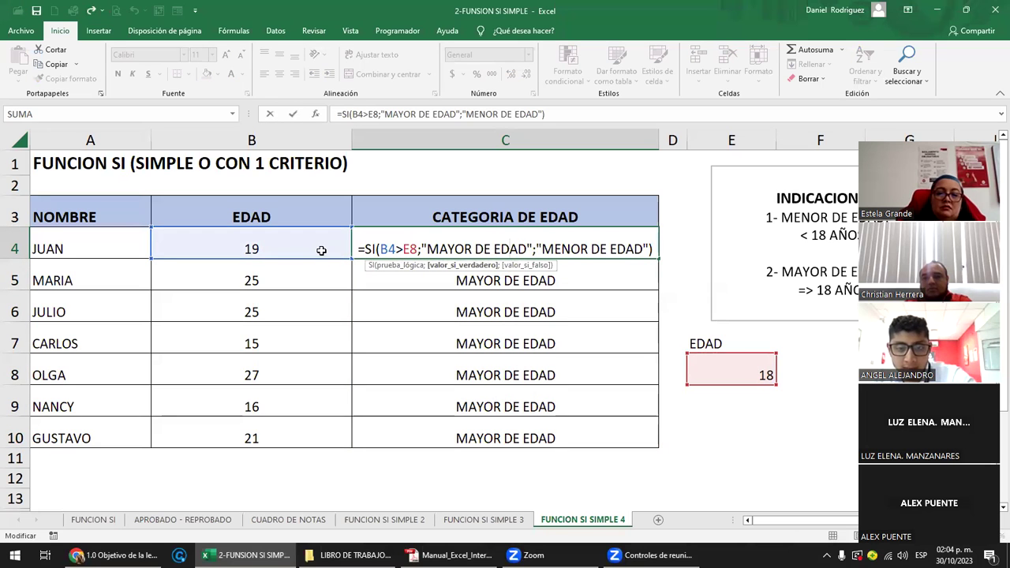
key("Escape")
double_click(462, 280)
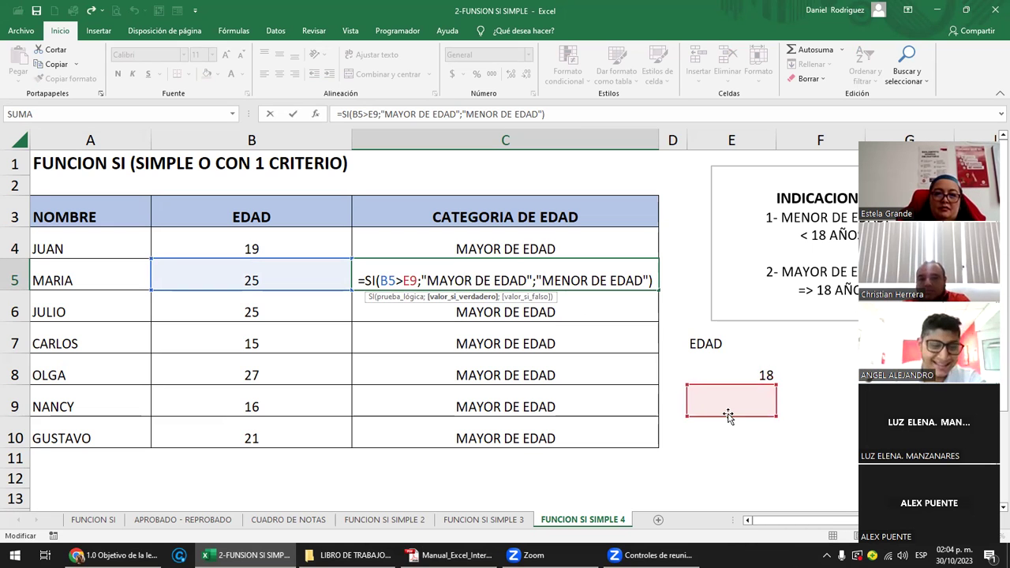
key("Escape")
double_click(534, 340)
key("Escape")
double_click(512, 247)
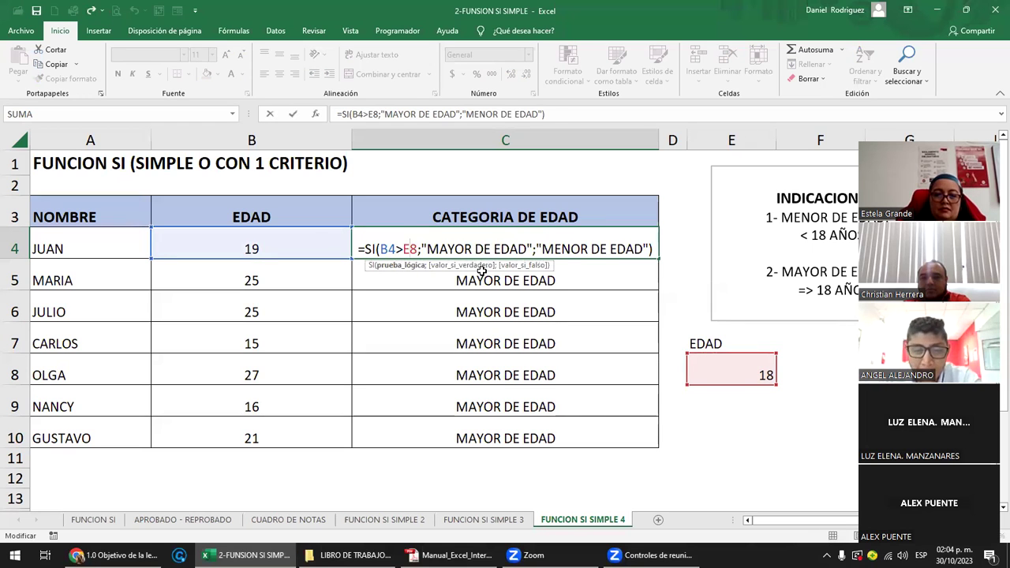
key("F4")
key("Return")
key("Up")
key("ctrl+c")
key("Down")
key("shift+Down")
key("shift+Down")
key("shift+Down")
key("shift+Down")
key("shift+Down")
key("ctrl+v")
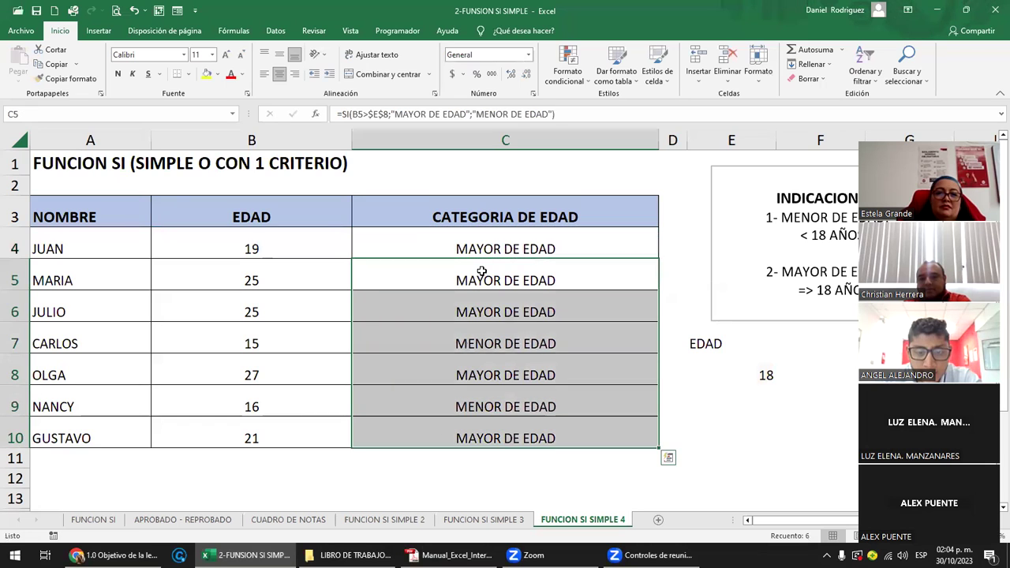
left_click(527, 249)
double_click(527, 249)
key("Escape")
double_click(535, 282)
key("Escape")
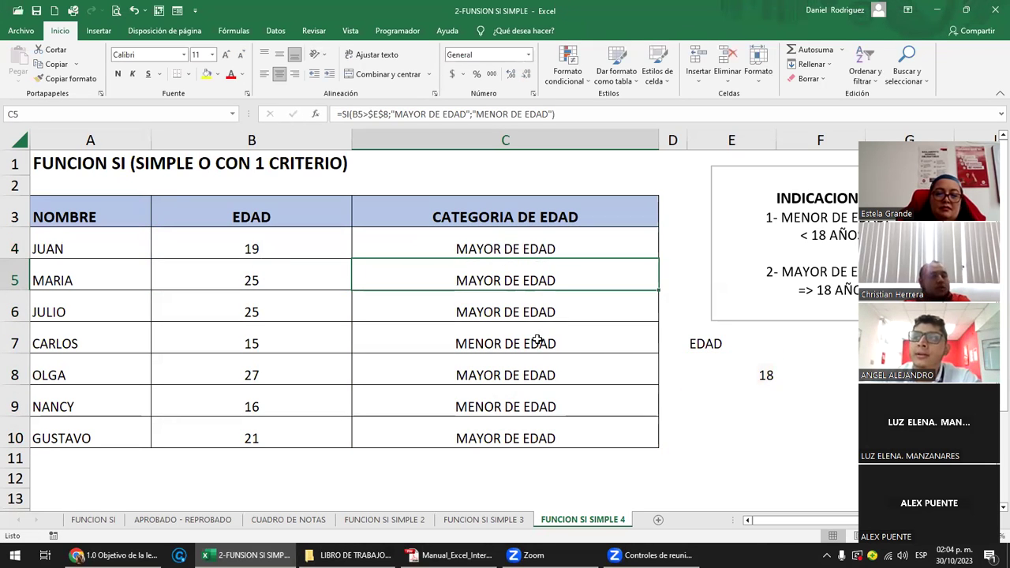
double_click(546, 344)
key("Escape")
left_click(766, 374)
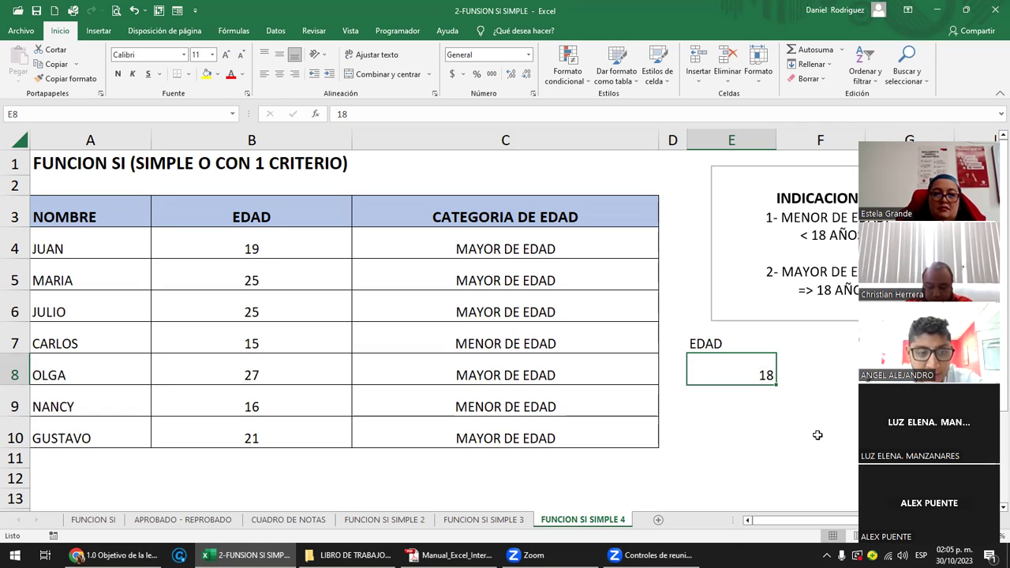
Change the first age in B4 from 19 to 18.
double_click(445, 242)
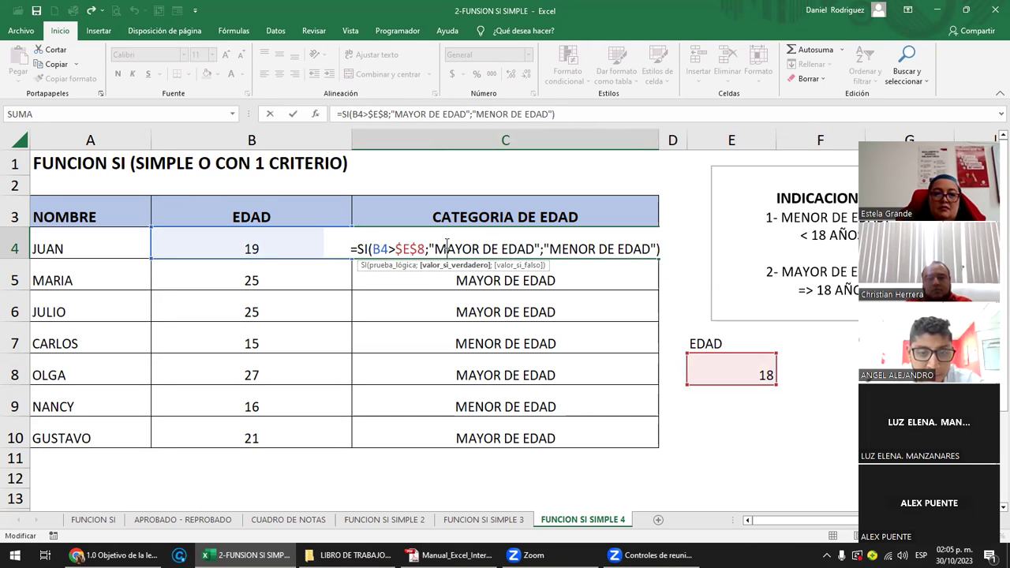
key("Escape")
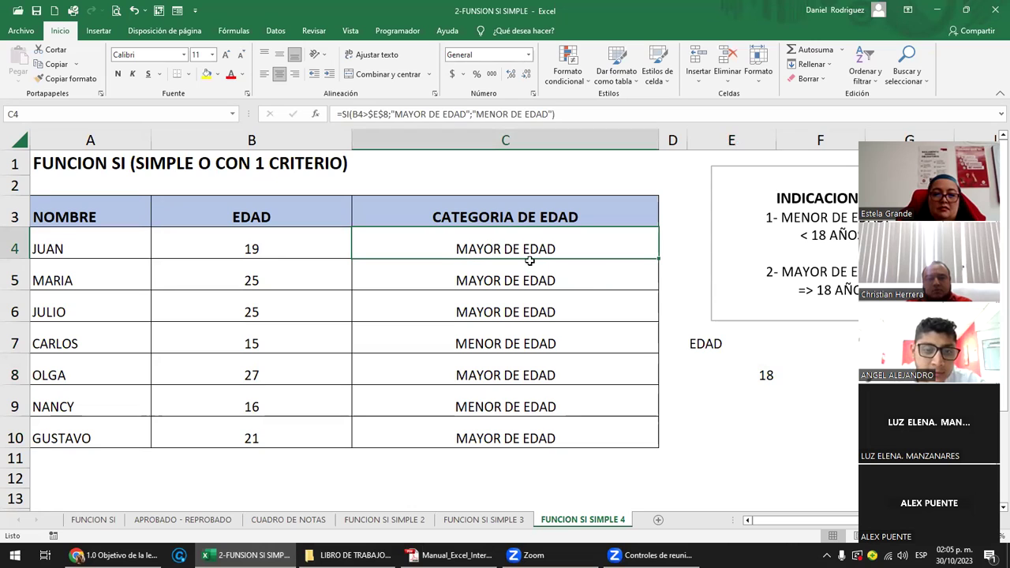
left_click(290, 248)
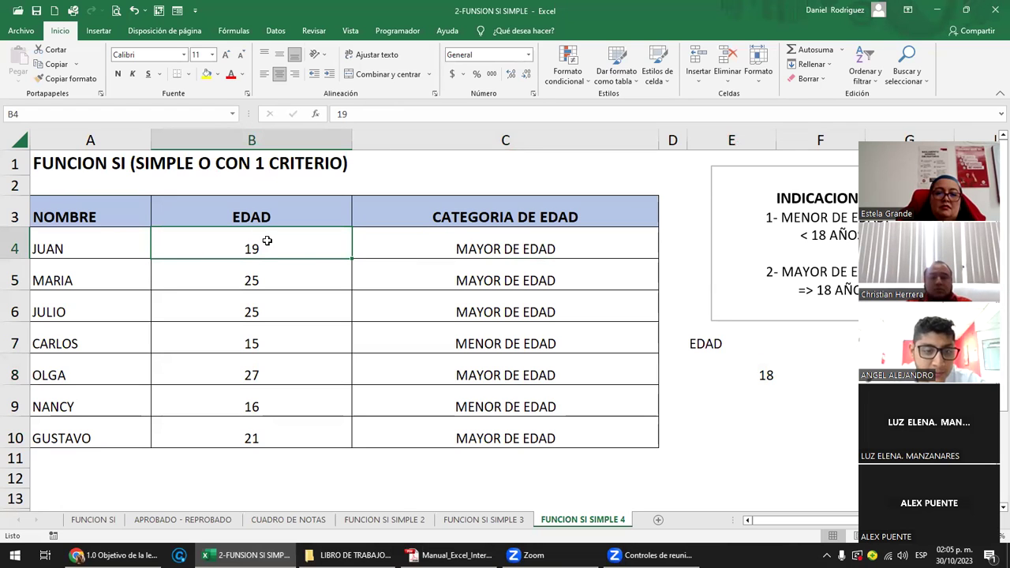
type("18")
key("Return")
Edit C4's condition to a greater-than-or-equal test against $E$8, accepting Excel's correction.
left_click(266, 240)
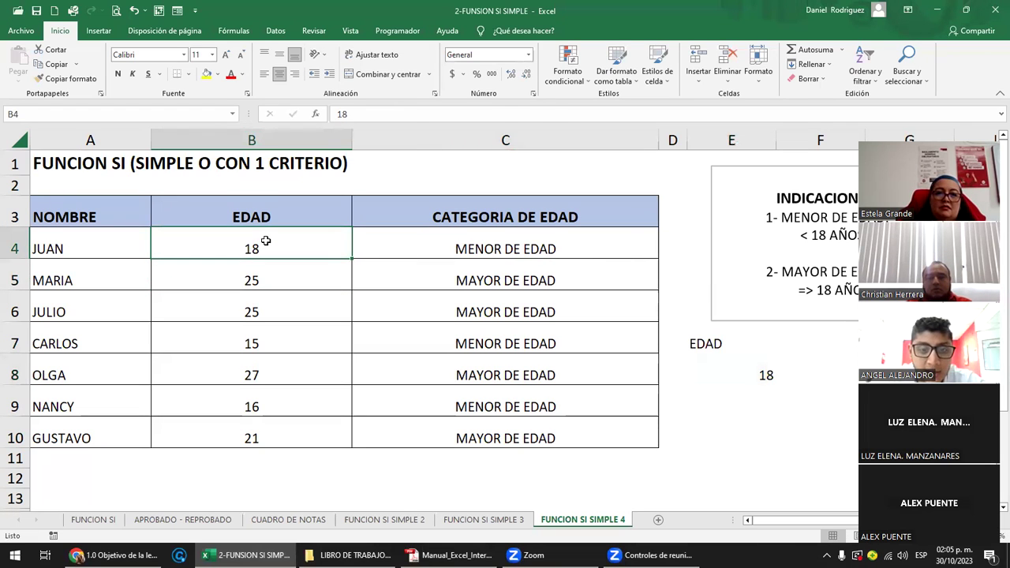
key("Right")
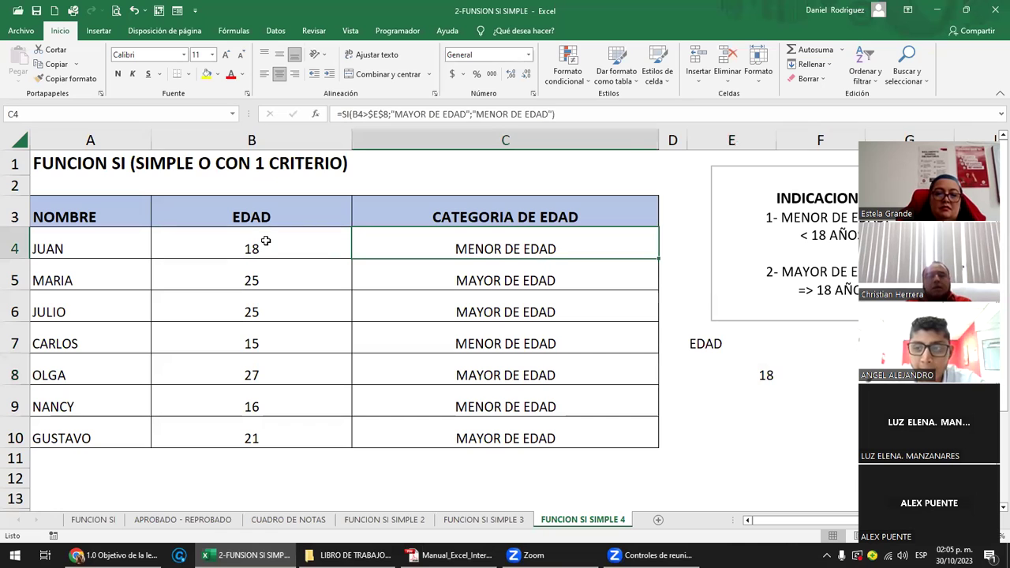
key("F2")
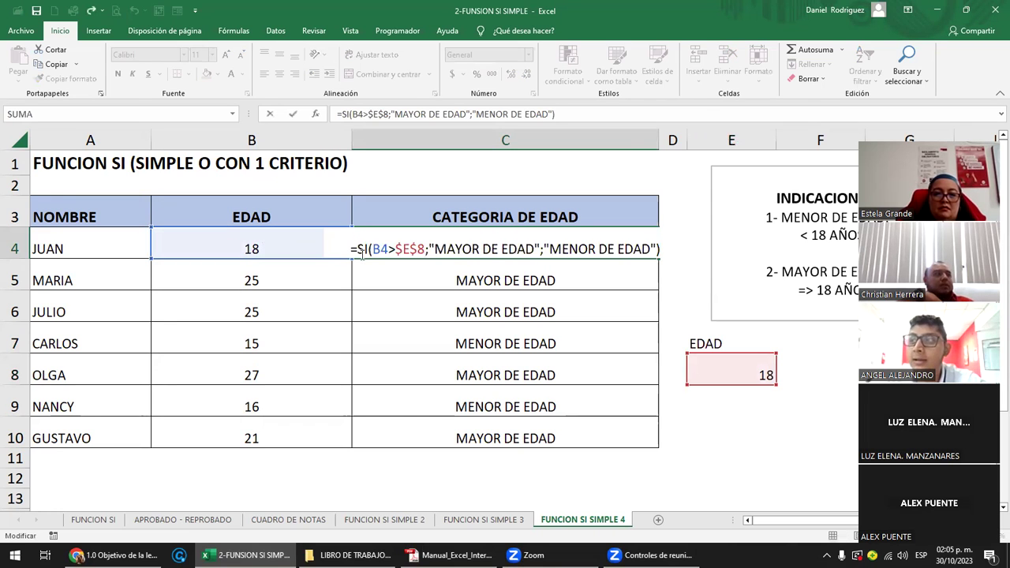
left_click(389, 248)
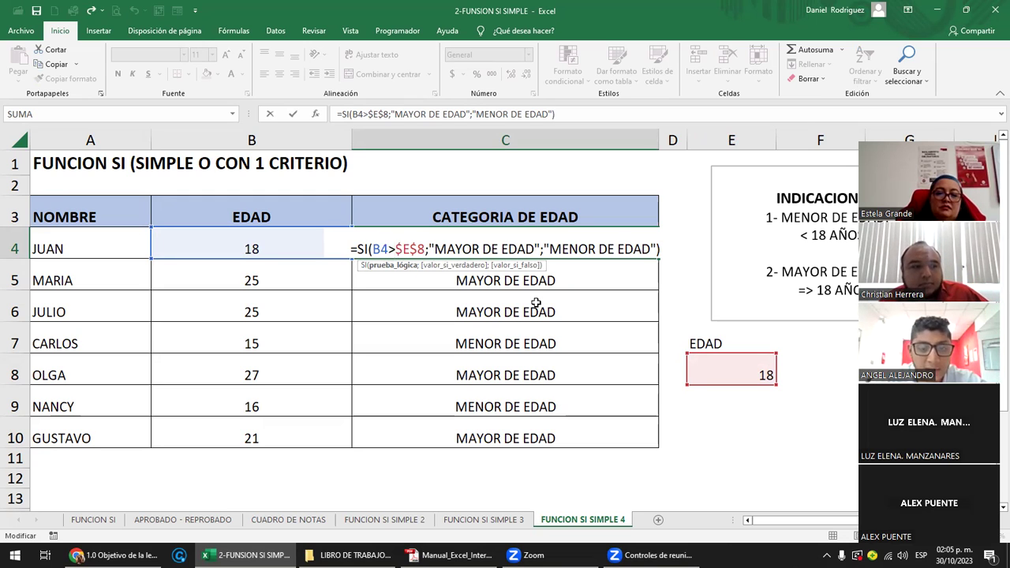
type("0")
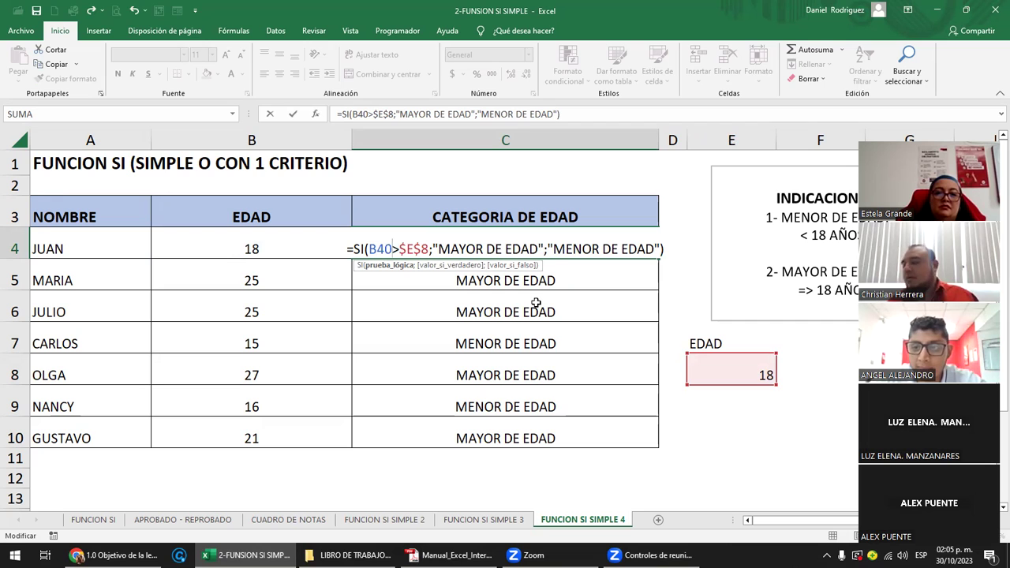
type("  =>")
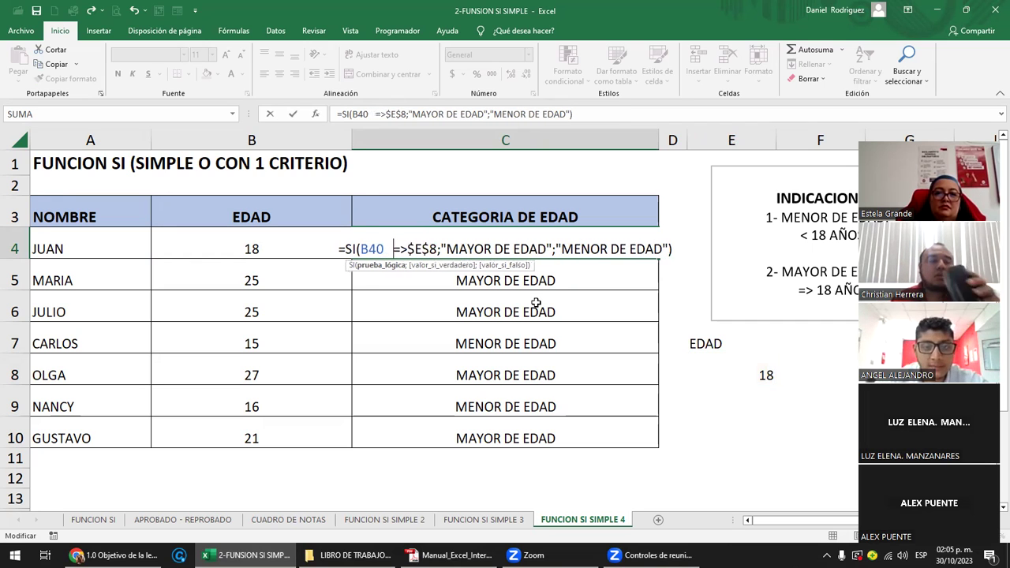
key("shift+Left")
key("shift+Left")
key("shift+Left")
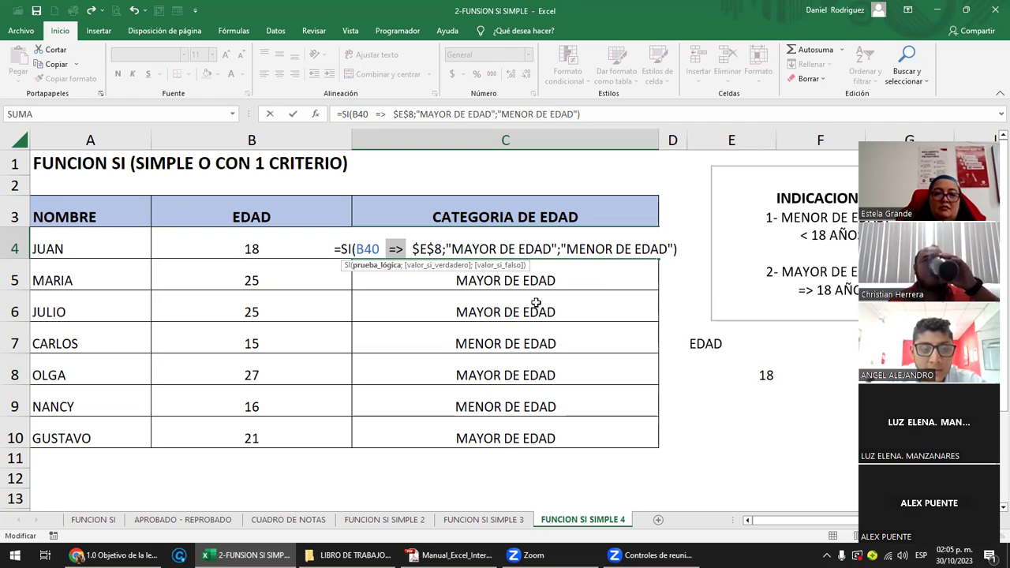
key("Return")
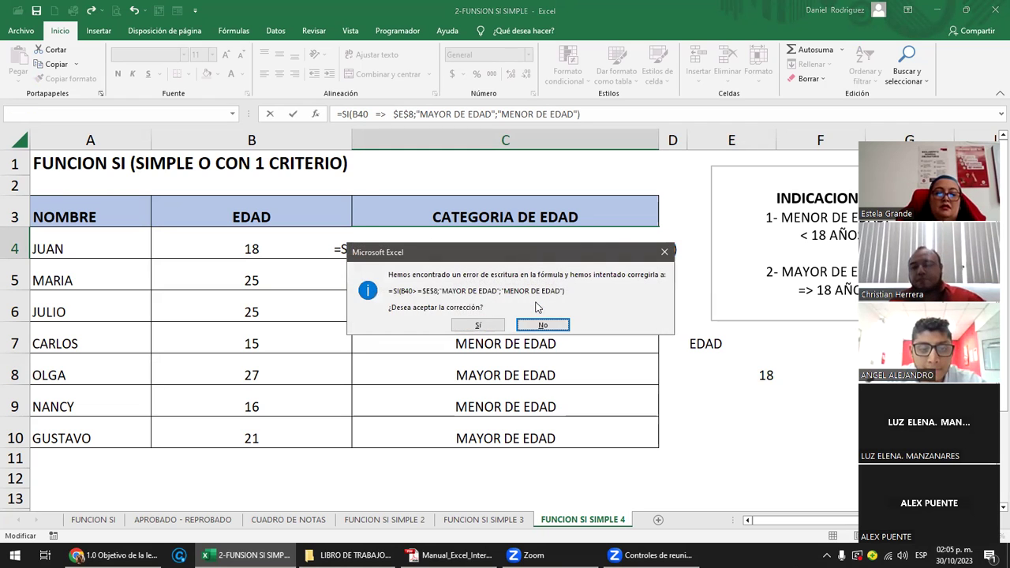
key("Left")
key("Return")
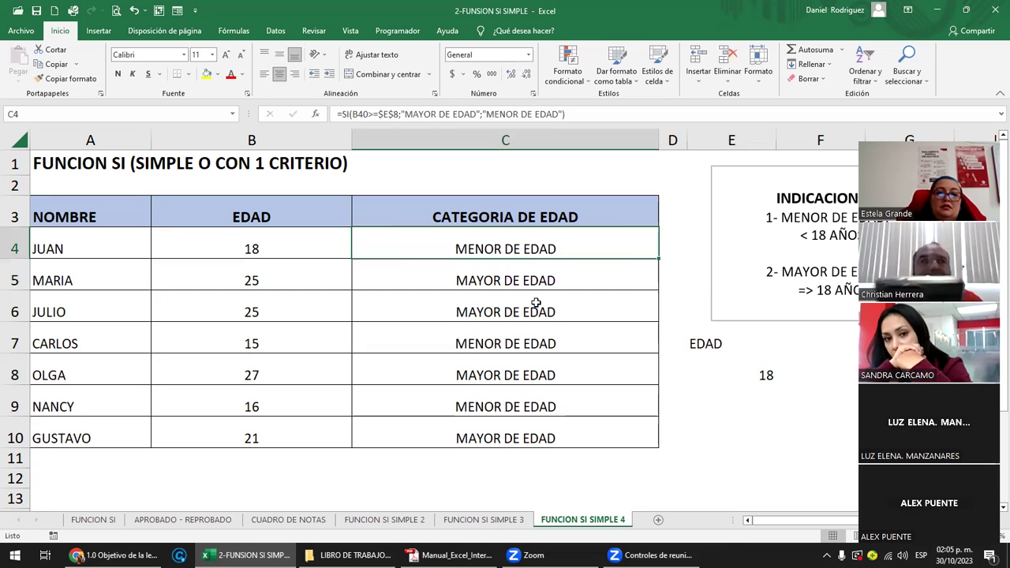
Copy the corrected C4 formula into C5 through C10.
key("ctrl+c")
key("Down")
key("shift+Down")
key("shift+Down")
key("shift+Down")
key("shift+Down")
key("shift+Down")
key("ctrl+v")
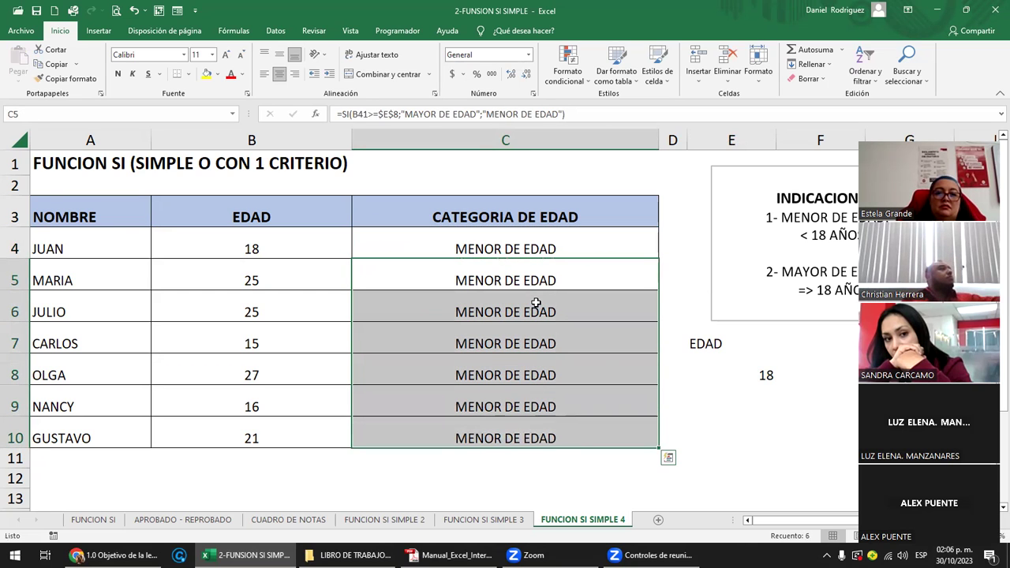
Enter age 18 in B4 and 19 in B5.
left_click(507, 244)
left_click(281, 242)
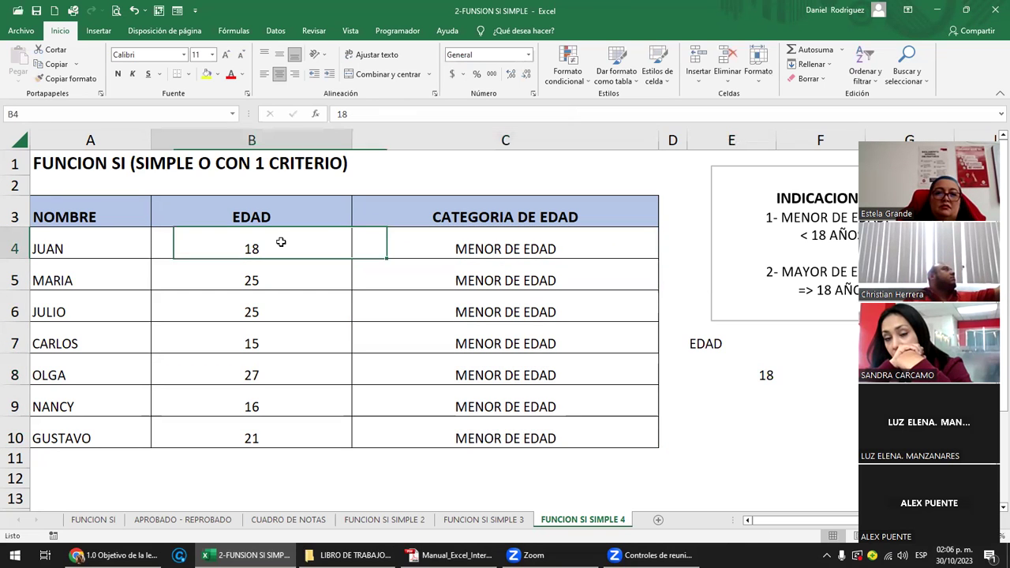
type("18")
key("Return")
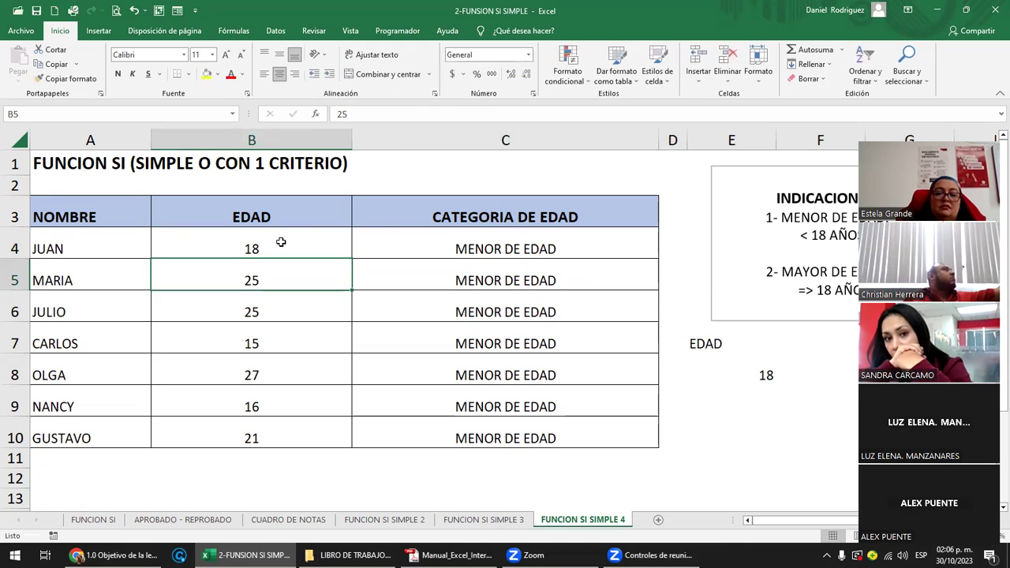
type("19")
key("Return")
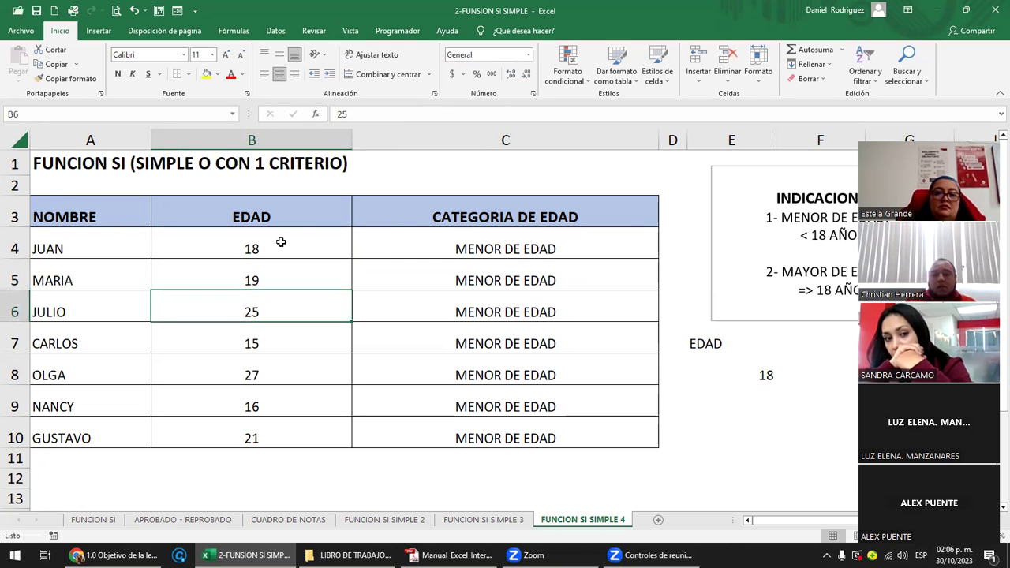
Retype the >= operator in C4's $E$8 comparison and accept Excel's suggested correction.
double_click(484, 251)
left_click(391, 250)
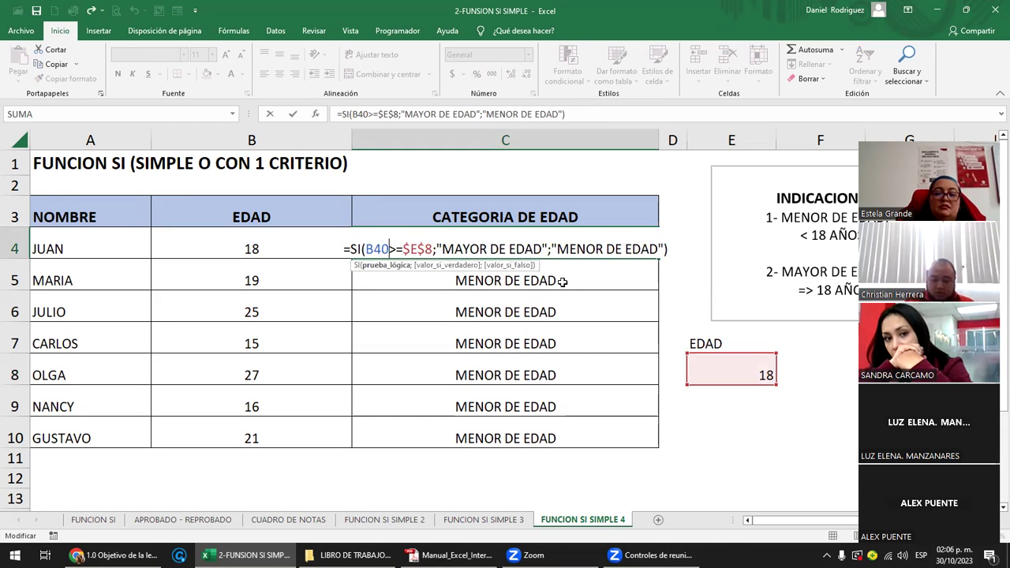
key("Right")
key("Right")
key("Right")
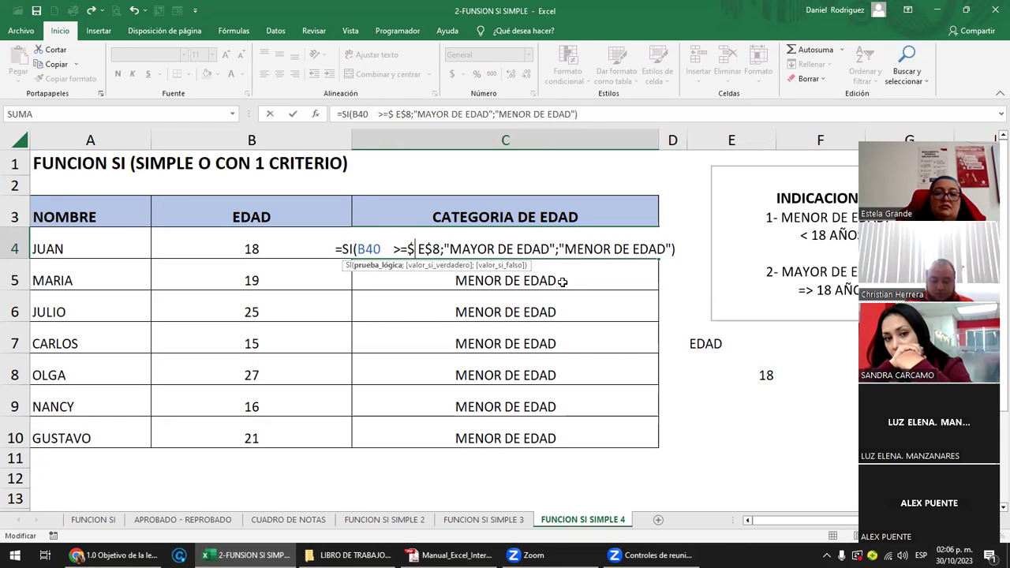
key("Delete")
key("Left")
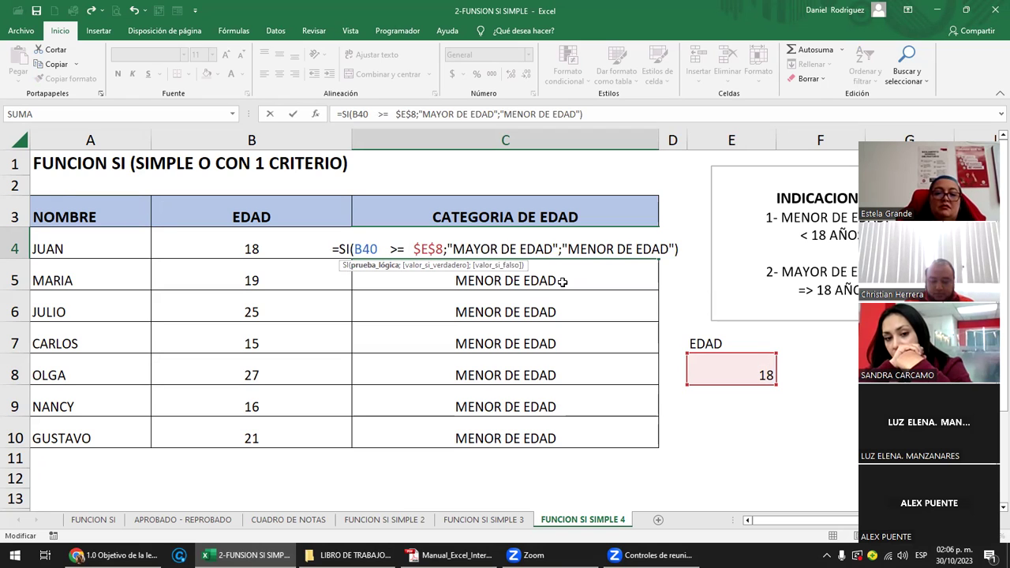
key("BackSpace")
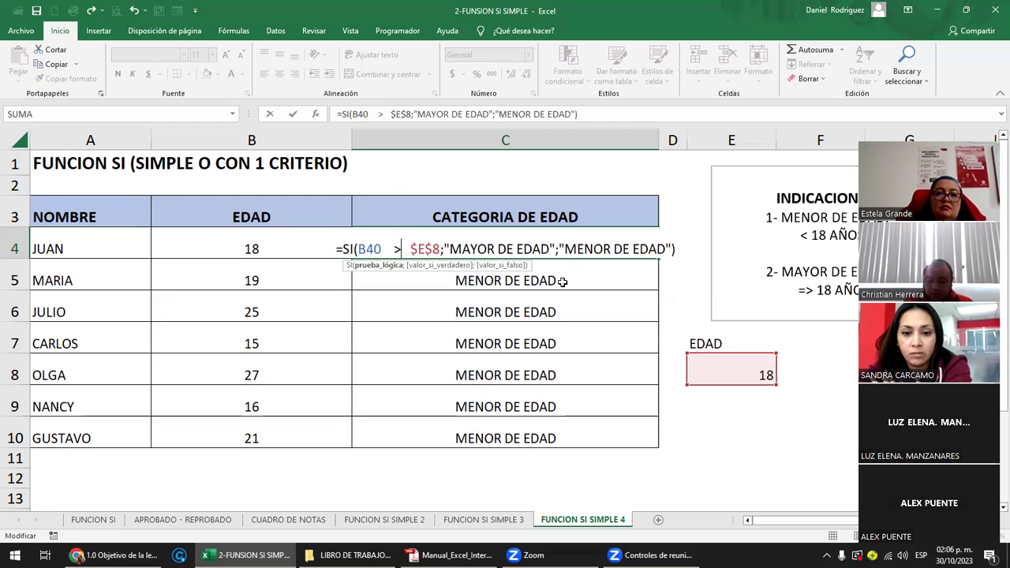
type("=")
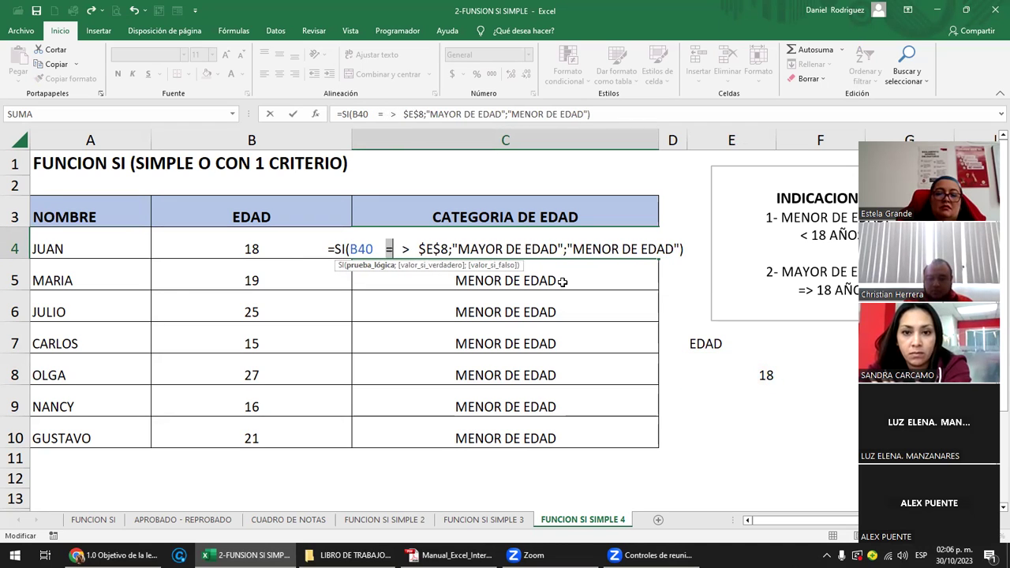
key("Return")
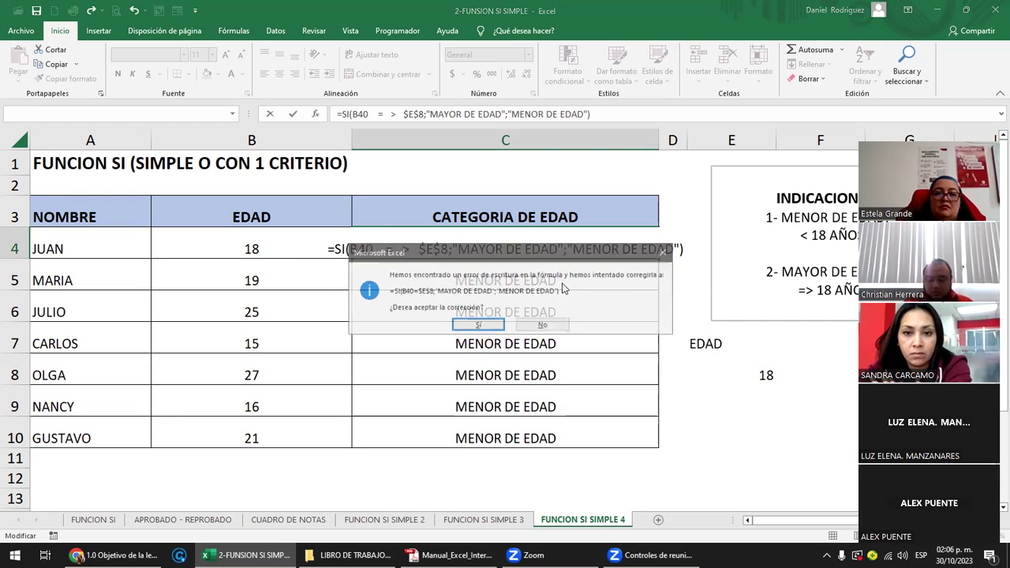
key("Return")
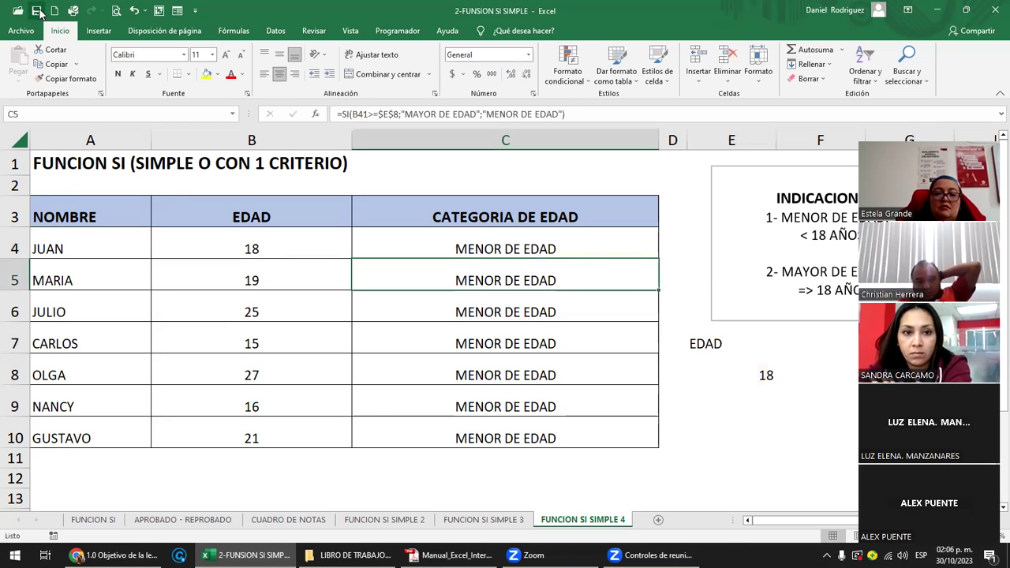
Review the value table on FUNCION SI SIMPLE 3, then switch to the FUNCION SI sheet.
left_click(498, 520)
left_click_drag(215, 244, 605, 436)
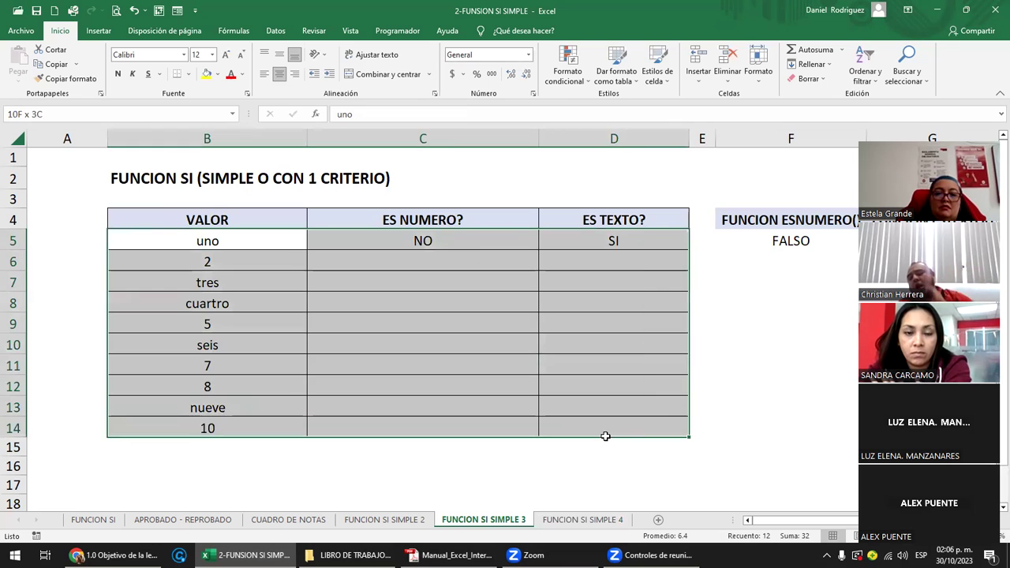
left_click(433, 242)
left_click(243, 239)
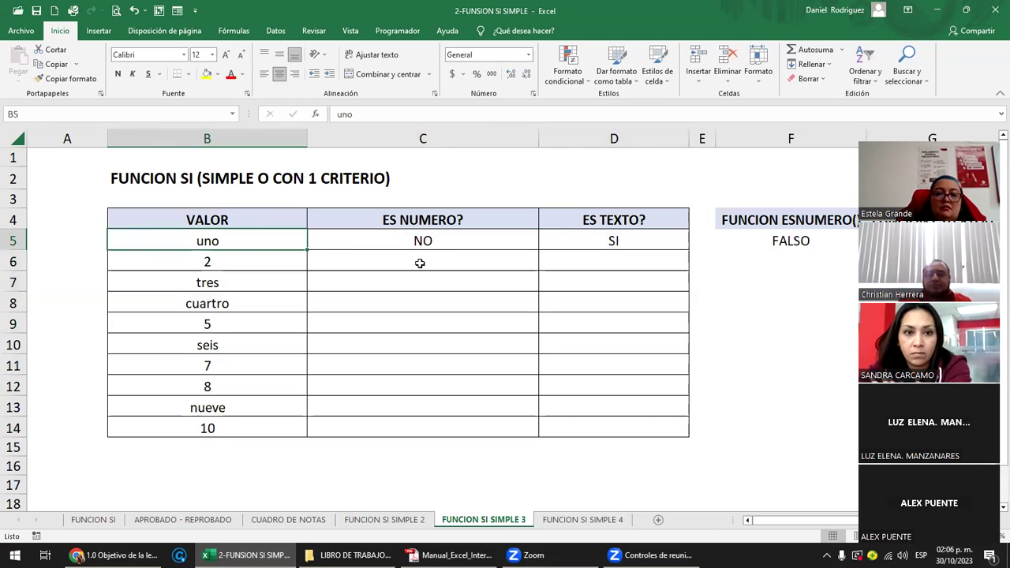
left_click(101, 521)
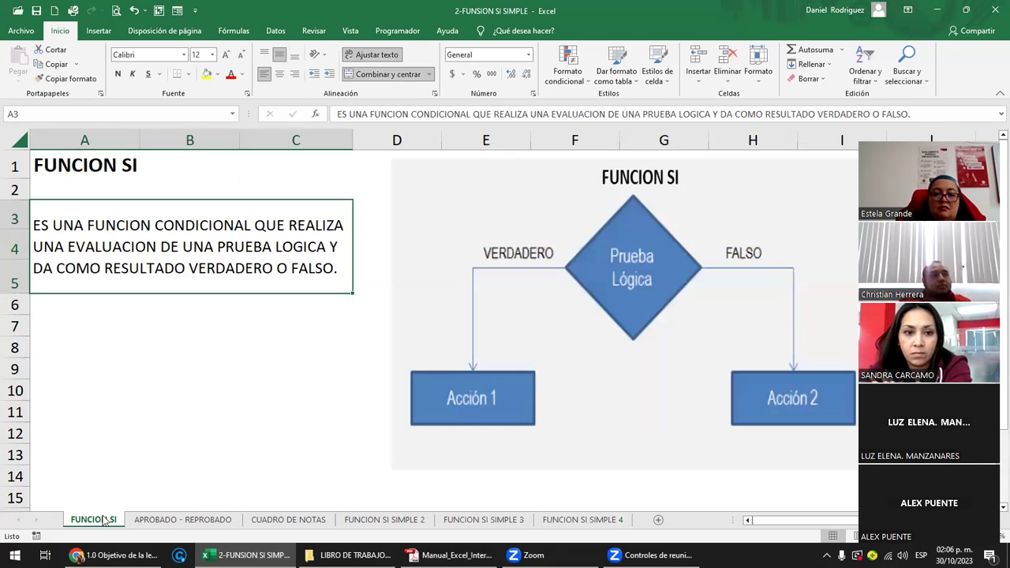